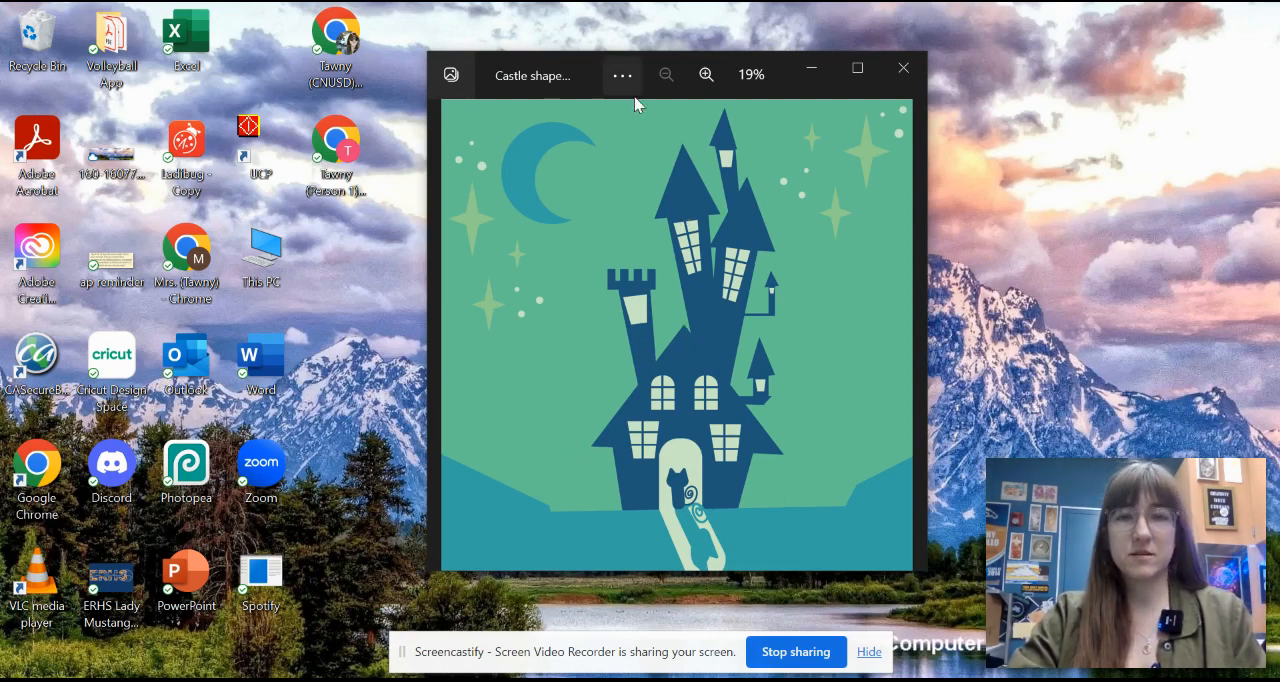
# Step: Move the castle reference image aside and open the Adobe Creative Cloud desktop app
pyautogui.moveTo(594, 90); pyautogui.dragTo(683, 72)
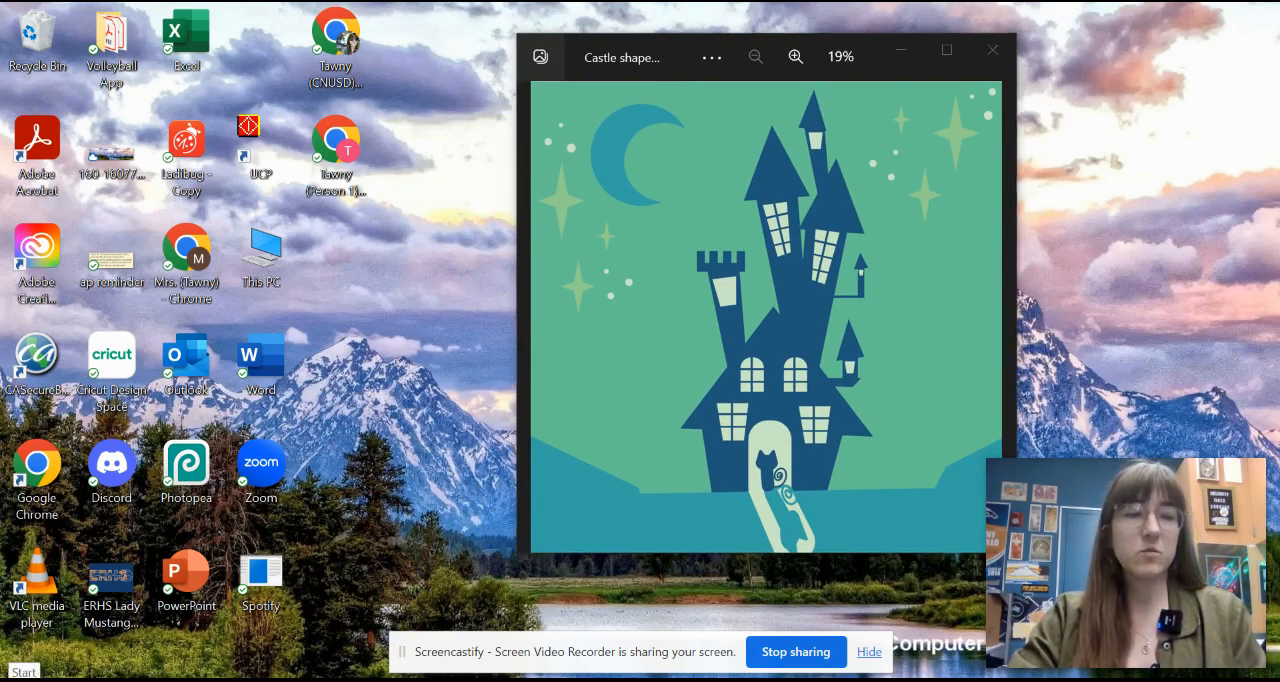
pyautogui.click(24, 672)
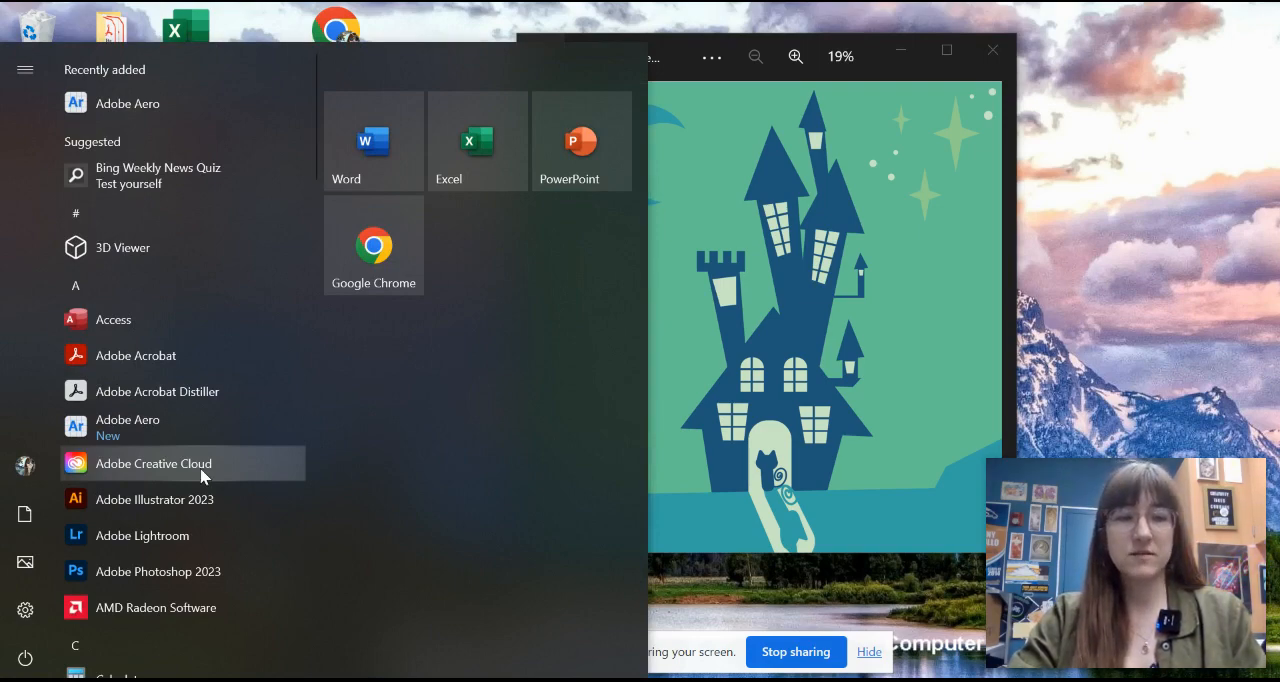
pyautogui.click(201, 476)
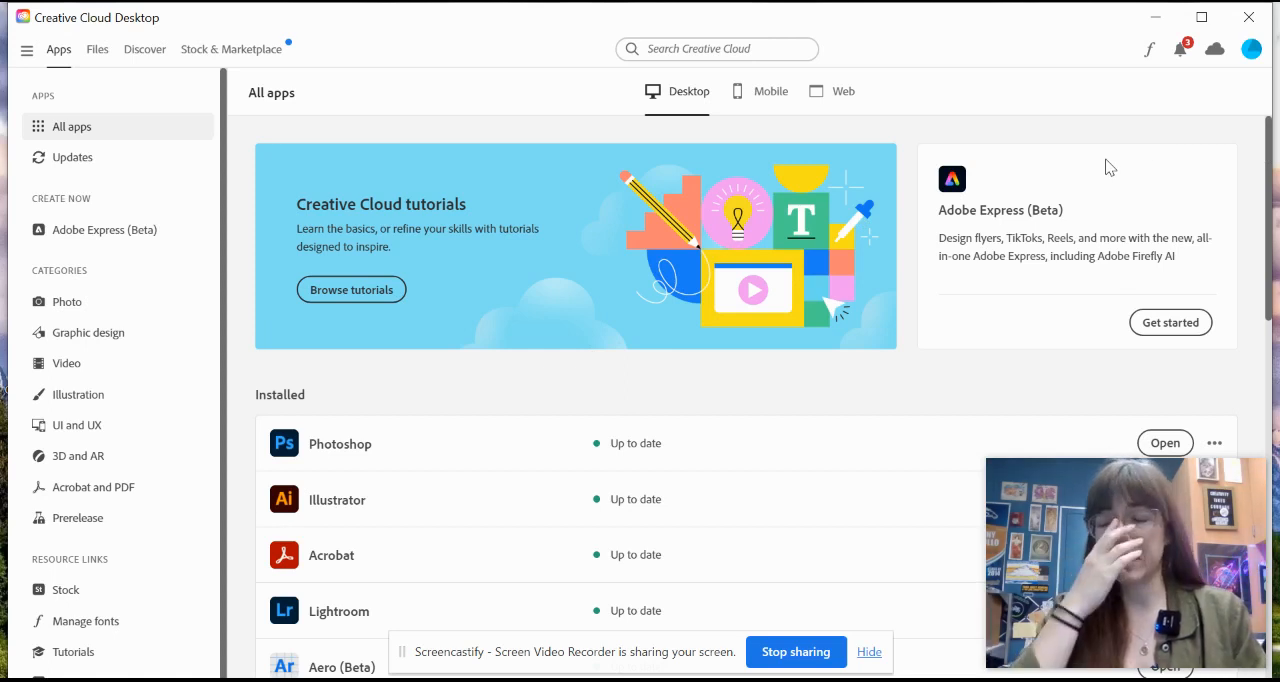
# Step: Check which account is signed in to Creative Cloud and launch Illustrator from the installed apps
pyautogui.click(1251, 50)
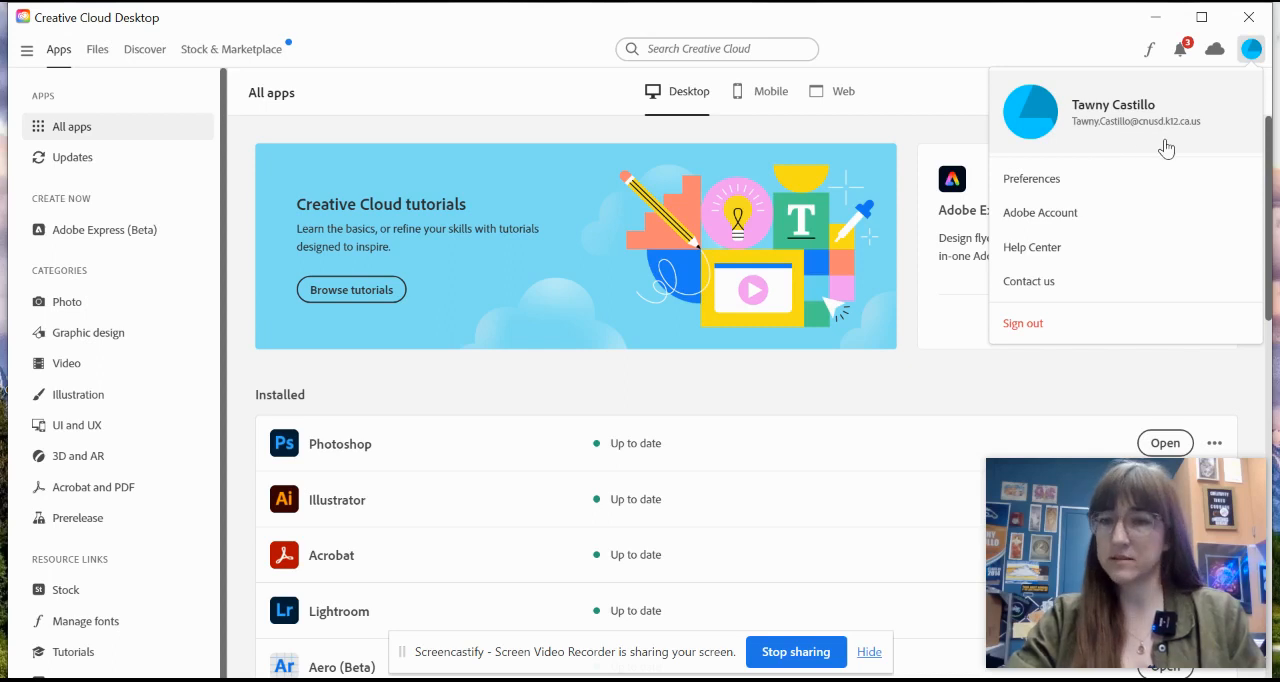
pyautogui.click(603, 397)
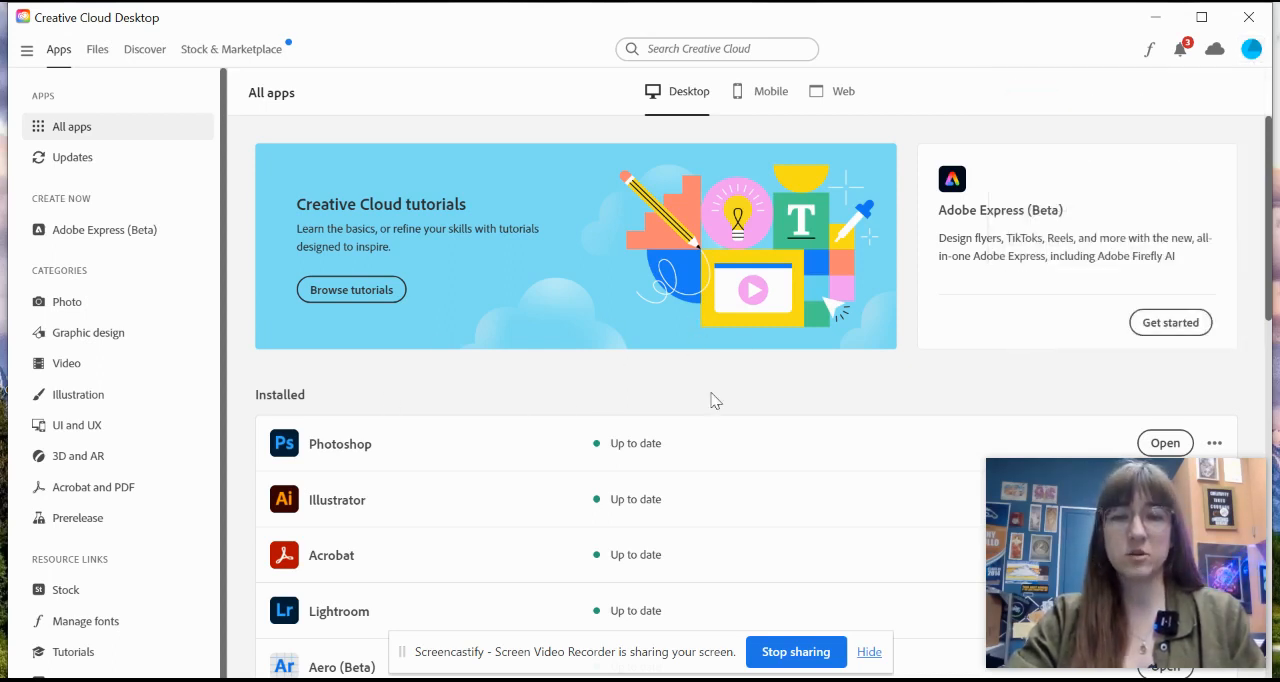
pyautogui.scroll(-2, 755, 312)
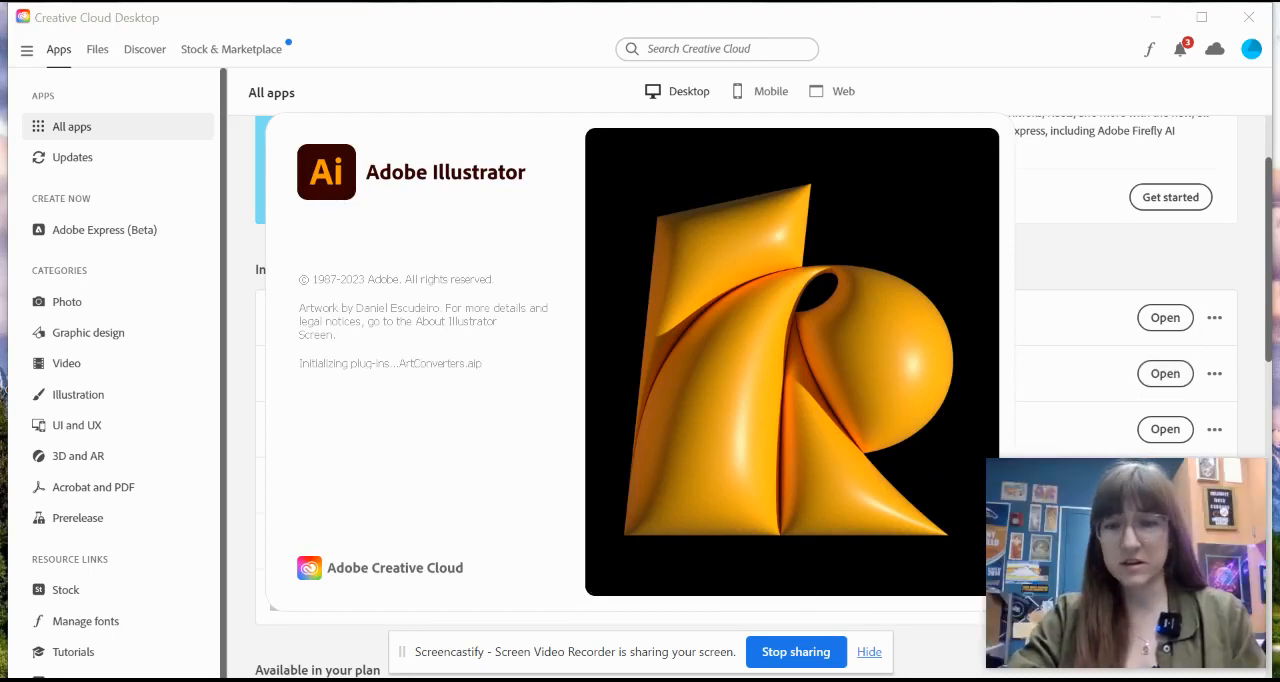
pyautogui.moveTo(762, 680)
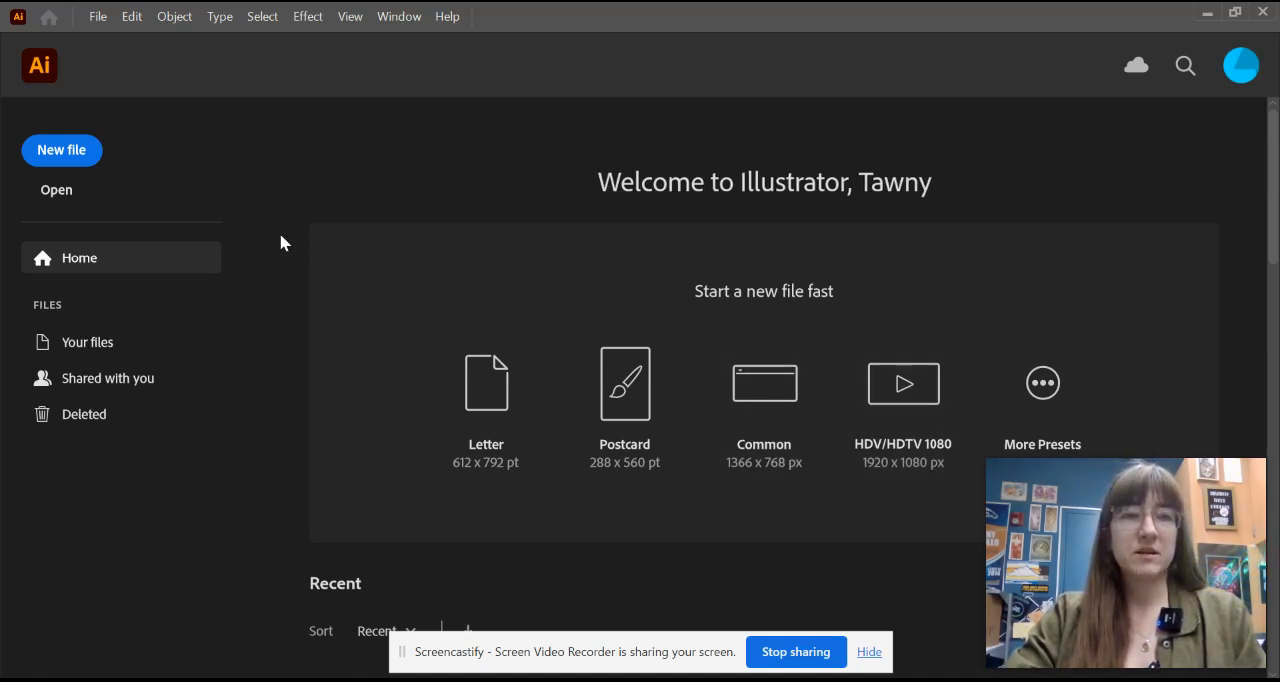
# Step: Start a new file and name it with the last name followed by "_Shape Castle"
pyautogui.click(79, 161)
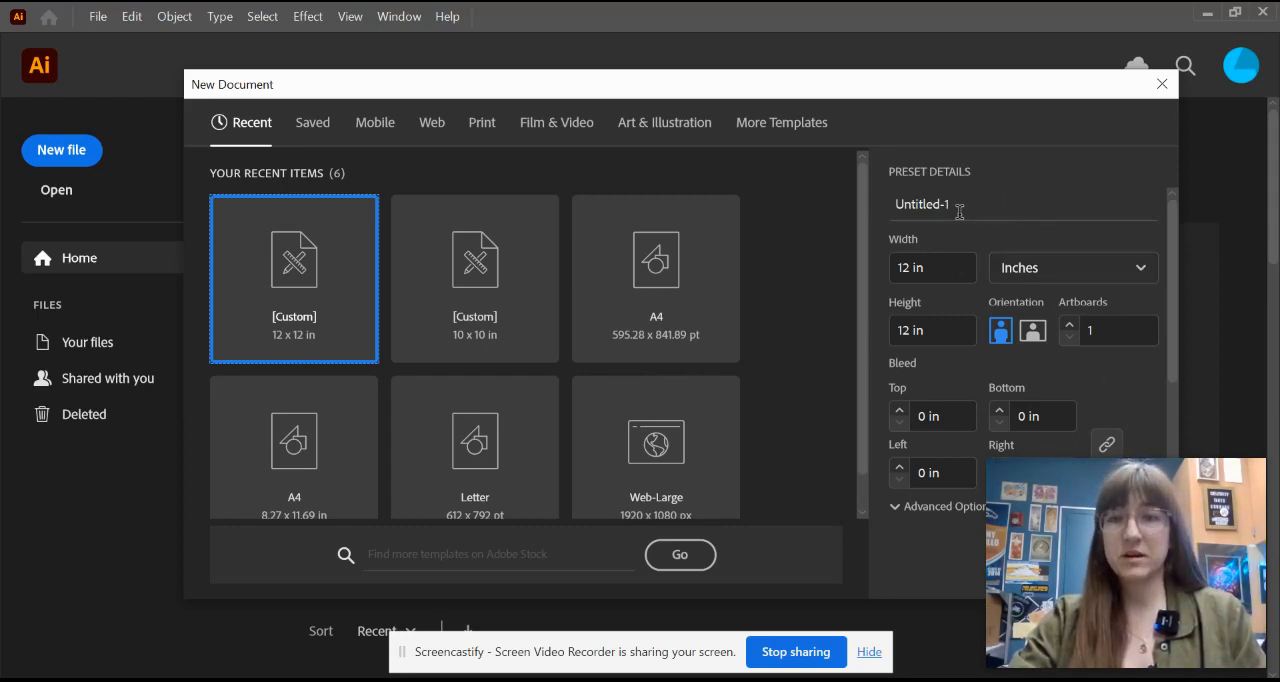
pyautogui.moveTo(970, 203); pyautogui.dragTo(898, 203)
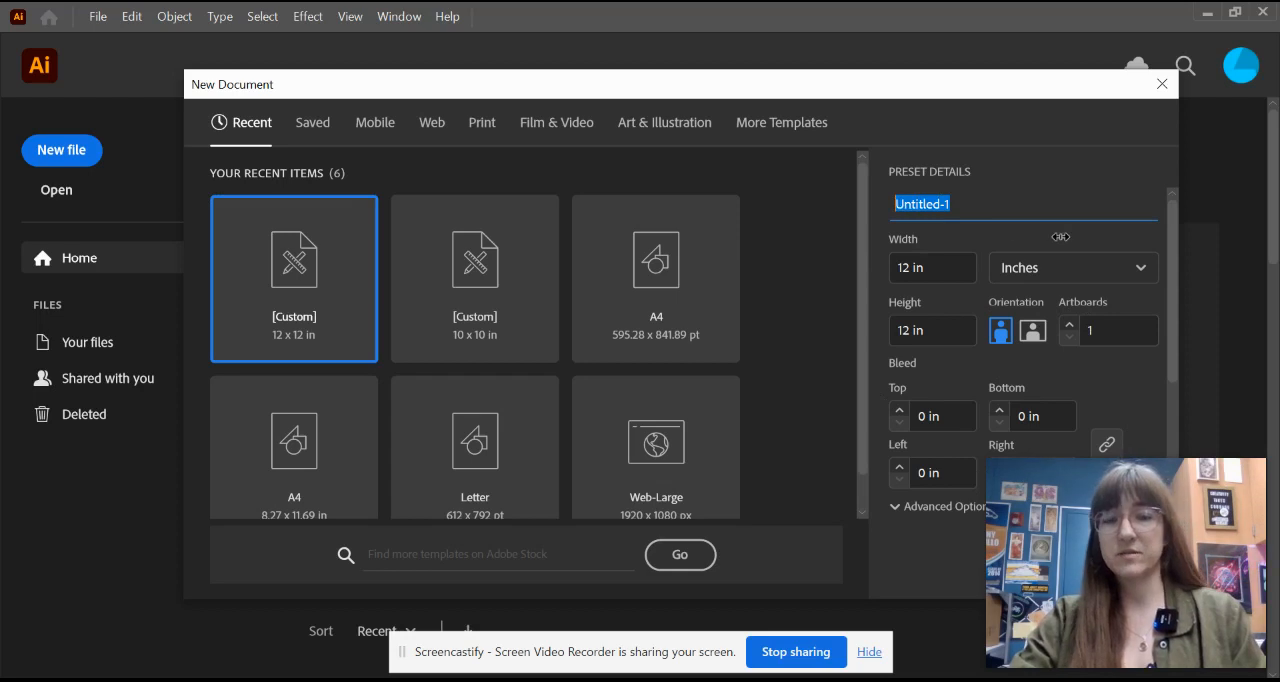
pyautogui.write('Castillo')
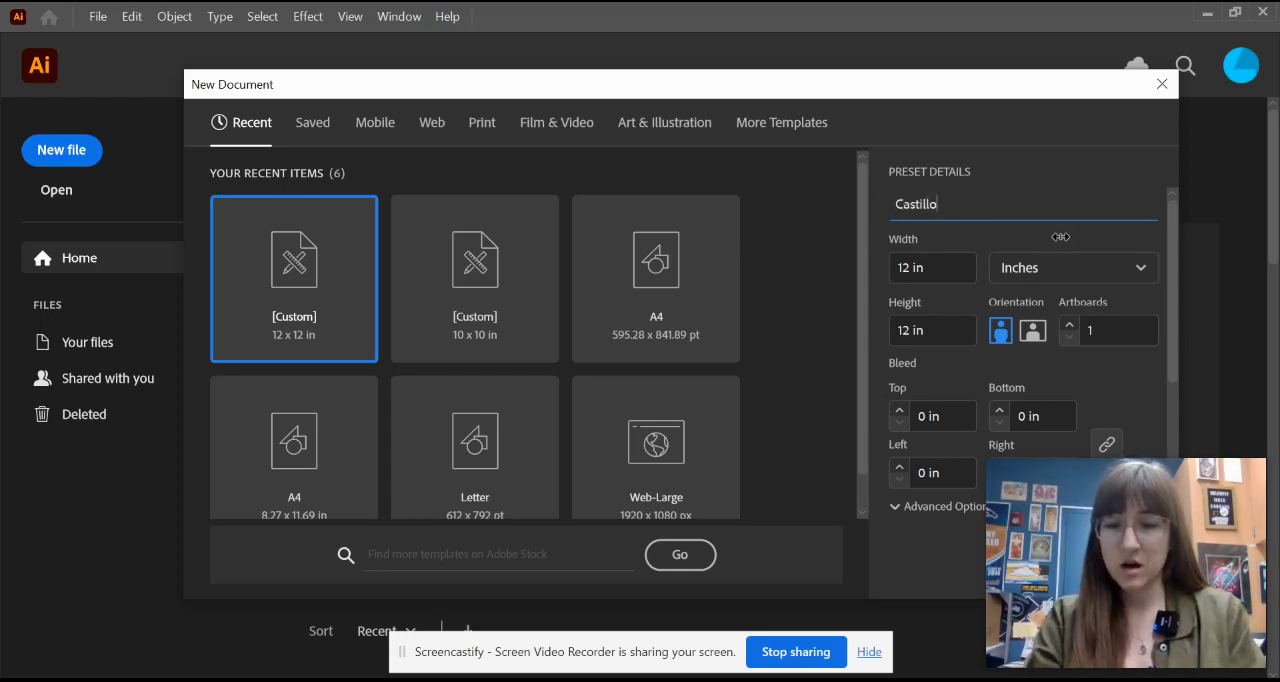
pyautogui.write('_')
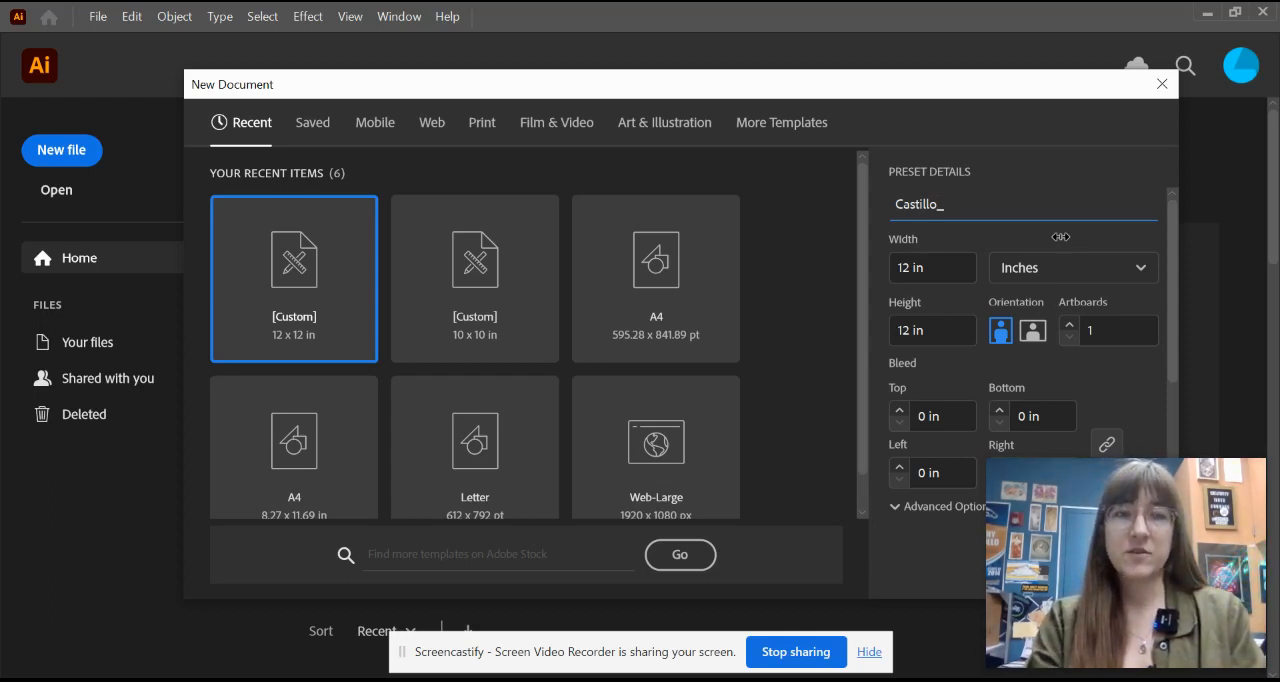
pyautogui.write('Shape')
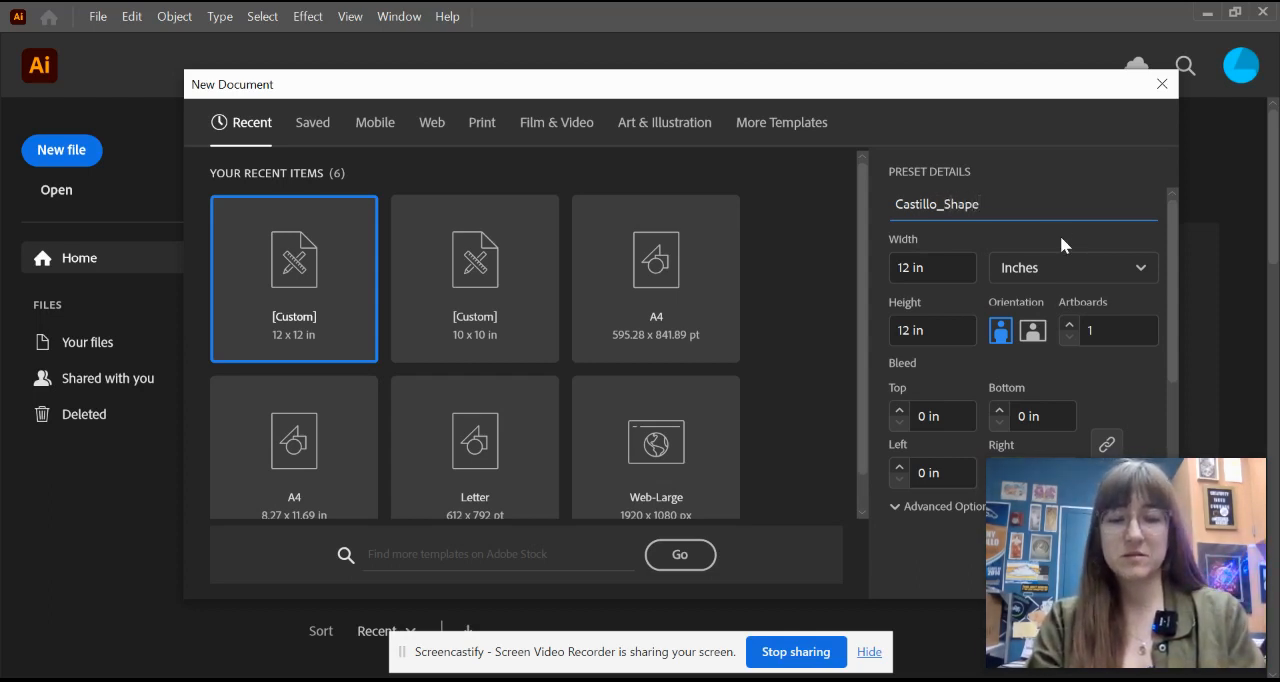
pyautogui.write(' Castle')
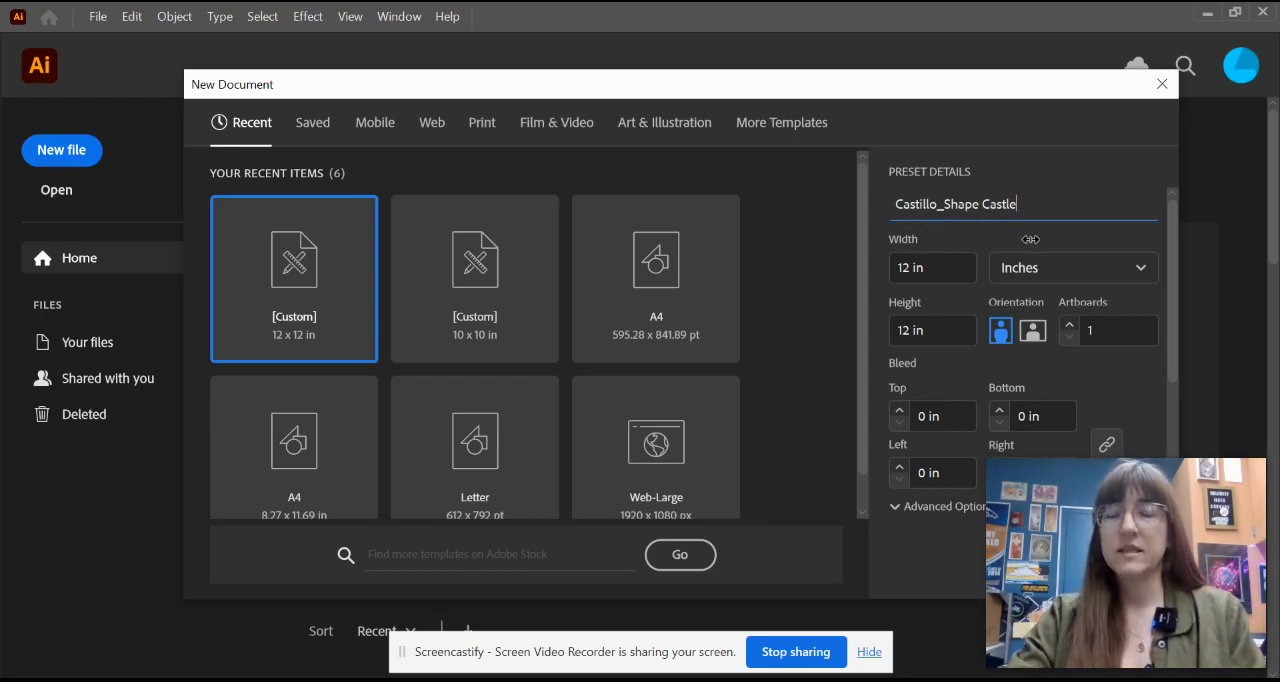
# Step: Create the 12 x 12 in document with inches as the unit and RGB Color as the color mode
pyautogui.click(1091, 268)
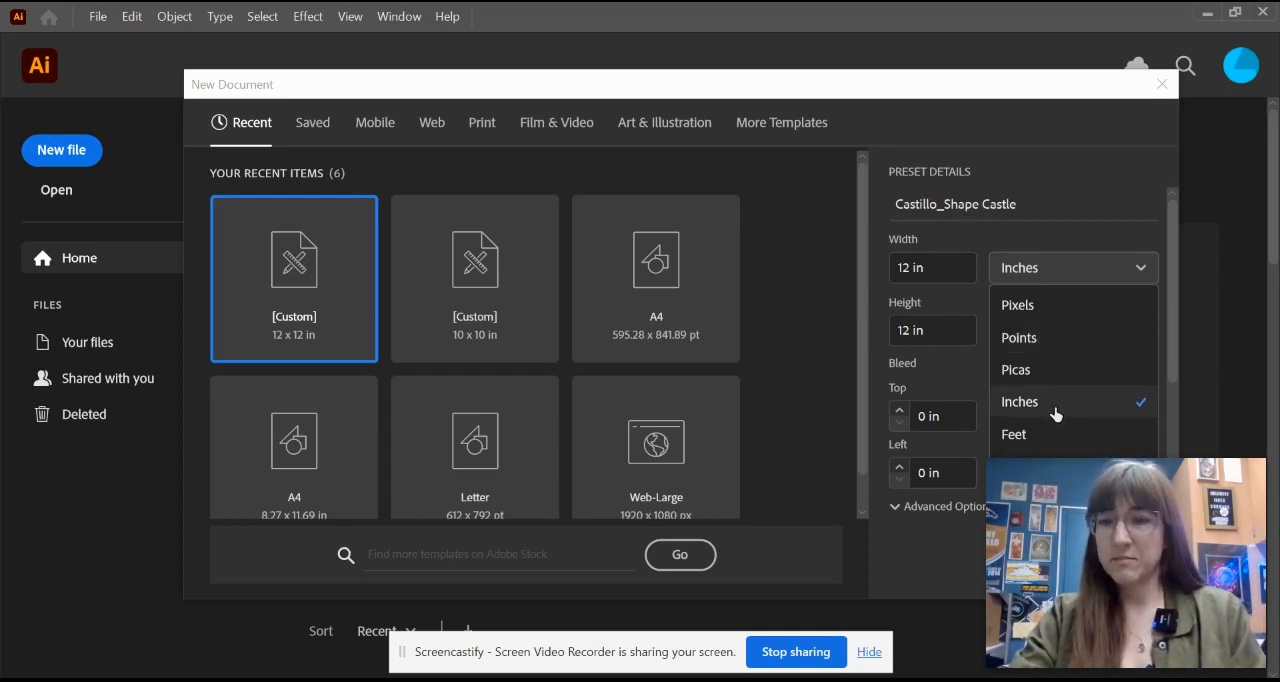
pyautogui.click(936, 368)
pyautogui.scroll(-3, 1000, 330)
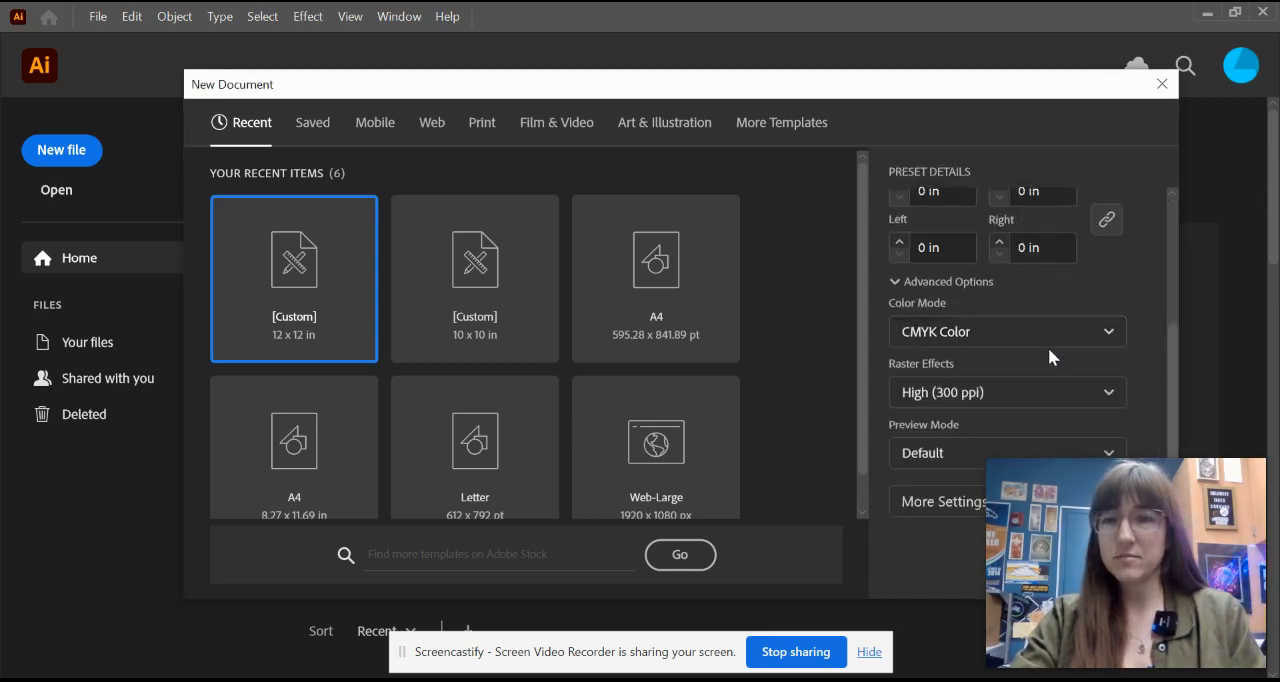
pyautogui.click(988, 338)
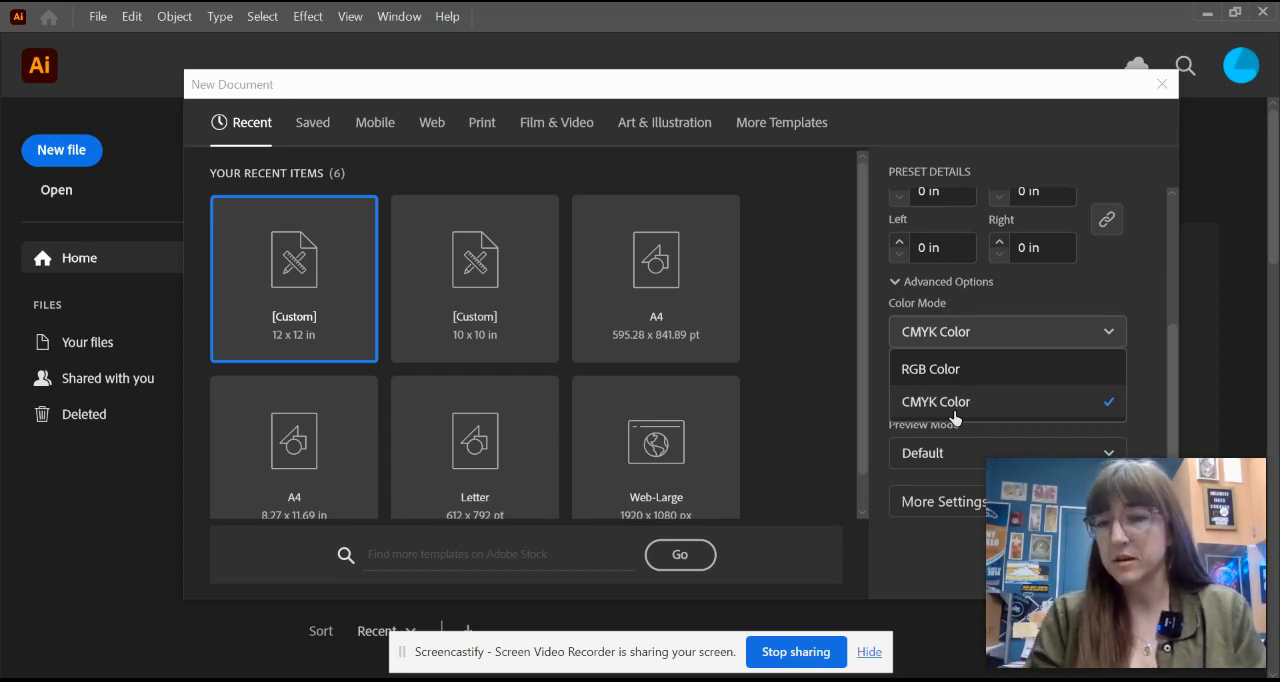
pyautogui.click(945, 372)
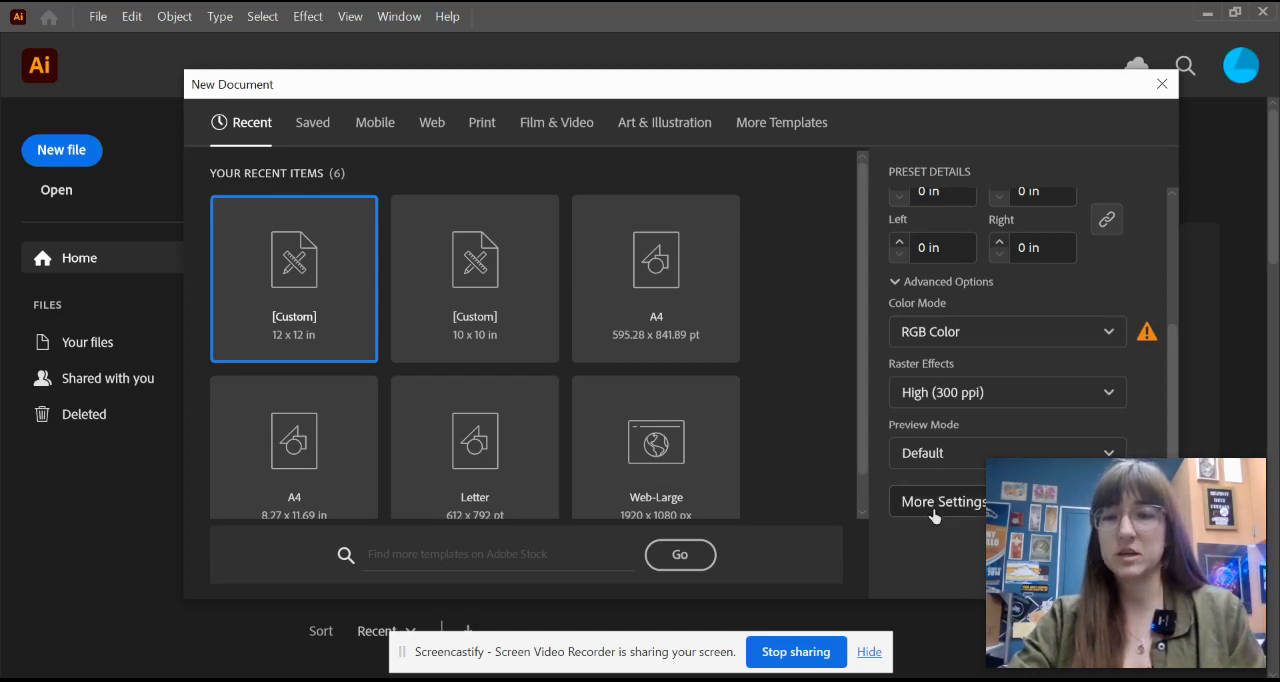
pyautogui.moveTo(977, 504); pyautogui.dragTo(39, 491)
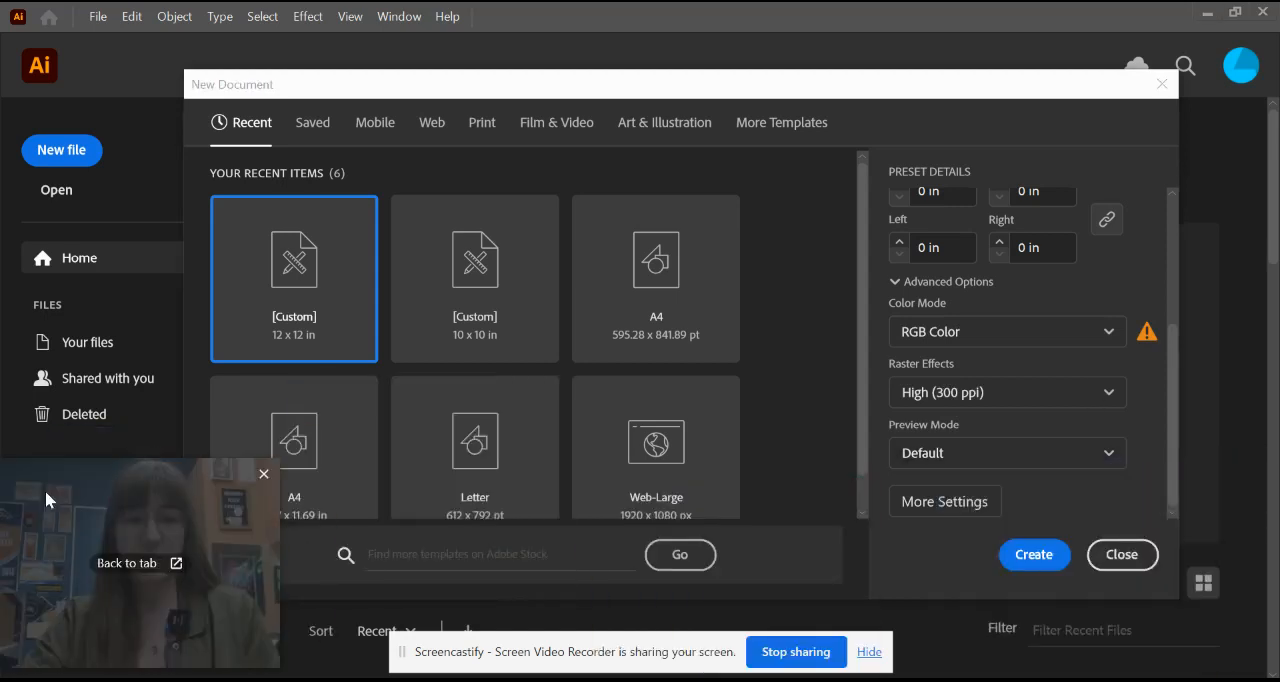
pyautogui.click(1019, 556)
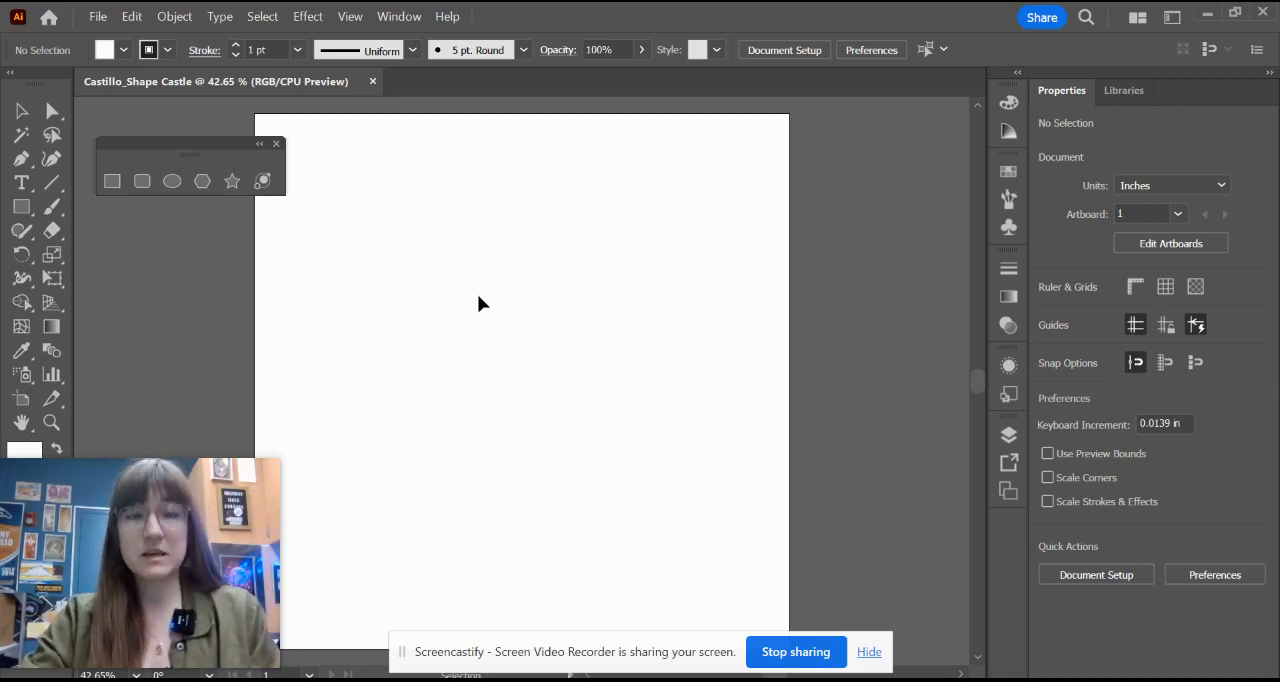
# Step: Reset the Essentials Classic workspace to its default layout
pyautogui.moveTo(114, 491)
pyautogui.mouseDown()
pyautogui.moveTo(774, 457)
pyautogui.moveTo(806, 484)
pyautogui.moveTo(810, 508)
pyautogui.mouseUp()
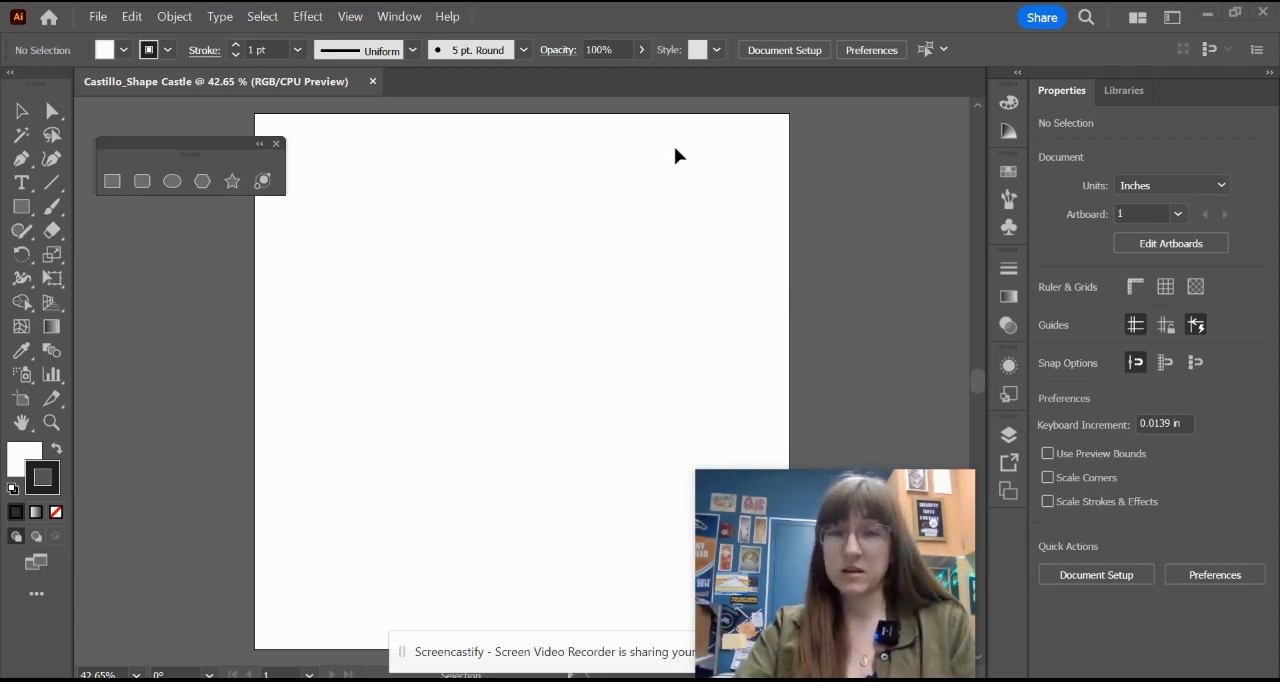
pyautogui.click(400, 20)
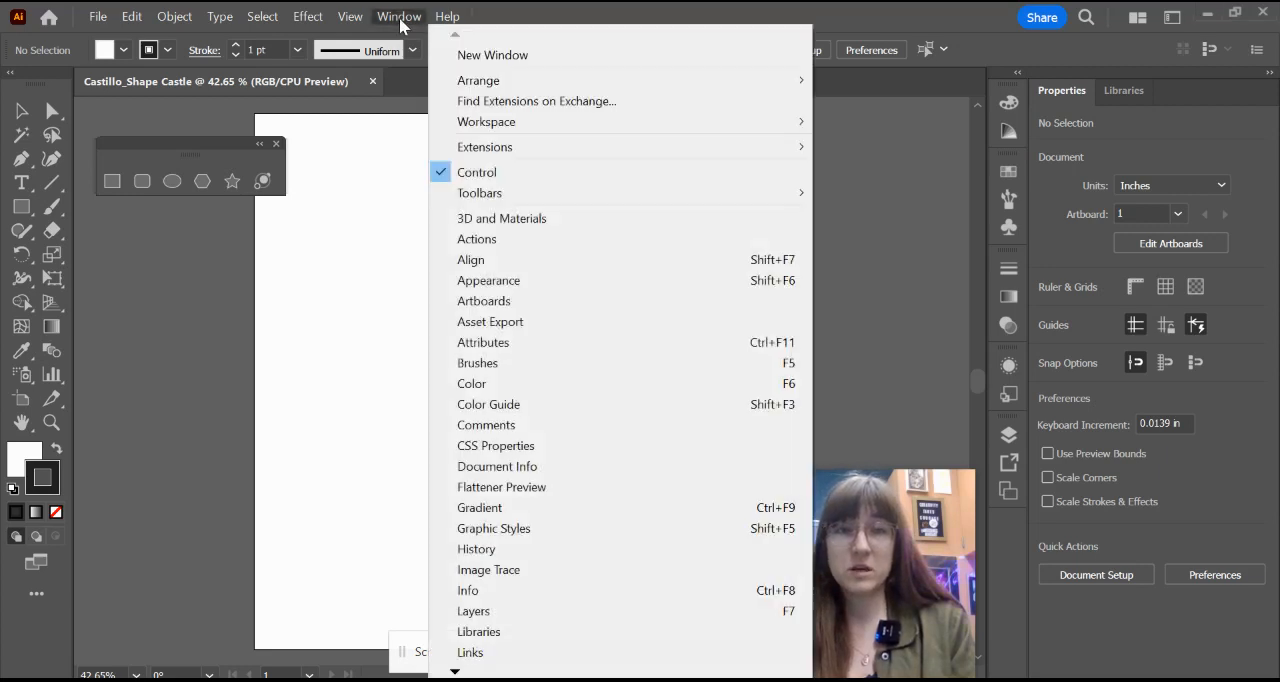
pyautogui.moveTo(555, 126)
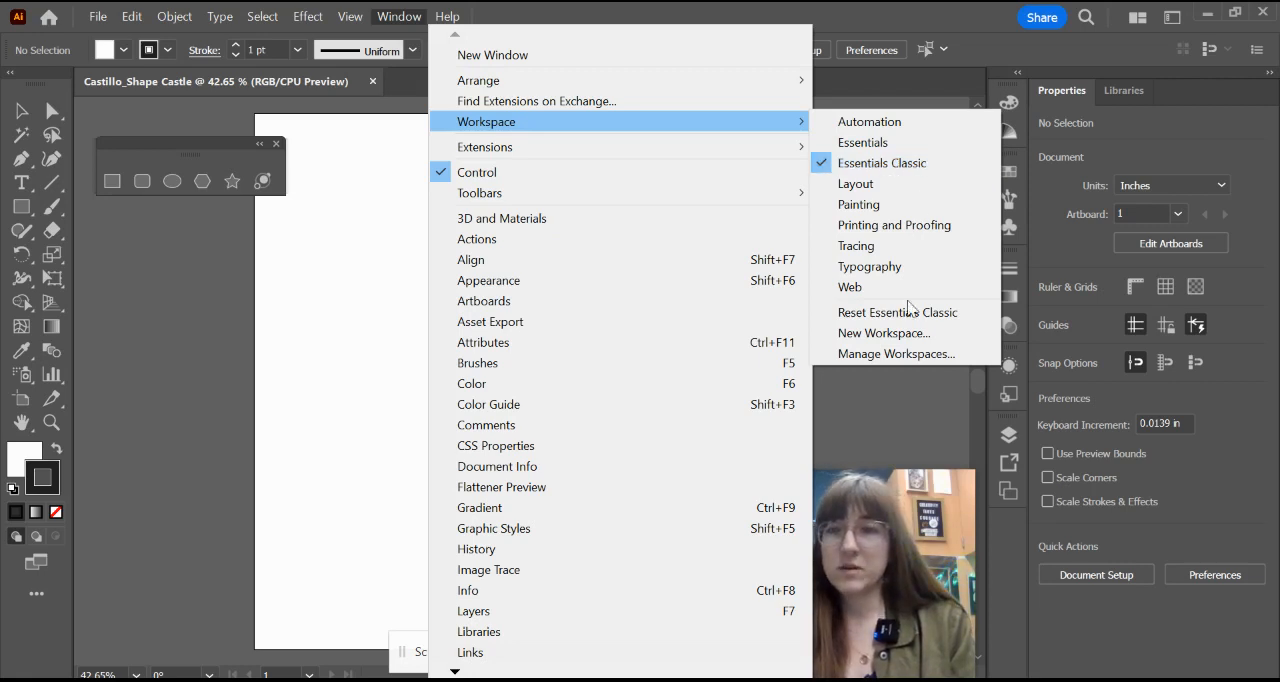
pyautogui.click(906, 312)
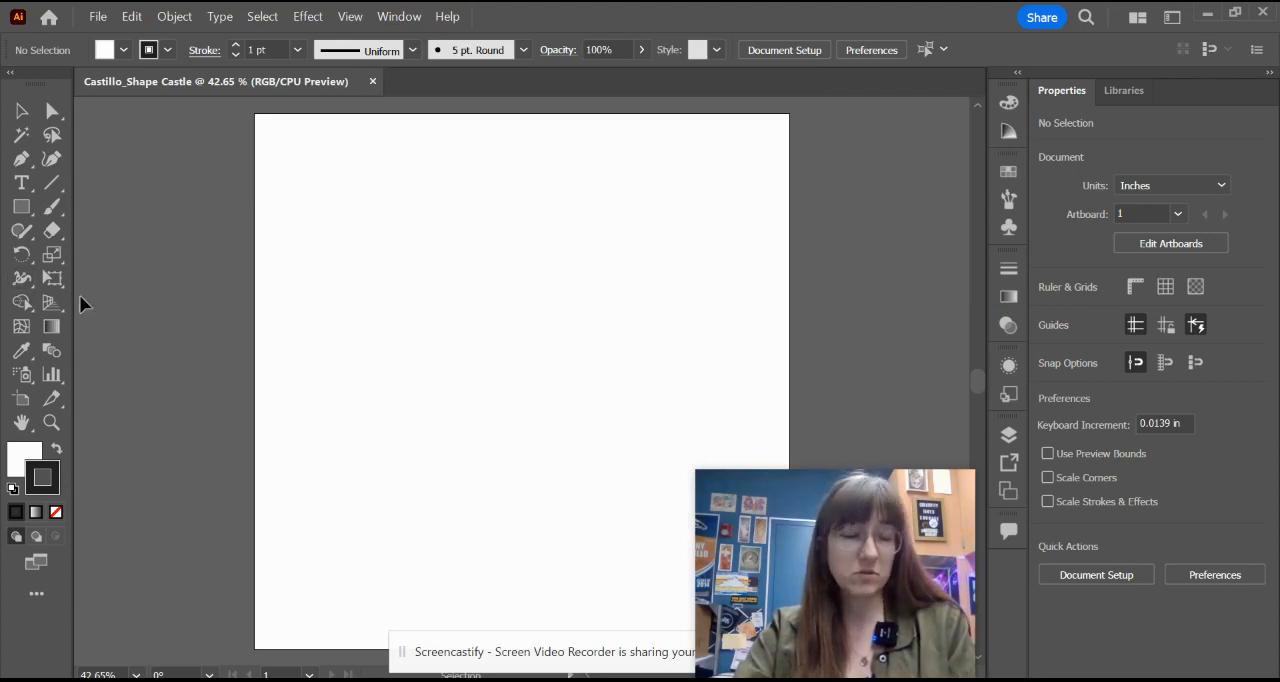
# Step: Detach the rectangle and other shape tools as a floating panel beside the artboard's upper-left corner
pyautogui.click(22, 210)
pyautogui.click(22, 210)
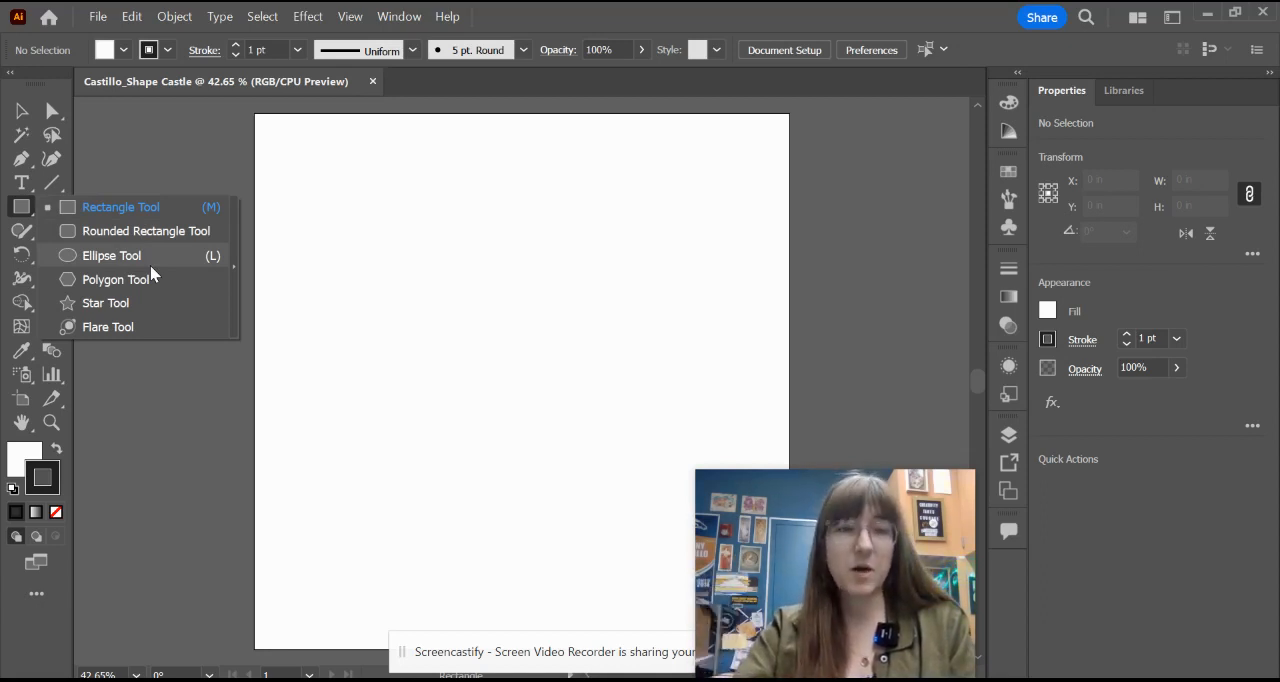
pyautogui.click(235, 287)
pyautogui.moveTo(143, 249); pyautogui.dragTo(200, 151)
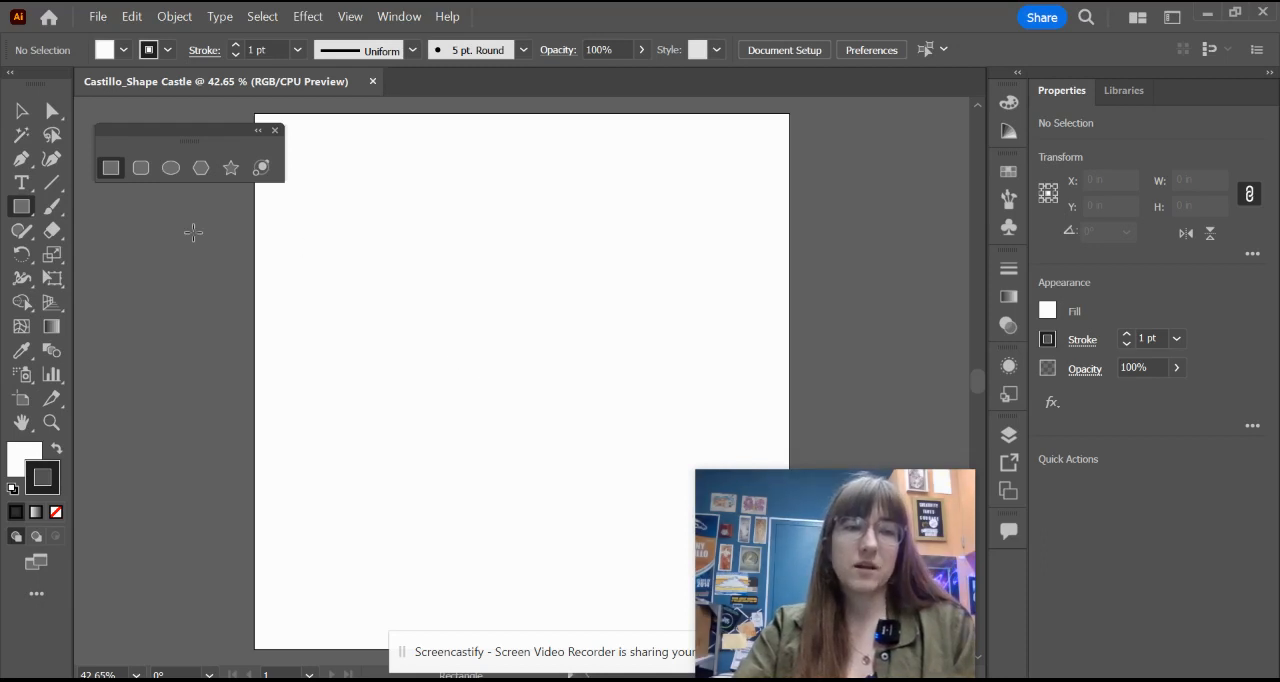
# Step: Create a rectangle with a width of 12 in and a height of 12 in
pyautogui.click(452, 289)
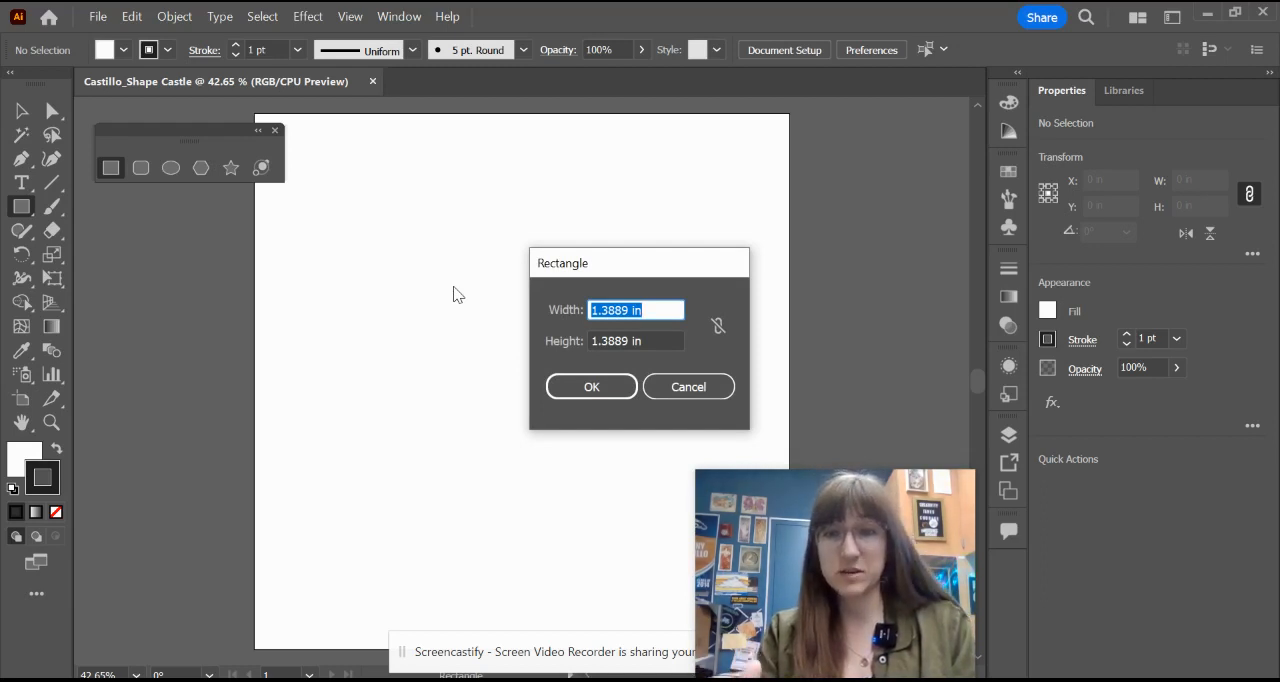
pyautogui.write('12')
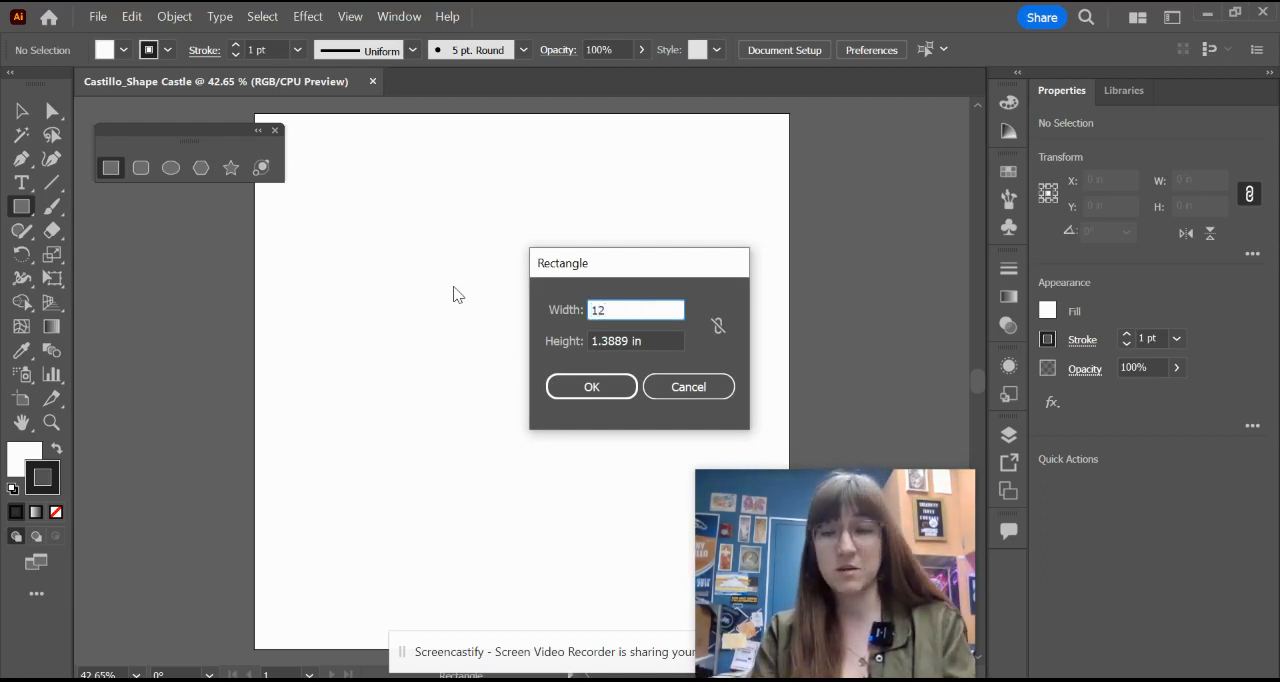
pyautogui.click(630, 341)
pyautogui.doubleClick(612, 341)
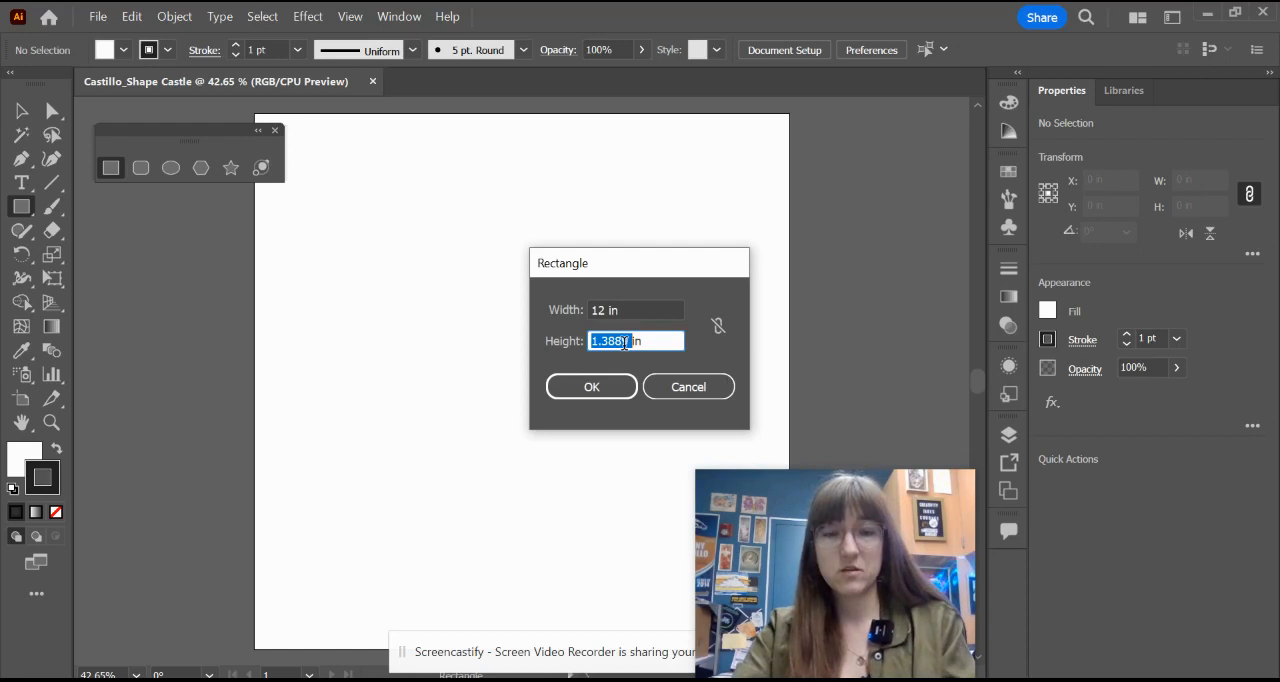
pyautogui.write('12')
pyautogui.click(591, 386)
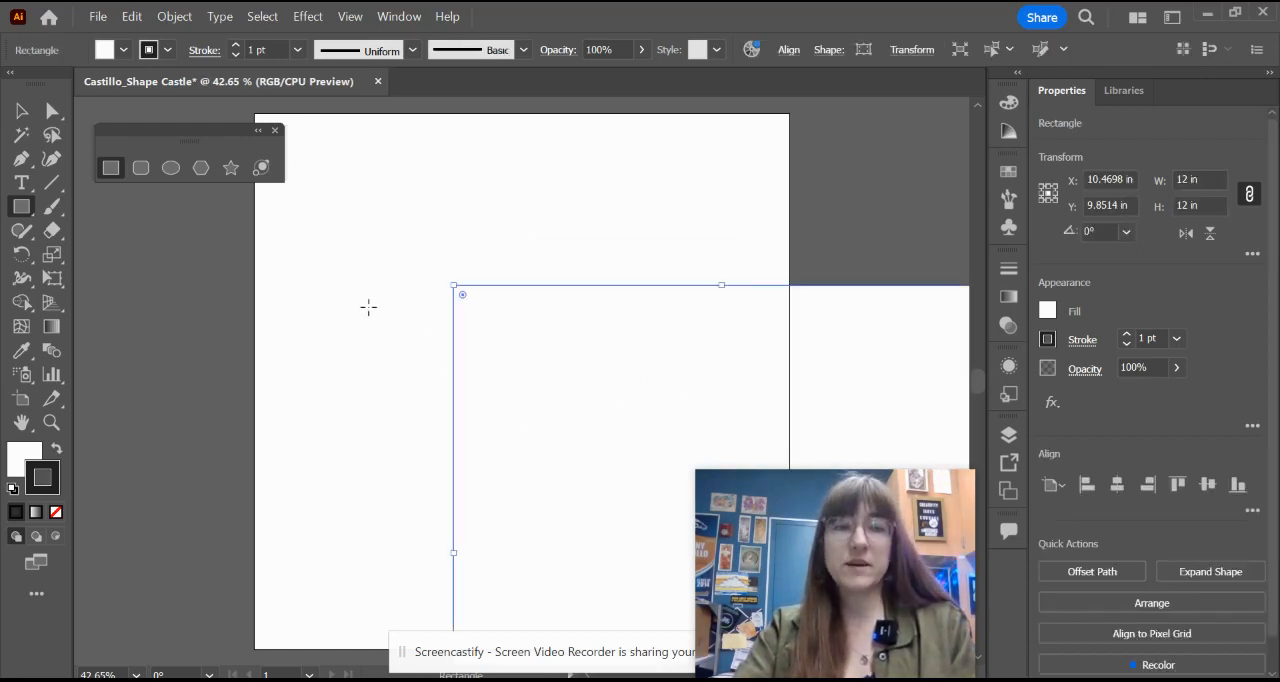
pyautogui.moveTo(368, 307); pyautogui.dragTo(448, 360)
pyautogui.moveTo(467, 233); pyautogui.dragTo(501, 265)
pyautogui.moveTo(587, 191); pyautogui.dragTo(632, 242)
pyautogui.moveTo(701, 198); pyautogui.dragTo(756, 263)
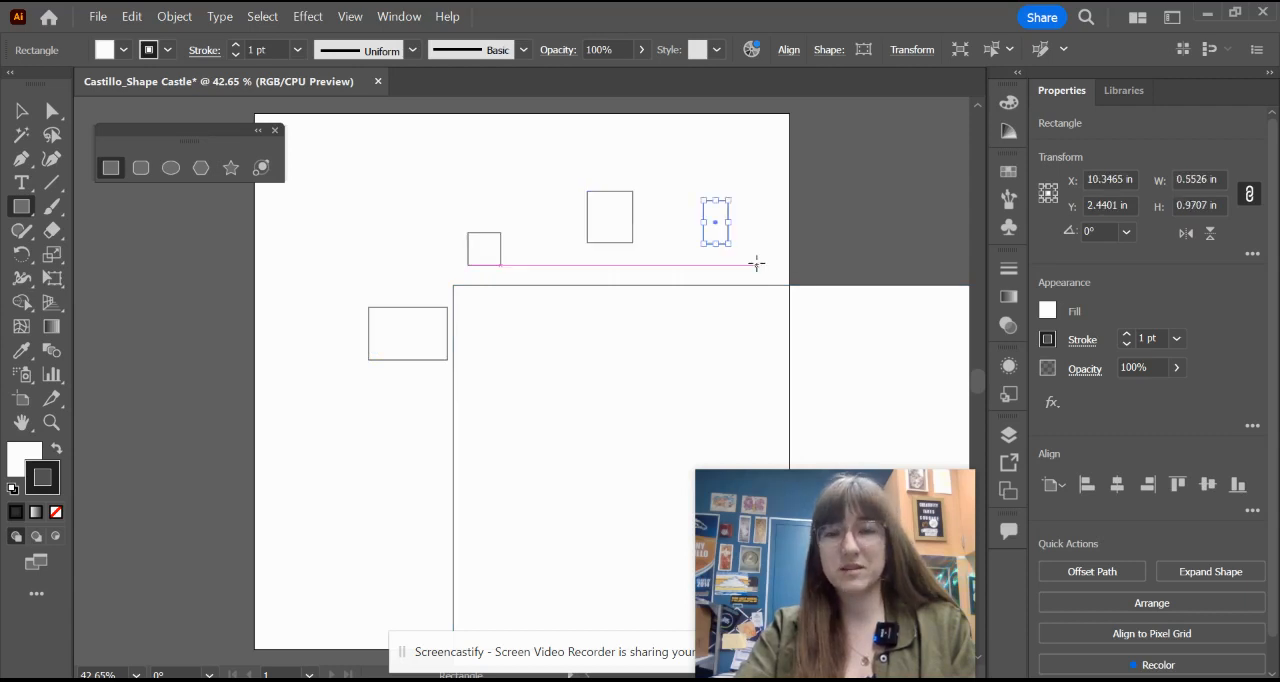
pyautogui.hotkey('ctrl', 'z')
pyautogui.hotkey('ctrl', 'z')
pyautogui.hotkey('ctrl', 'z')
pyautogui.hotkey('ctrl', 'z')
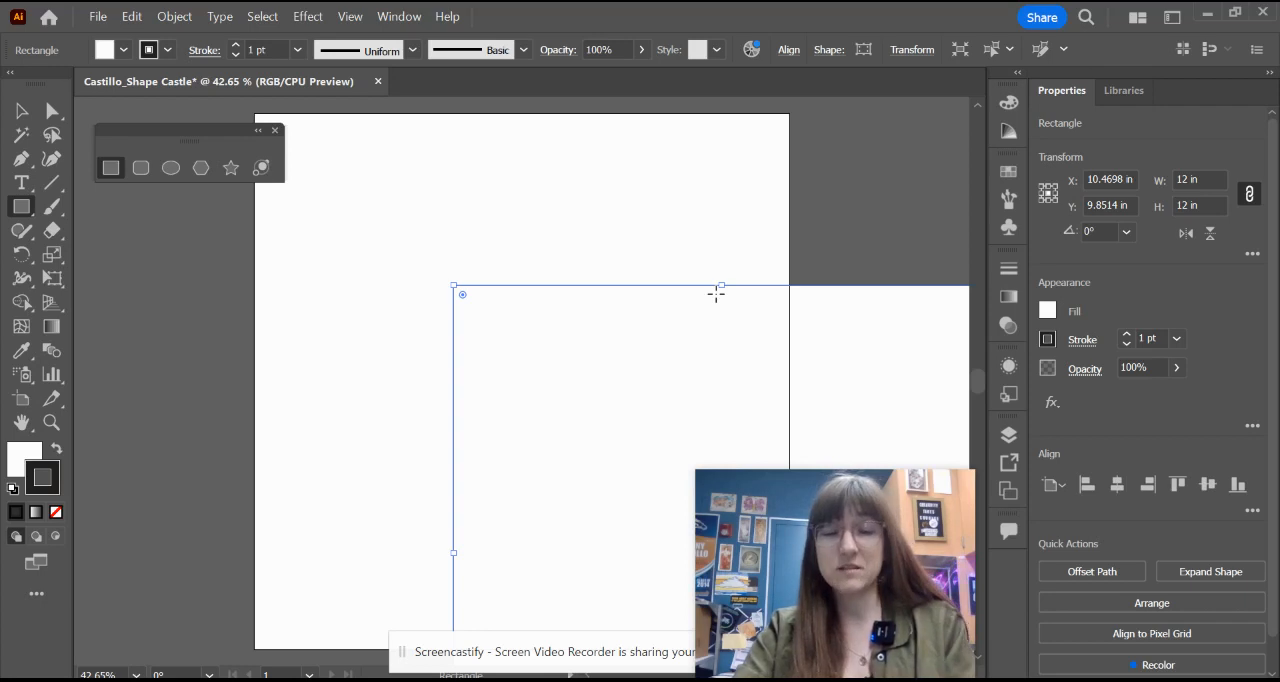
# Step: Move the 12 in square so it exactly covers the artboard and fill it with a teal swatch
pyautogui.press('v')
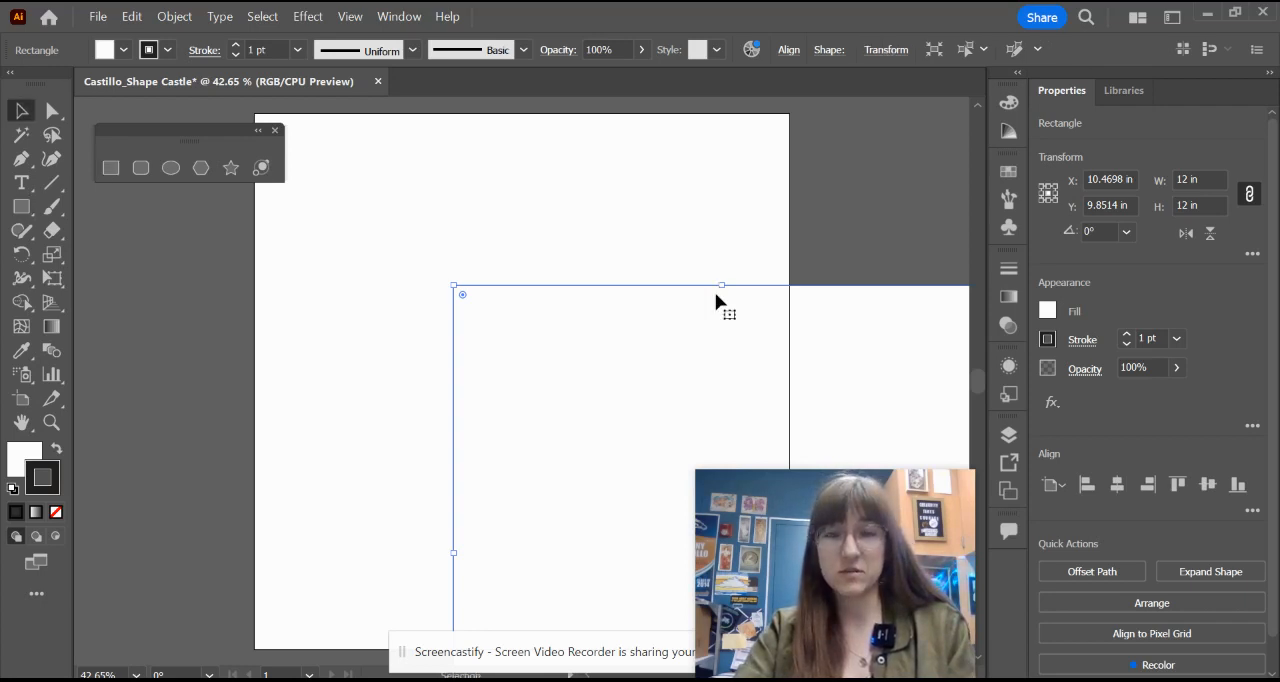
pyautogui.moveTo(825, 381); pyautogui.dragTo(626, 206)
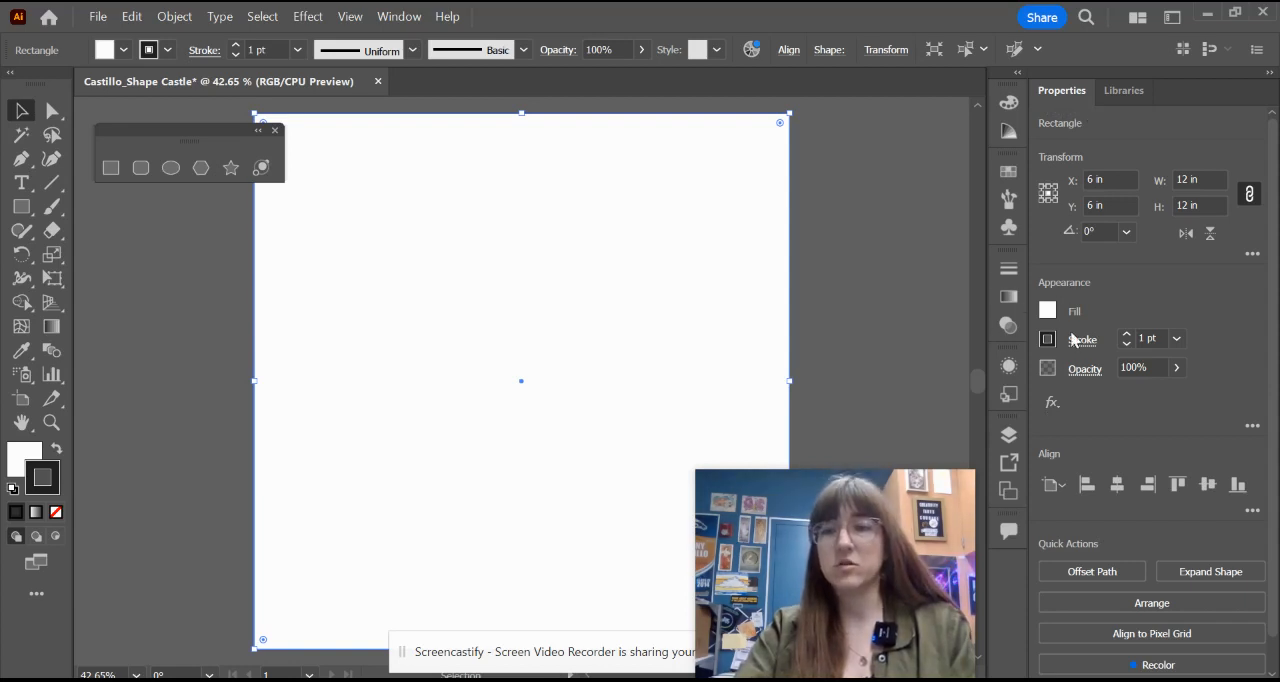
pyautogui.click(1048, 314)
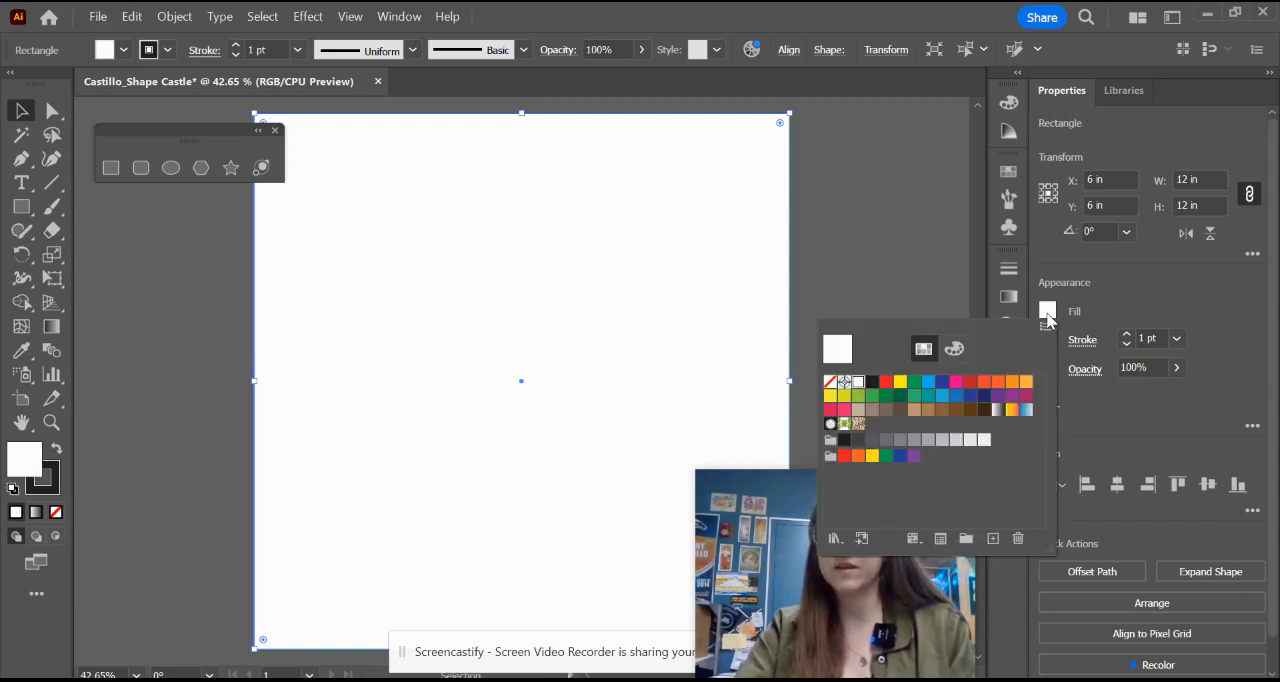
pyautogui.click(928, 395)
pyautogui.click(1159, 284)
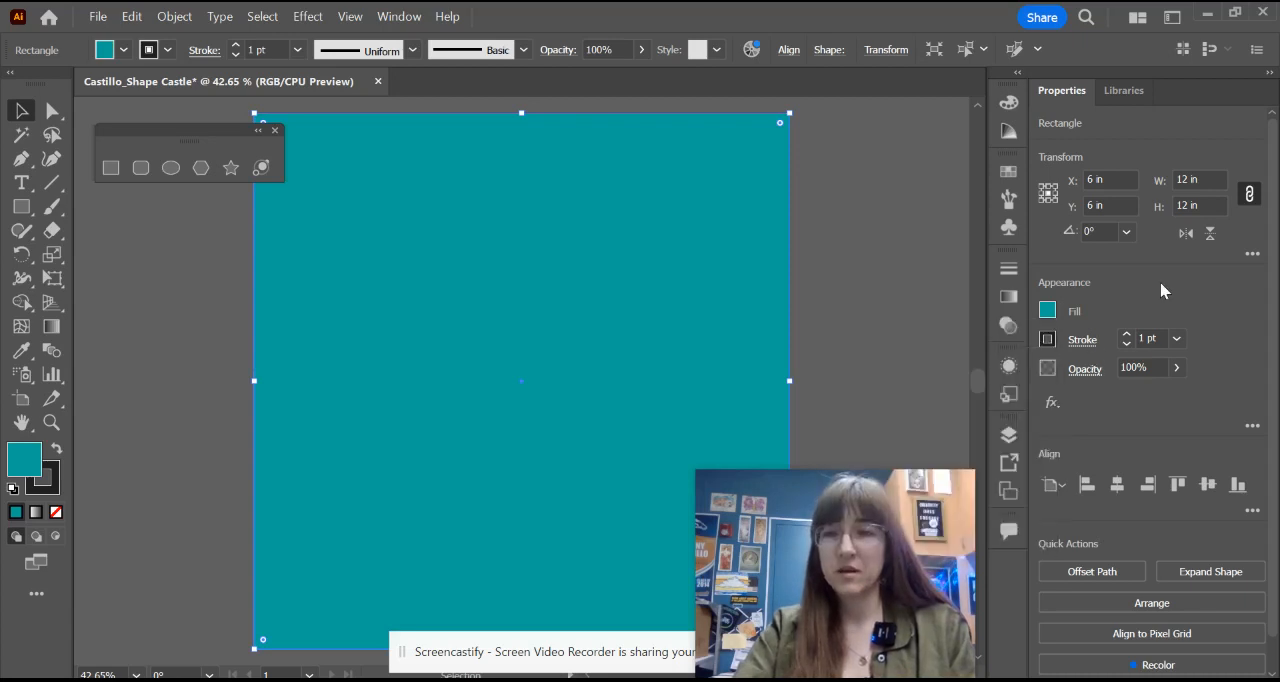
# Step: Remove the stroke from the teal background square and deselect it
pyautogui.click(1047, 340)
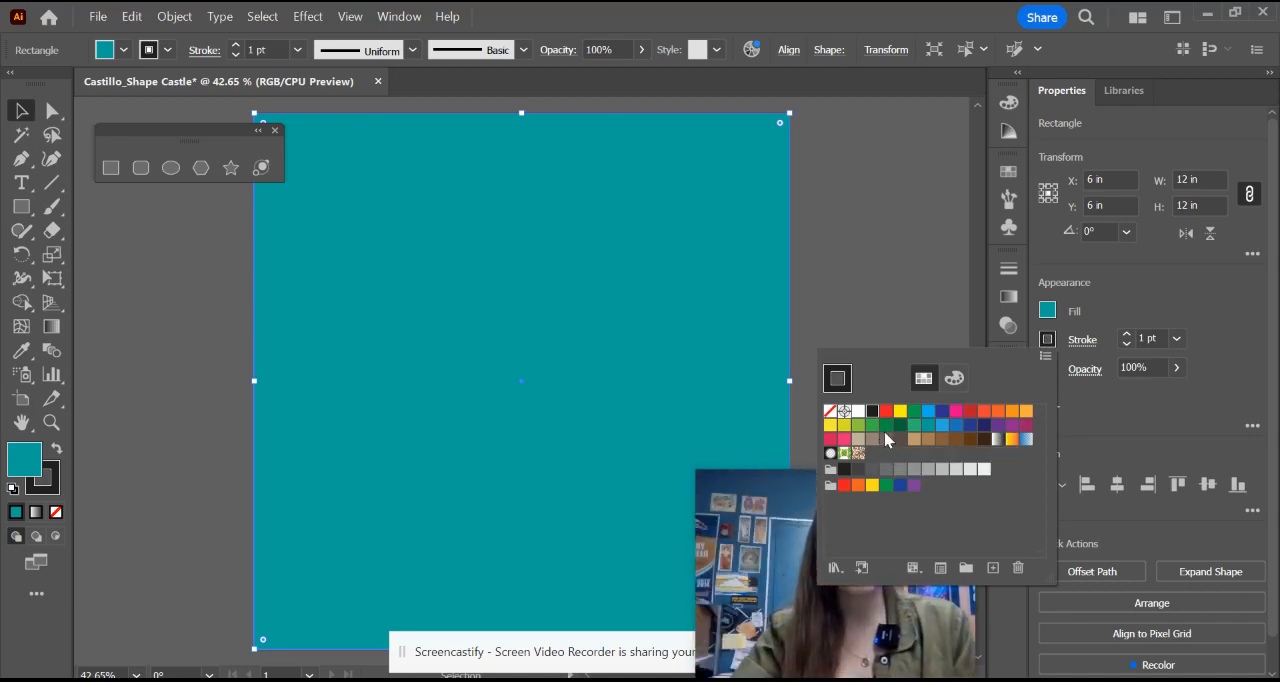
pyautogui.click(830, 410)
pyautogui.click(1150, 284)
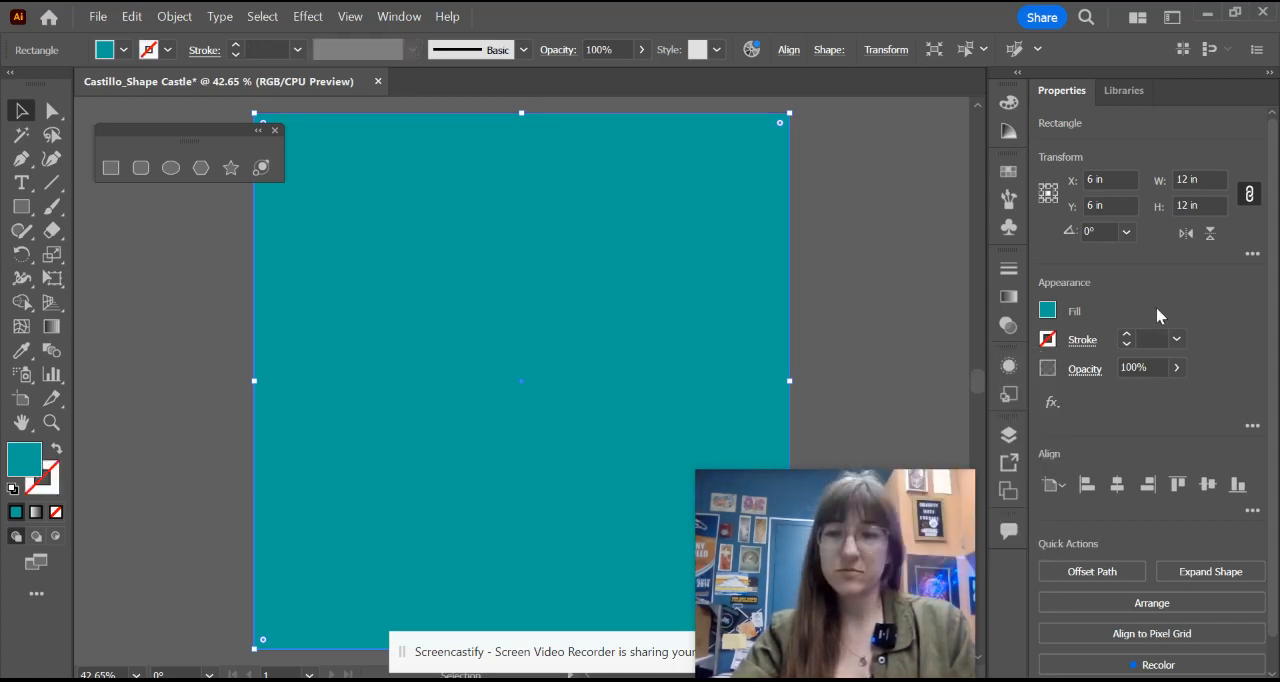
pyautogui.click(876, 366)
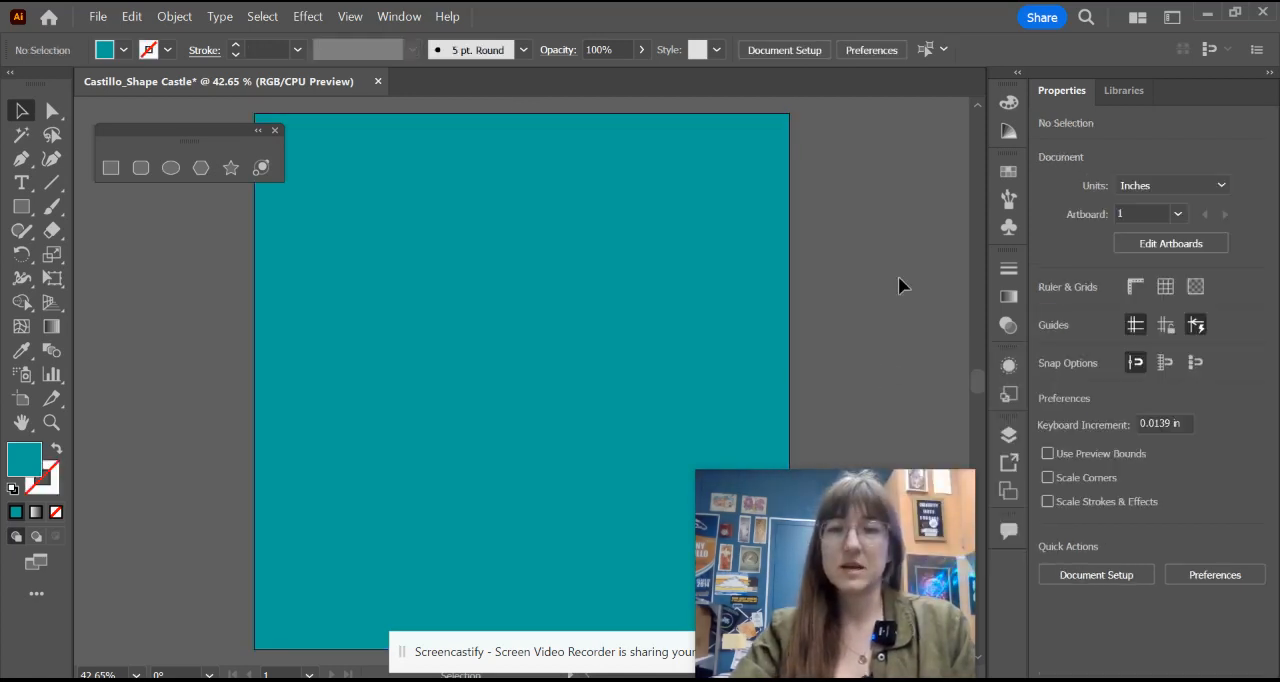
# Step: Bring up the finished castle reference image in the photo viewer, examine its limited color scheme, and return to Illustrator
pyautogui.click(722, 680)
pyautogui.moveTo(648, 57); pyautogui.dragTo(191, 57)
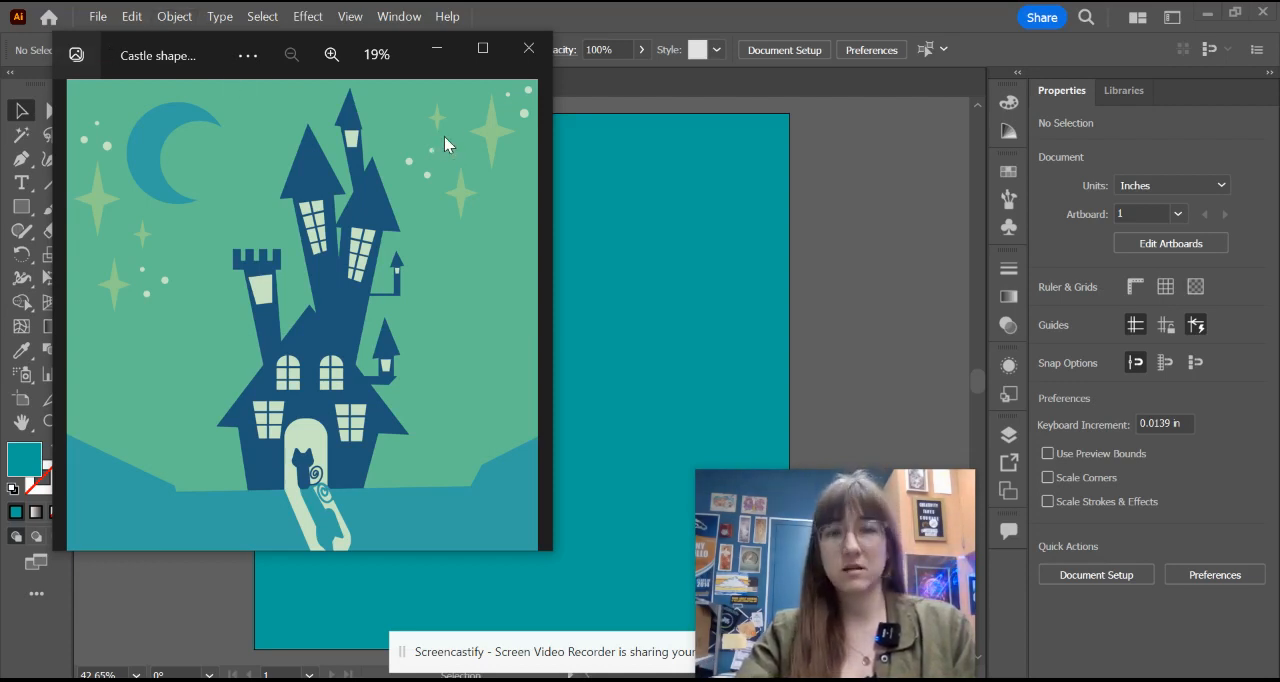
pyautogui.click(455, 47)
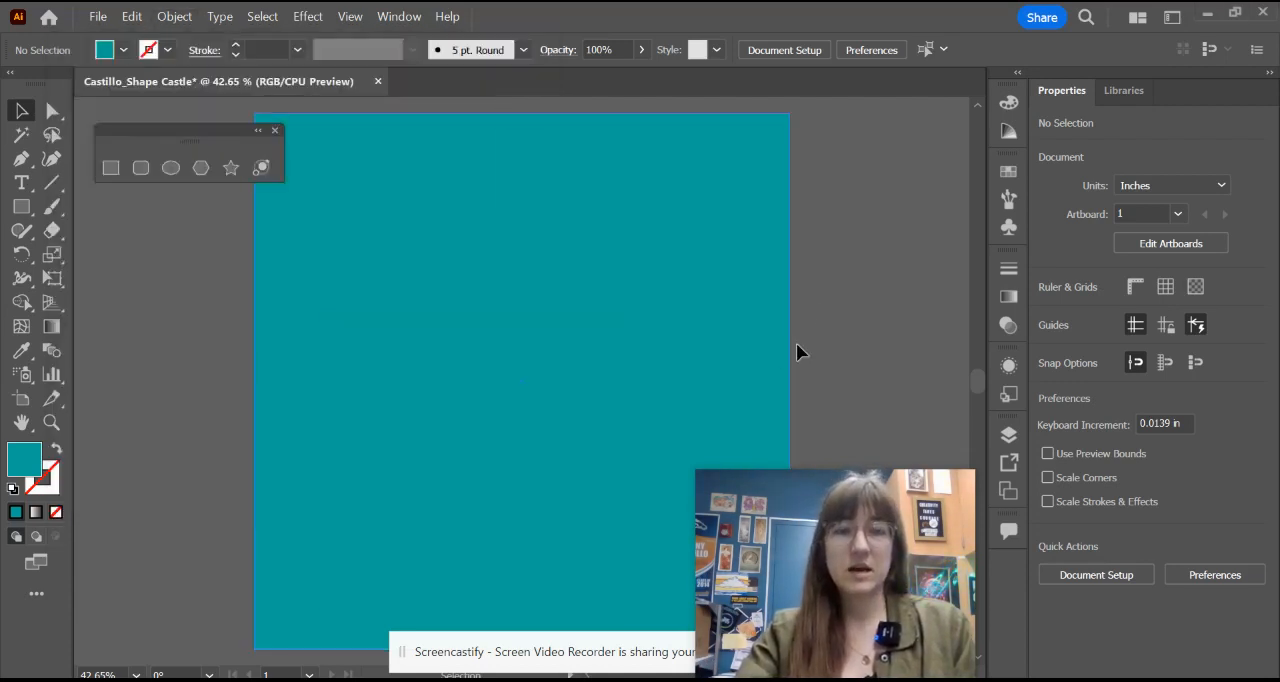
# Step: Create a 1 in by 1 in square on the empty canvas to the right of the artboard
pyautogui.moveTo(814, 277); pyautogui.dragTo(401, 274)
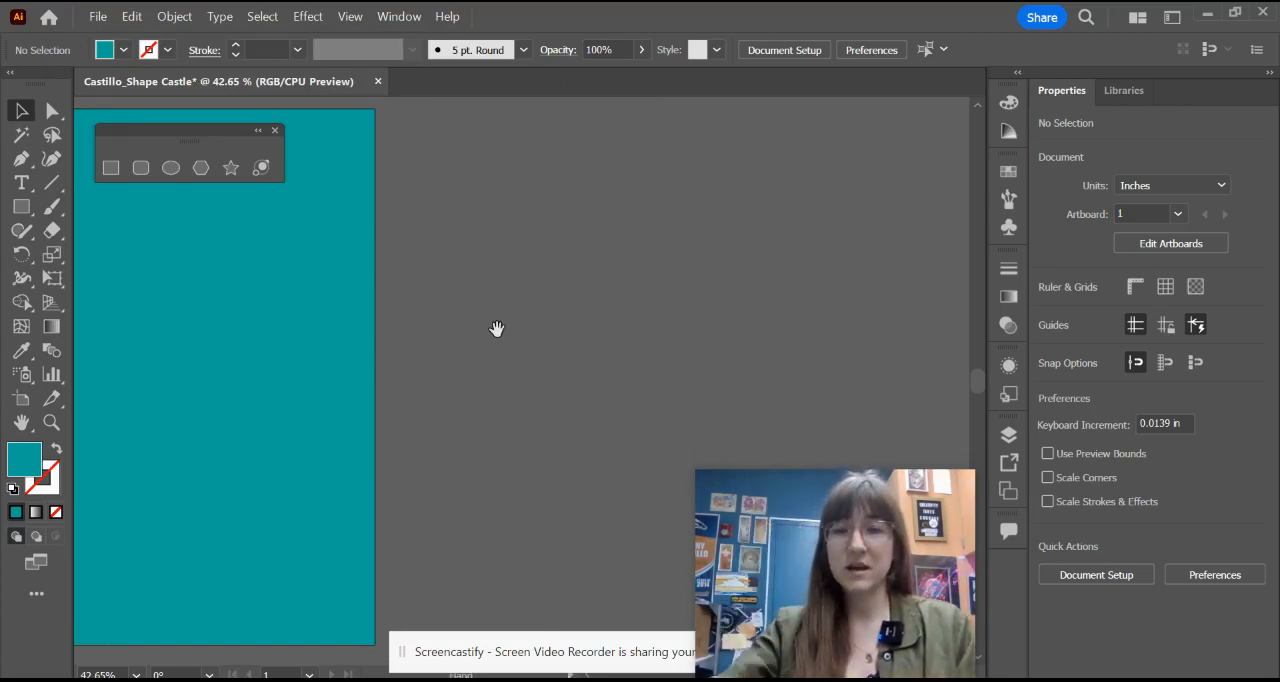
pyautogui.moveTo(600, 322); pyautogui.dragTo(473, 330)
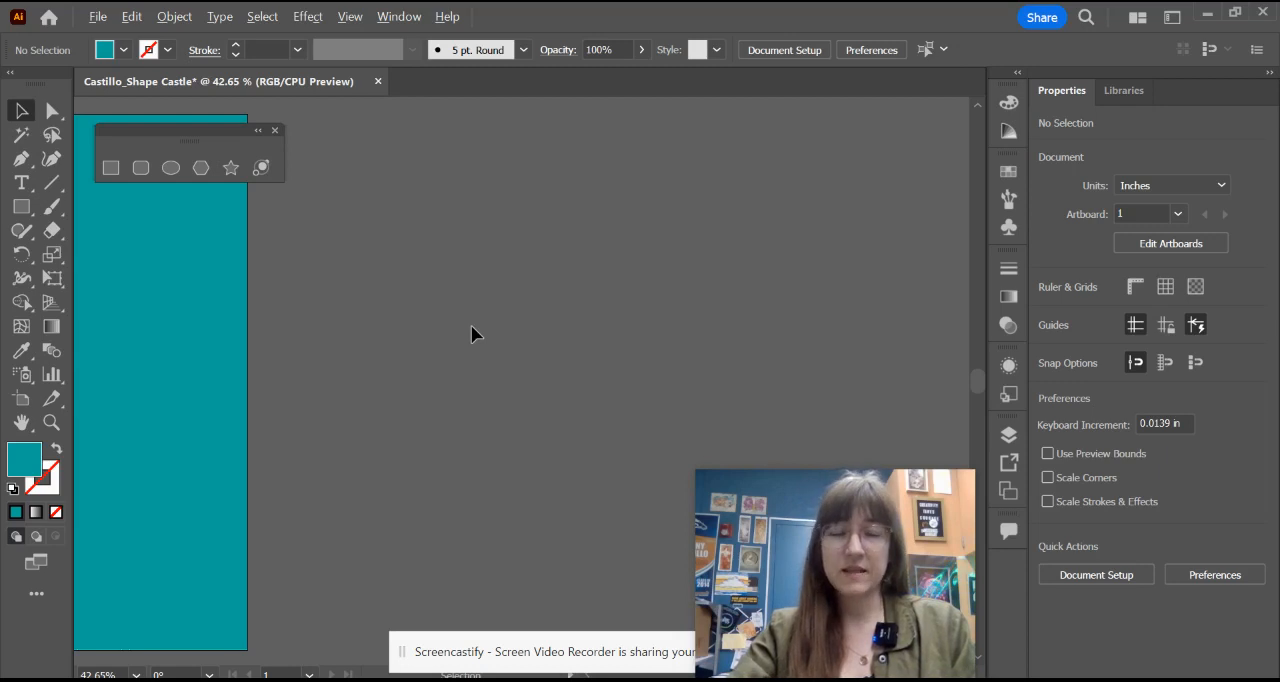
pyautogui.scroll(-8, 471, 325)
pyautogui.scroll(10, 471, 325)
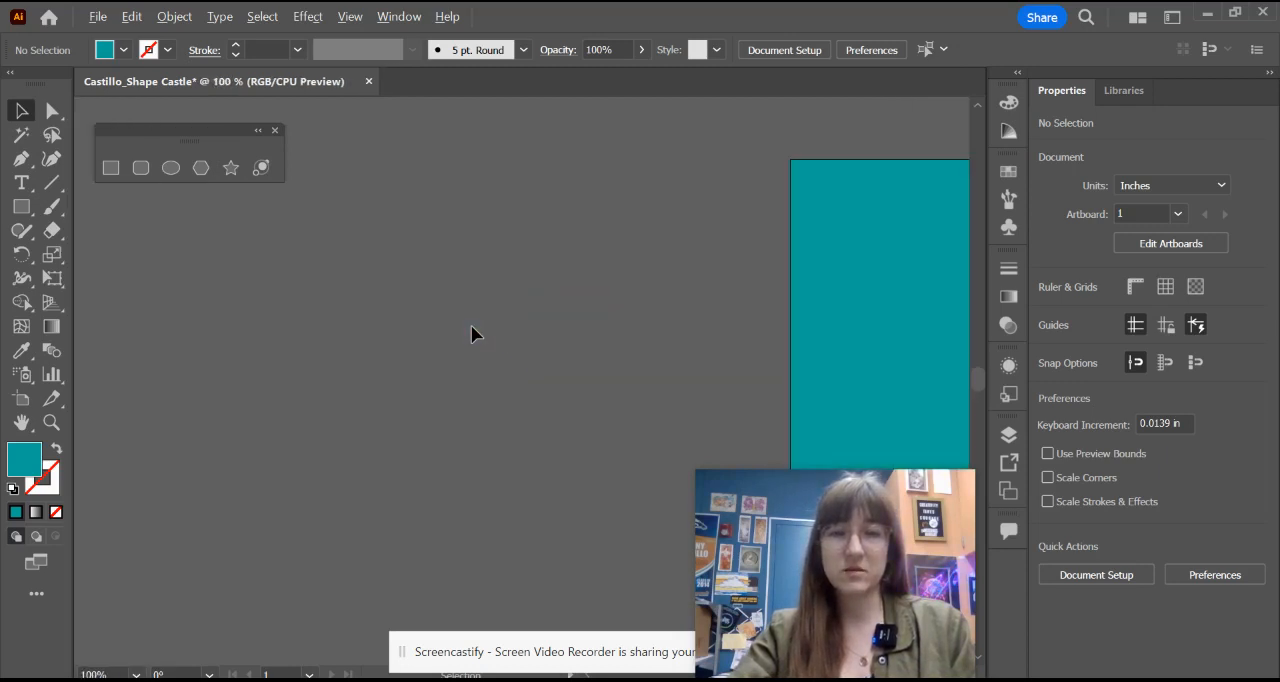
pyautogui.scroll(-5, 471, 325)
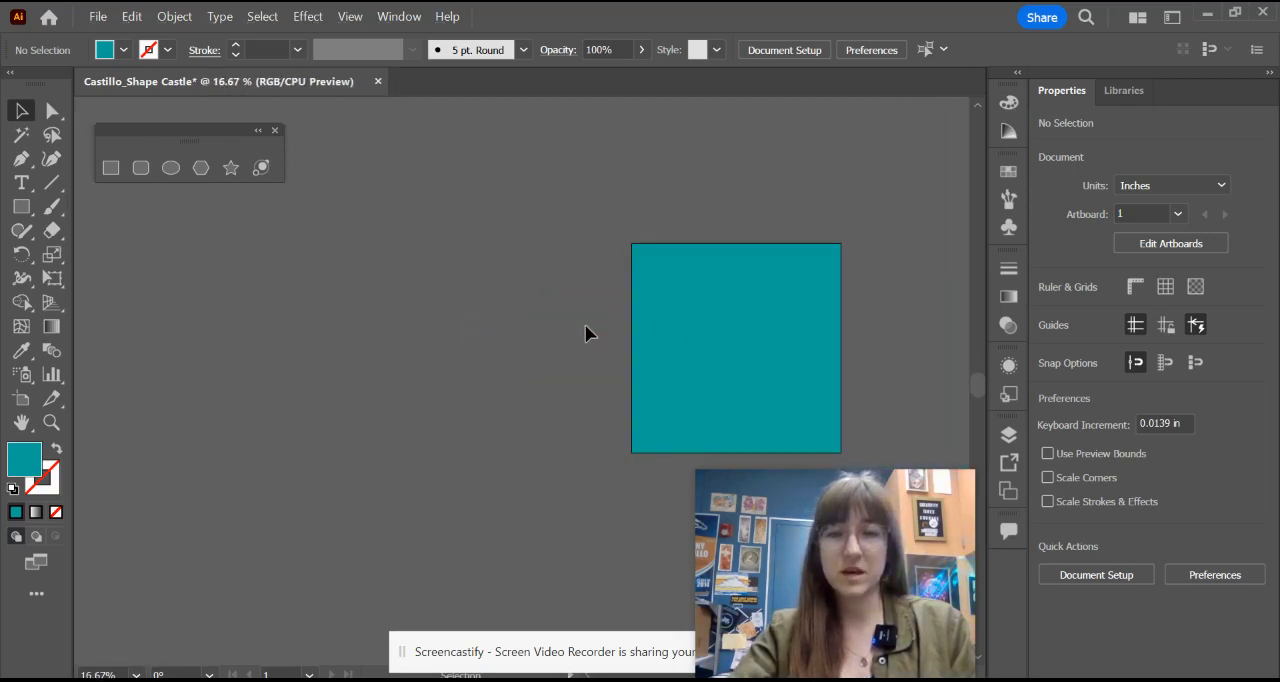
pyautogui.moveTo(585, 324); pyautogui.dragTo(229, 334)
pyautogui.scroll(3, 408, 344)
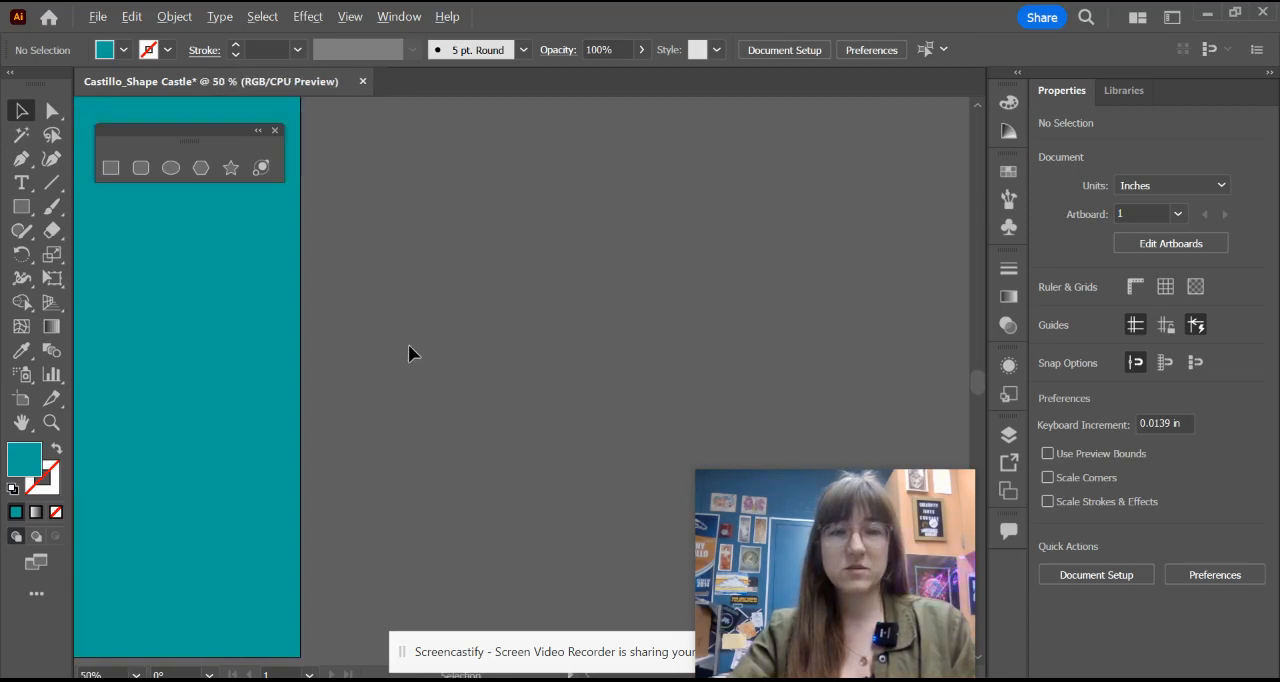
pyautogui.moveTo(431, 400); pyautogui.dragTo(397, 427)
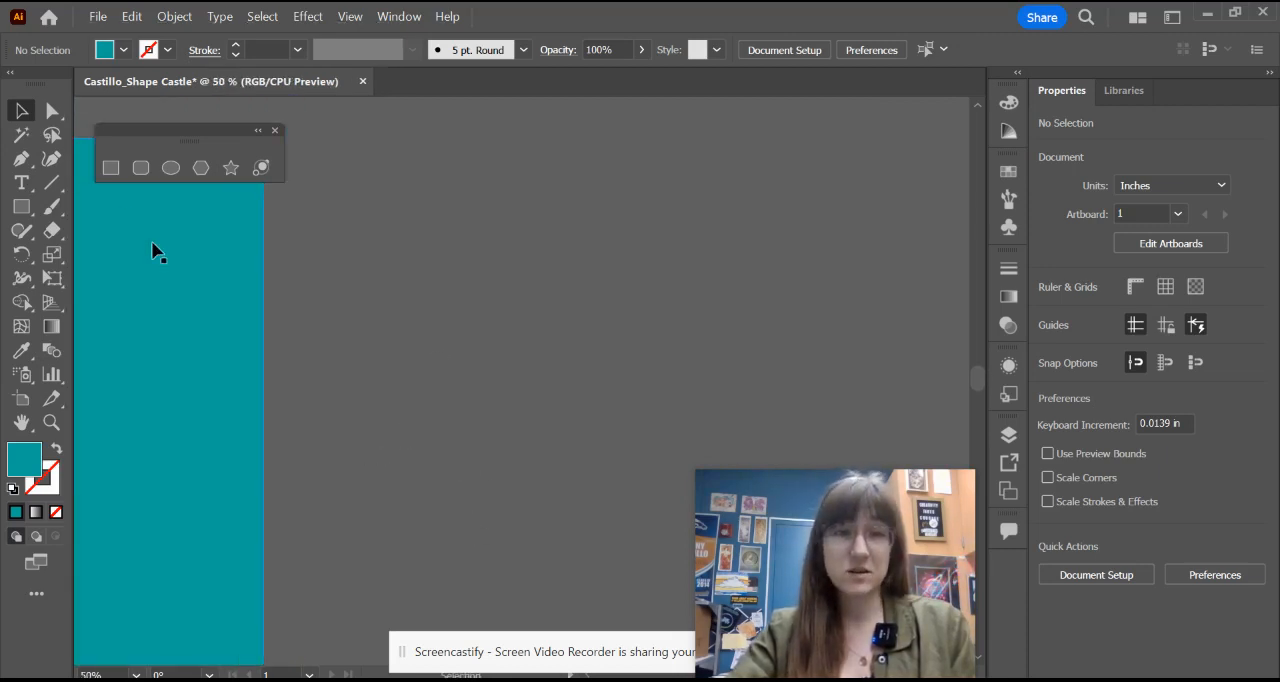
pyautogui.click(110, 167)
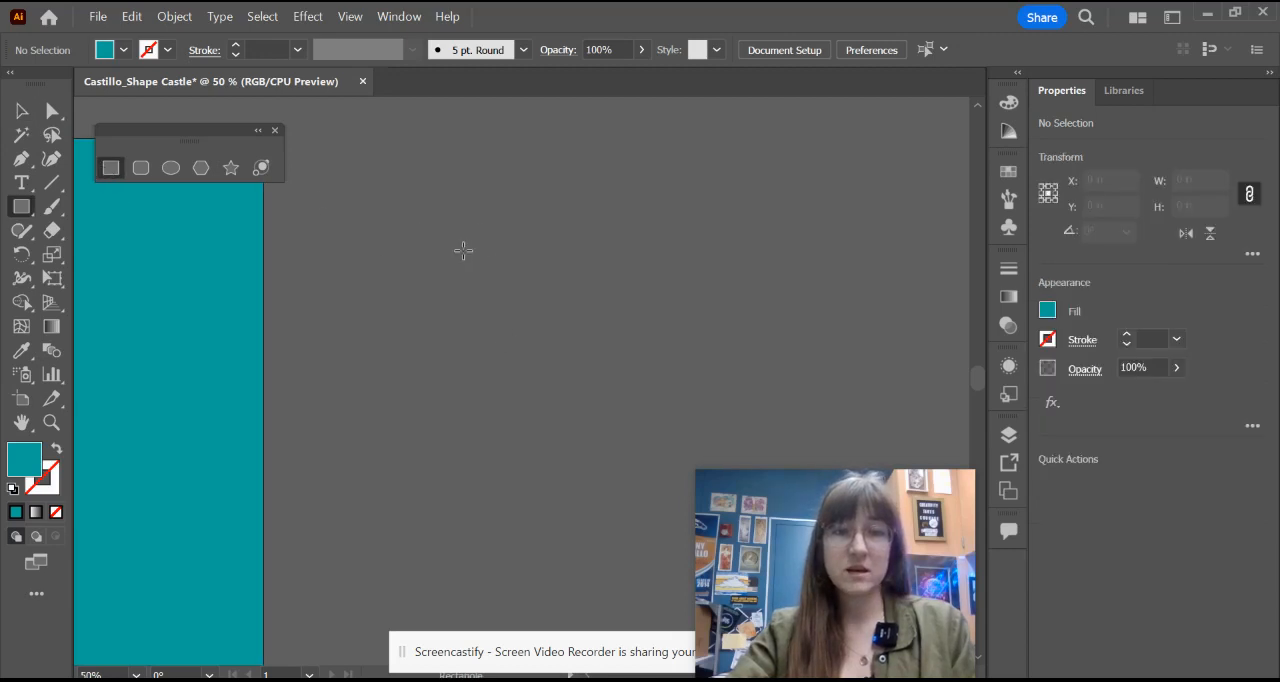
pyautogui.click(546, 543)
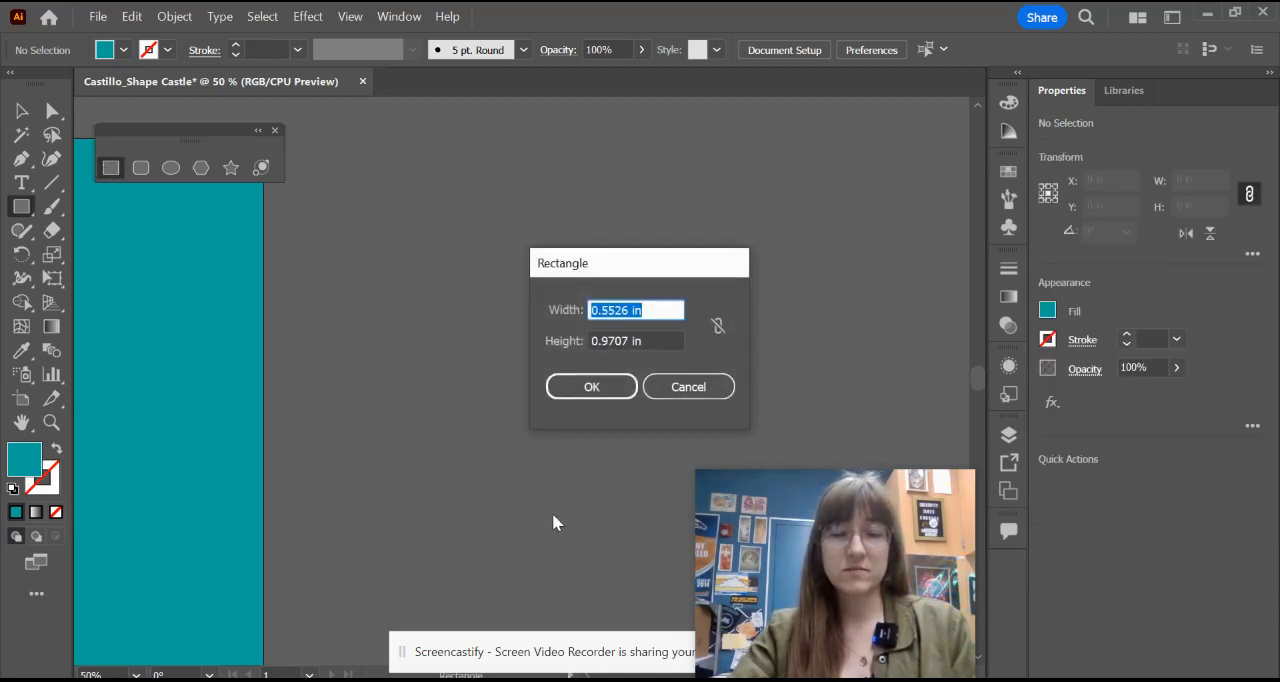
pyautogui.write('1')
pyautogui.doubleClick(613, 341)
pyautogui.write('1')
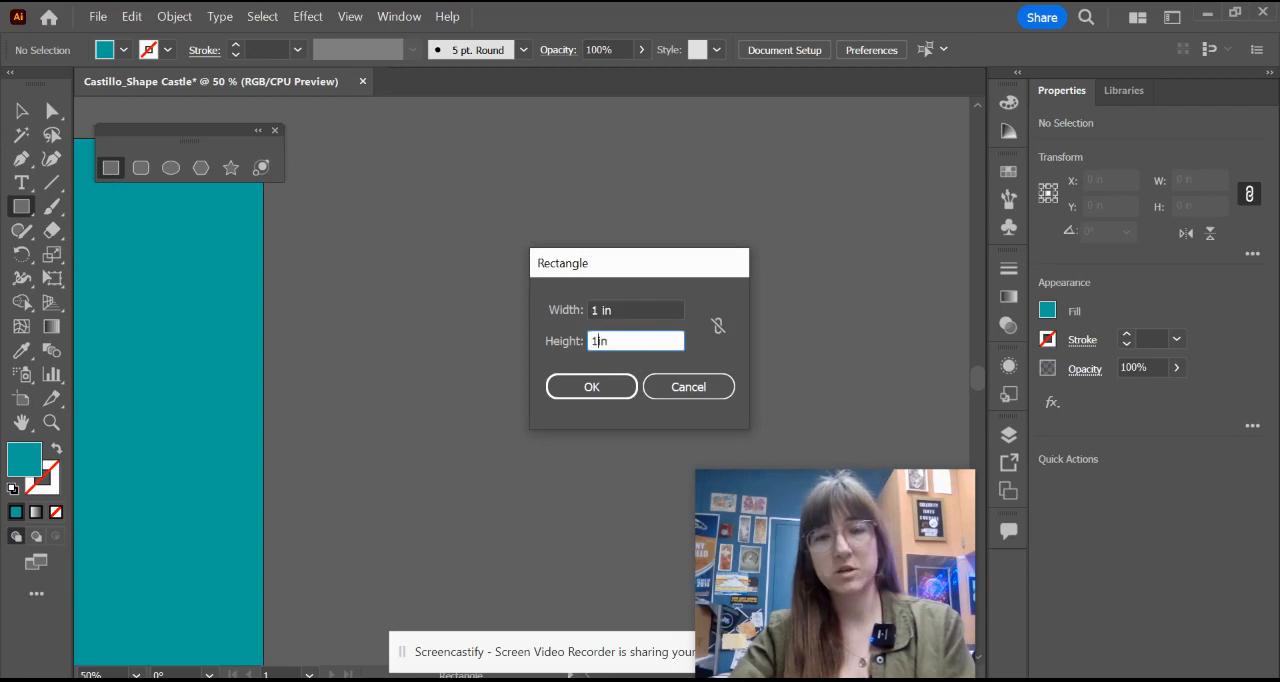
pyautogui.click(597, 388)
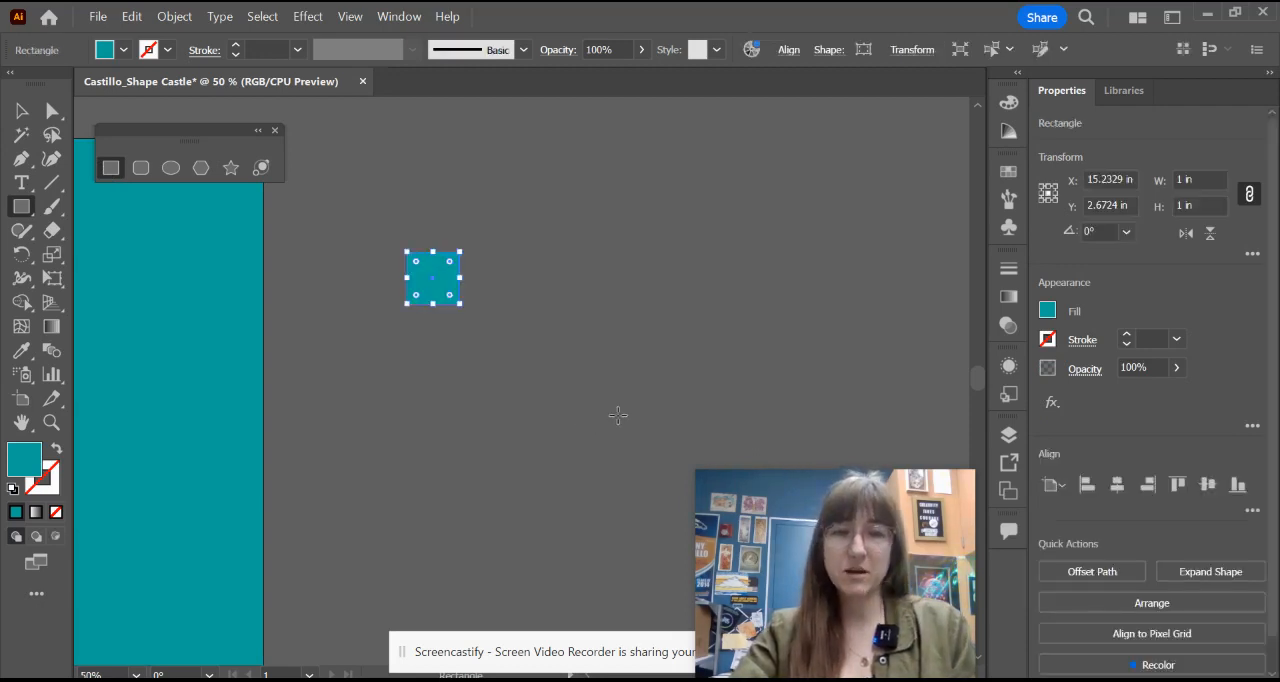
# Step: Move the small square up about 1 in and fill it with dark teal, RGB 10, 91, 83
pyautogui.click(21, 111)
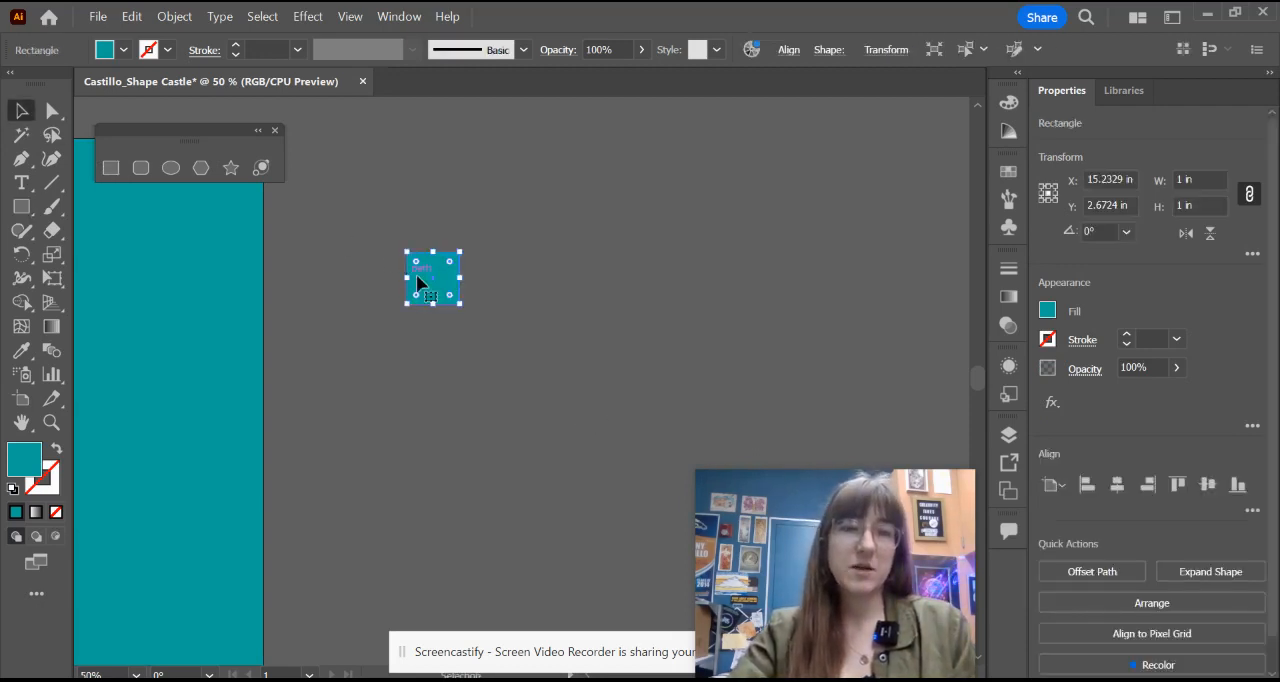
pyautogui.moveTo(429, 285); pyautogui.dragTo(453, 230)
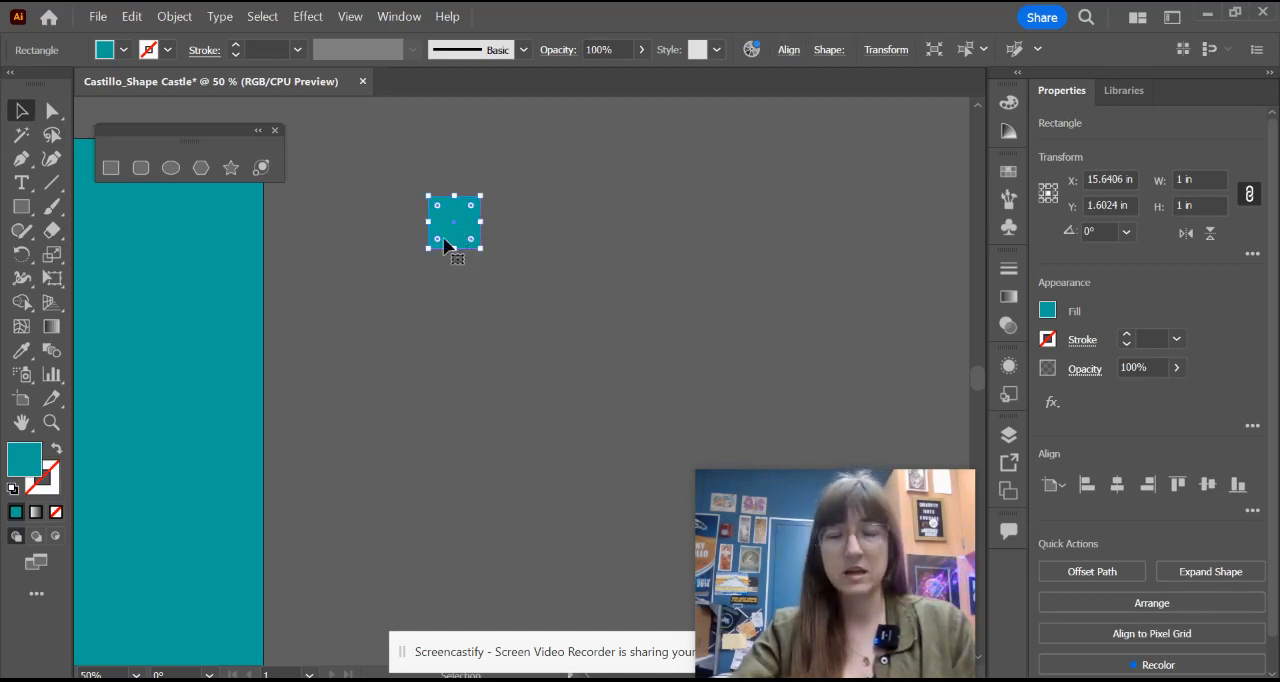
pyautogui.doubleClick(22, 466)
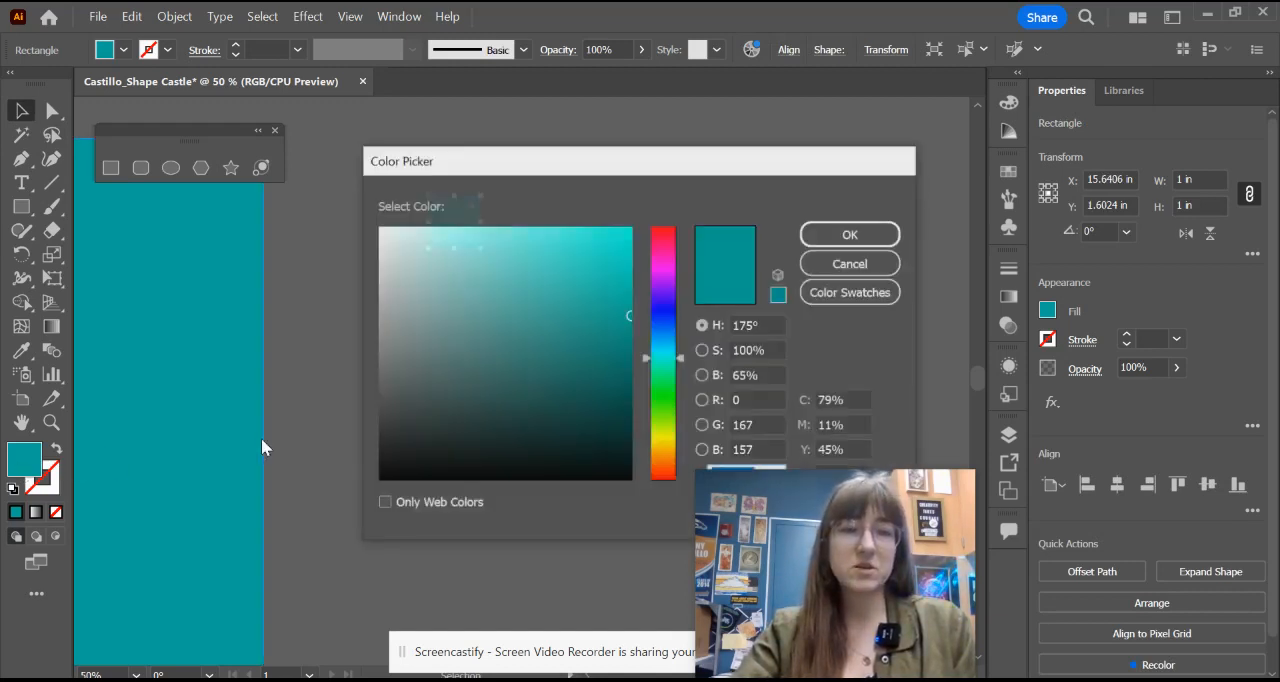
pyautogui.moveTo(614, 326); pyautogui.dragTo(605, 389)
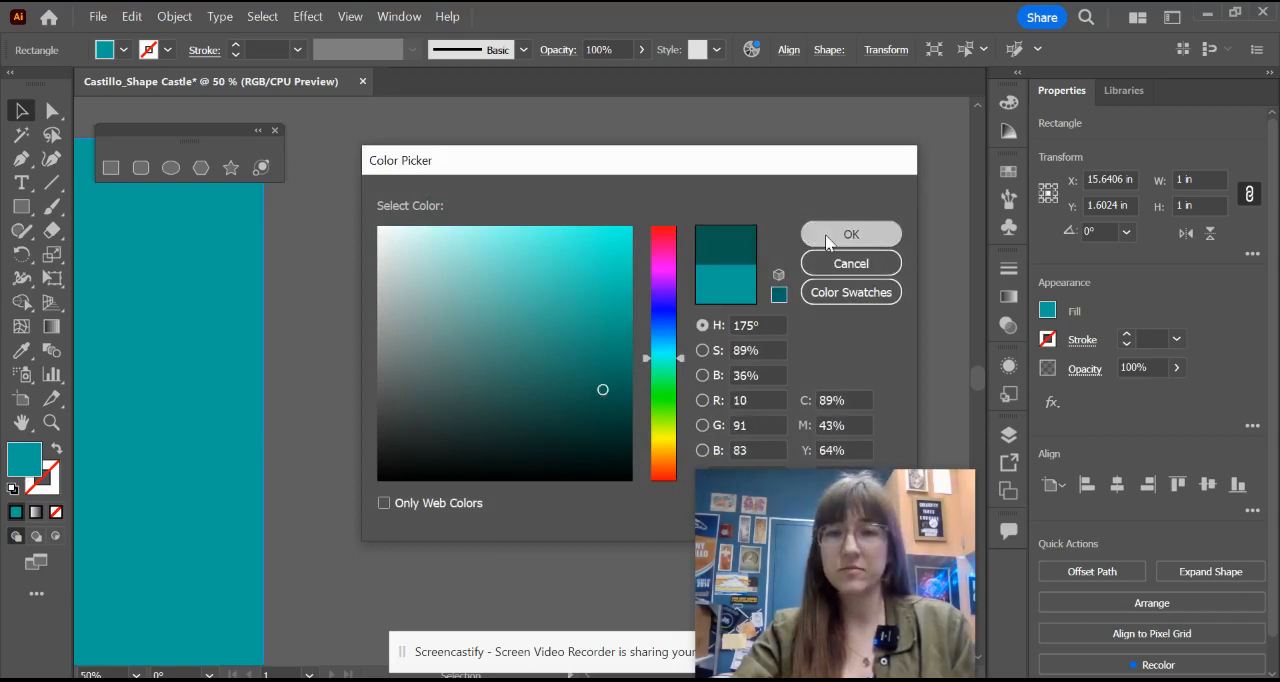
pyautogui.click(851, 234)
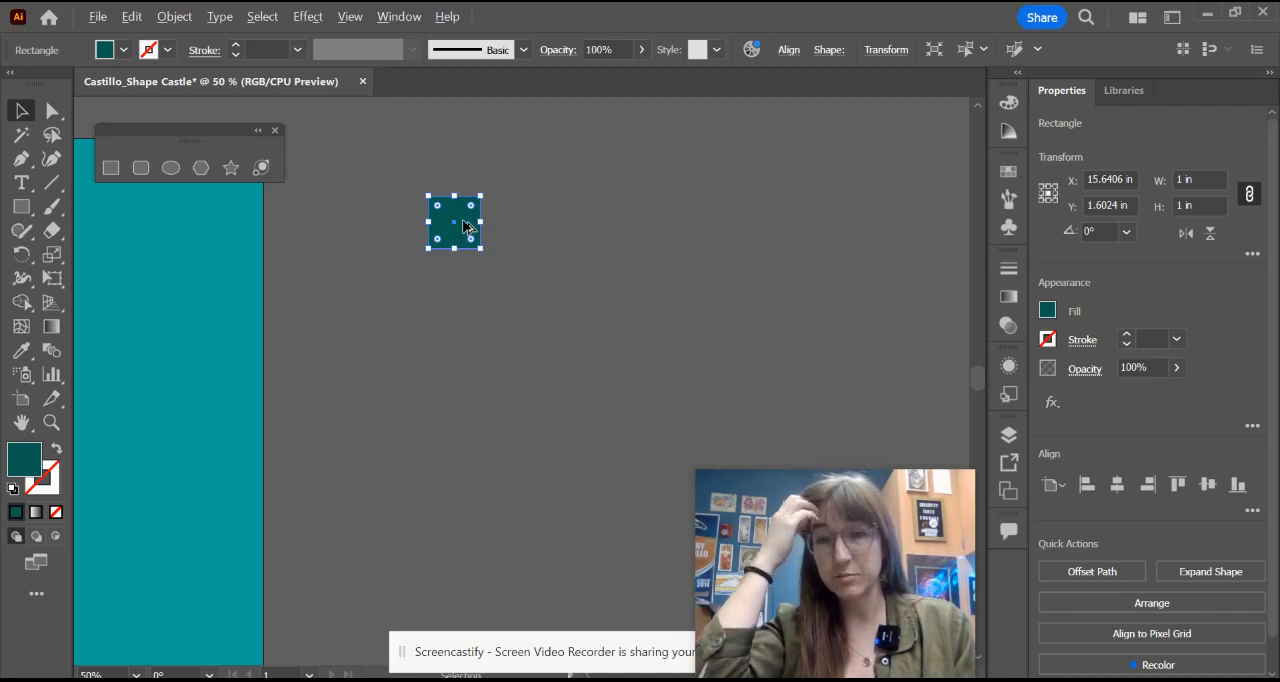
# Step: Duplicate the dark teal square about 4.3 in straight below and fill the copy with pale yellow-green E2F2A0
pyautogui.moveTo(463, 226); pyautogui.dragTo(463, 452)
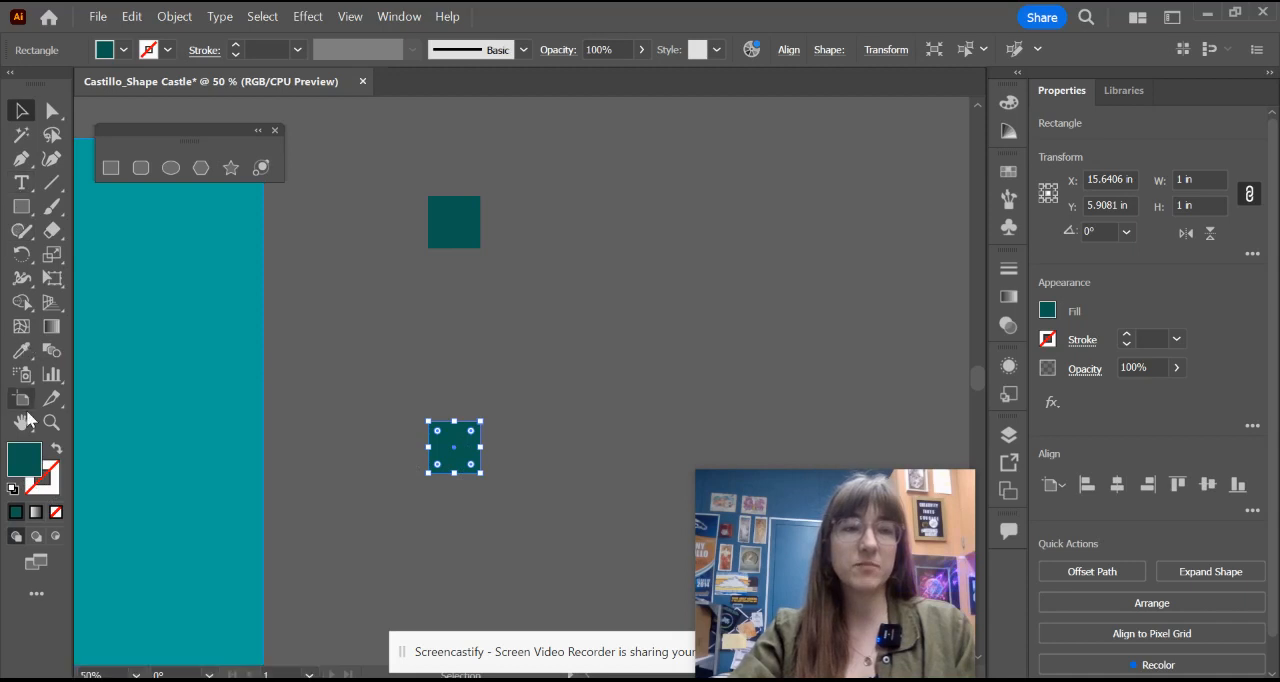
pyautogui.doubleClick(31, 474)
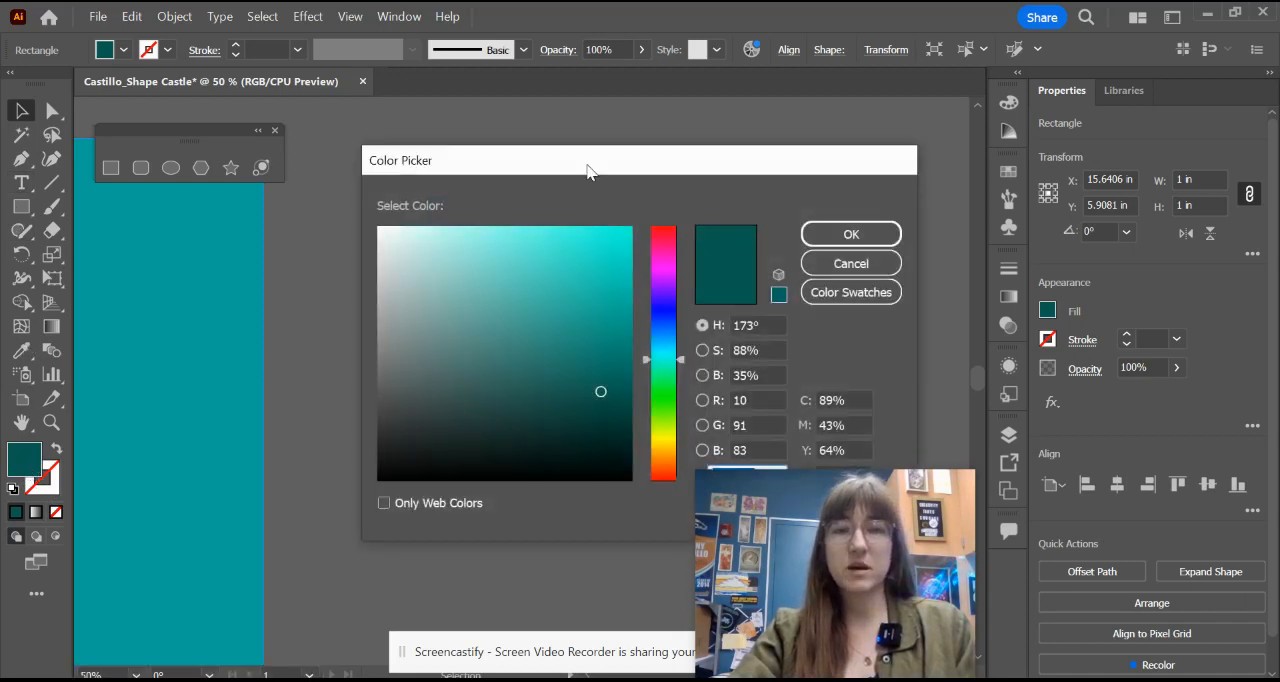
pyautogui.moveTo(587, 170); pyautogui.dragTo(786, 127)
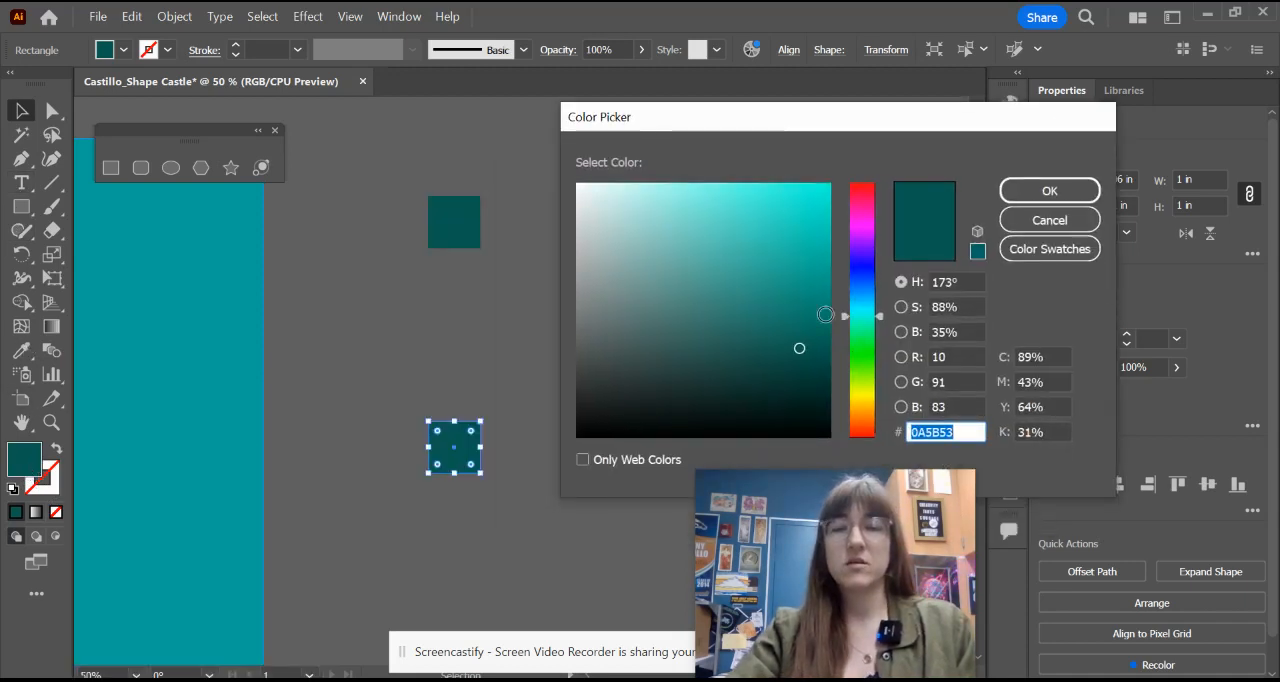
pyautogui.moveTo(880, 316); pyautogui.dragTo(883, 388)
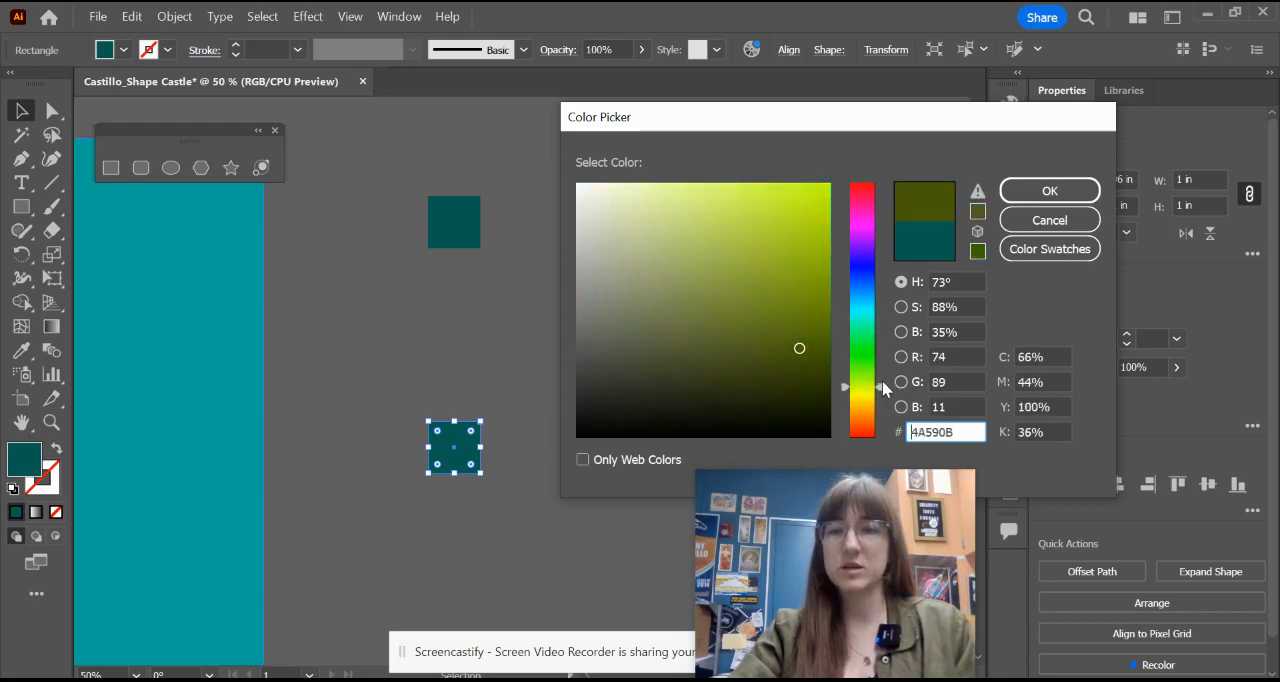
pyautogui.moveTo(657, 195); pyautogui.dragTo(662, 193)
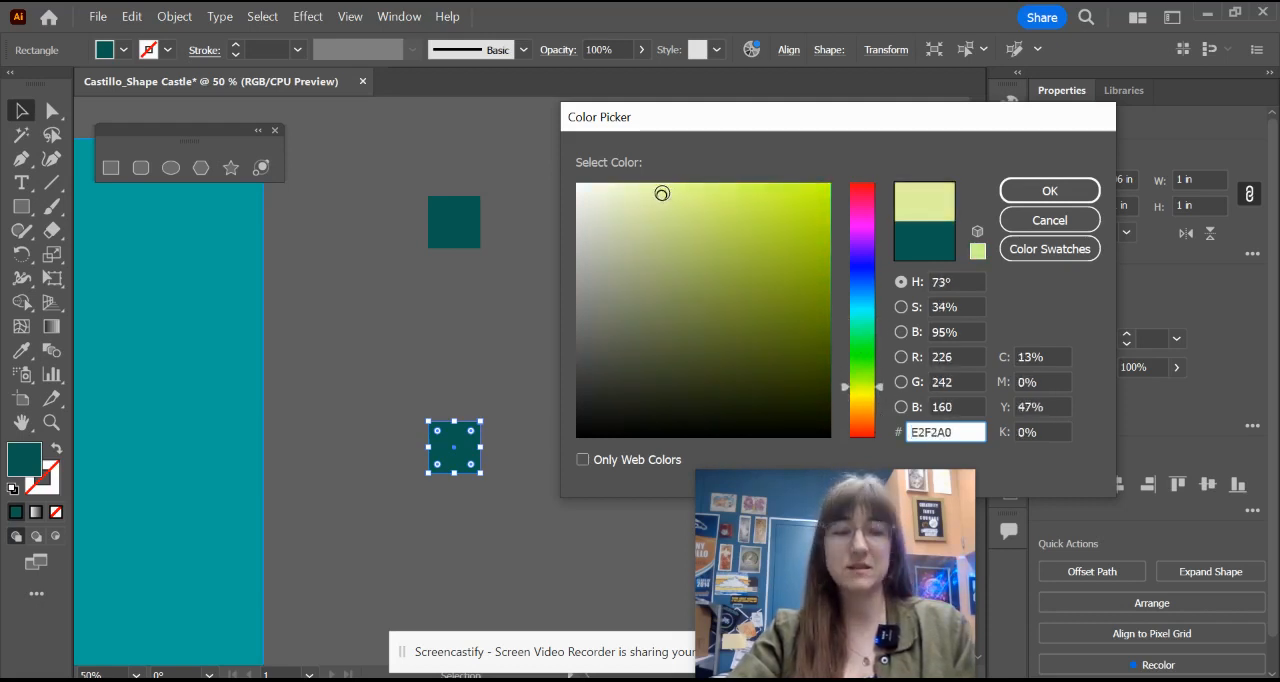
pyautogui.click(1012, 190)
pyautogui.click(507, 322)
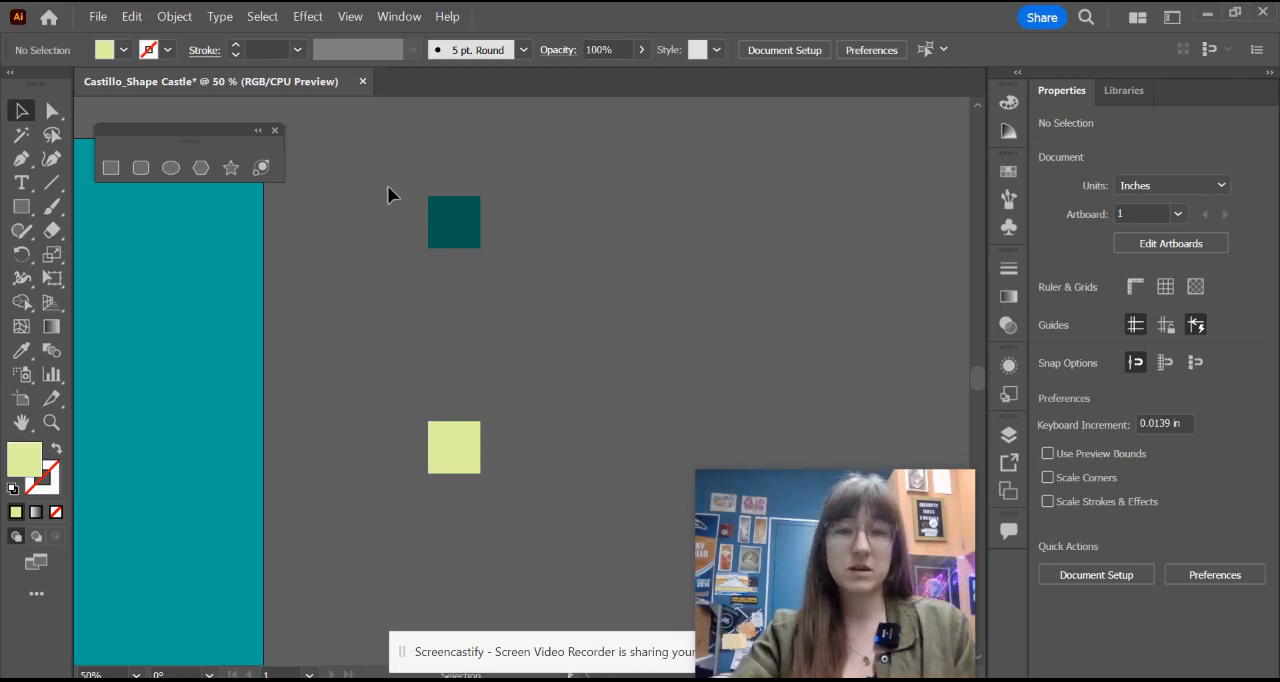
# Step: Select both small squares and set the blend options to Specified Steps with 4 steps
pyautogui.moveTo(520, 465); pyautogui.dragTo(521, 466)
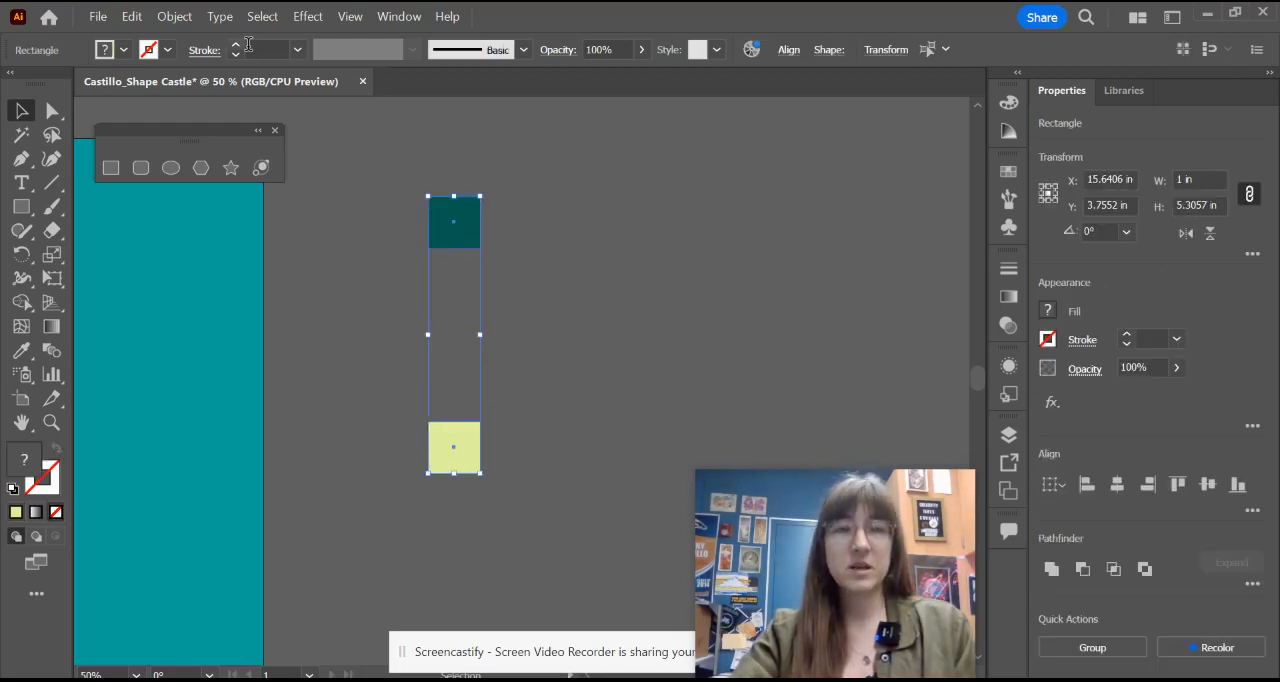
pyautogui.click(176, 18)
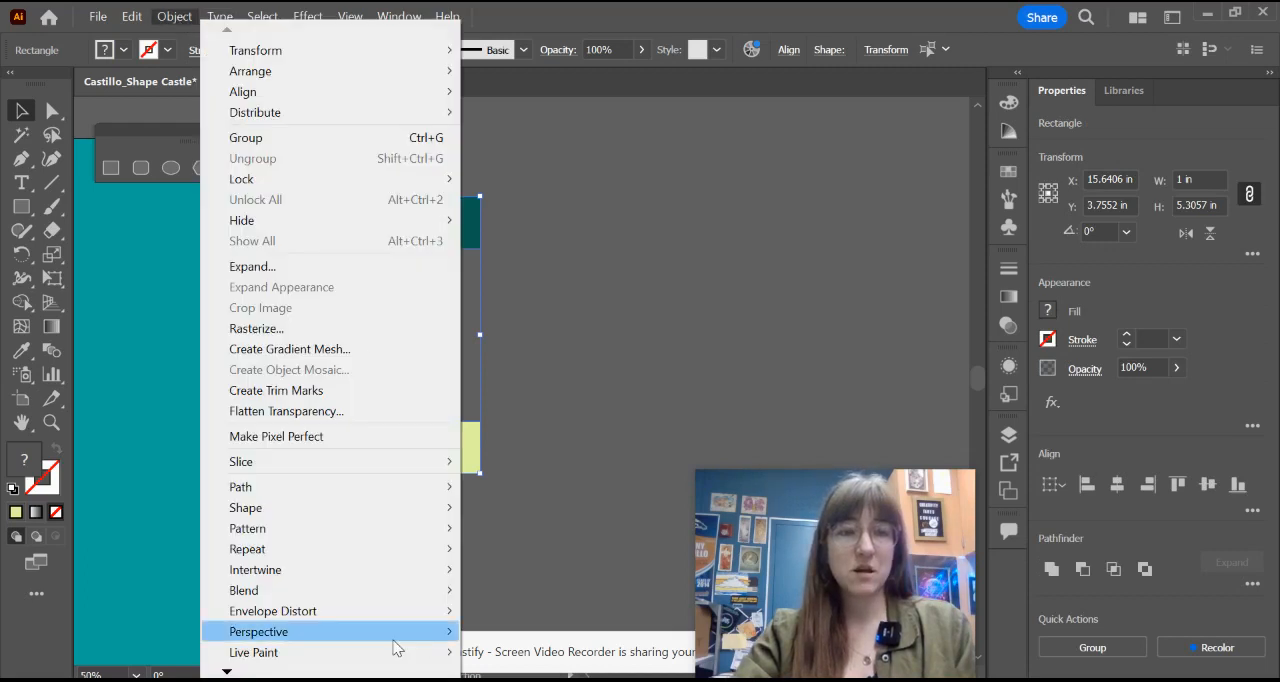
pyautogui.moveTo(341, 594)
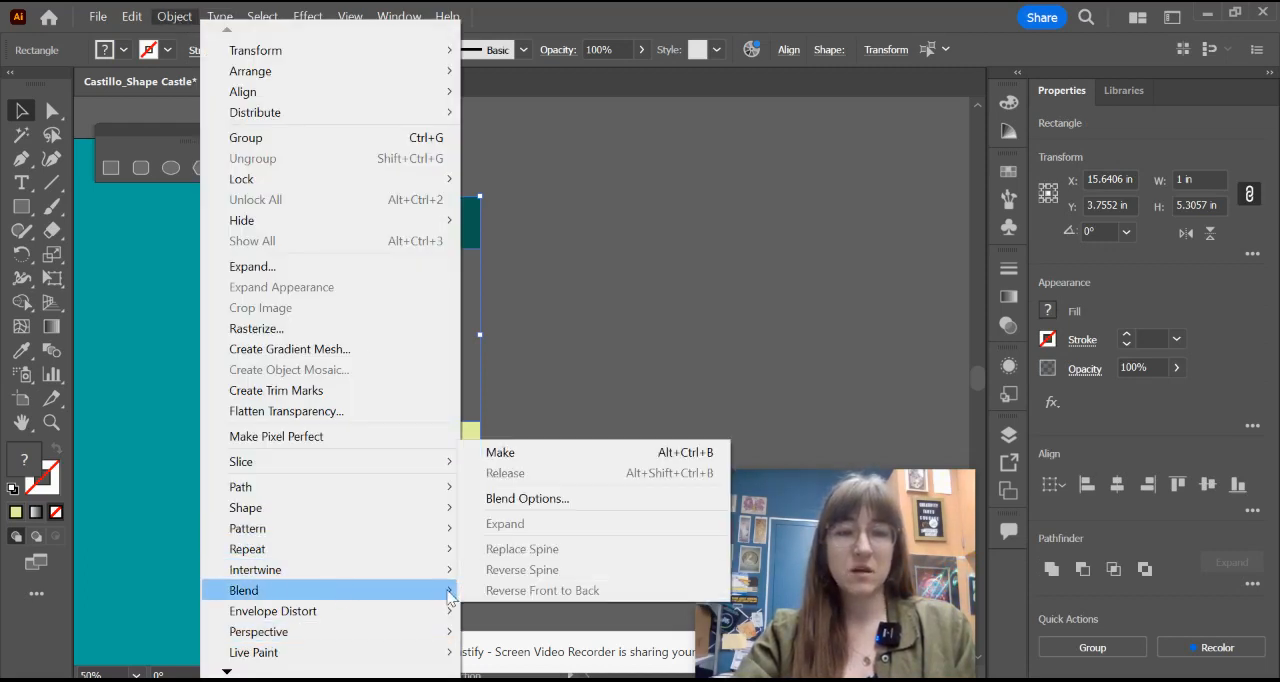
pyautogui.click(579, 501)
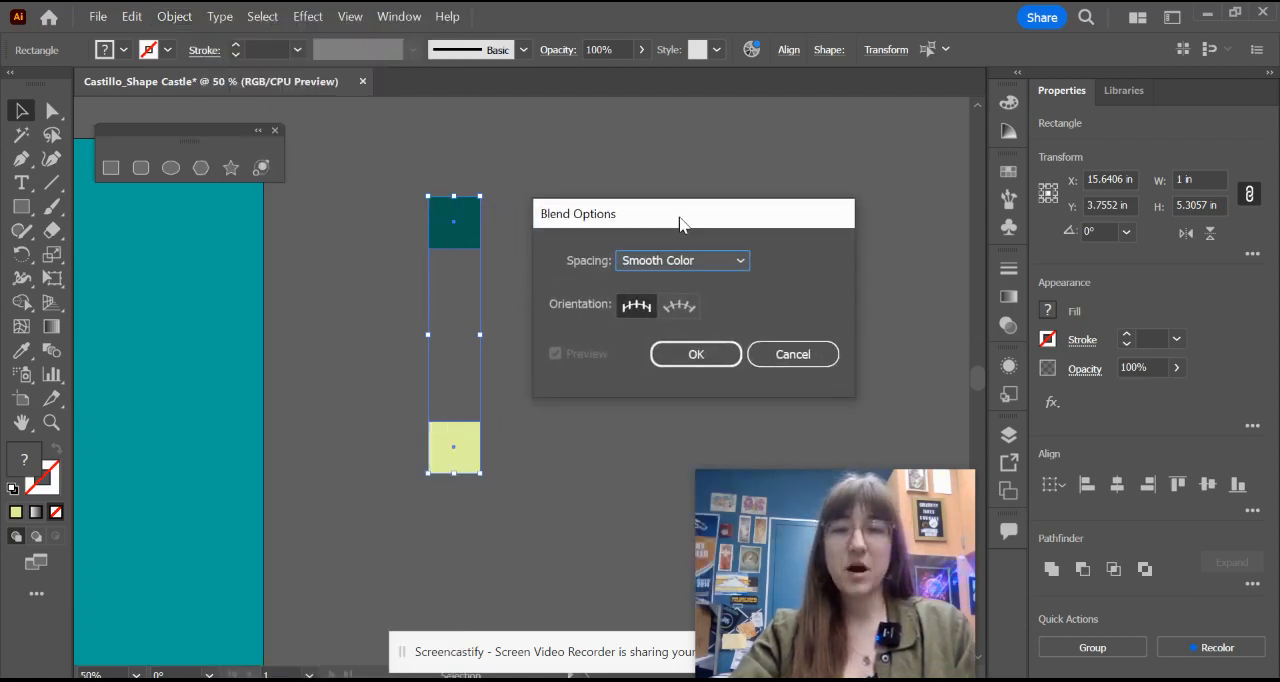
pyautogui.moveTo(624, 228); pyautogui.dragTo(680, 219)
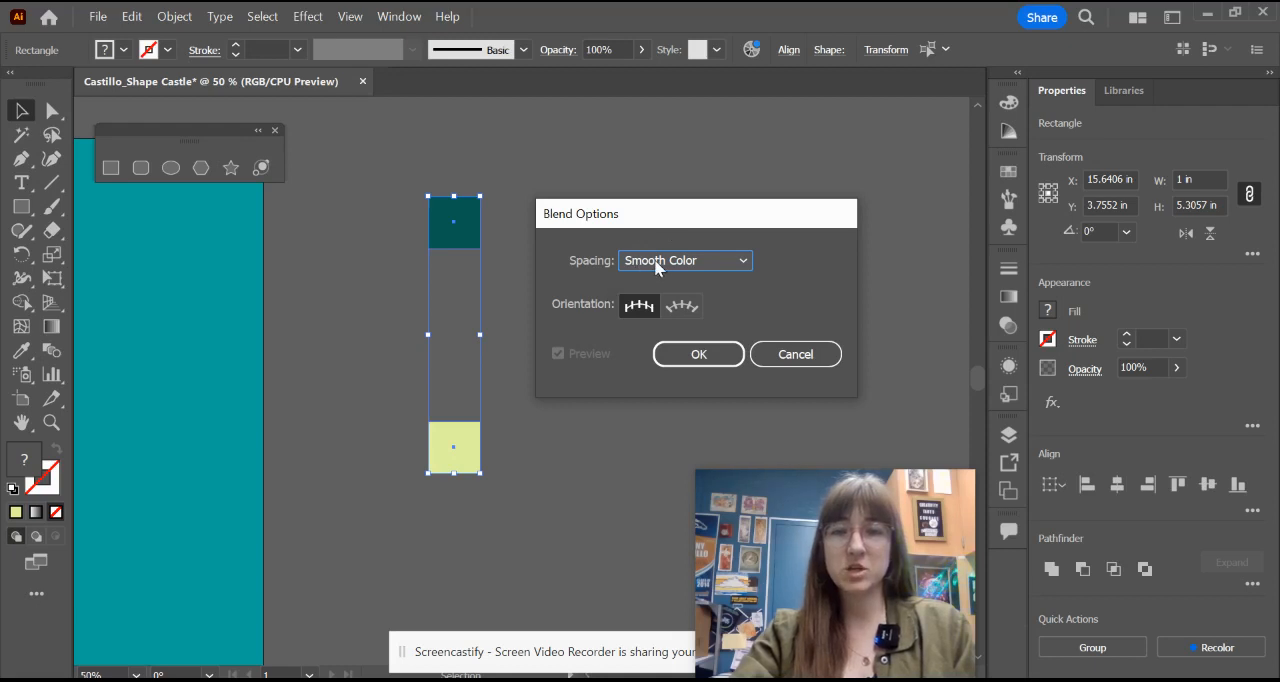
pyautogui.click(670, 262)
pyautogui.click(692, 305)
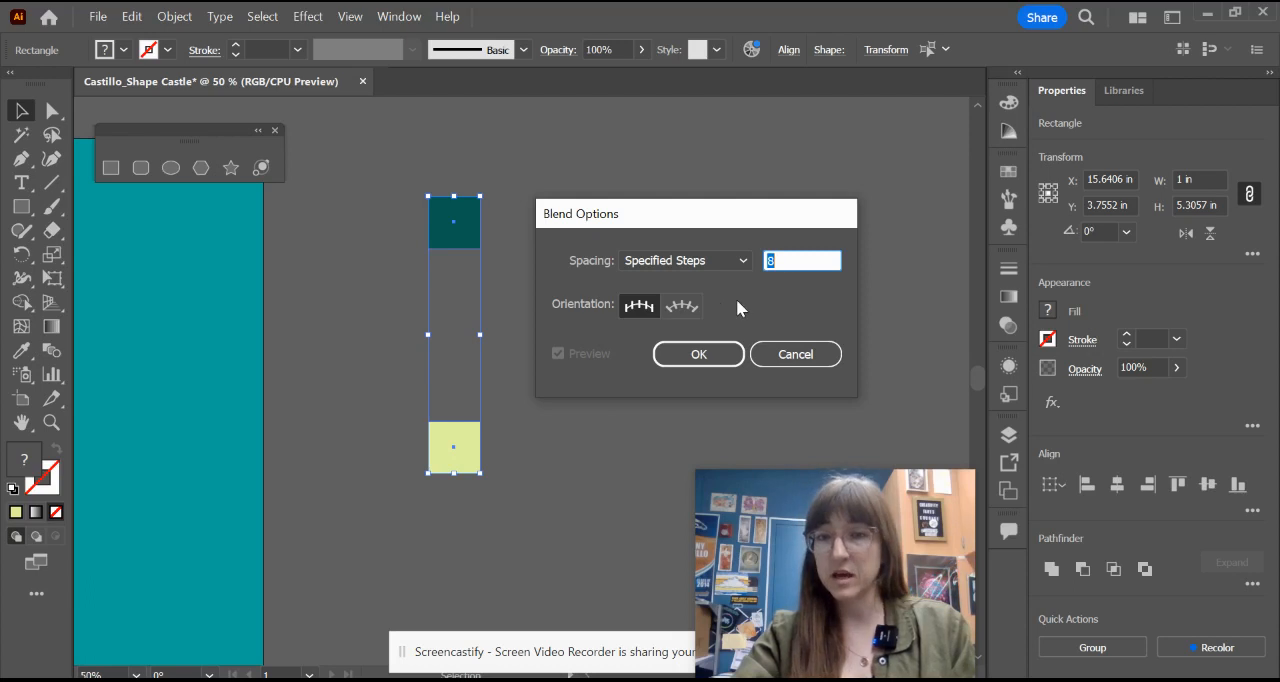
pyautogui.write('4')
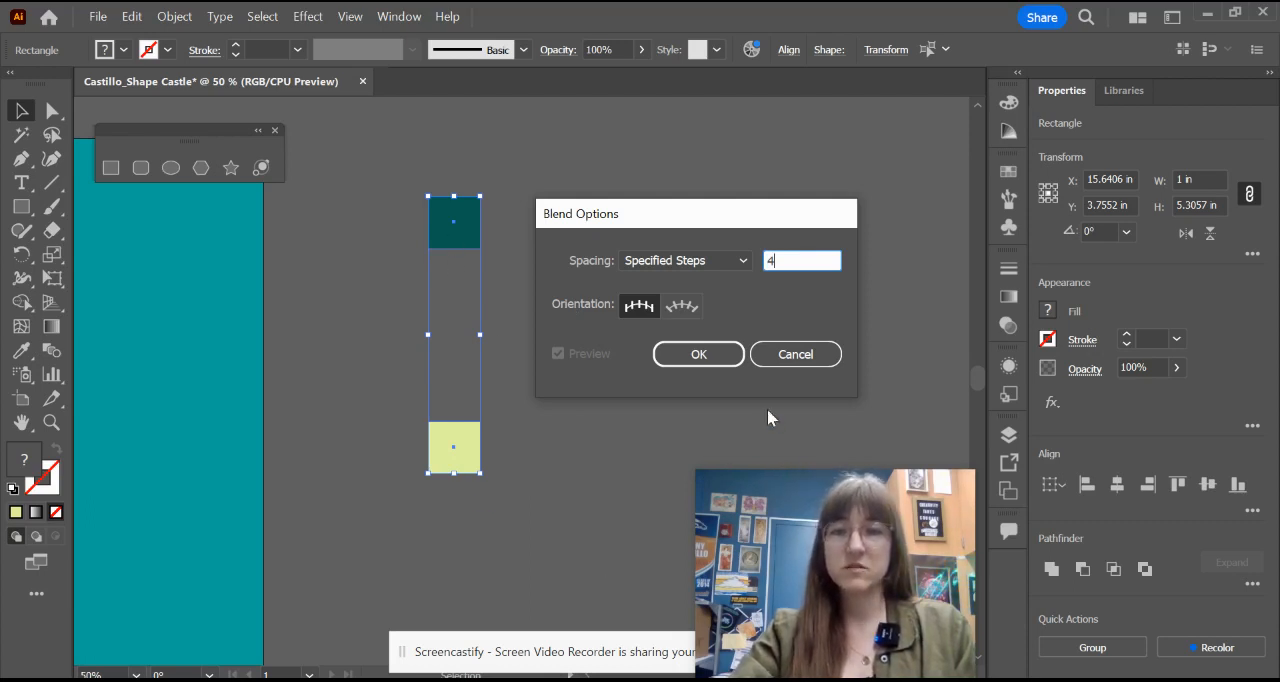
pyautogui.click(700, 355)
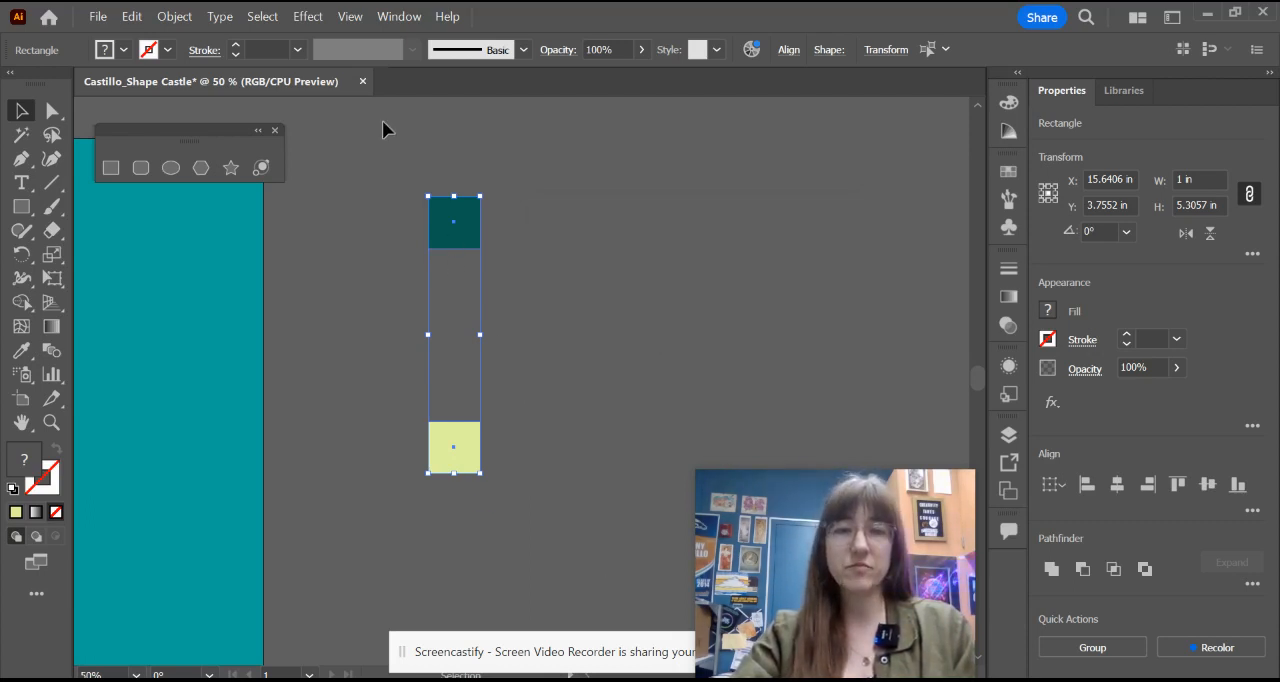
# Step: Make the blend between the dark teal and pale yellow-green squares to form a six-color palette strip
pyautogui.click(175, 18)
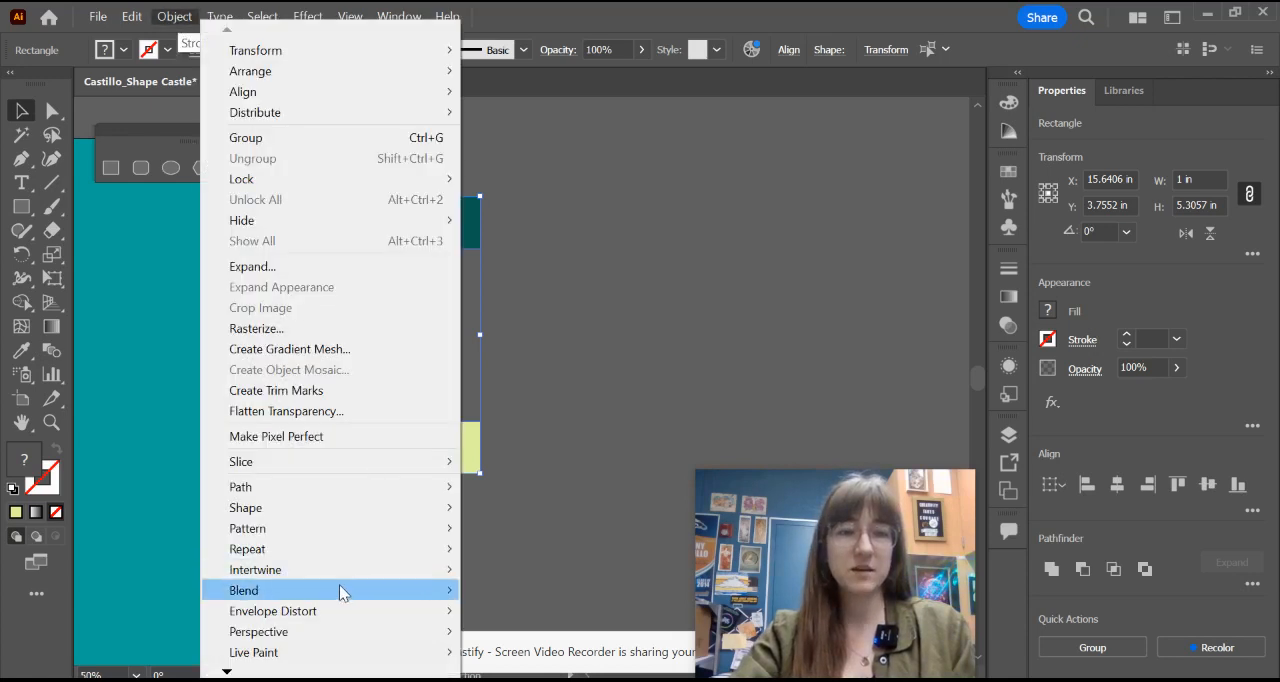
pyautogui.moveTo(340, 590)
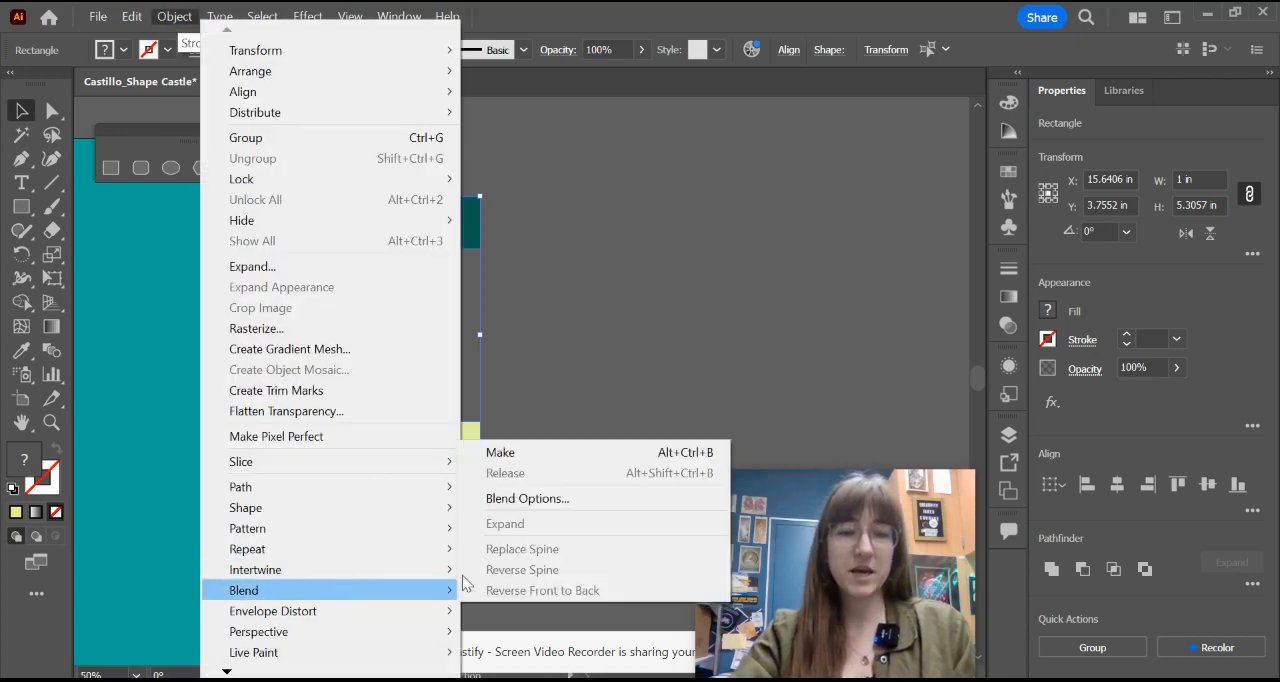
pyautogui.click(599, 453)
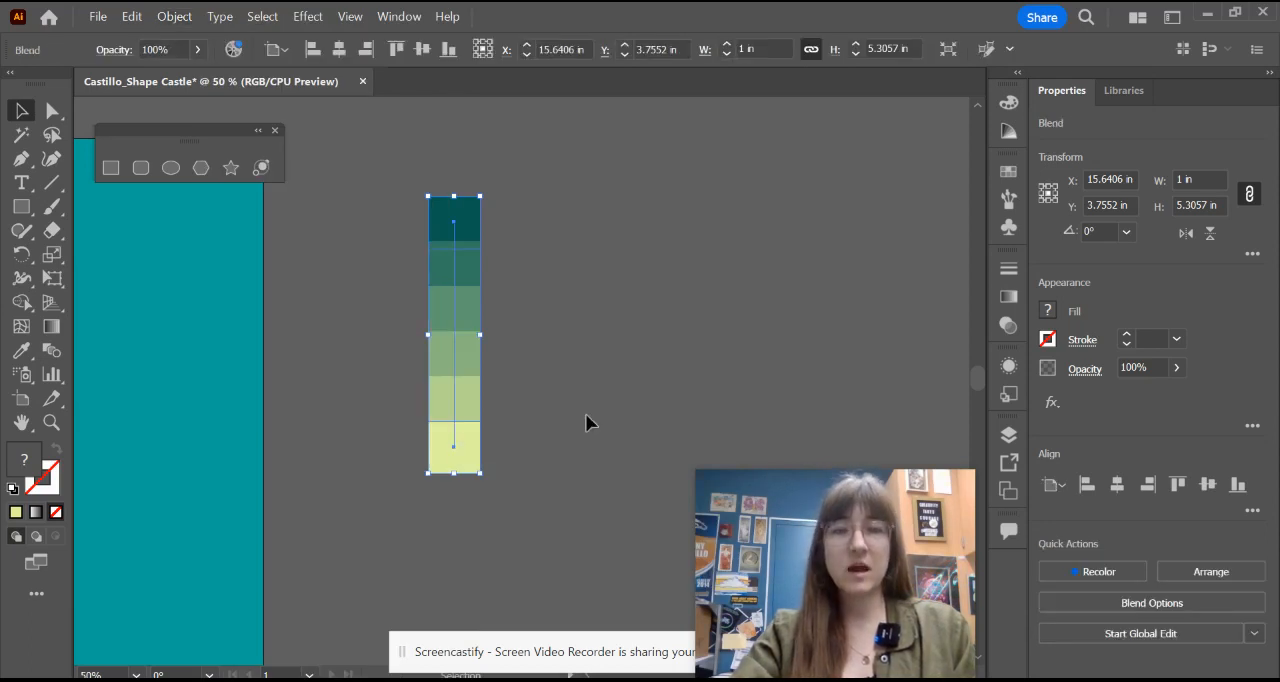
pyautogui.click(586, 414)
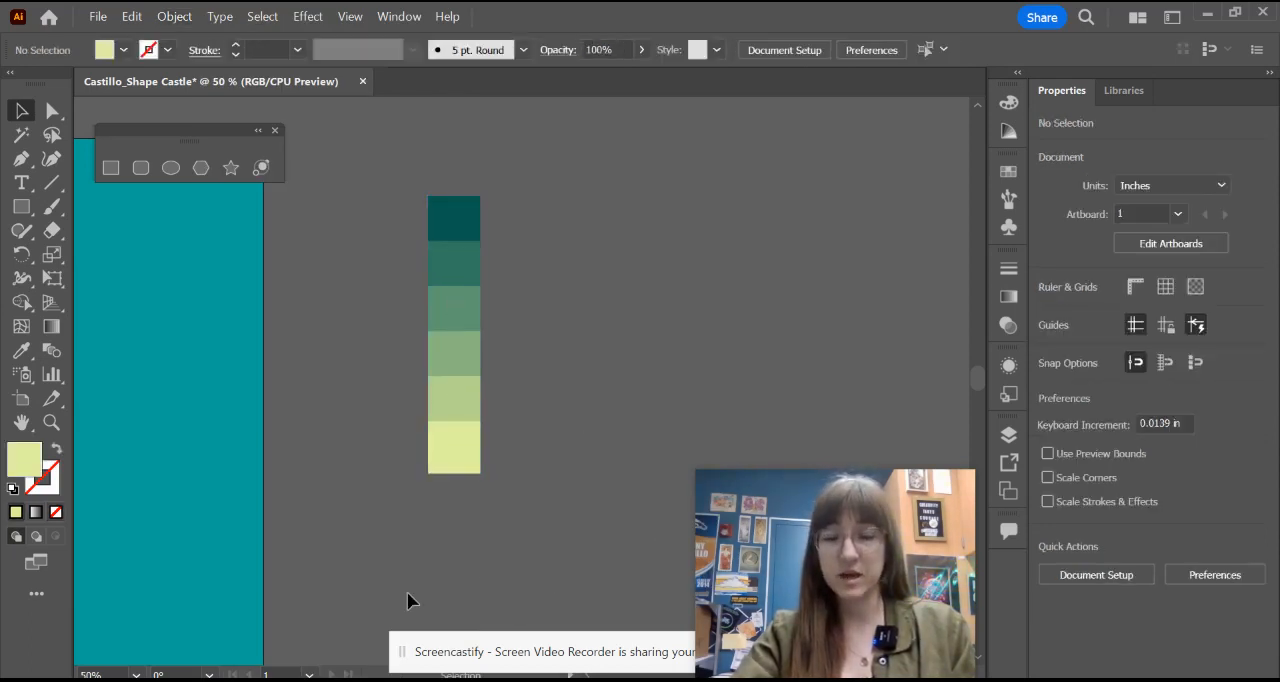
# Step: Recolor the 12 x 12 in background square with the medium green sampled from the palette's third swatch from the dark end
pyautogui.scroll(-4, 307, 474)
pyautogui.moveTo(314, 508); pyautogui.dragTo(683, 390)
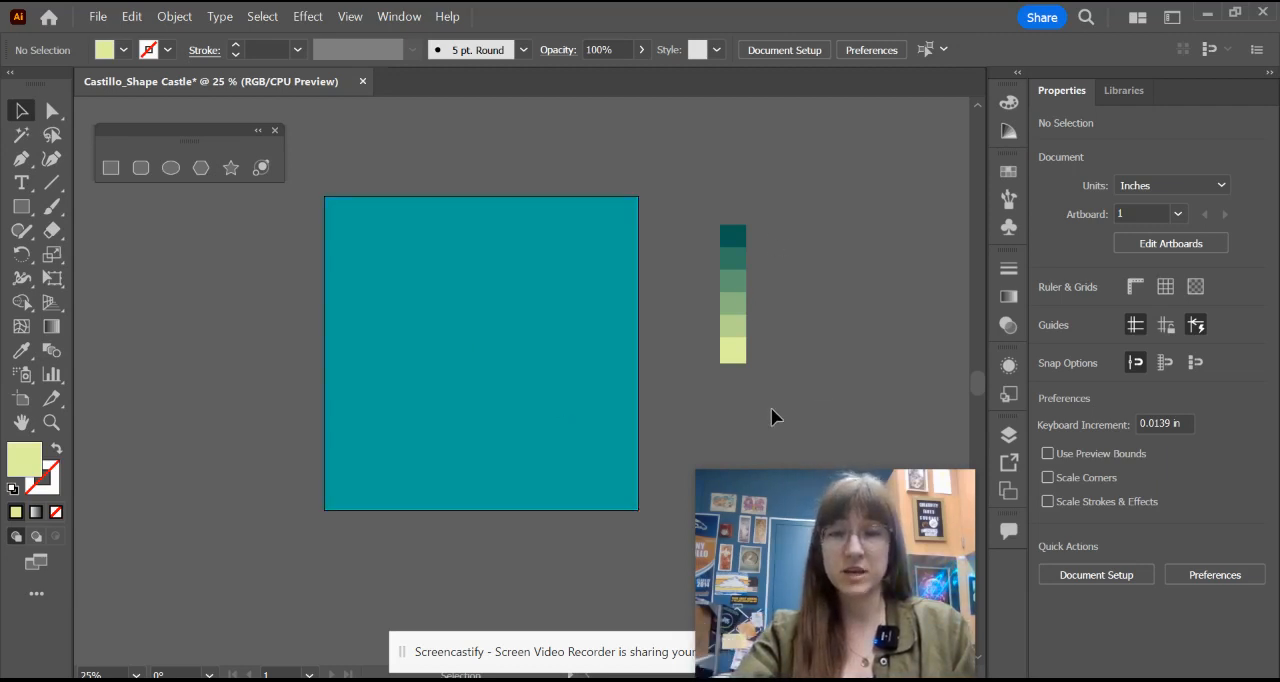
pyautogui.click(521, 357)
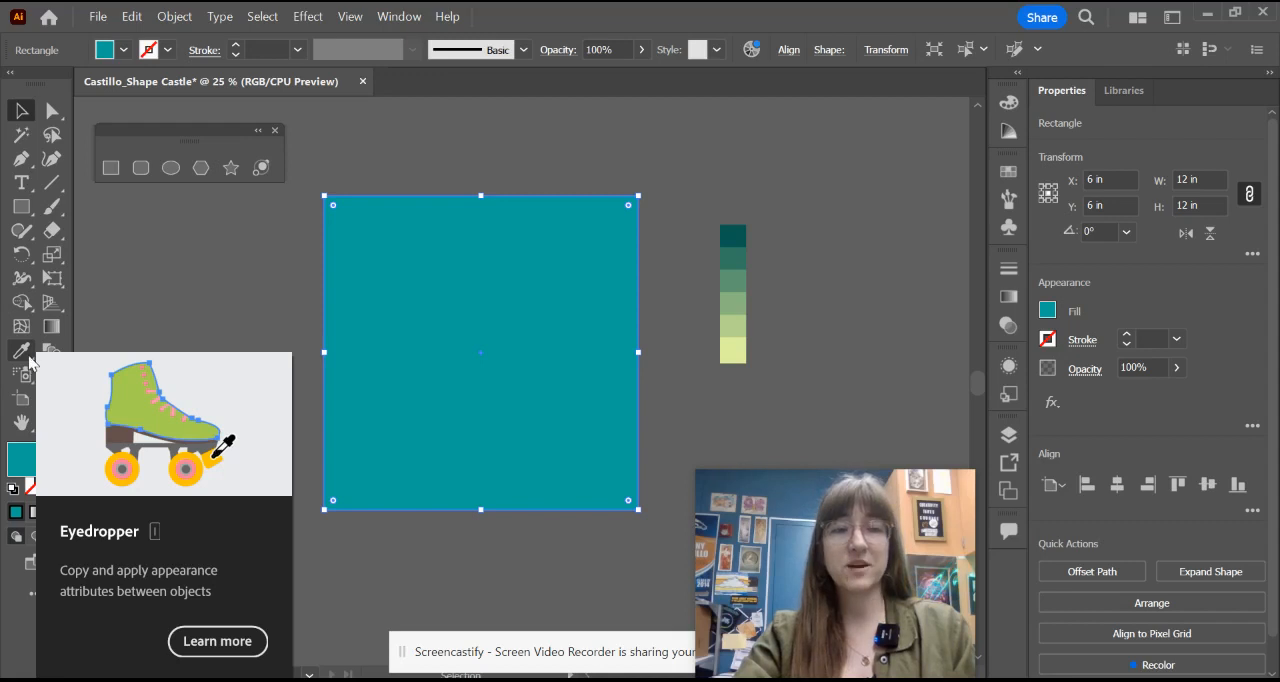
pyautogui.click(27, 355)
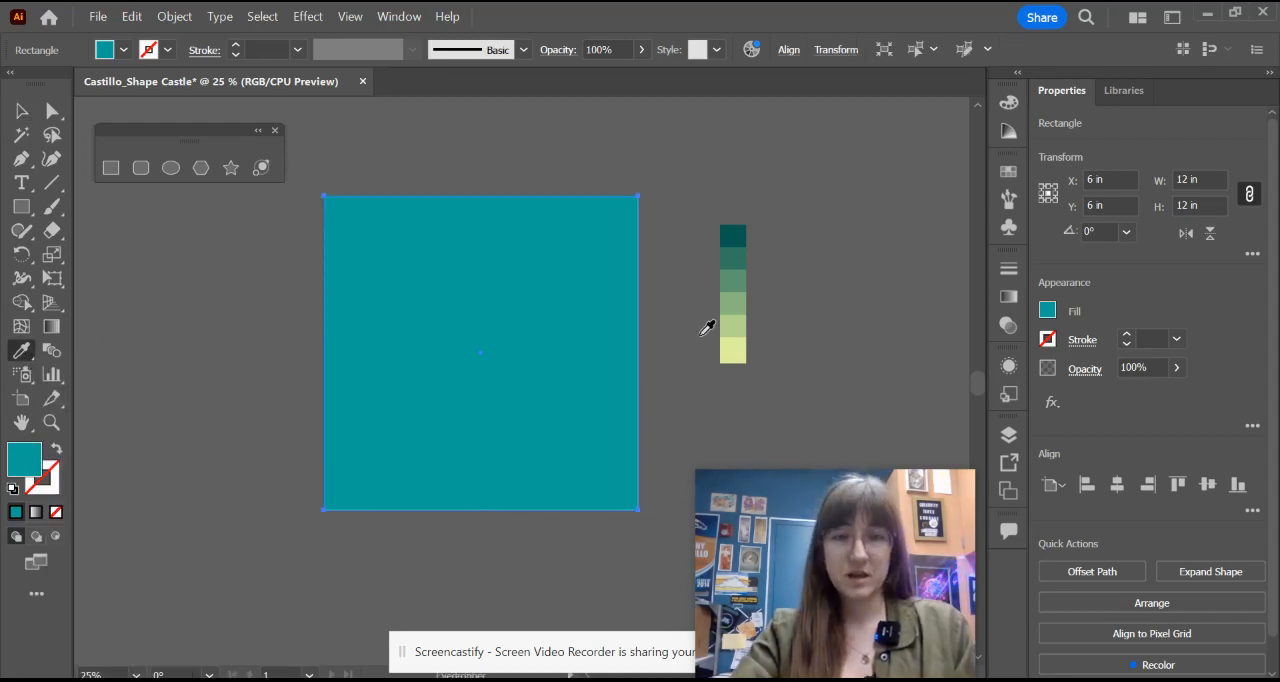
pyautogui.click(734, 236)
pyautogui.click(737, 257)
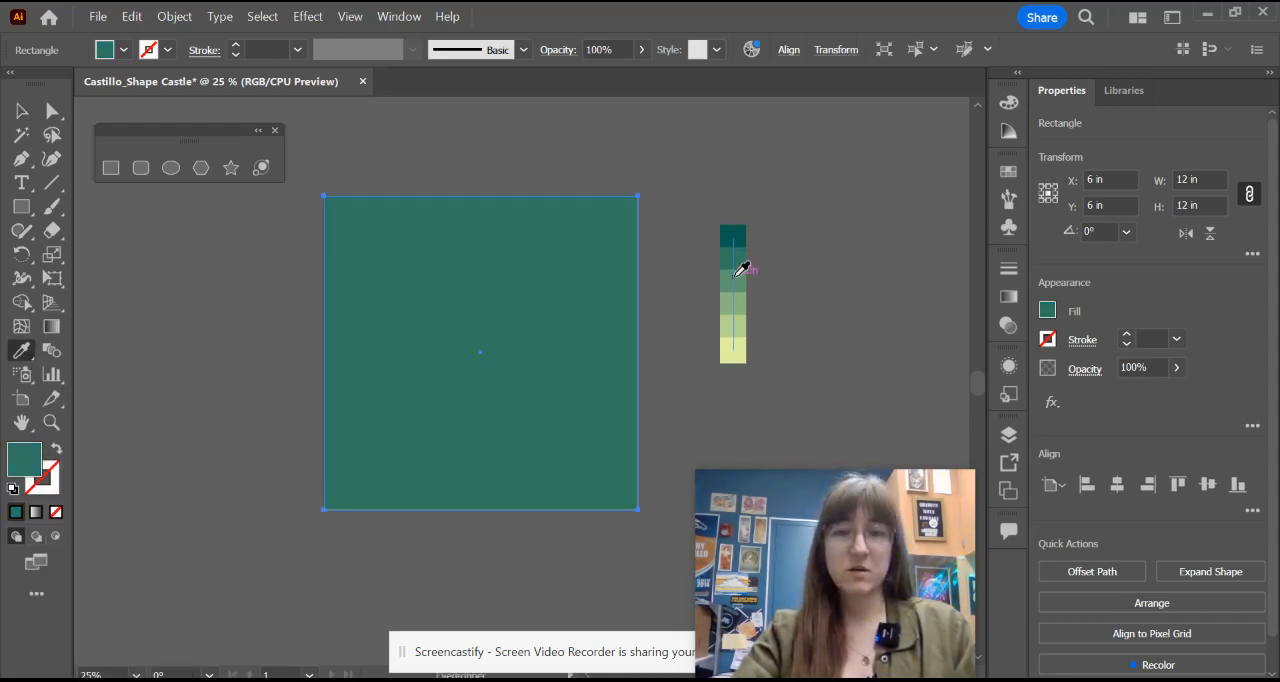
pyautogui.click(736, 276)
pyautogui.click(738, 300)
pyautogui.click(738, 318)
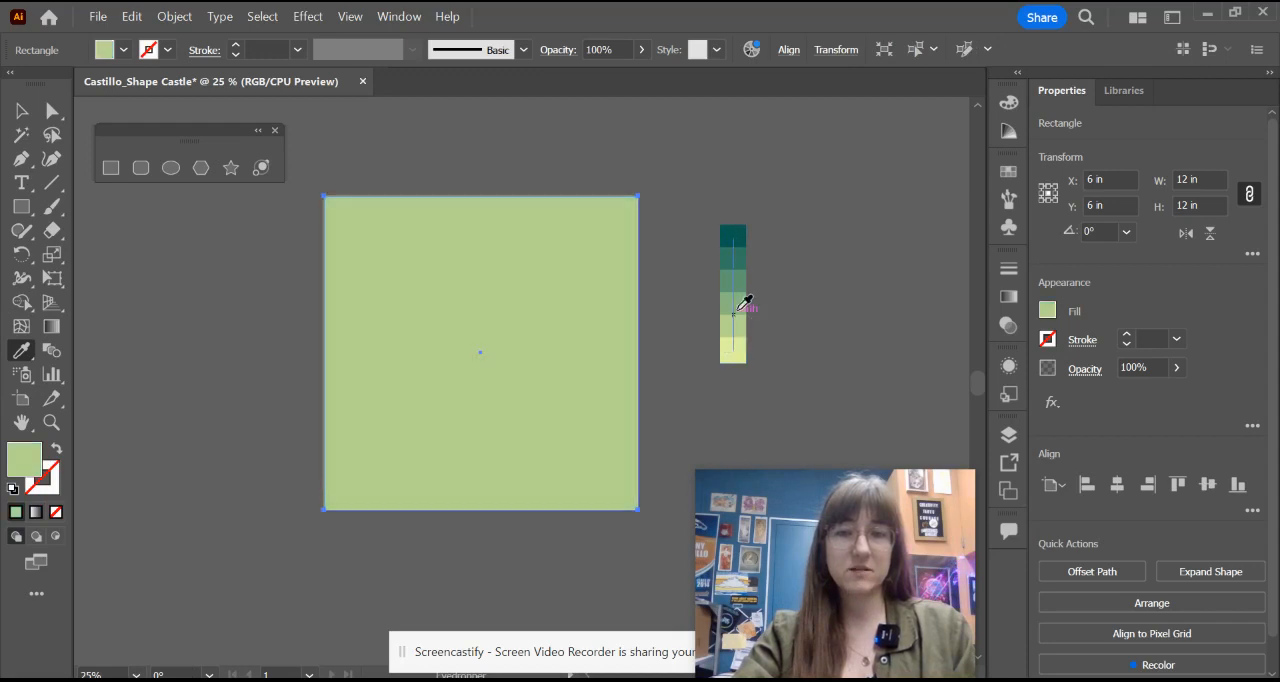
pyautogui.click(740, 281)
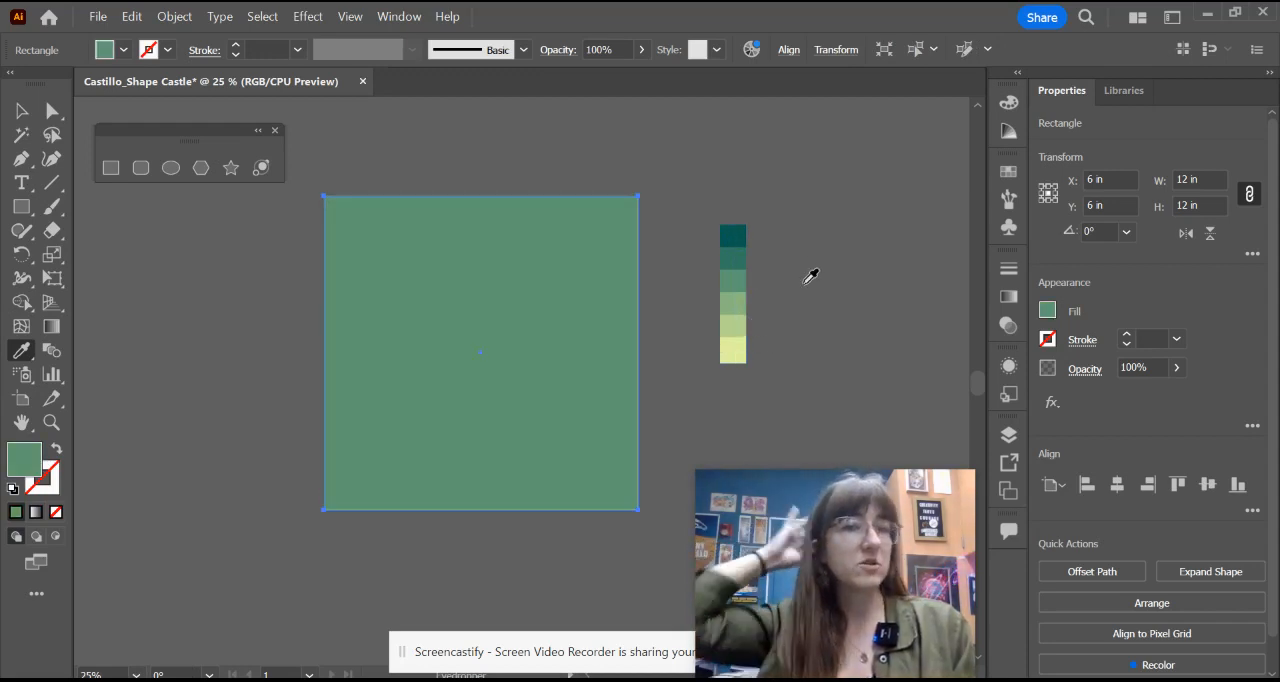
pyautogui.click(740, 303)
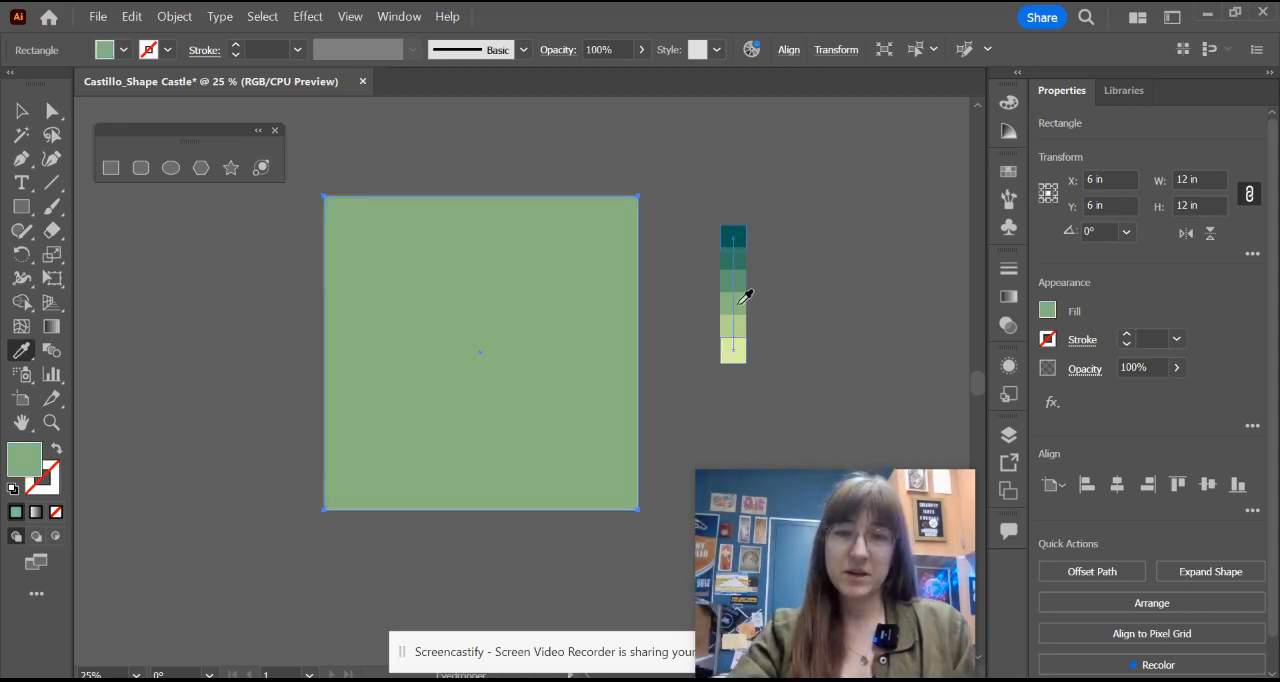
pyautogui.click(740, 281)
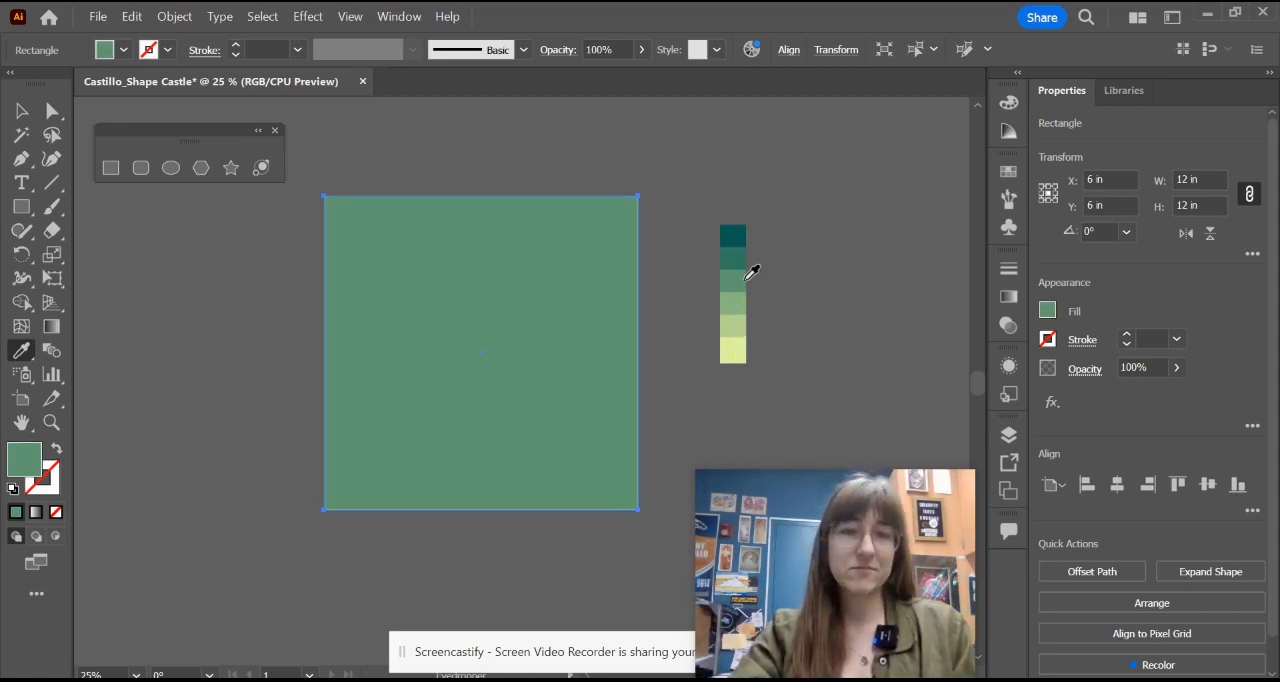
pyautogui.click(22, 110)
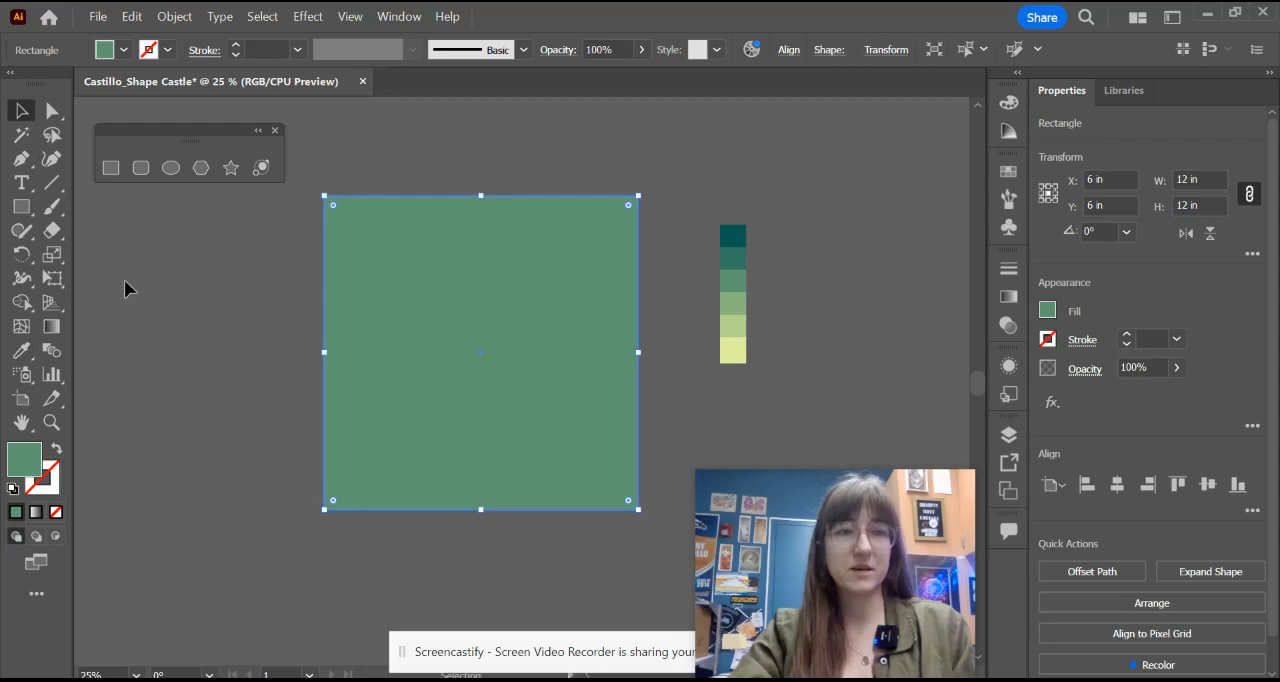
pyautogui.click(249, 271)
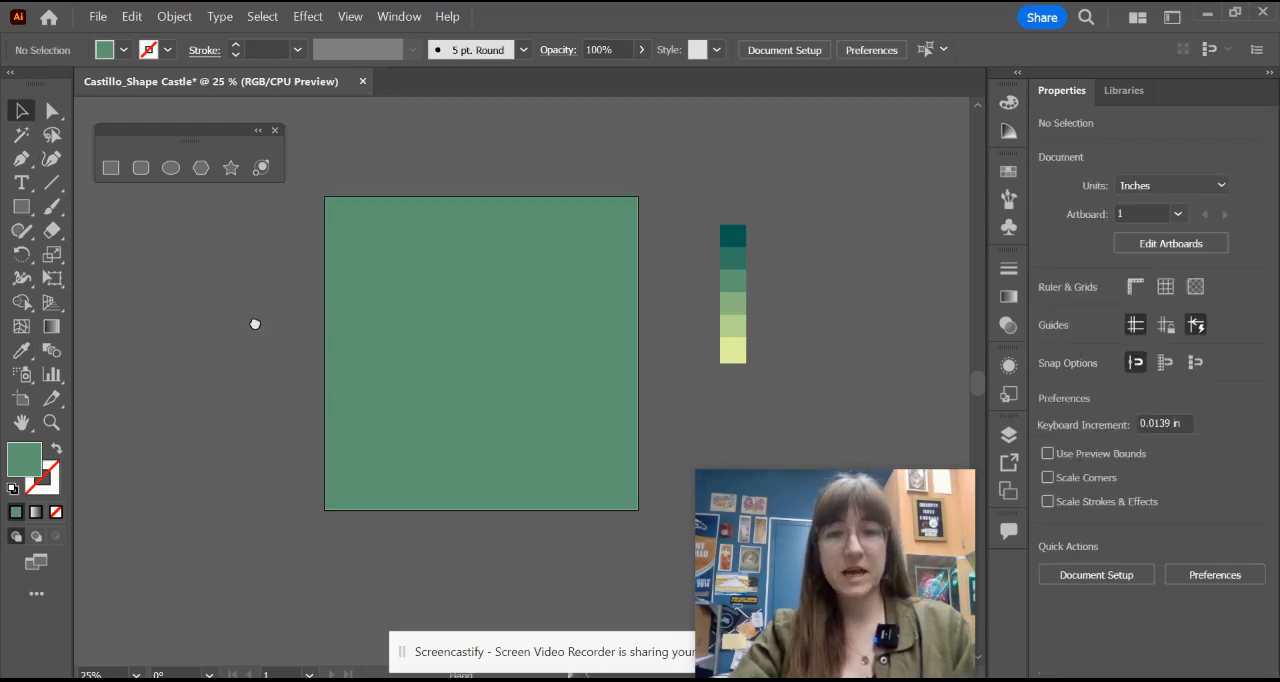
# Step: Check the castle reference image and draw a rectangle about 6.71 by 5.96 in on the empty canvas left of the artboard
pyautogui.moveTo(257, 323); pyautogui.dragTo(389, 274)
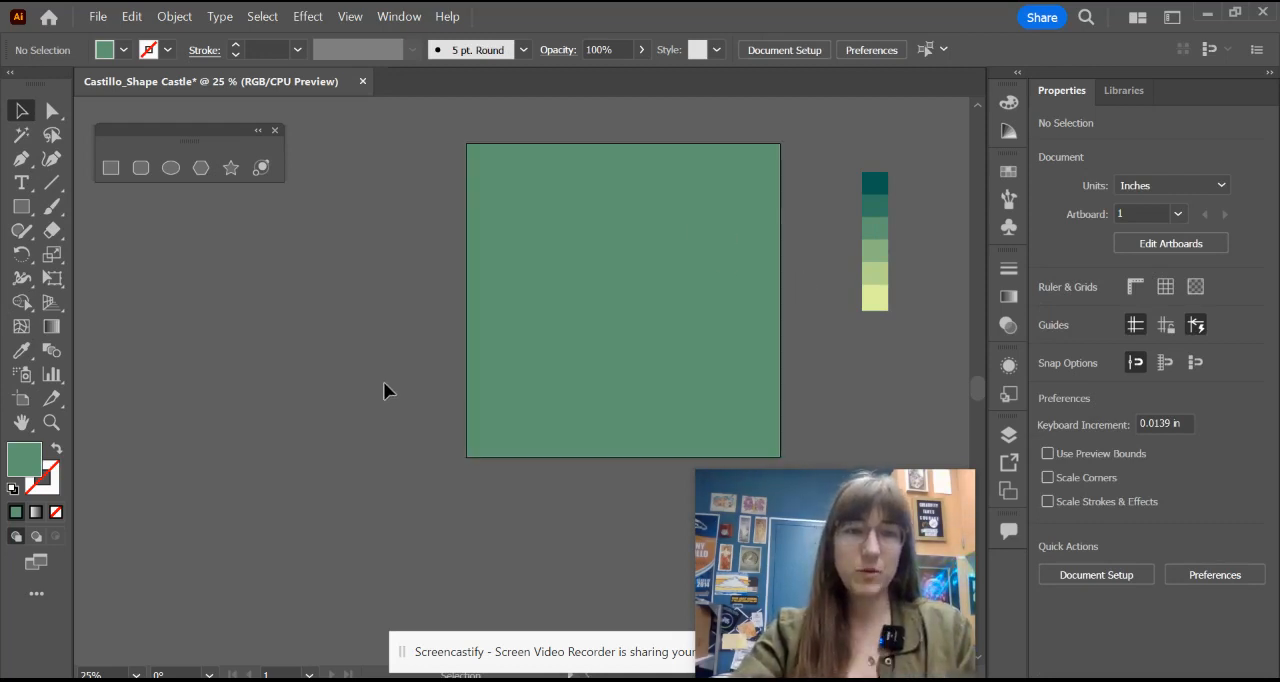
pyautogui.click(636, 679)
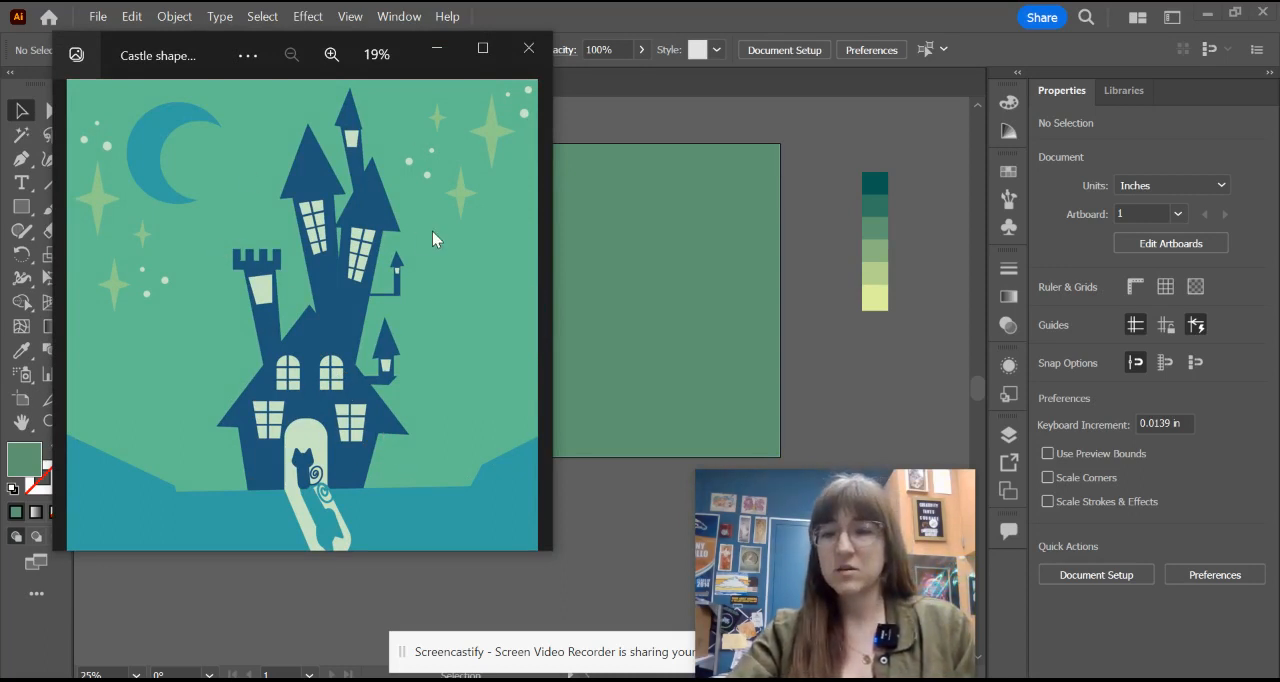
pyautogui.click(436, 48)
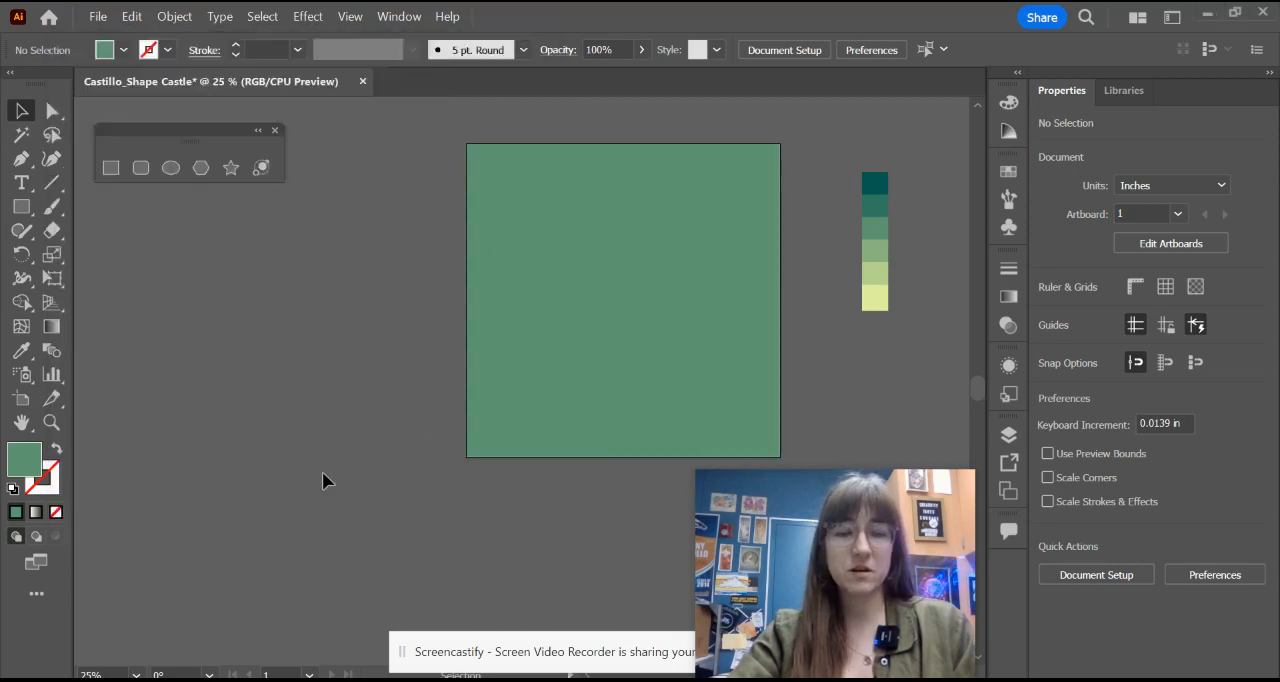
pyautogui.scroll(2, 300, 406)
pyautogui.moveTo(330, 354); pyautogui.dragTo(528, 464)
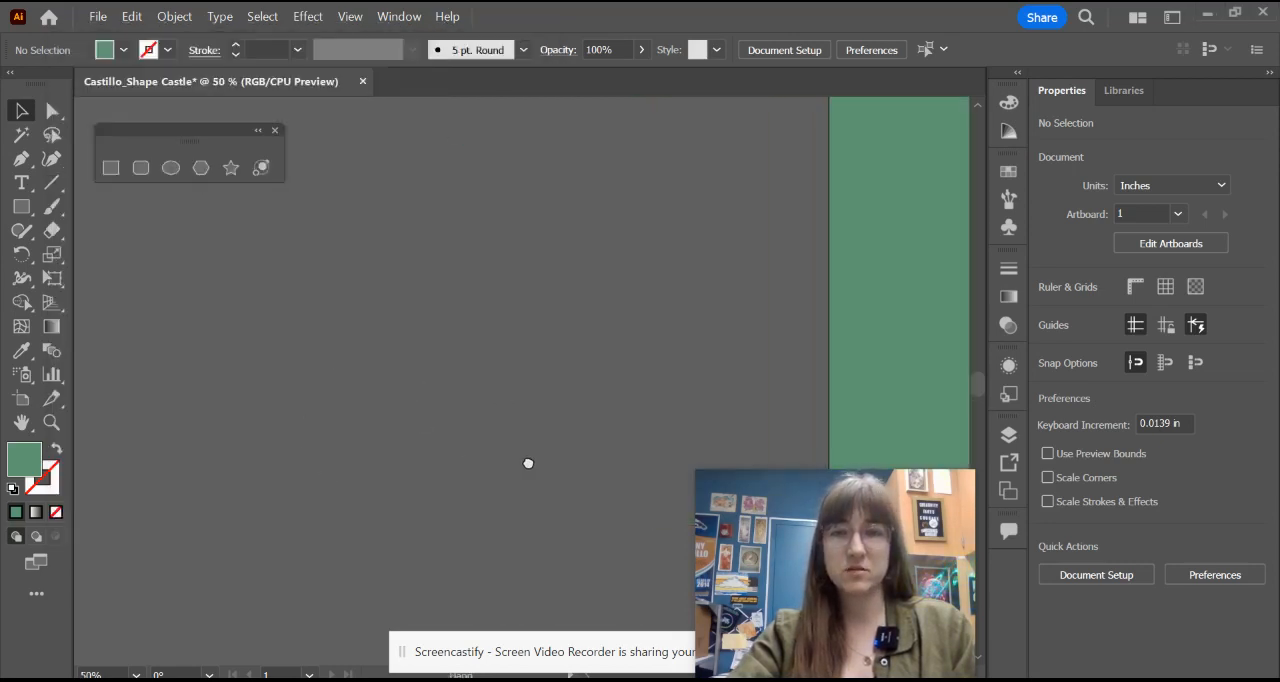
pyautogui.click(116, 167)
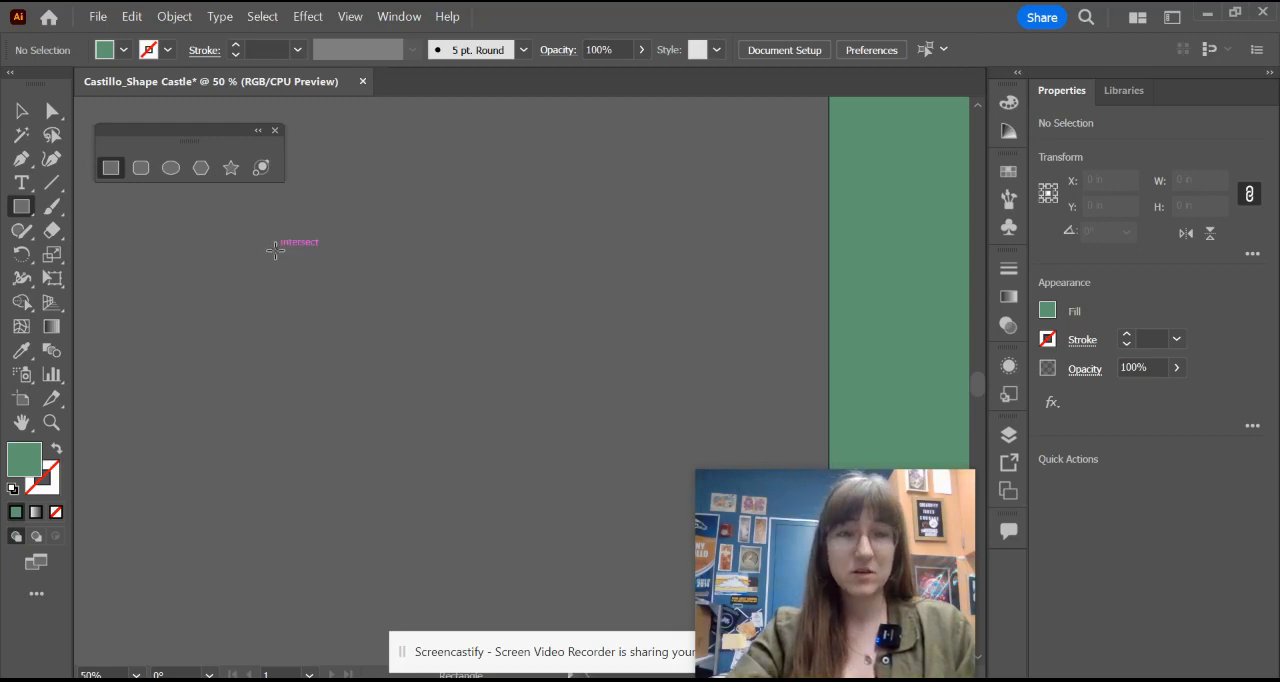
pyautogui.moveTo(277, 249); pyautogui.dragTo(628, 560)
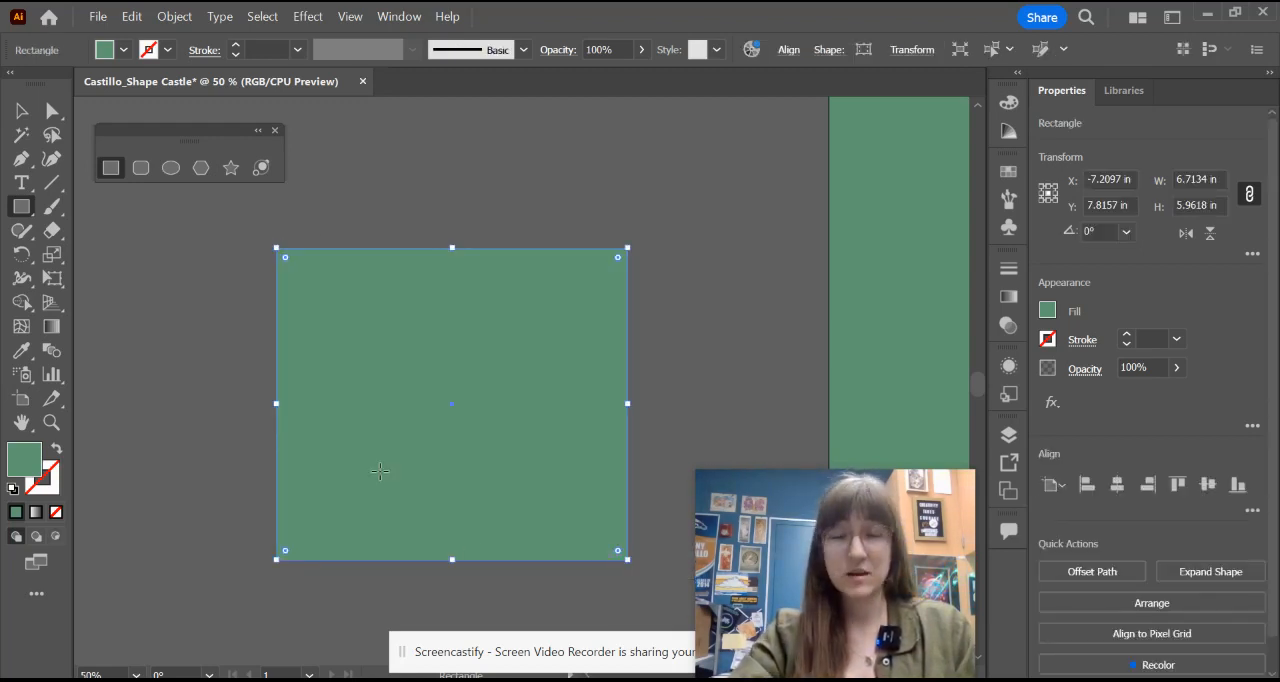
# Step: Fill the new rectangle with the darkest teal sampled from the palette strip
pyautogui.scroll(-2, 446, 405)
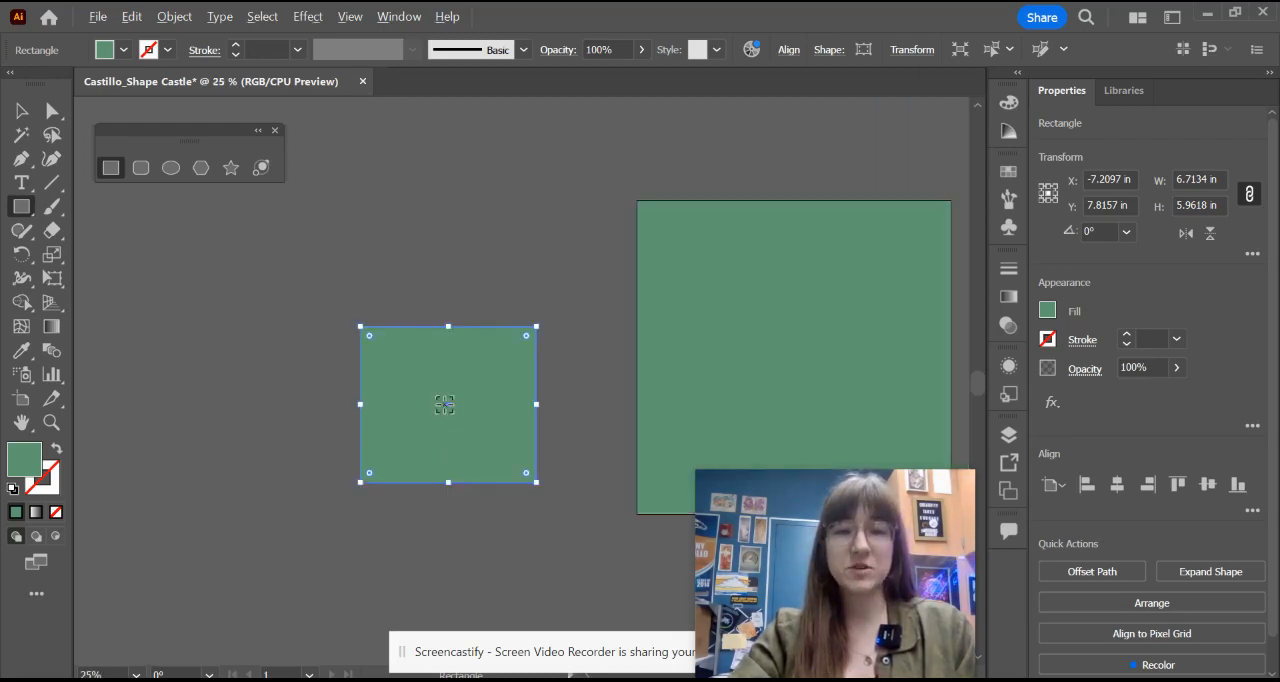
pyautogui.press('space')
pyautogui.moveTo(549, 400); pyautogui.dragTo(396, 330)
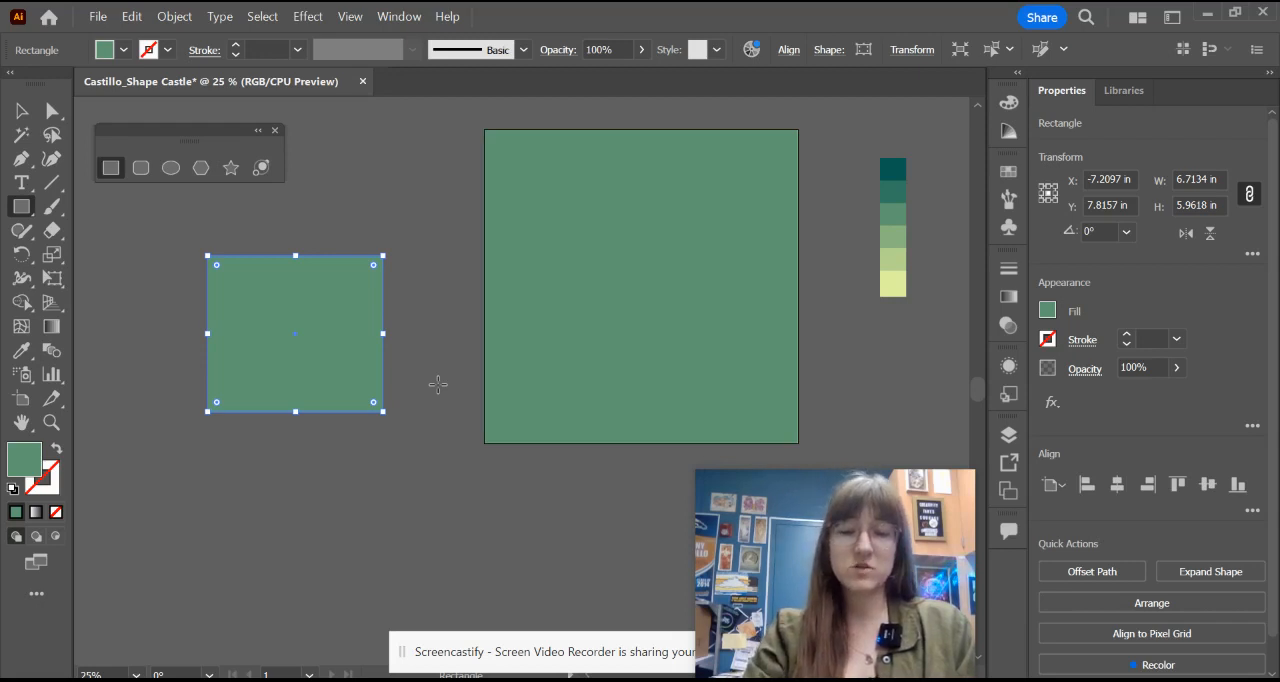
pyautogui.press('i')
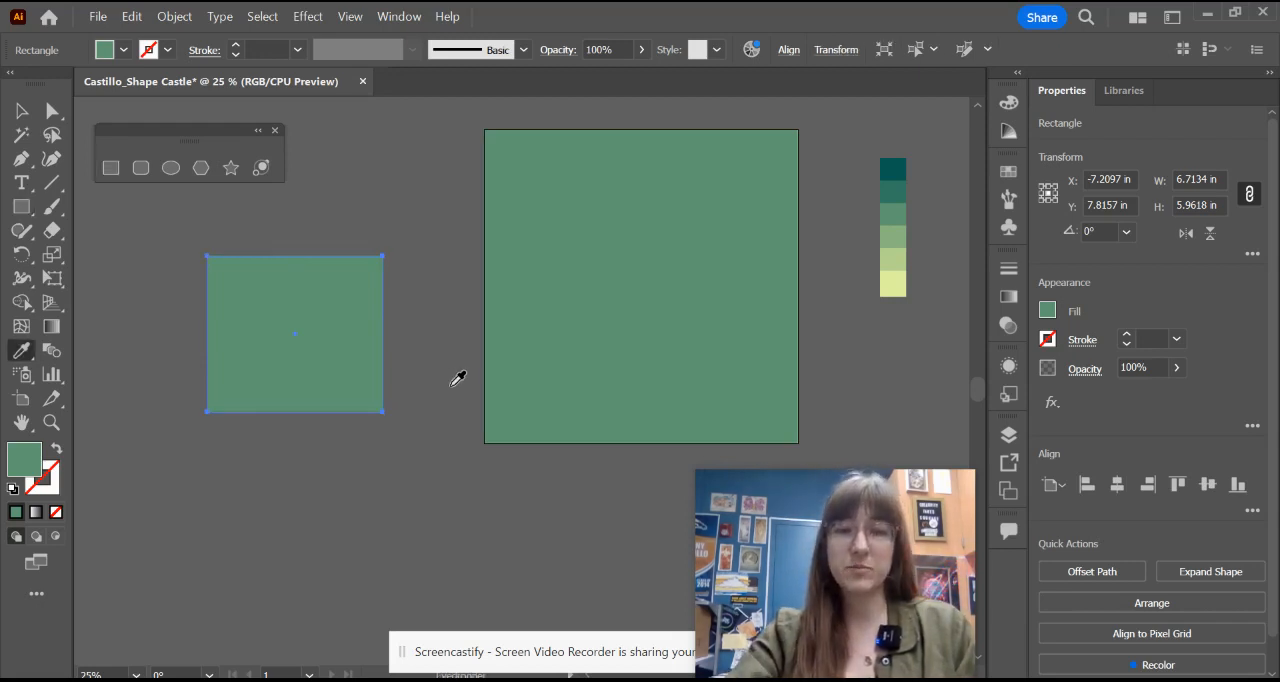
pyautogui.click(900, 168)
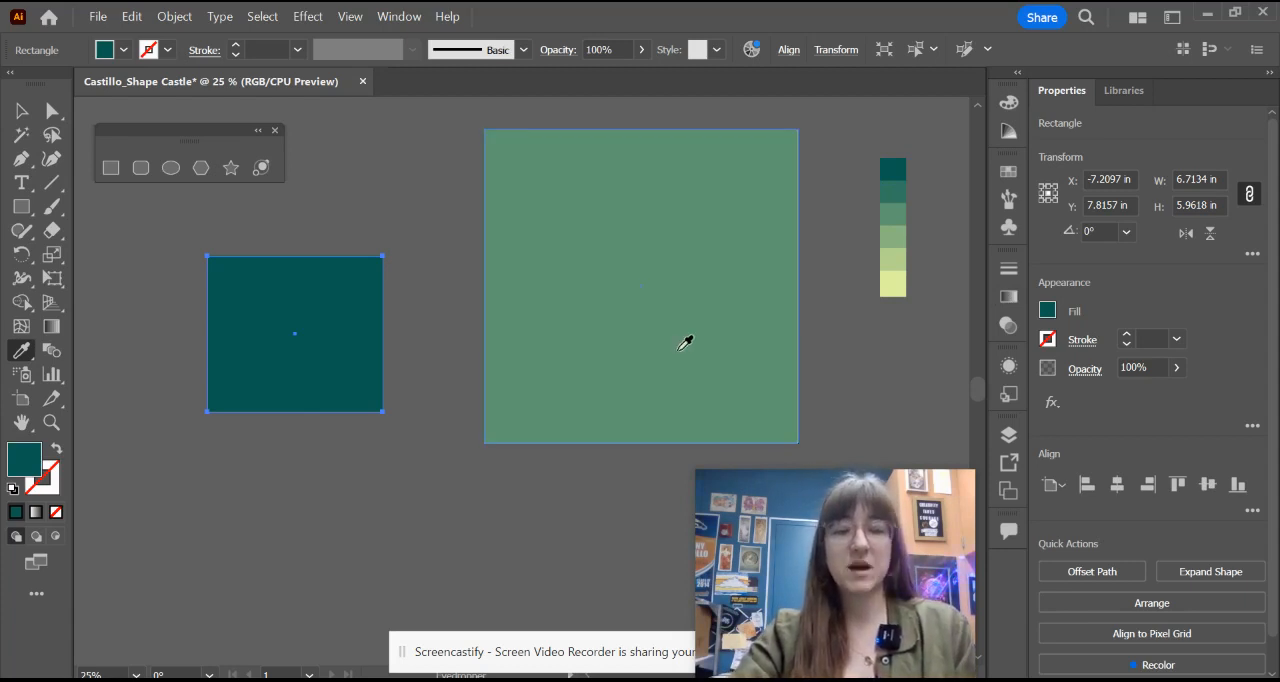
# Step: Enlarge the dark teal rectangle to about 8.66 in wide by 8.36 in high
pyautogui.press('v')
pyautogui.scroll(1, 333, 392)
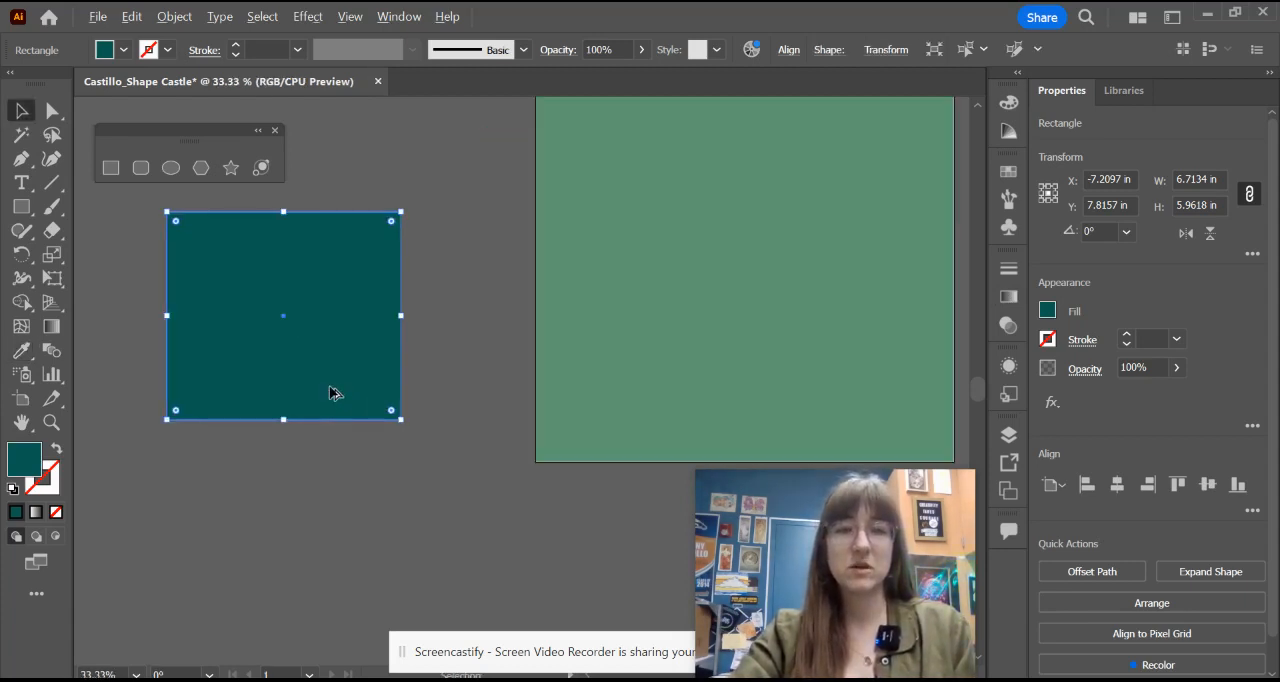
pyautogui.moveTo(338, 396); pyautogui.dragTo(622, 431)
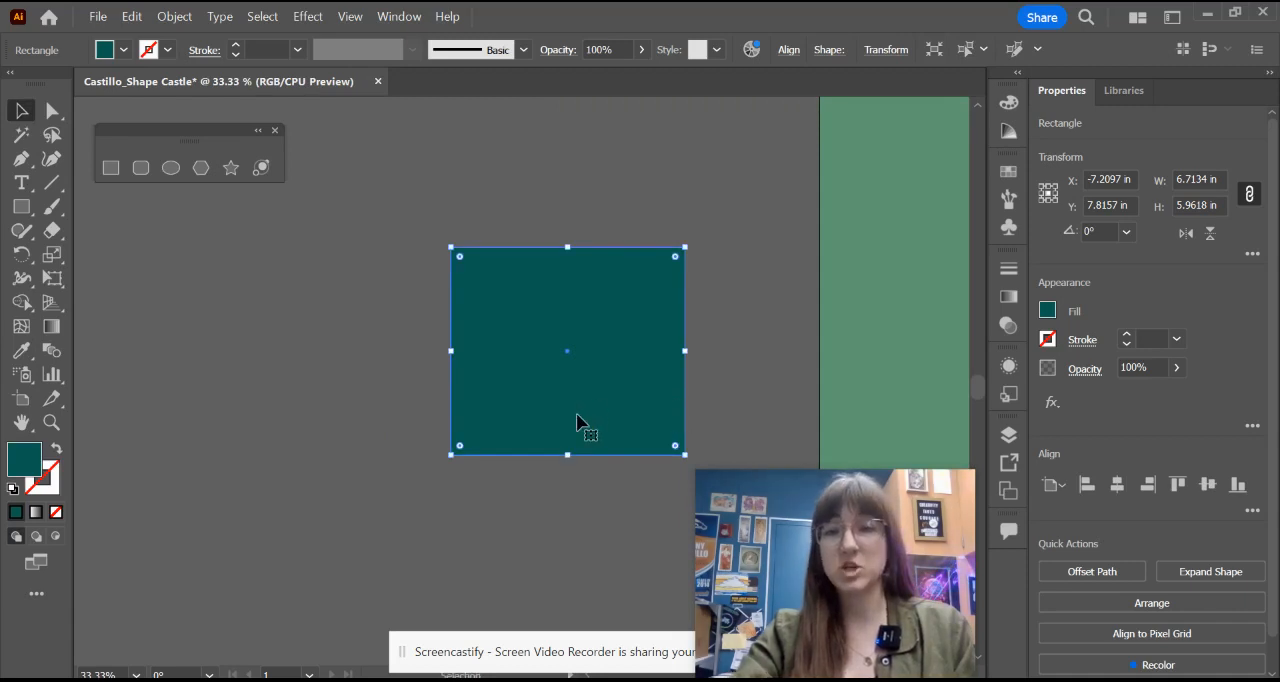
pyautogui.moveTo(683, 368); pyautogui.dragTo(575, 307)
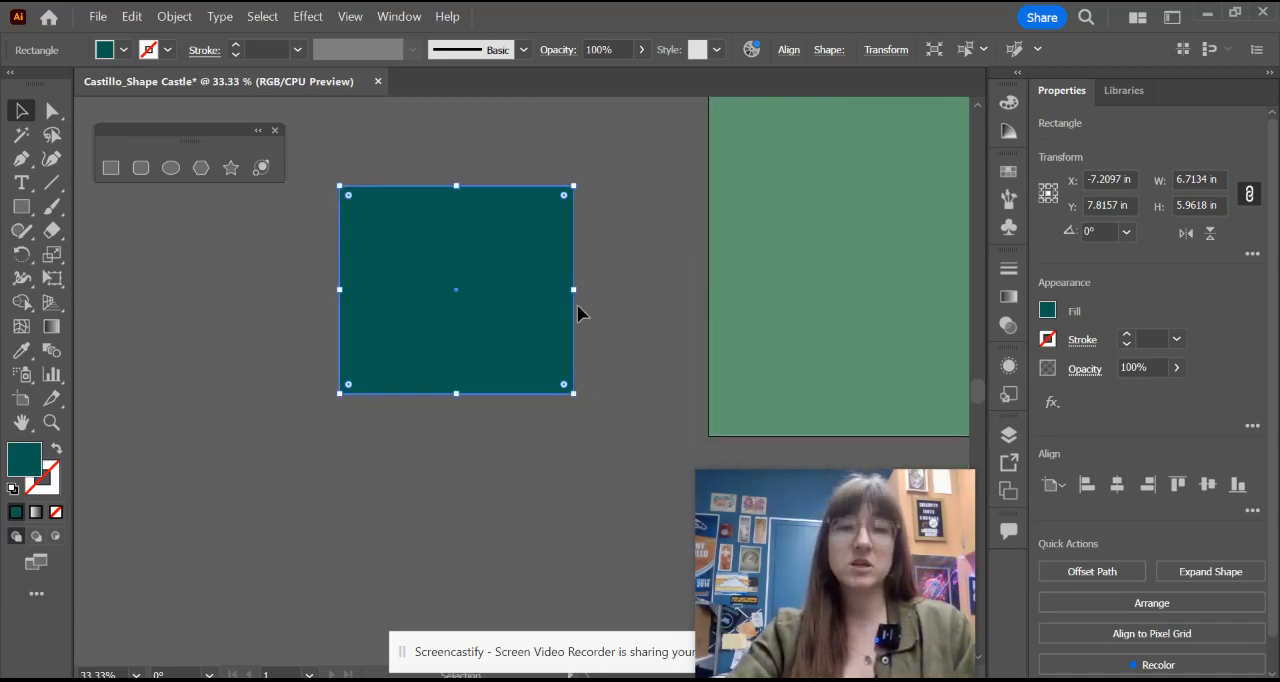
pyautogui.moveTo(578, 290); pyautogui.dragTo(641, 290)
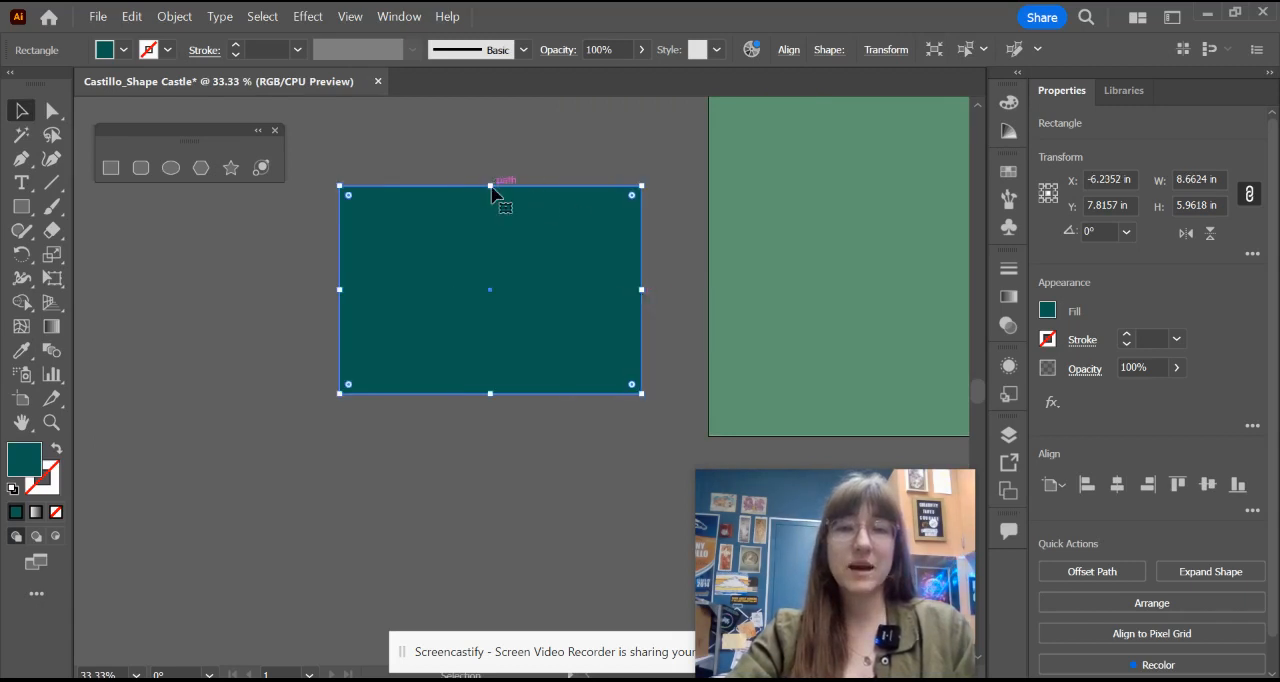
pyautogui.moveTo(491, 187); pyautogui.dragTo(491, 128)
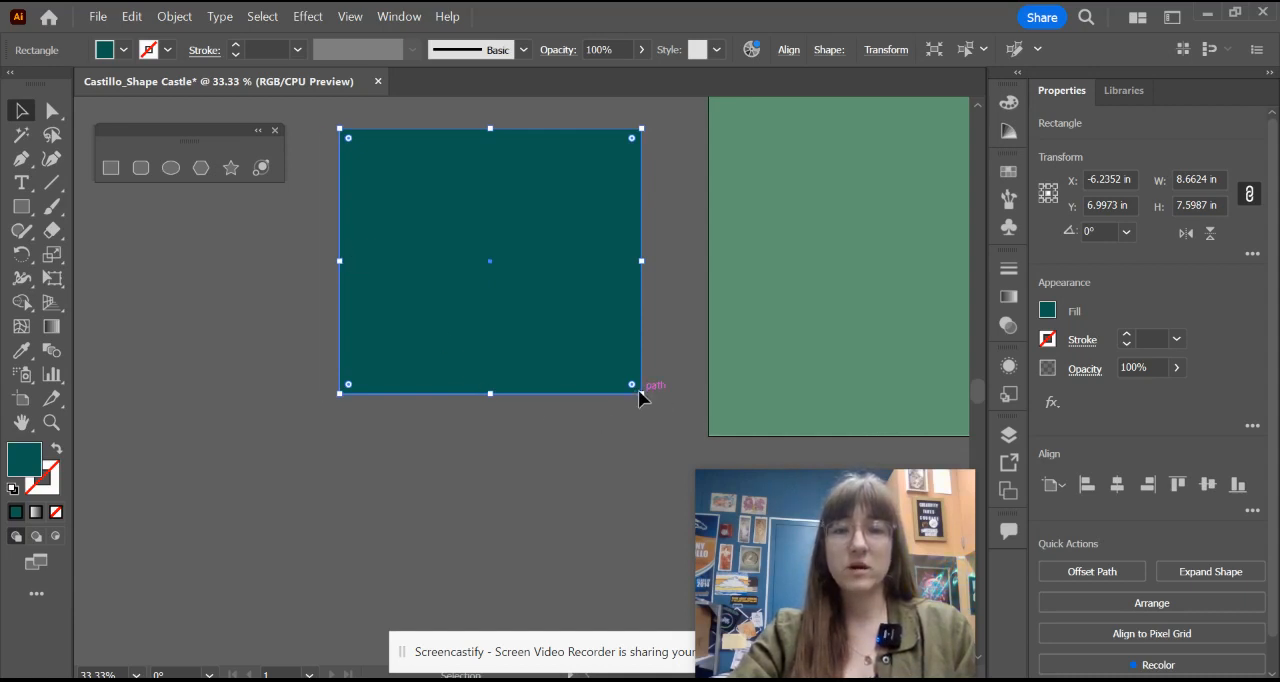
pyautogui.moveTo(638, 391); pyautogui.dragTo(601, 442)
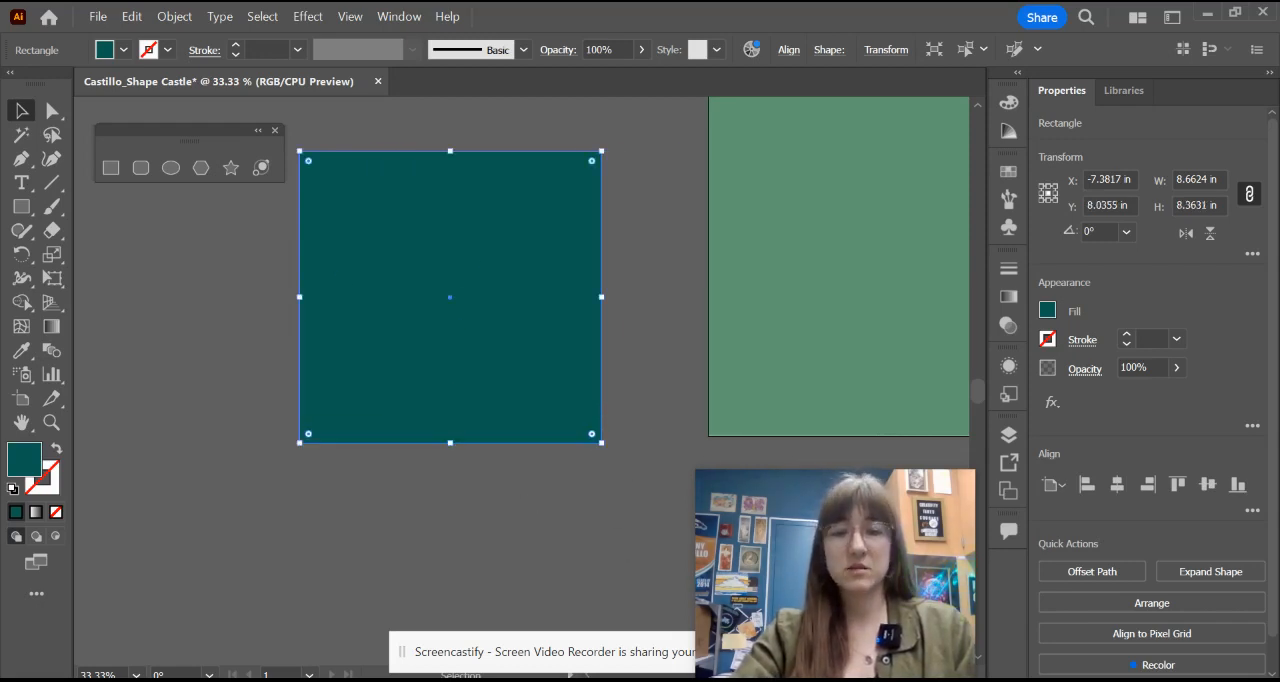
# Step: Check the castle reference image and move the dark rectangle's lower-left anchor point about 1.8 in inward and 0.6 in up
pyautogui.click(664, 680)
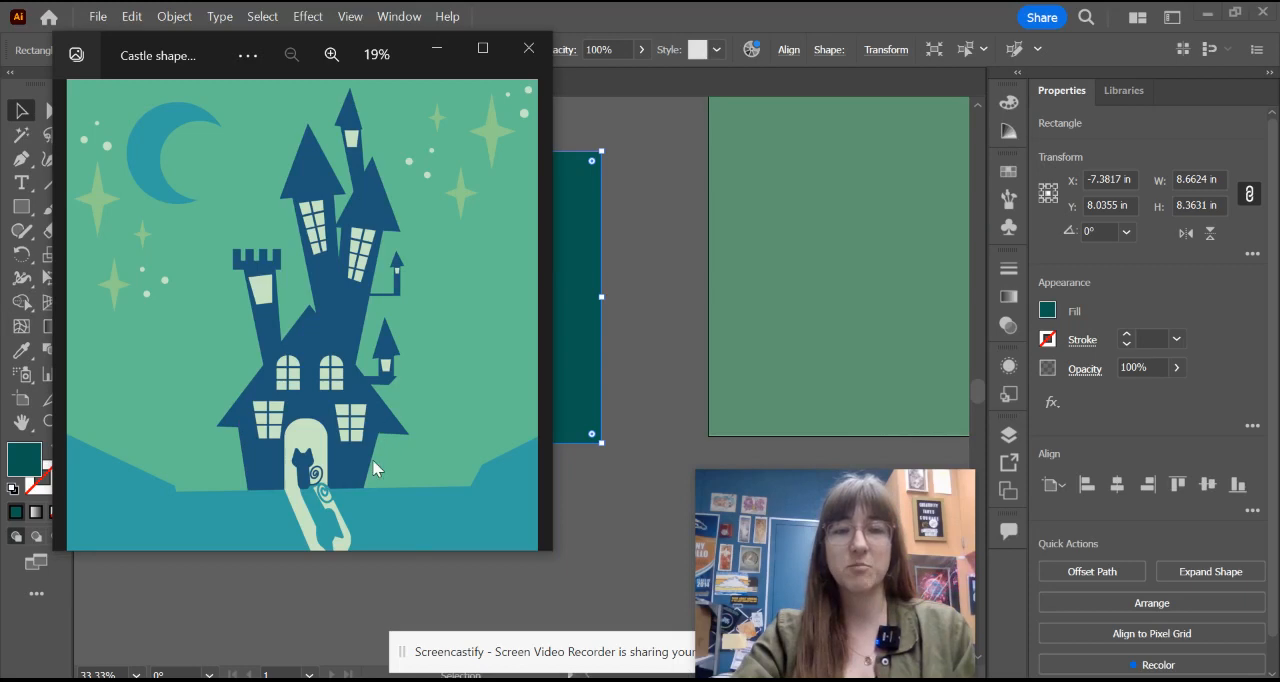
pyautogui.click(437, 48)
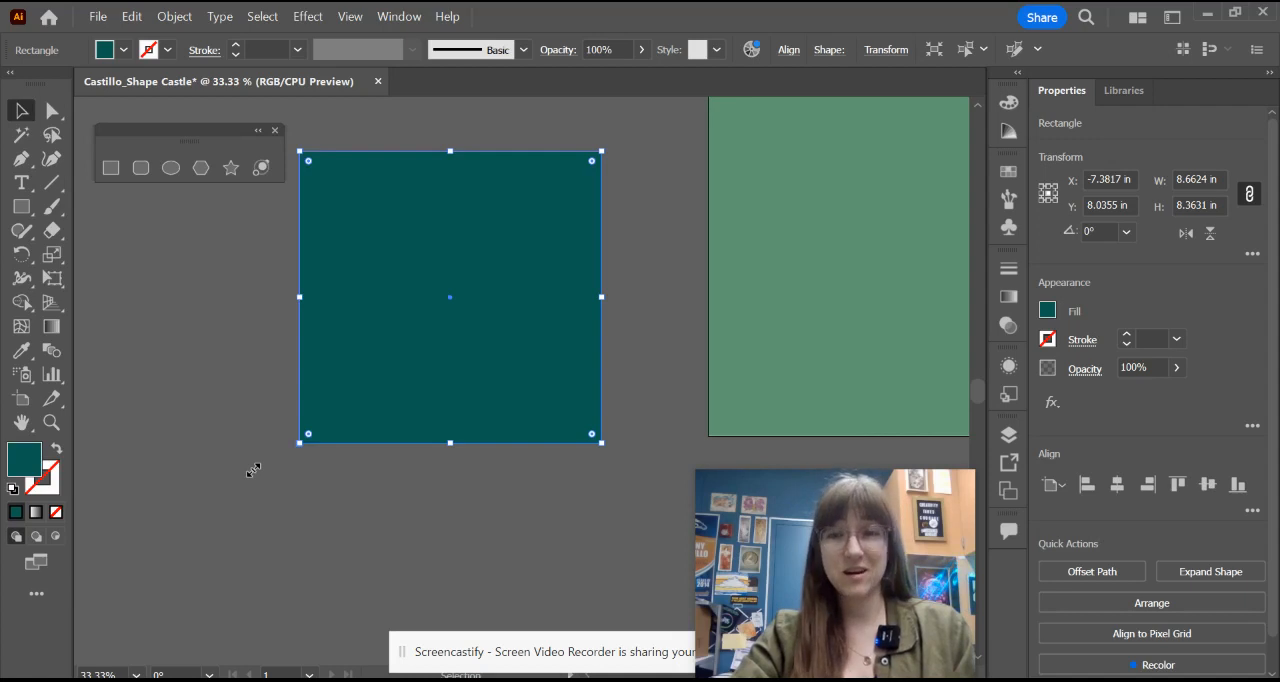
pyautogui.press('a')
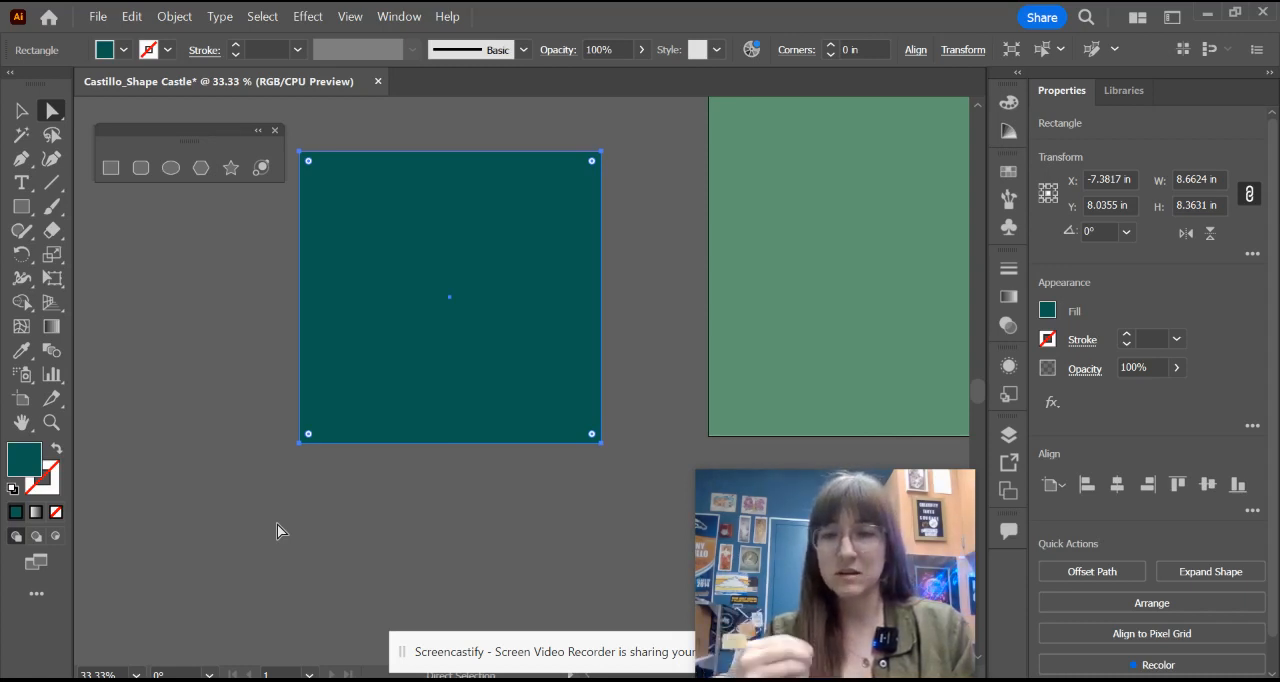
pyautogui.click(301, 446)
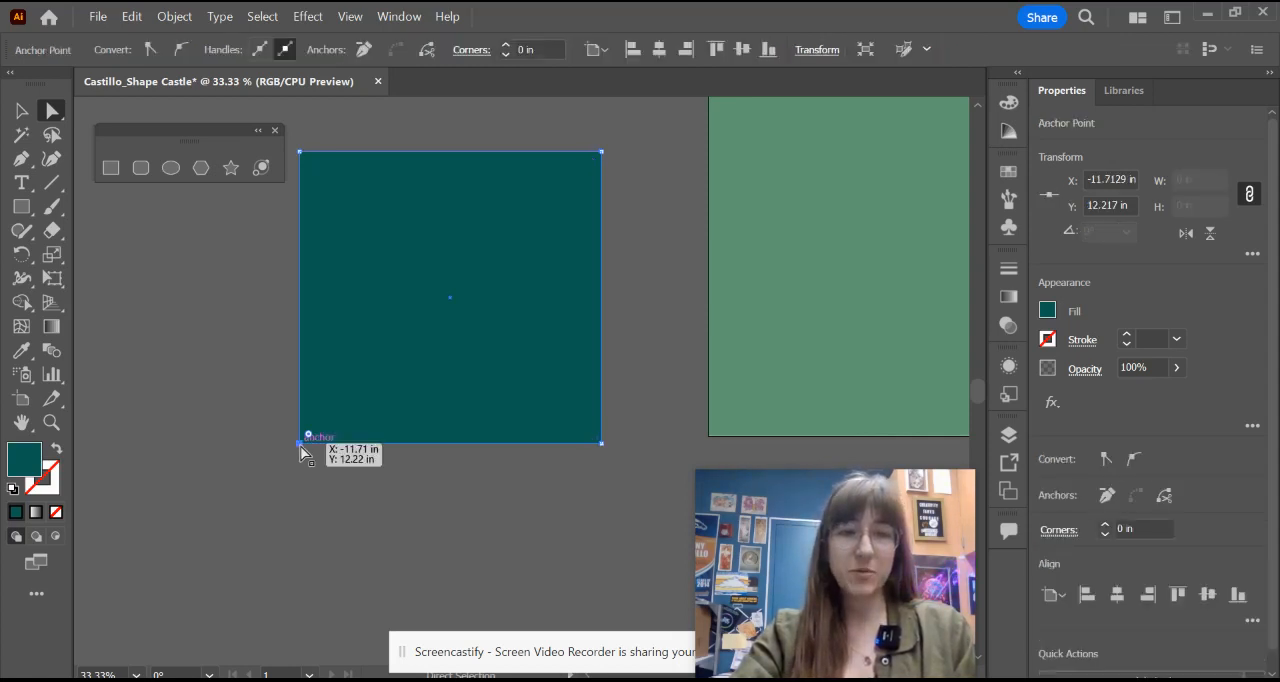
pyautogui.moveTo(300, 446); pyautogui.dragTo(362, 424)
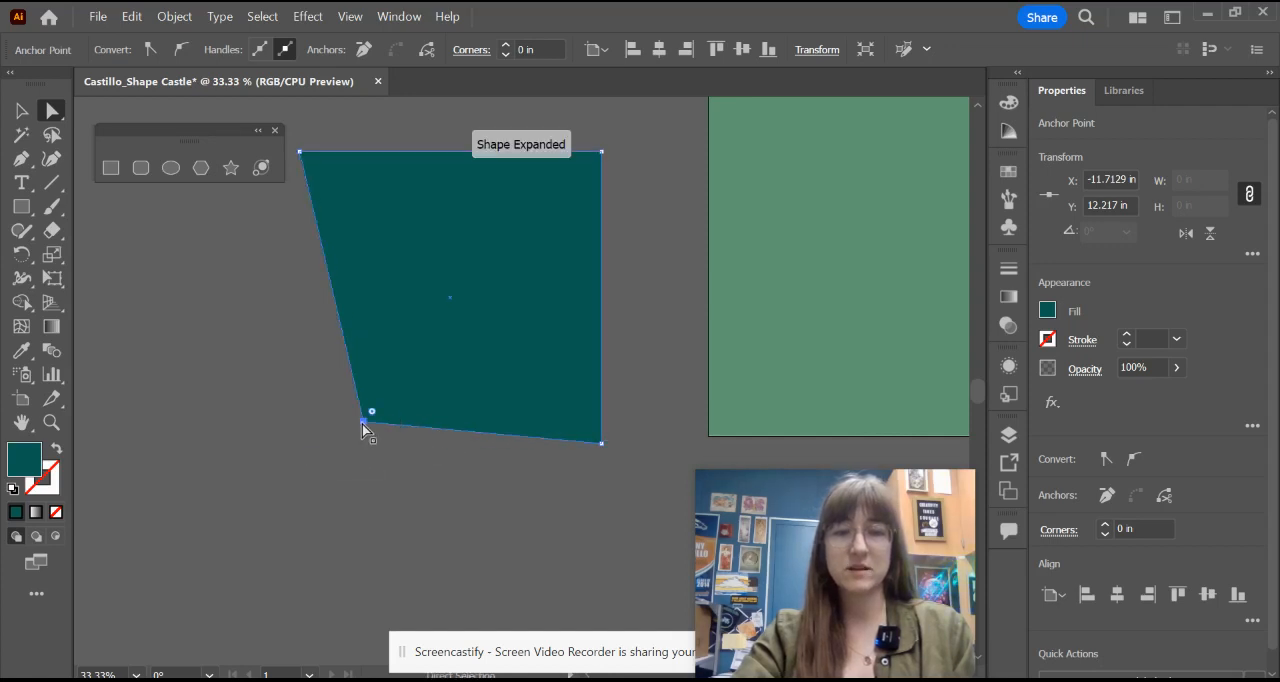
# Step: Move the dark shape's lower-right anchor point about 0.96 in inward and up, and shift the whole shape about 2.6 in down the canvas
pyautogui.click(602, 443)
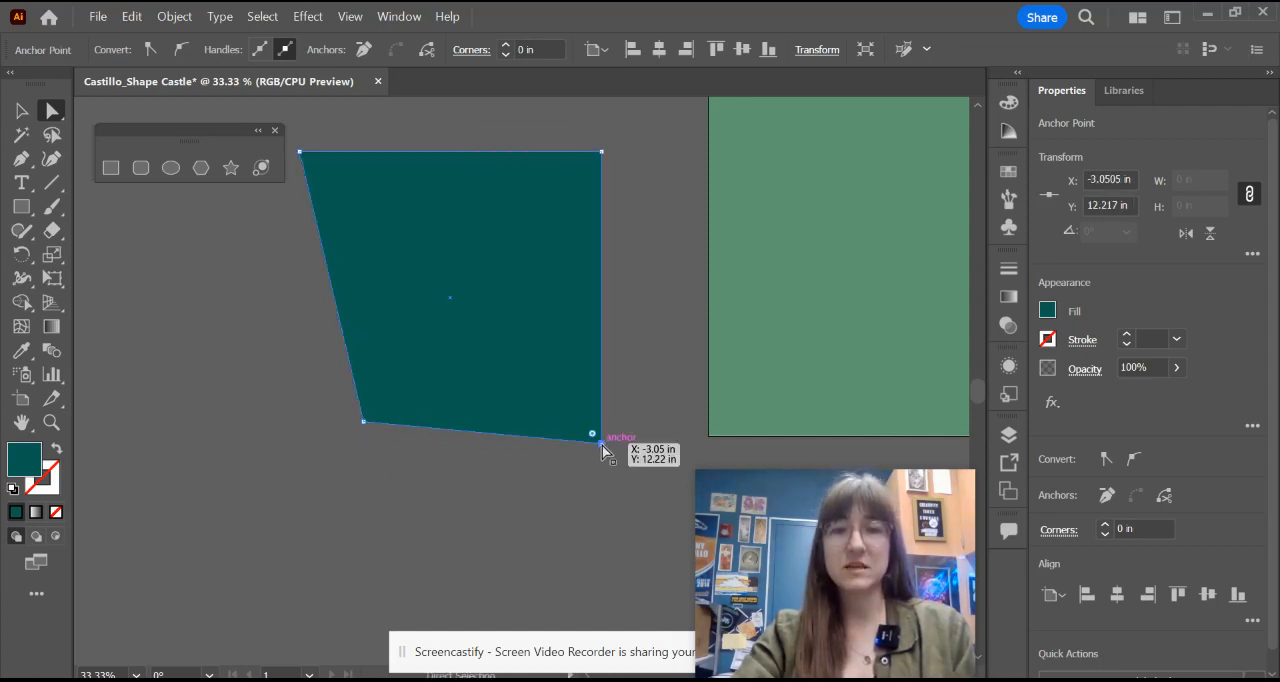
pyautogui.moveTo(603, 447); pyautogui.dragTo(569, 417)
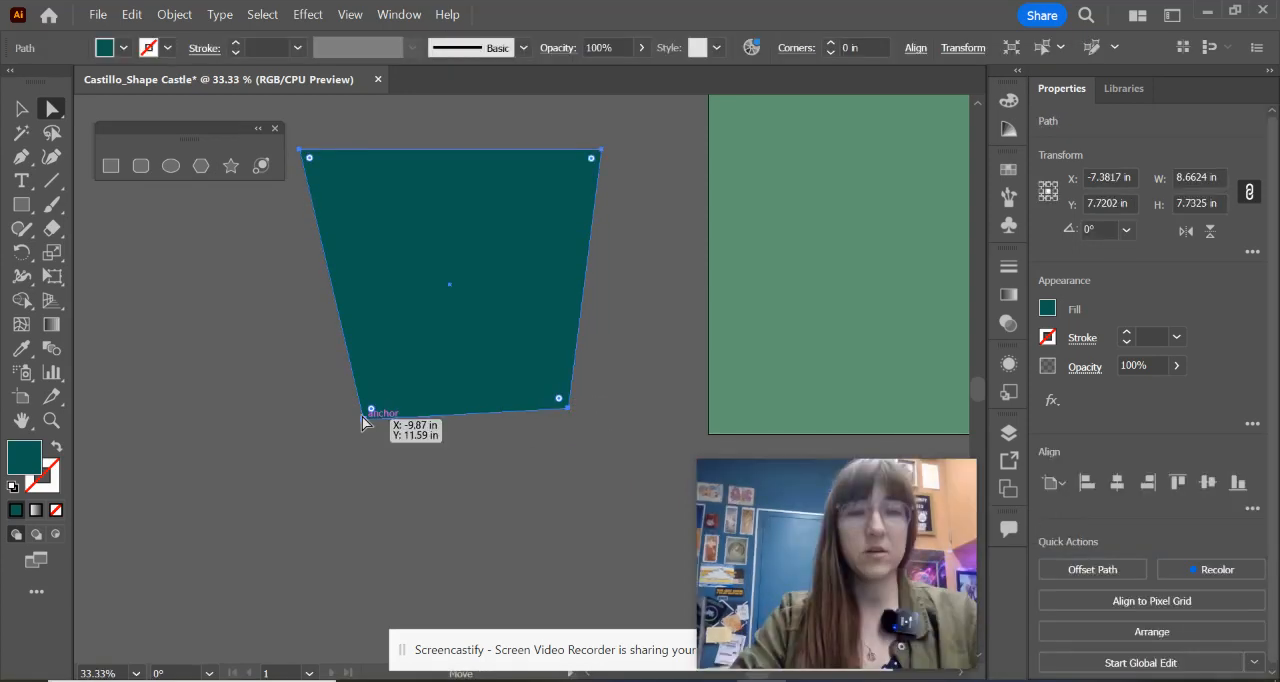
pyautogui.moveTo(363, 421)
pyautogui.mouseDown()
pyautogui.moveTo(354, 407)
pyautogui.moveTo(360, 422)
pyautogui.mouseUp()
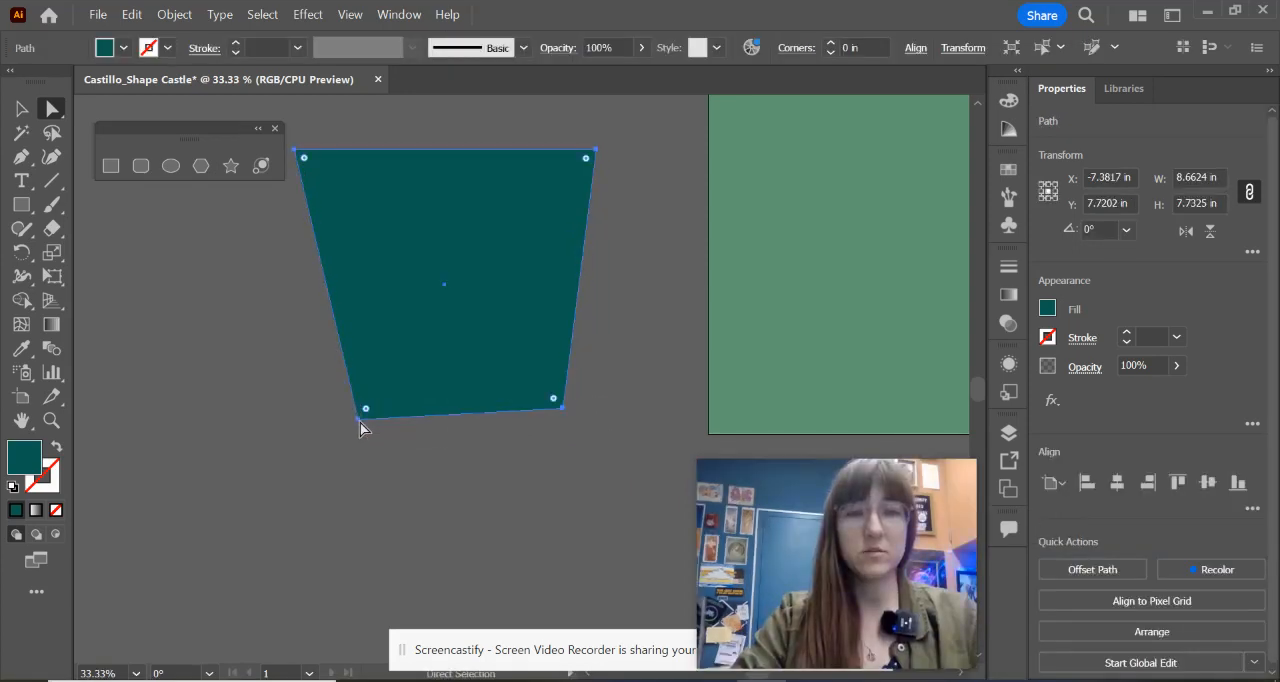
pyautogui.click(21, 108)
pyautogui.moveTo(473, 249); pyautogui.dragTo(504, 339)
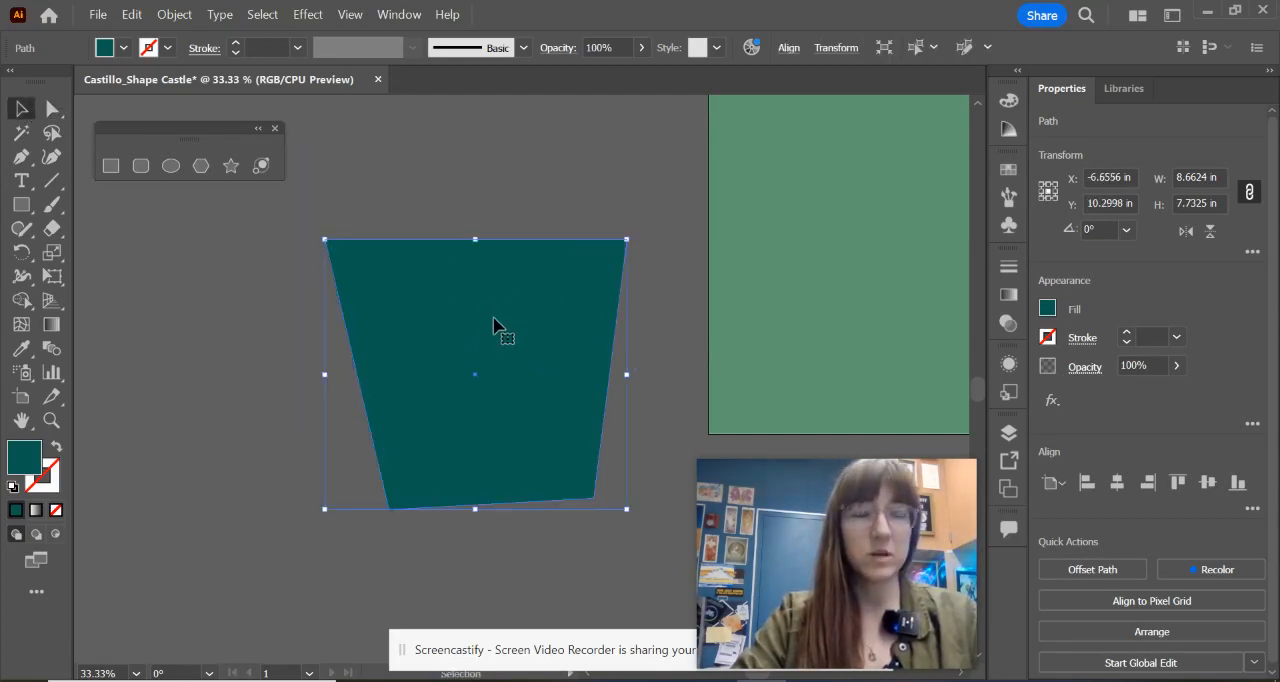
pyautogui.scroll(3, 472, 272)
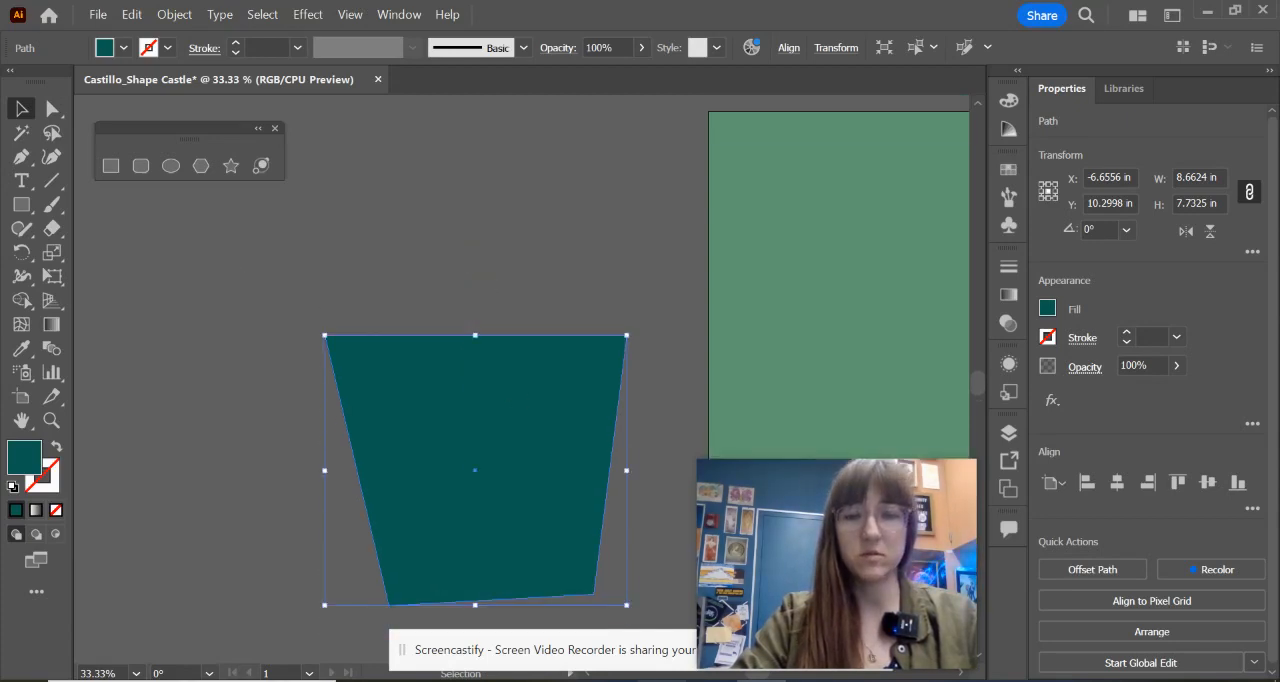
# Step: Check the castle reference image and draw a polygon above the dark shape, reduced to a three-sided triangle about 5.93 by 5.14 in
pyautogui.click(702, 679)
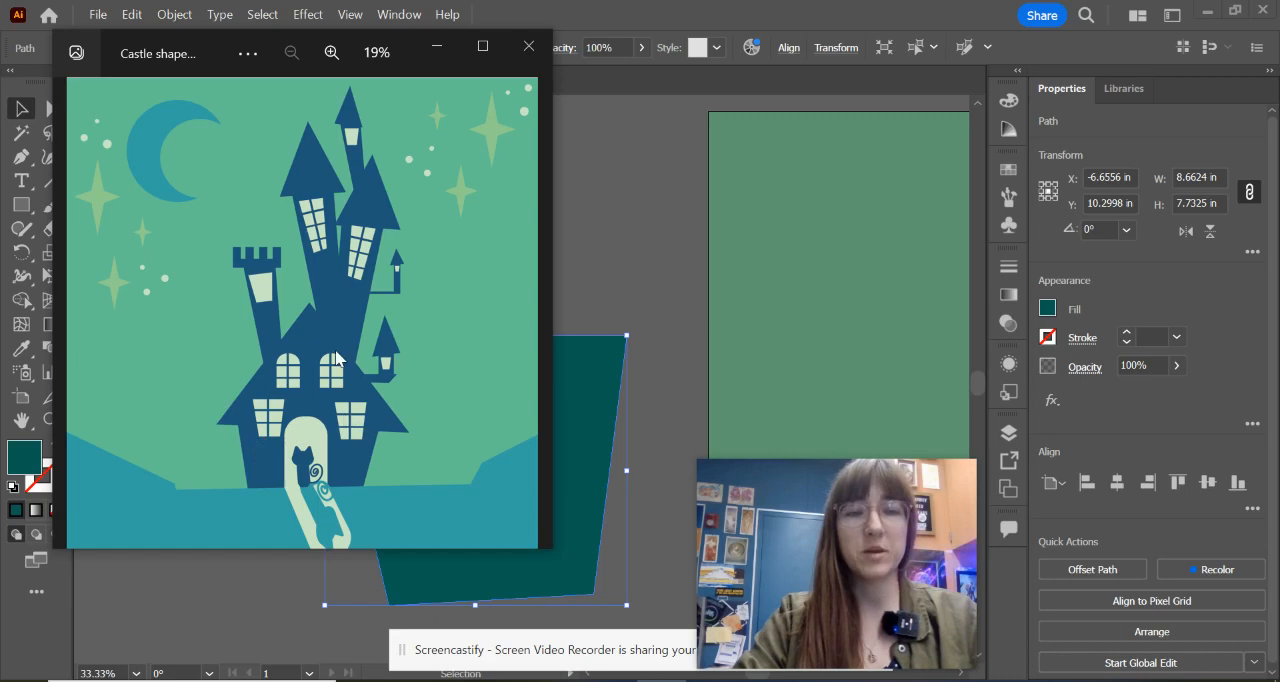
pyautogui.click(437, 47)
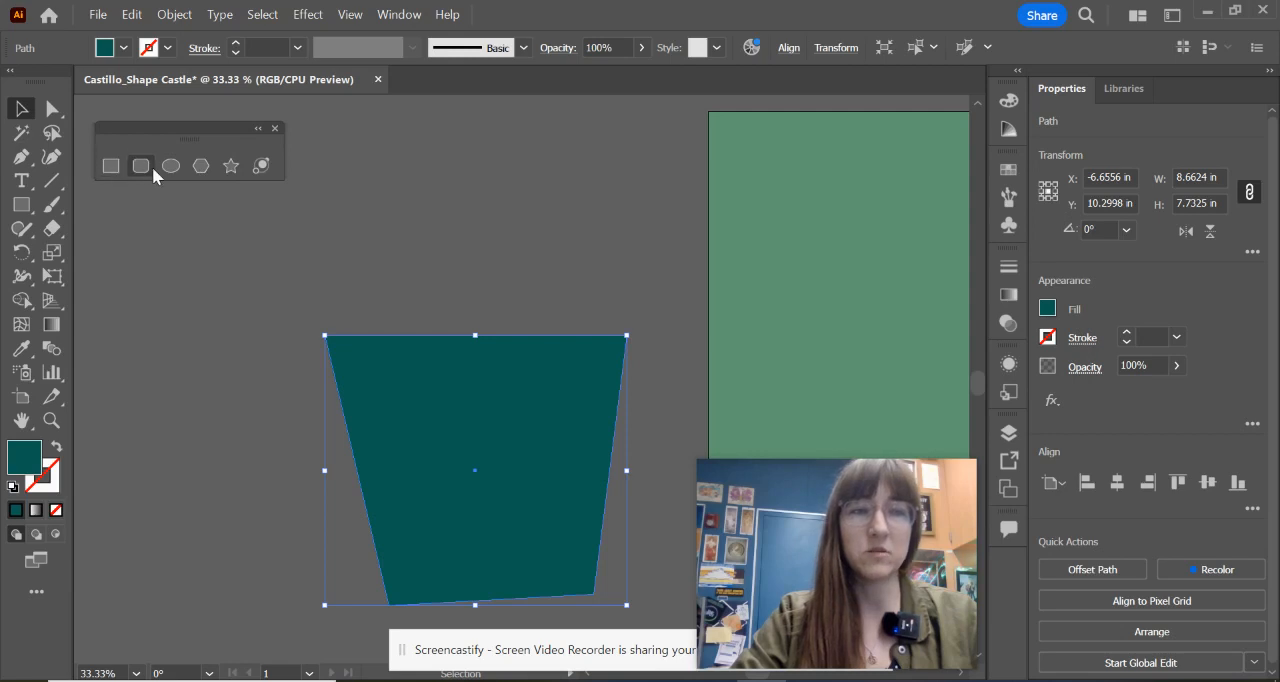
pyautogui.click(200, 166)
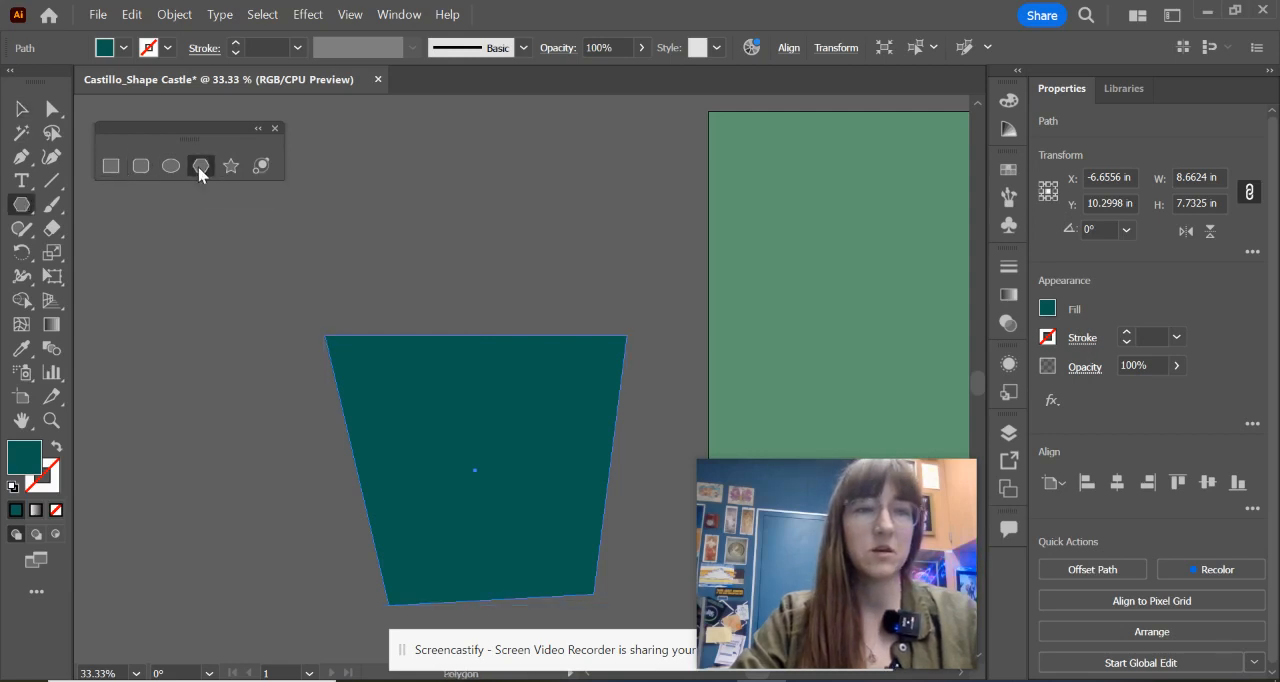
pyautogui.scroll(3, 372, 240)
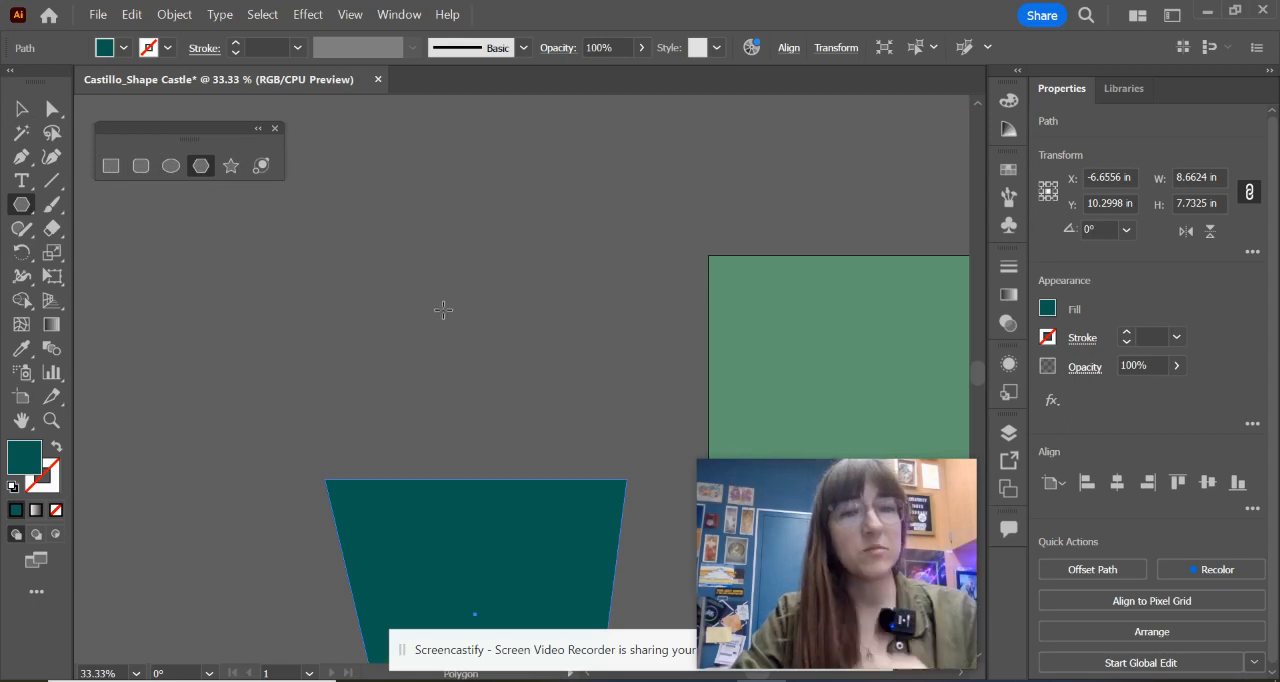
pyautogui.moveTo(408, 261); pyautogui.dragTo(463, 337)
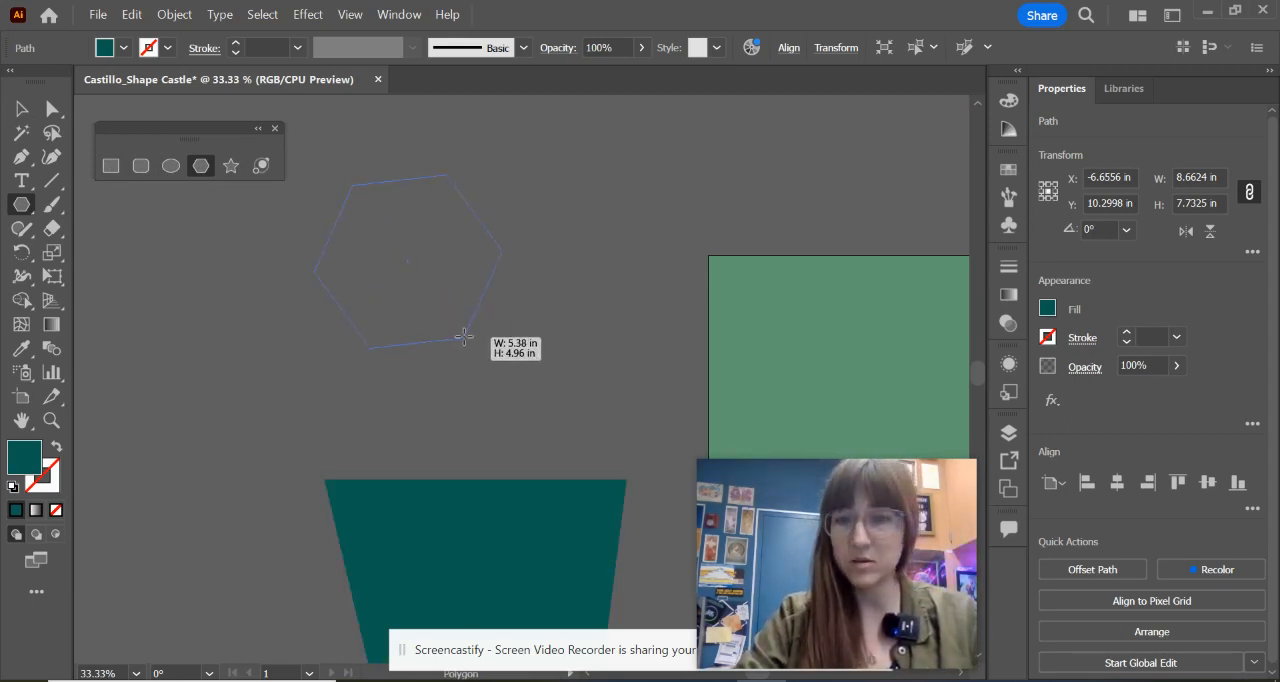
pyautogui.moveTo(463, 337); pyautogui.dragTo(468, 364)
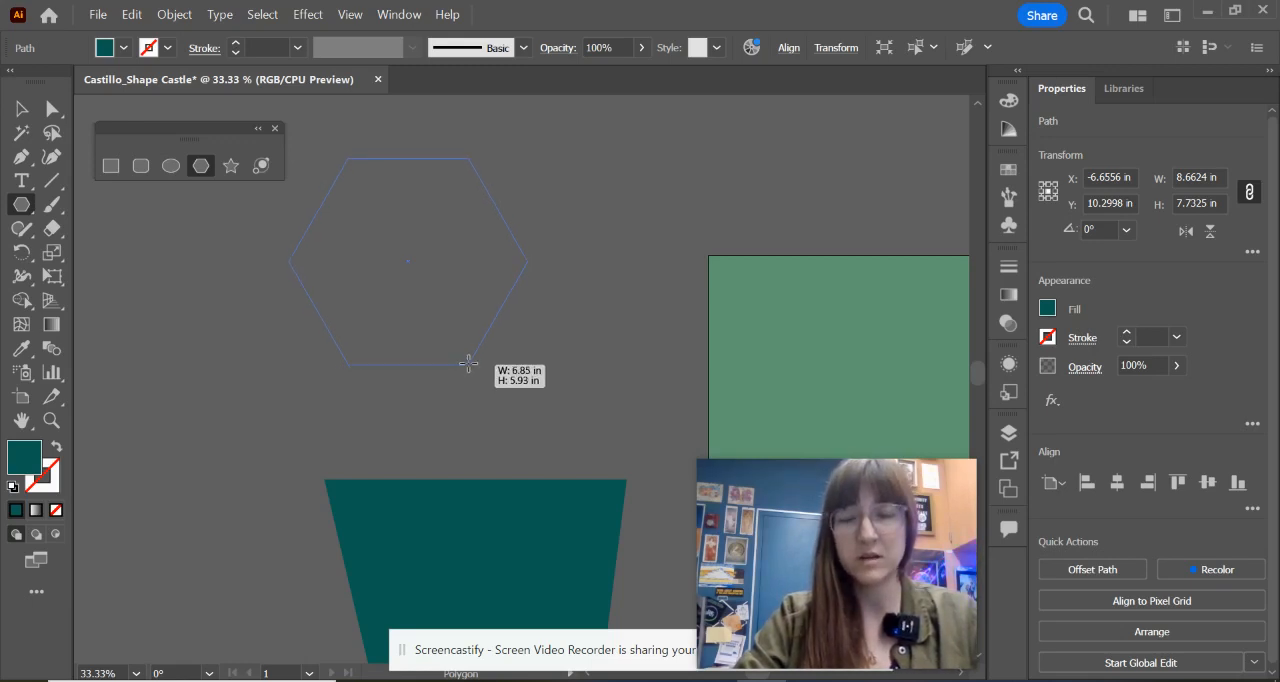
pyautogui.moveTo(468, 364); pyautogui.dragTo(467, 362)
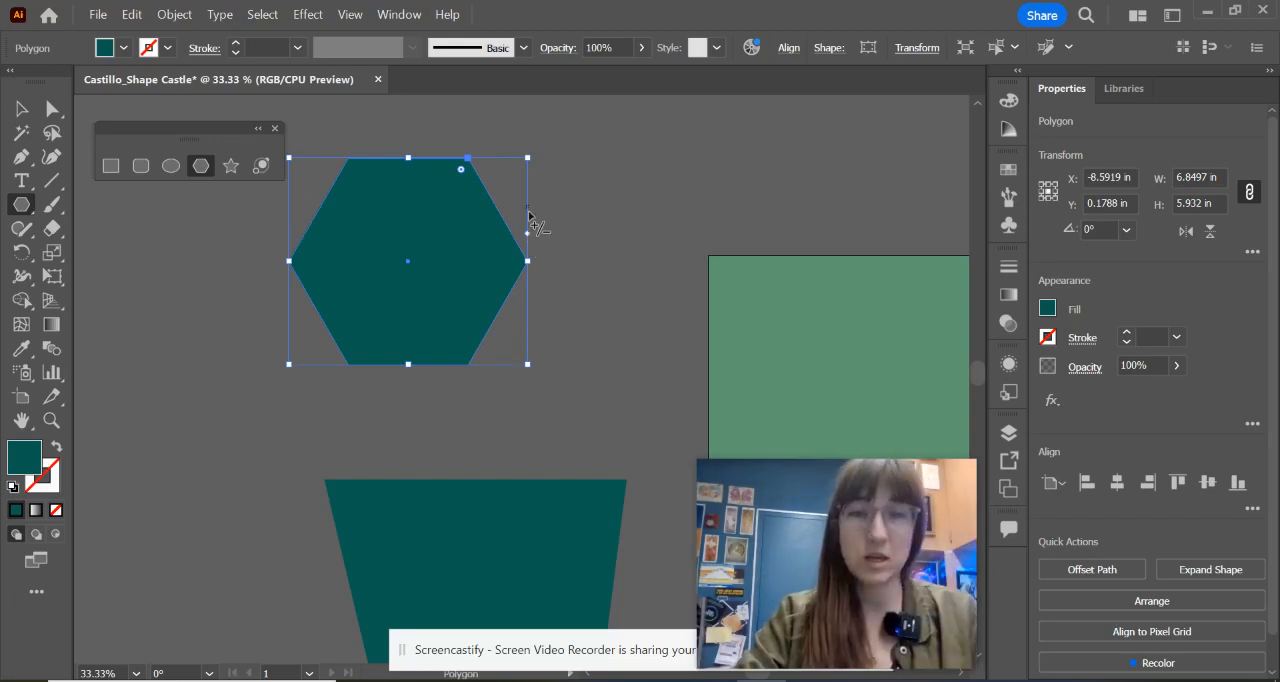
pyautogui.moveTo(527, 236); pyautogui.dragTo(521, 265)
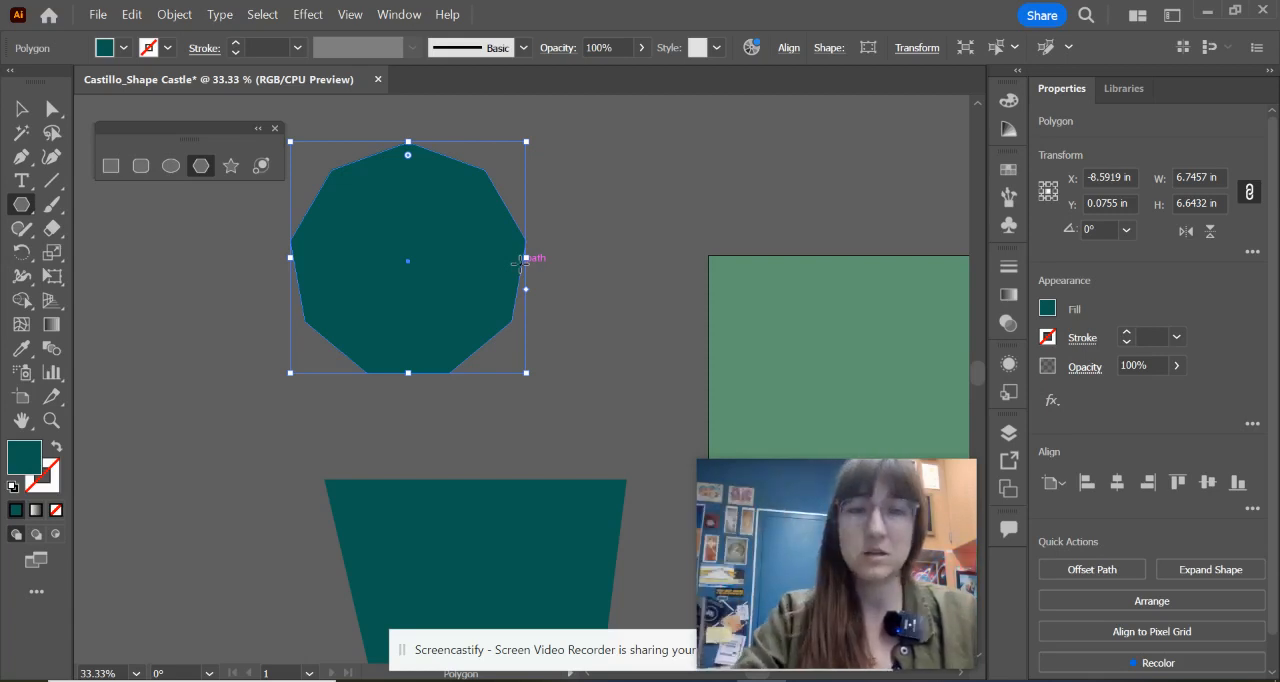
pyautogui.moveTo(527, 290); pyautogui.dragTo(534, 162)
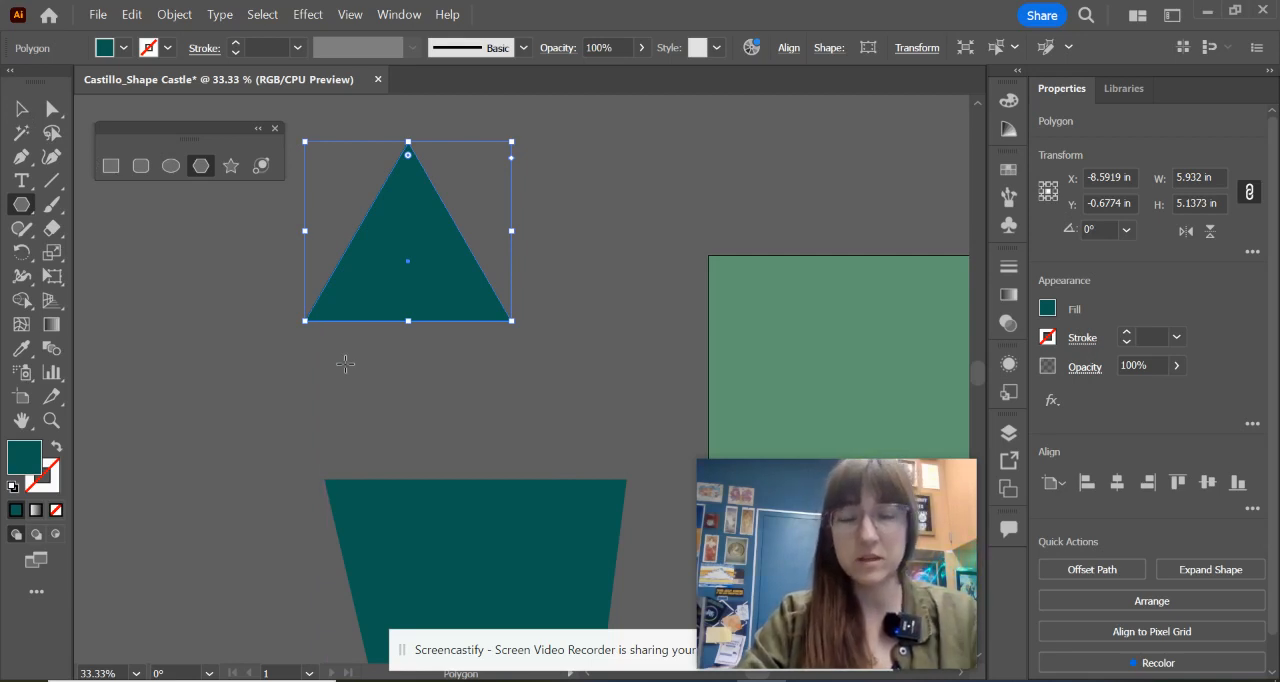
# Step: Place the triangle over the dark body's upper edge as a roof, widen it to about 11.77 in and make it slightly taller
pyautogui.press('v')
pyautogui.moveTo(431, 282); pyautogui.dragTo(405, 453)
pyautogui.moveTo(486, 492); pyautogui.dragTo(688, 510)
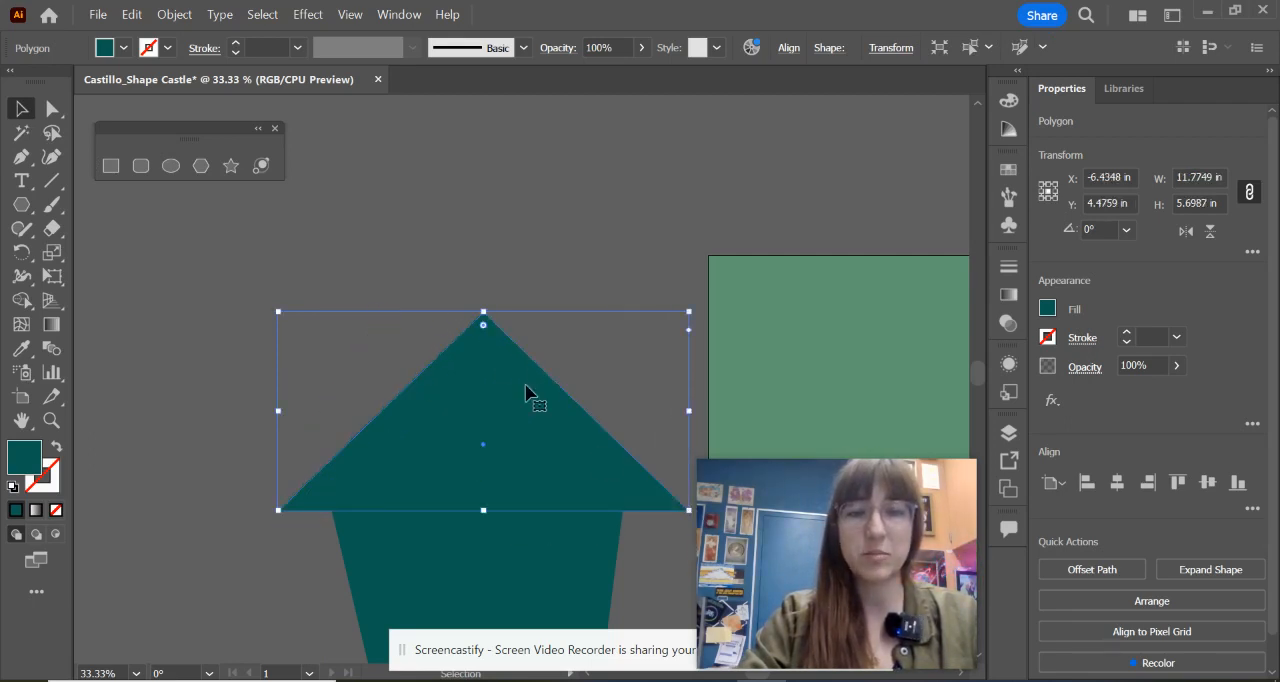
pyautogui.moveTo(483, 312); pyautogui.dragTo(483, 295)
pyautogui.moveTo(503, 408); pyautogui.dragTo(503, 428)
pyautogui.click(592, 395)
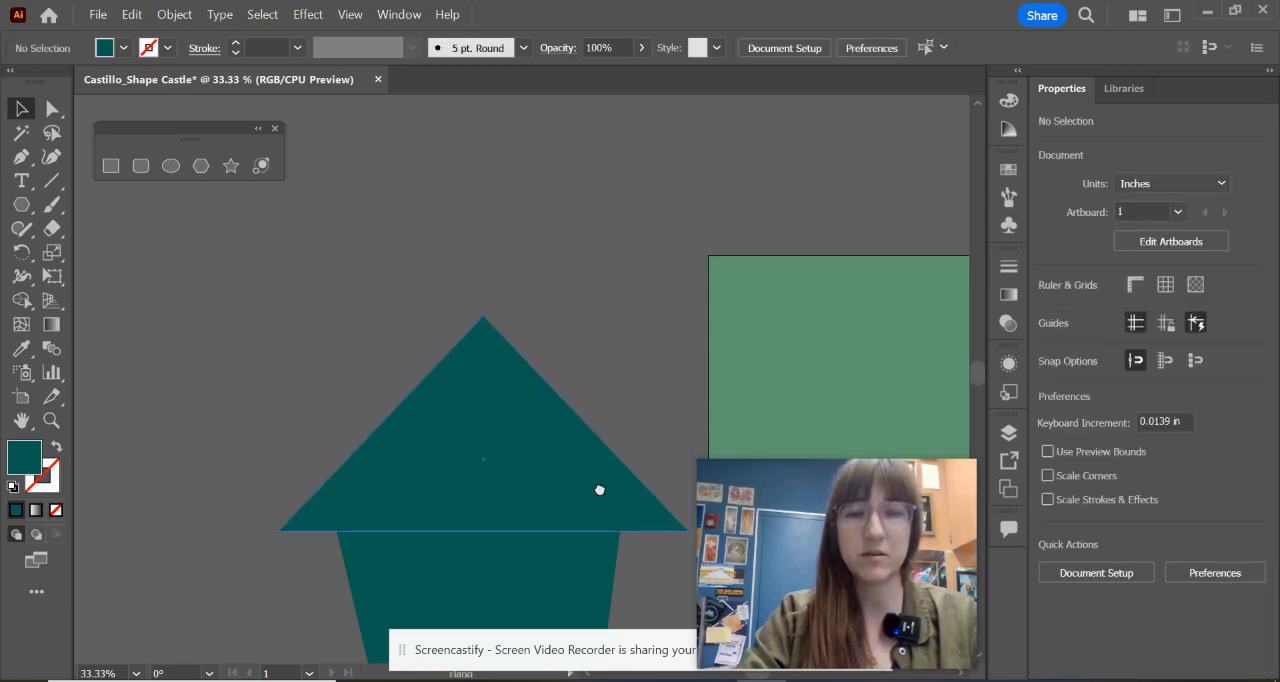
# Step: Raise the castle body's lower-left anchor point level with its lower-right one and nudge the body slightly under the roof
pyautogui.moveTo(600, 490); pyautogui.dragTo(566, 345)
pyautogui.scroll(-4, 612, 450)
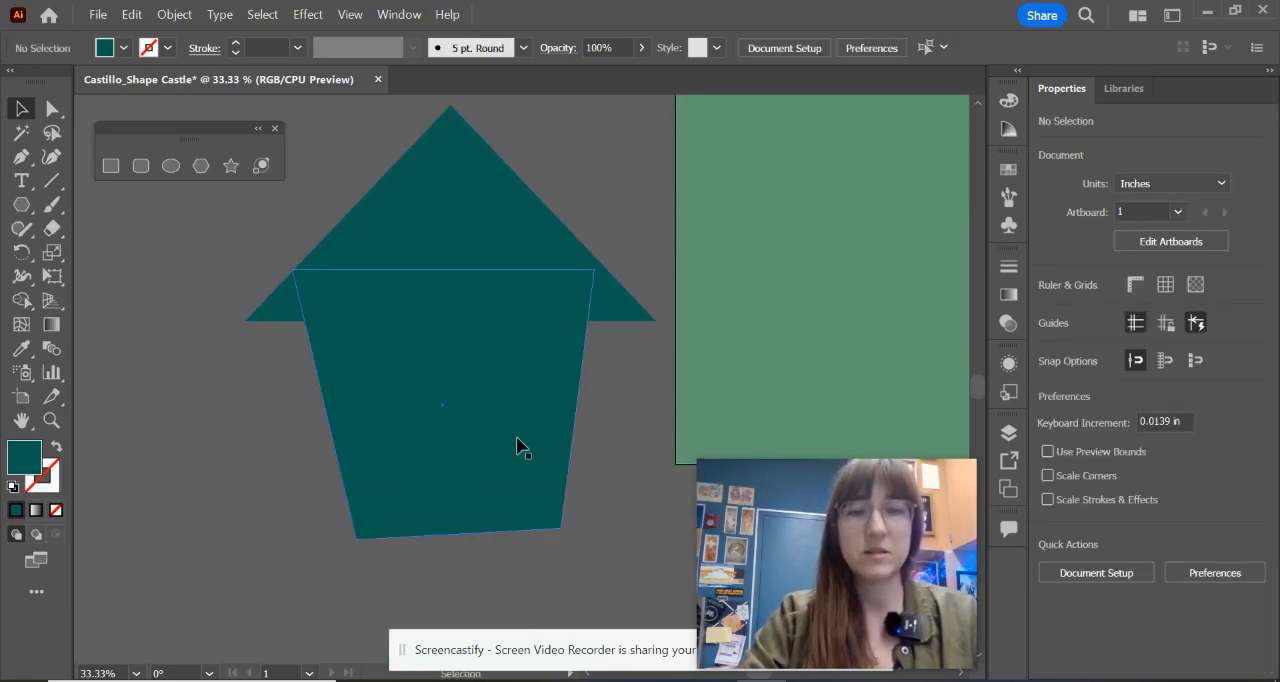
pyautogui.click(520, 447)
pyautogui.click(52, 108)
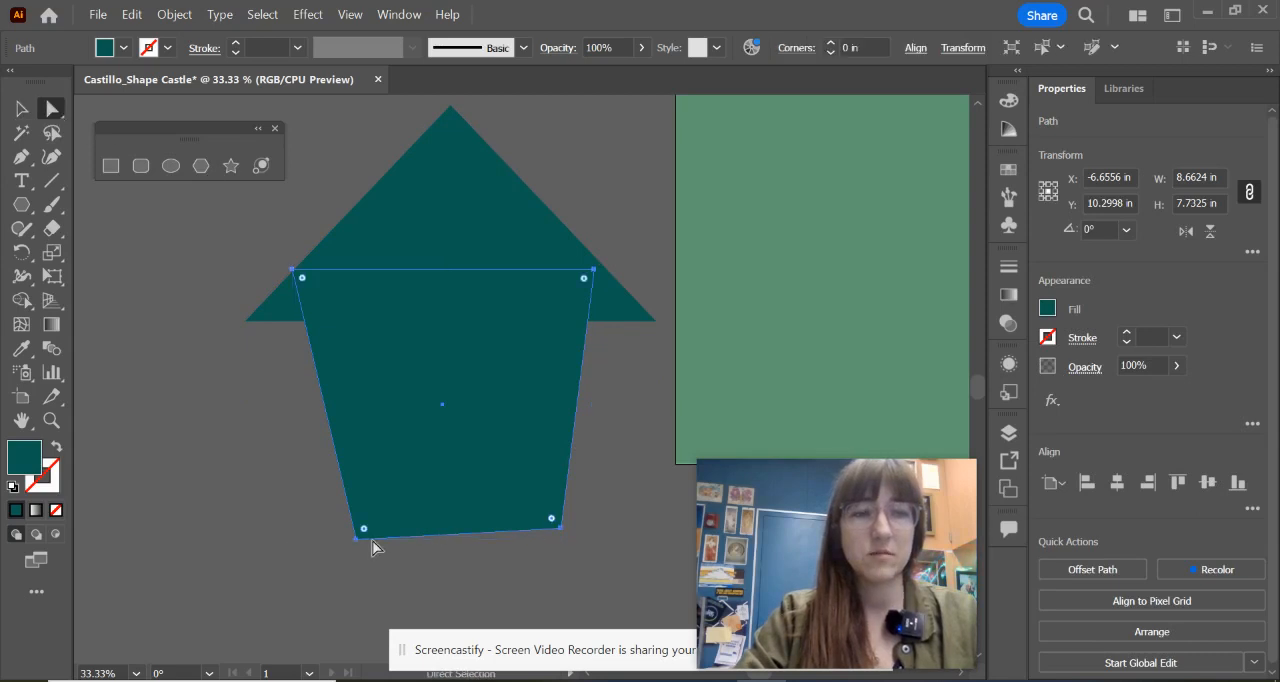
pyautogui.moveTo(356, 537); pyautogui.dragTo(349, 527)
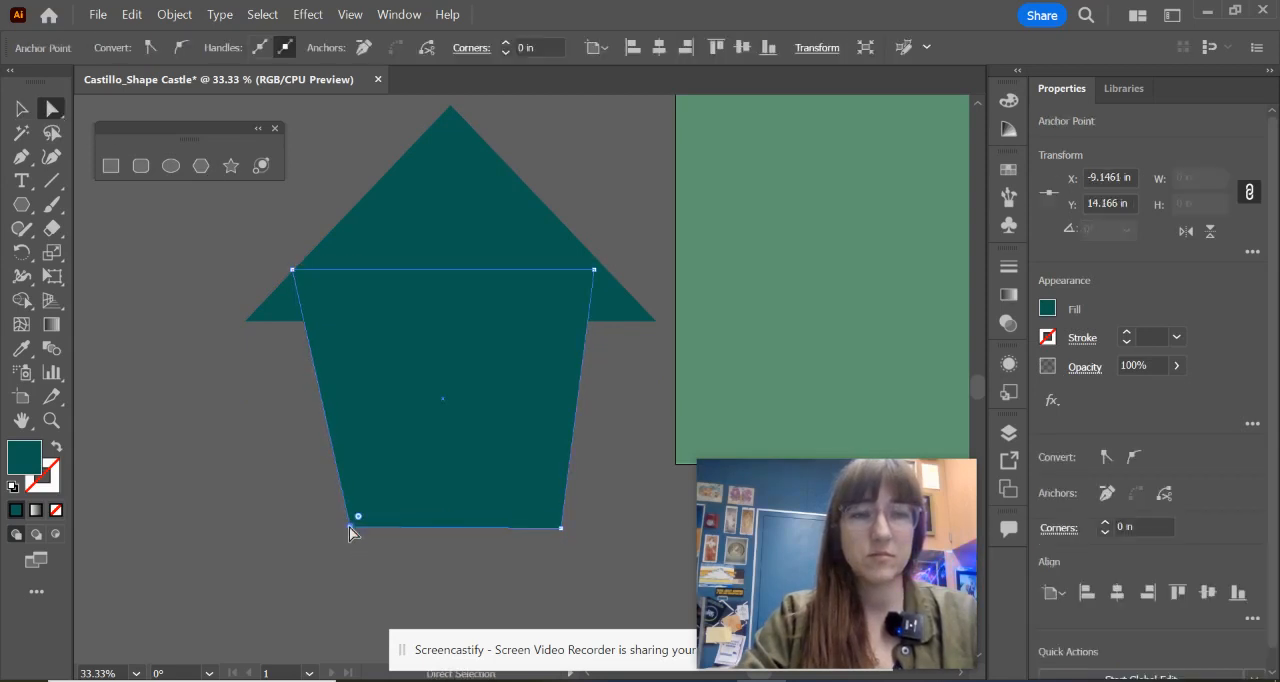
pyautogui.click(286, 514)
pyautogui.scroll(7, 549, 456)
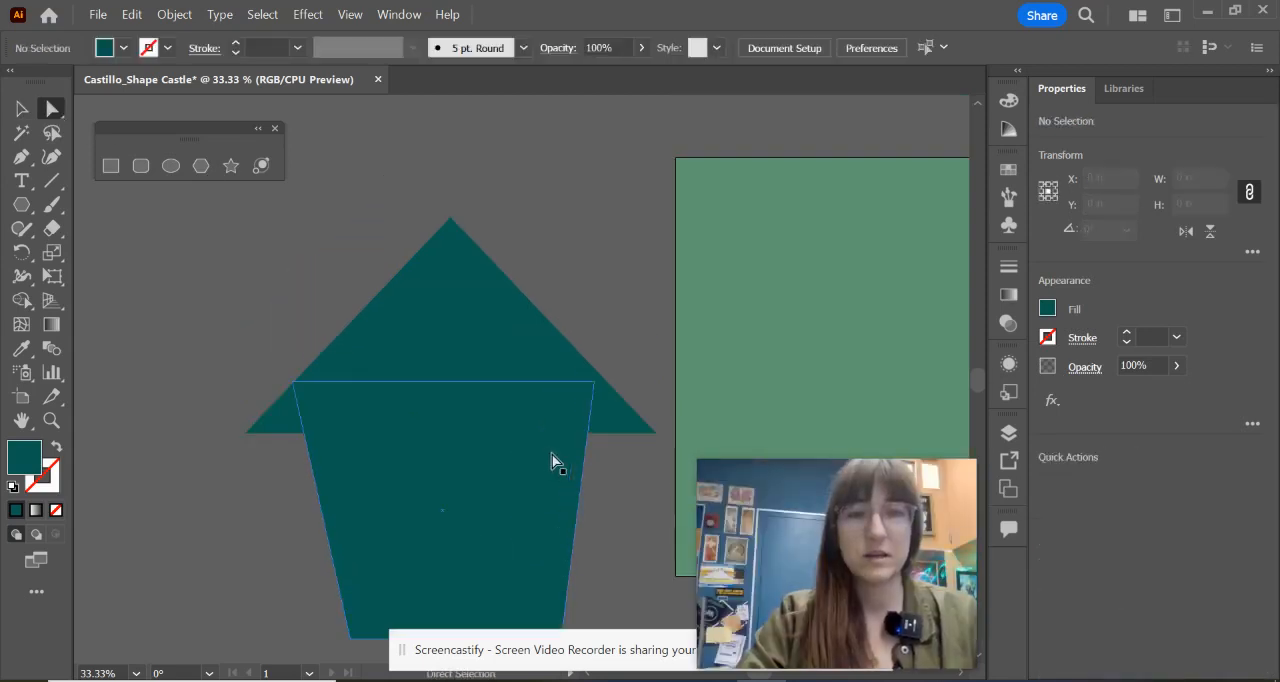
pyautogui.moveTo(488, 507); pyautogui.dragTo(491, 512)
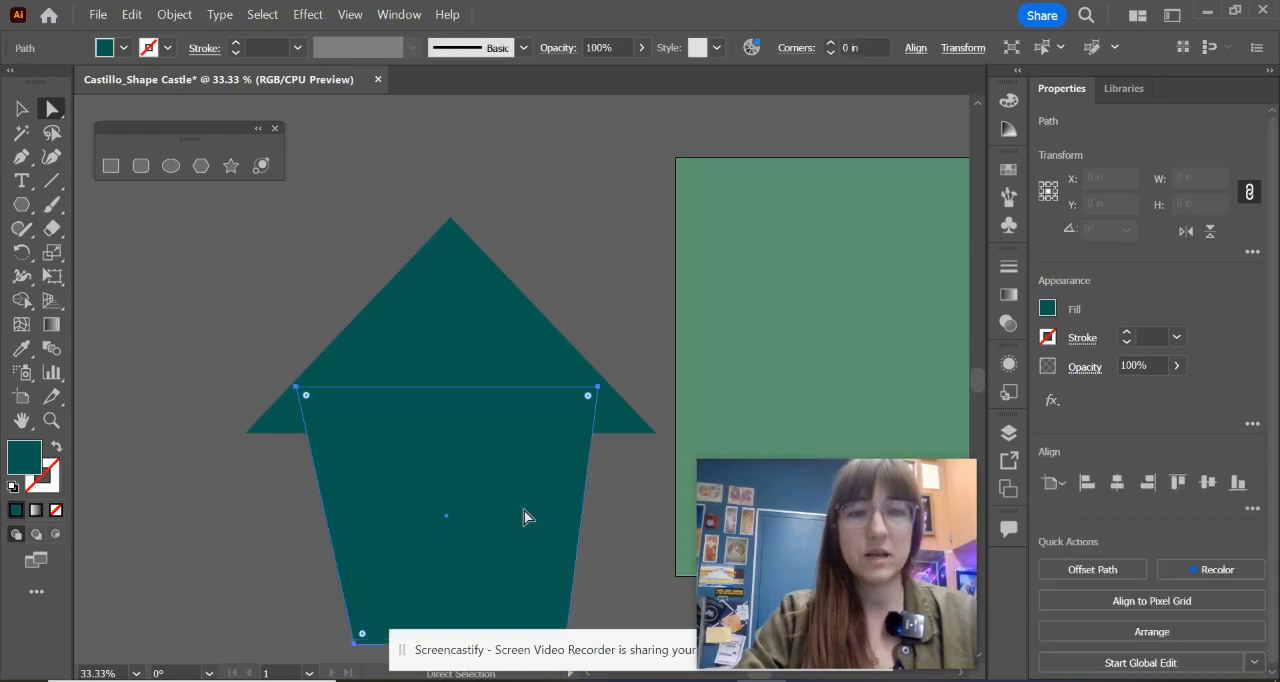
pyautogui.click(597, 337)
# Step: Check the castle reference image and draw a narrow rectangle about 2.22 by 6.46 in to the upper left of the roof
pyautogui.click(661, 681)
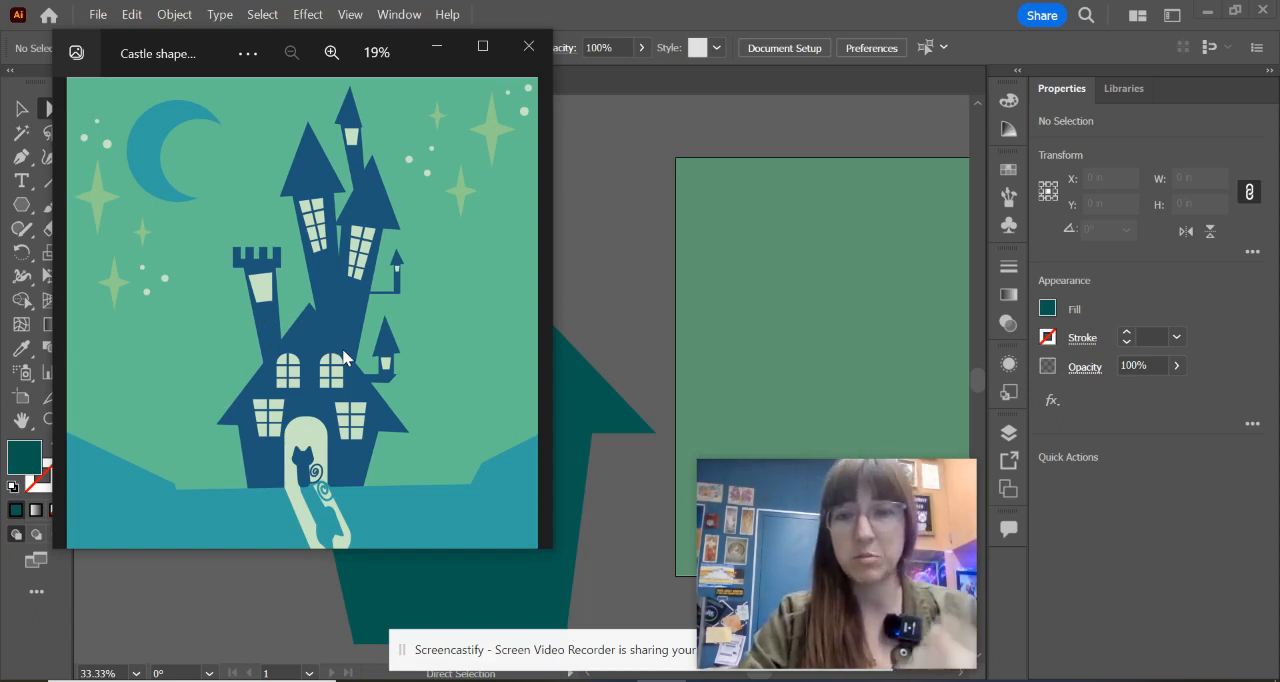
pyautogui.click(440, 45)
pyautogui.scroll(3, 466, 280)
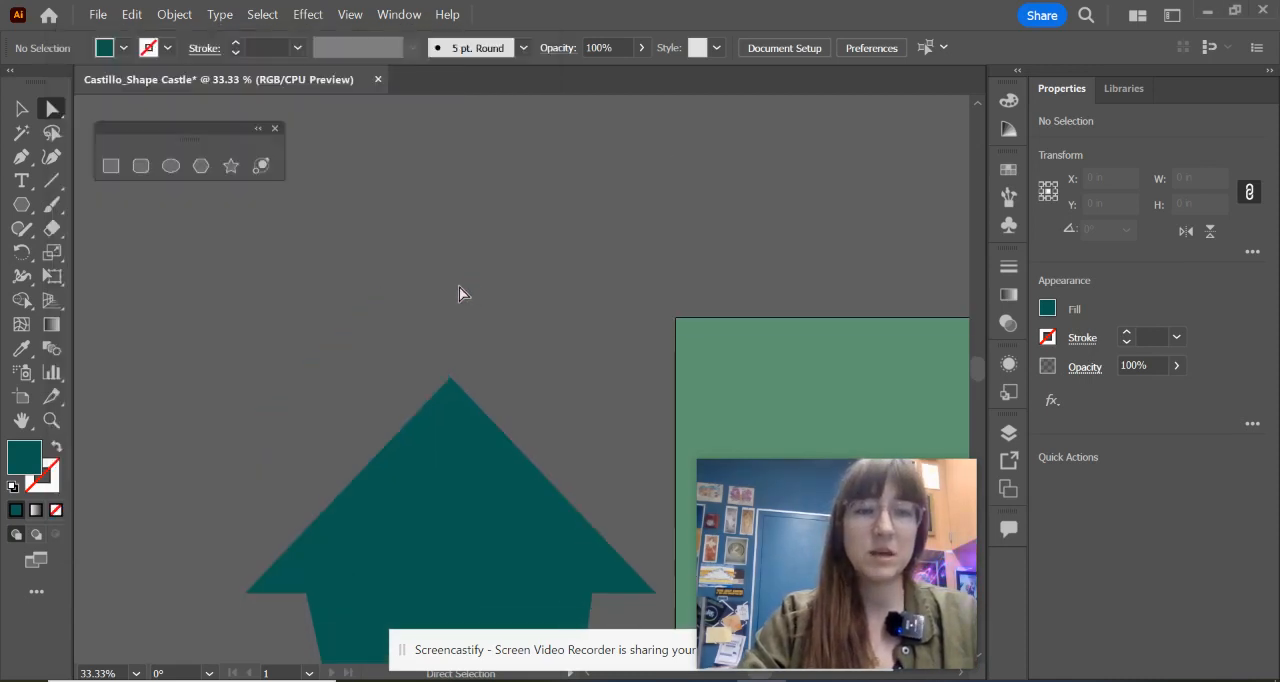
pyautogui.click(111, 165)
pyautogui.moveTo(191, 229); pyautogui.dragTo(268, 454)
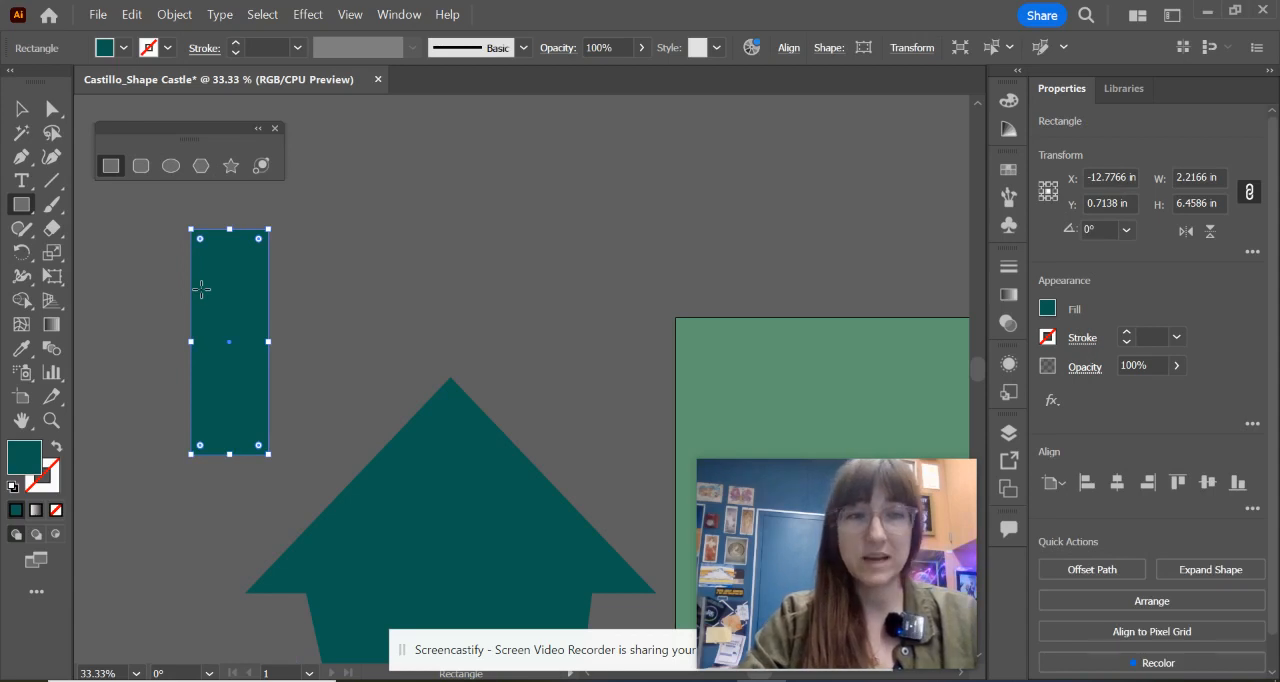
# Step: Reposition the narrow rectangle's lower anchor points so it tapers downward and leans toward the castle roof
pyautogui.click(53, 108)
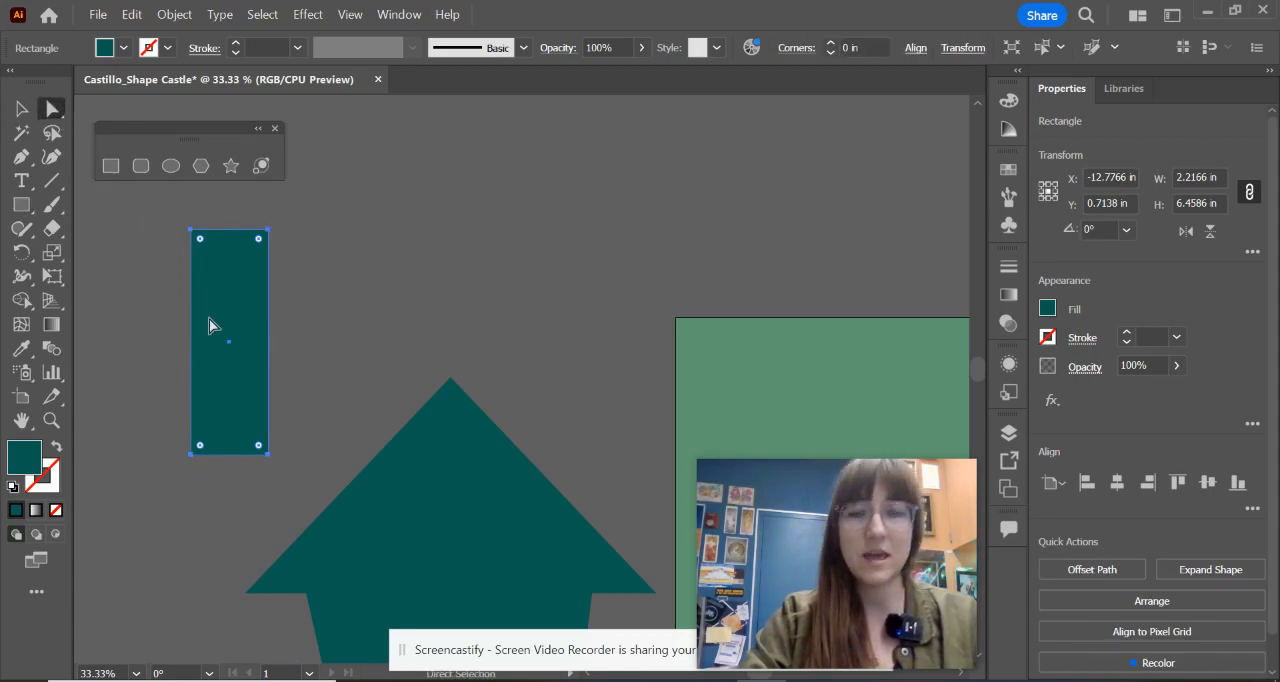
pyautogui.click(192, 455)
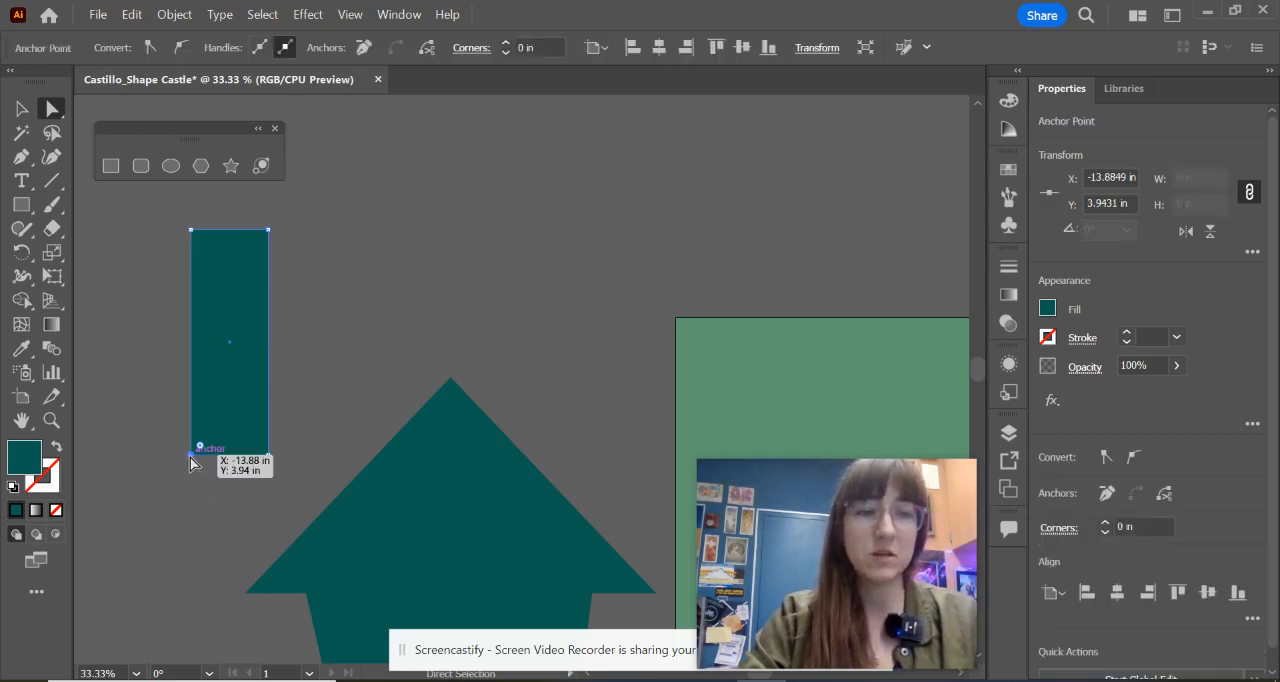
pyautogui.moveTo(190, 456); pyautogui.dragTo(212, 455)
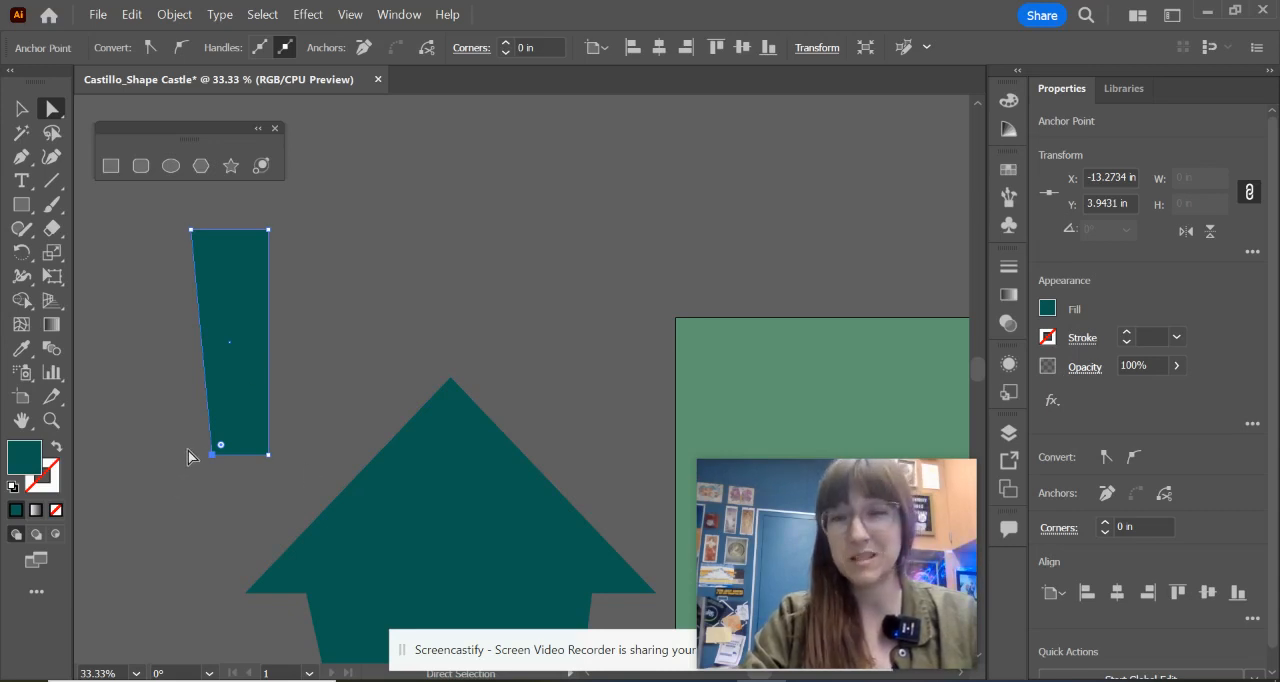
pyautogui.moveTo(171, 424); pyautogui.dragTo(270, 492)
pyautogui.moveTo(219, 465); pyautogui.dragTo(277, 474)
pyautogui.click(306, 477)
pyautogui.click(298, 469)
pyautogui.click(291, 478)
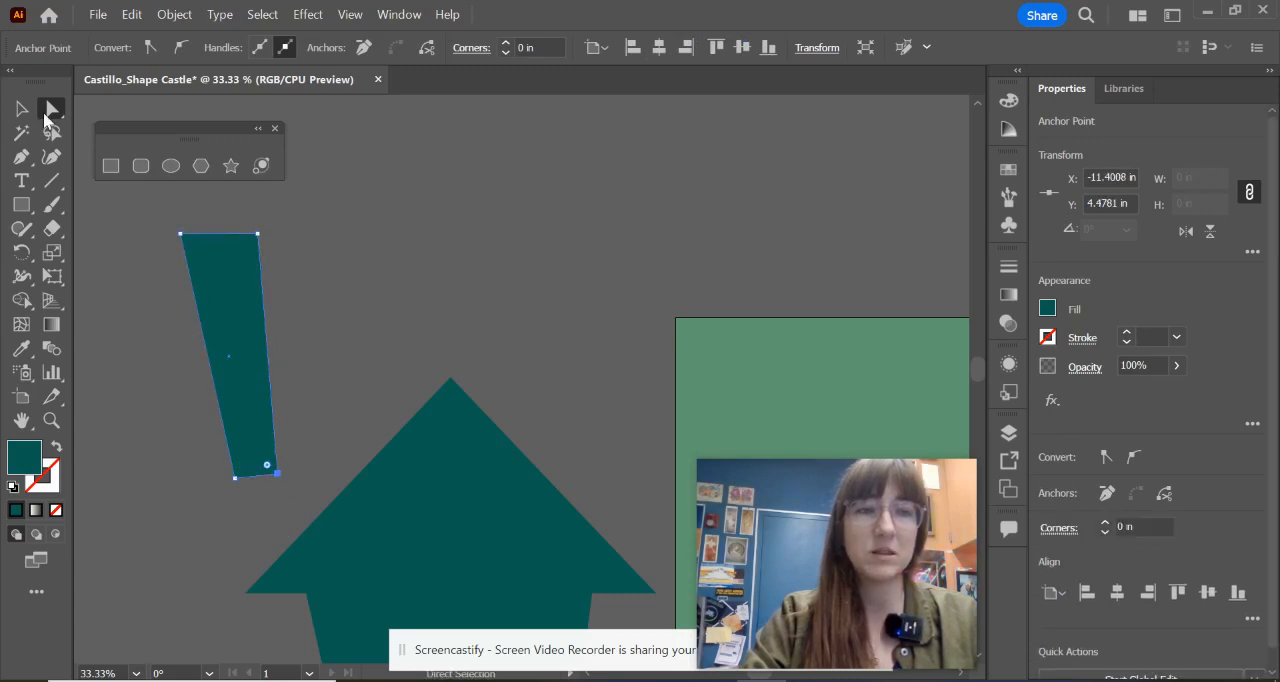
# Step: Enlarge the tapered tower to about 3.66 by 7.66 in and set its base on the roof's left slope
pyautogui.press('v')
pyautogui.moveTo(236, 235); pyautogui.dragTo(238, 219)
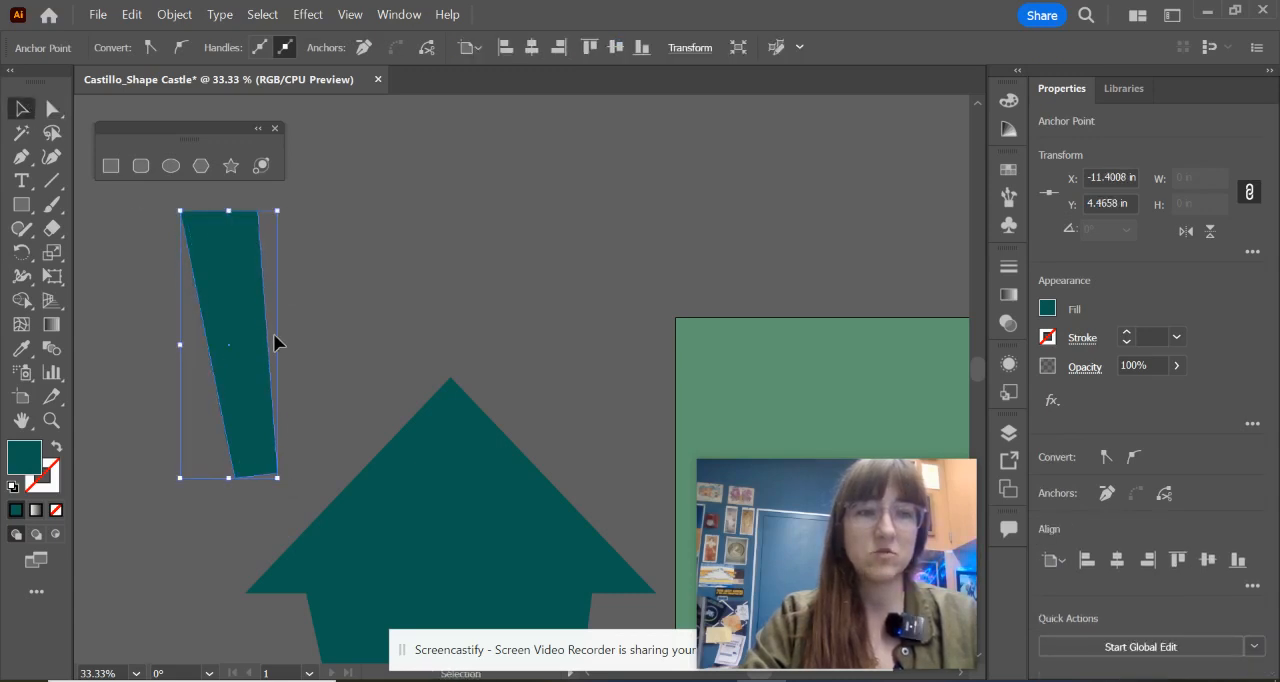
pyautogui.moveTo(282, 345); pyautogui.dragTo(331, 390)
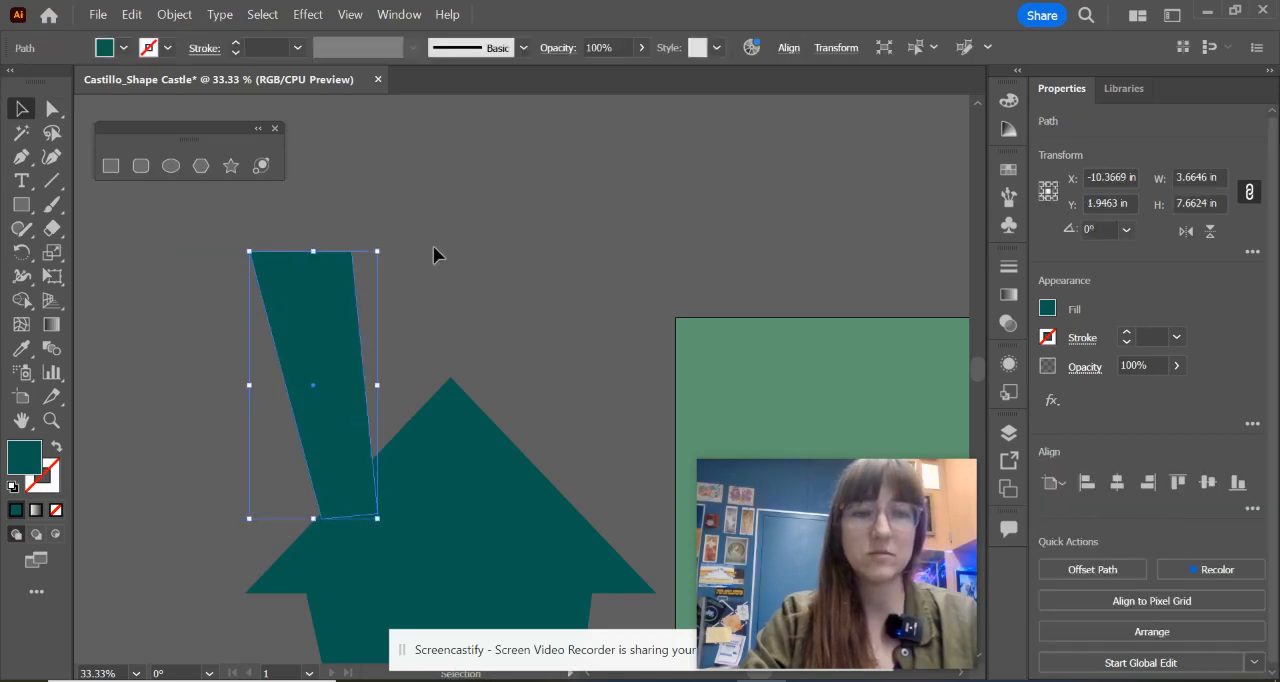
pyautogui.click(433, 245)
pyautogui.moveTo(539, 432); pyautogui.dragTo(528, 449)
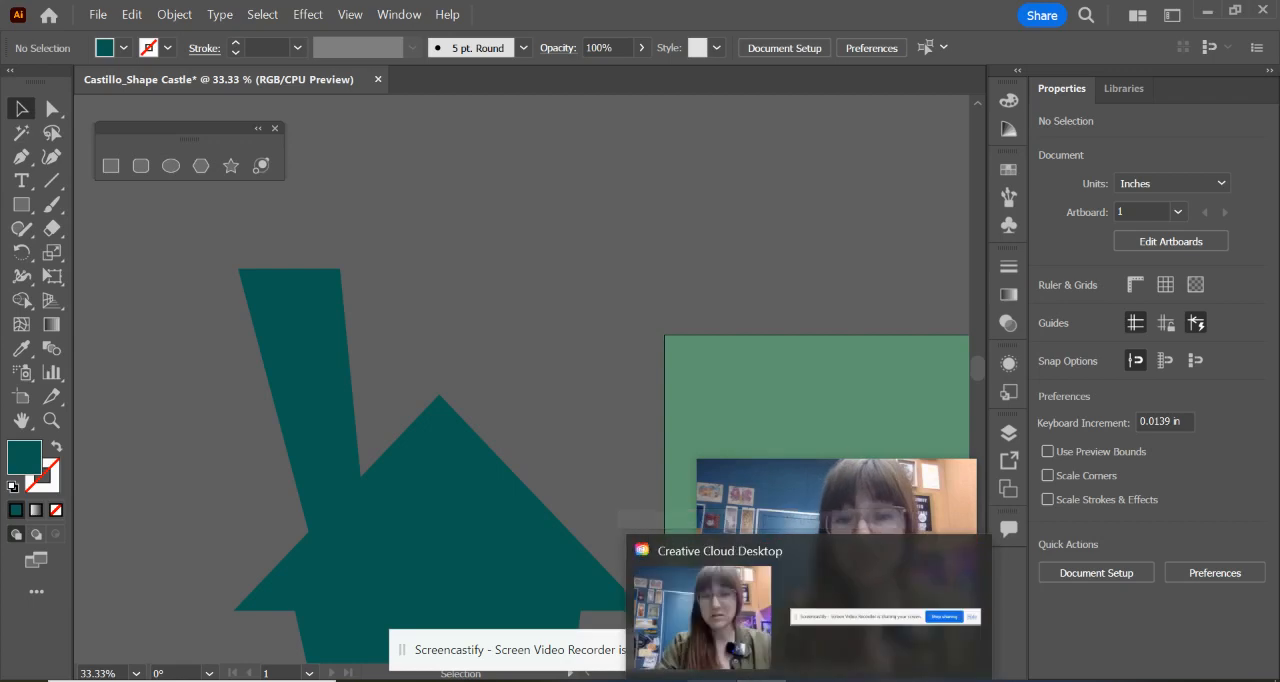
# Step: Check the castle reference image and draw a rectangle about 4.18 by 1.34 in across the top of the left tower
pyautogui.click(661, 680)
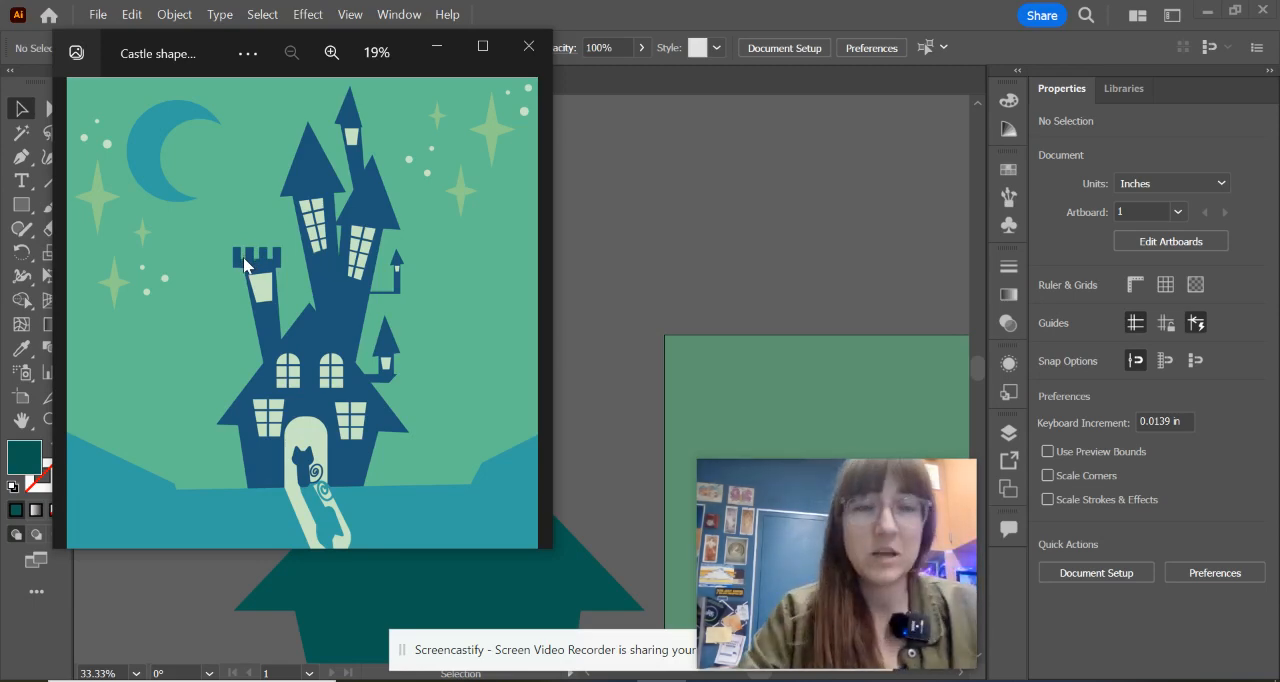
pyautogui.click(436, 47)
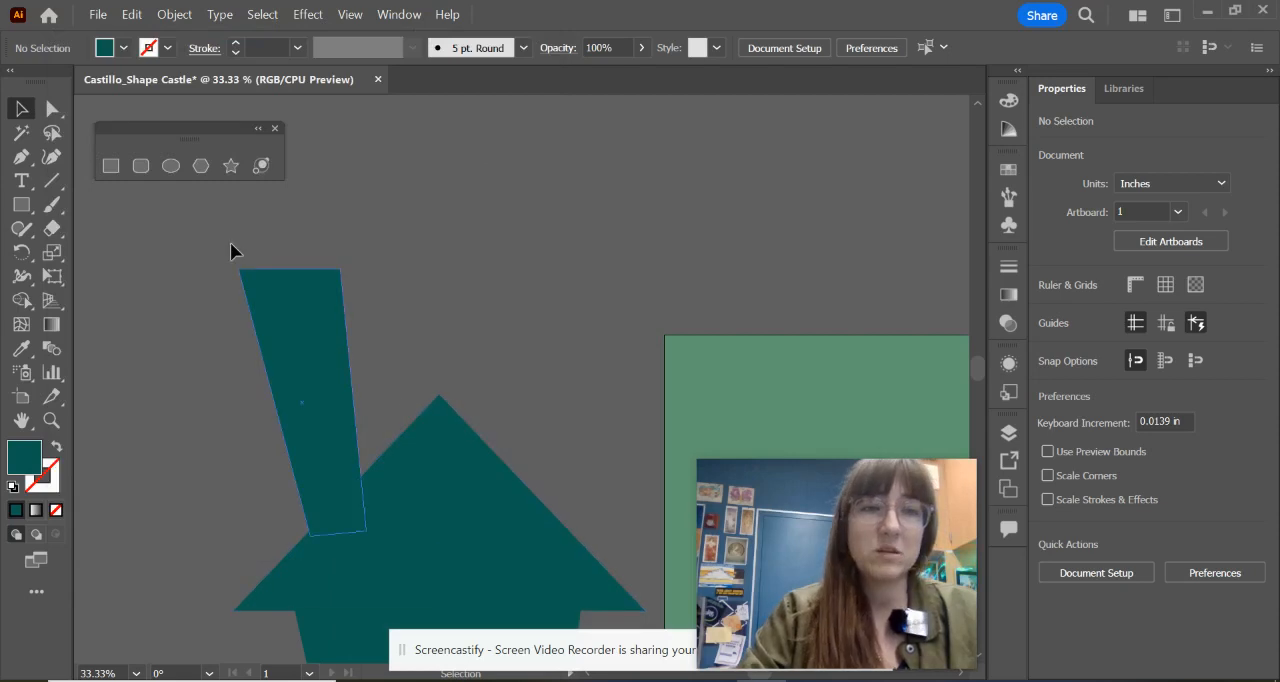
pyautogui.click(108, 164)
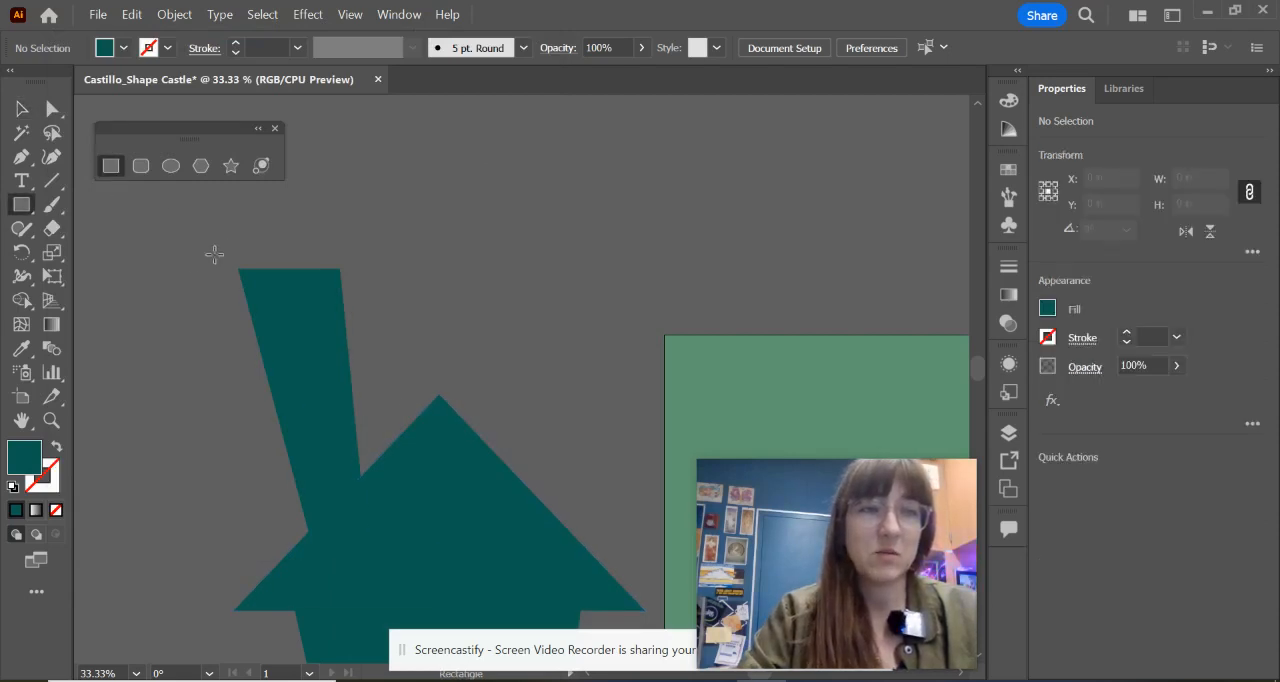
pyautogui.moveTo(212, 236); pyautogui.dragTo(358, 283)
pyautogui.scroll(2, 302, 264)
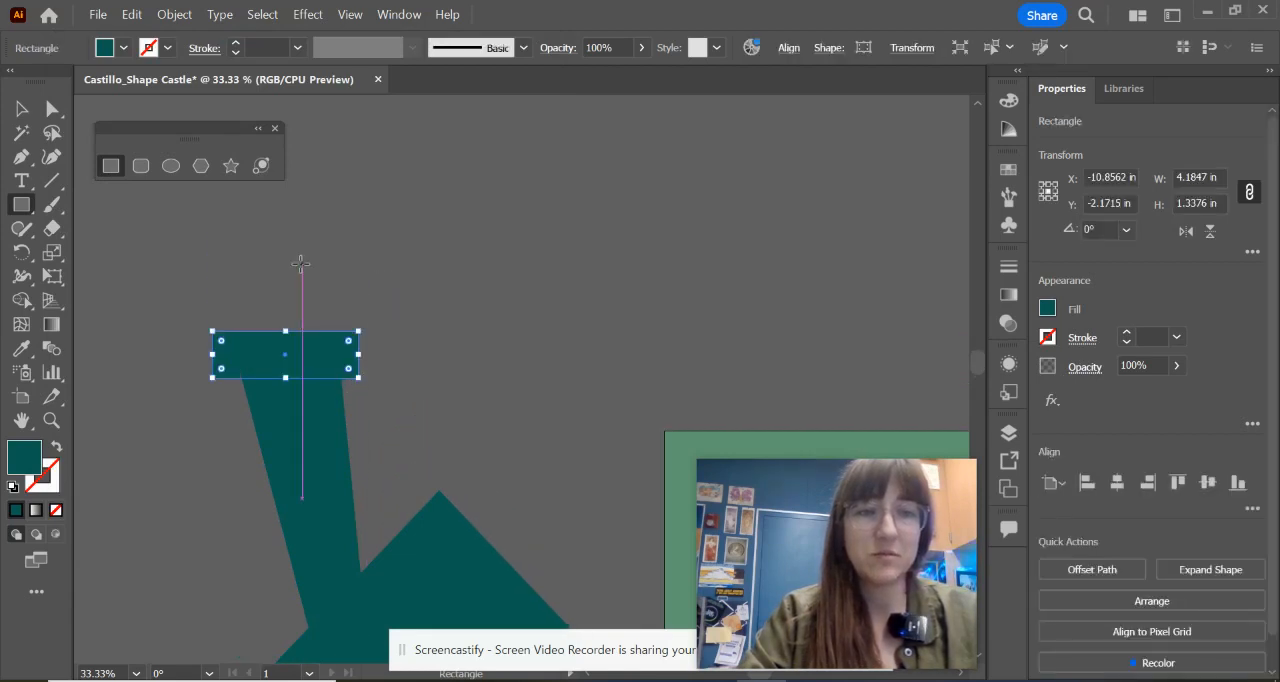
# Step: Draw a narrow upright rectangle about 0.75 by 2.80 in at the left end of the tower's cap
pyautogui.scroll(6, 287, 348)
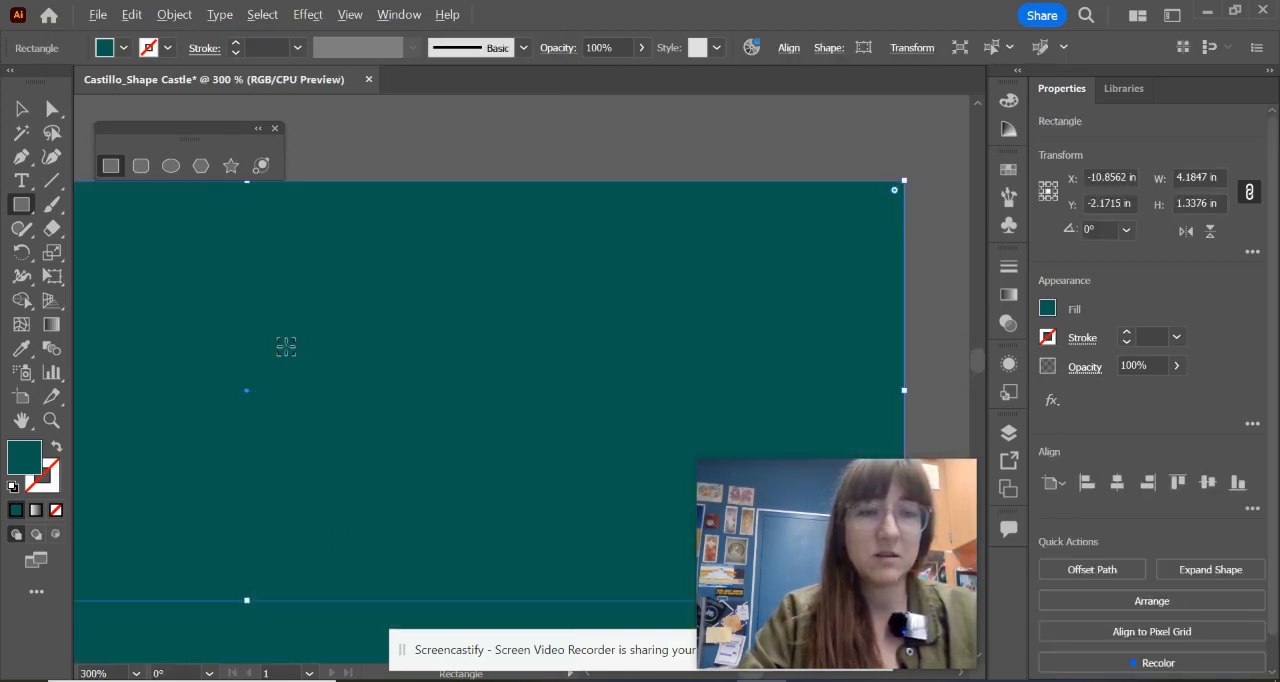
pyautogui.scroll(-3, 286, 346)
pyautogui.moveTo(283, 349); pyautogui.dragTo(553, 343)
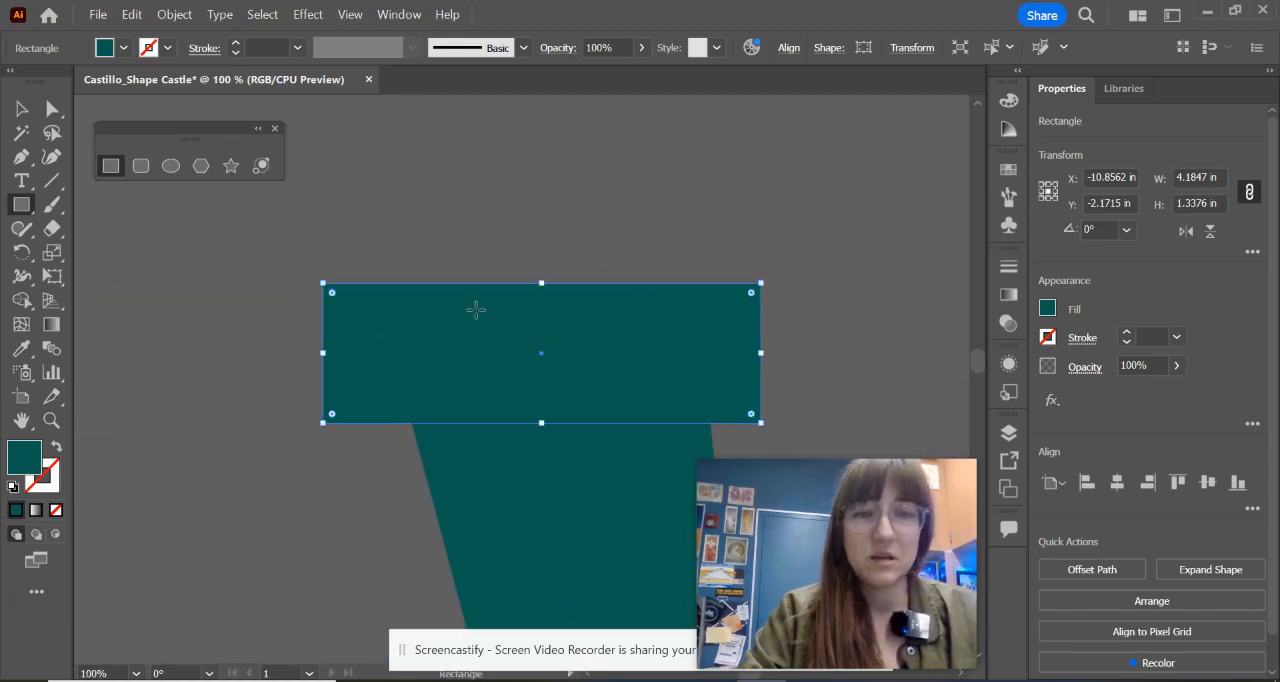
pyautogui.scroll(2, 322, 217)
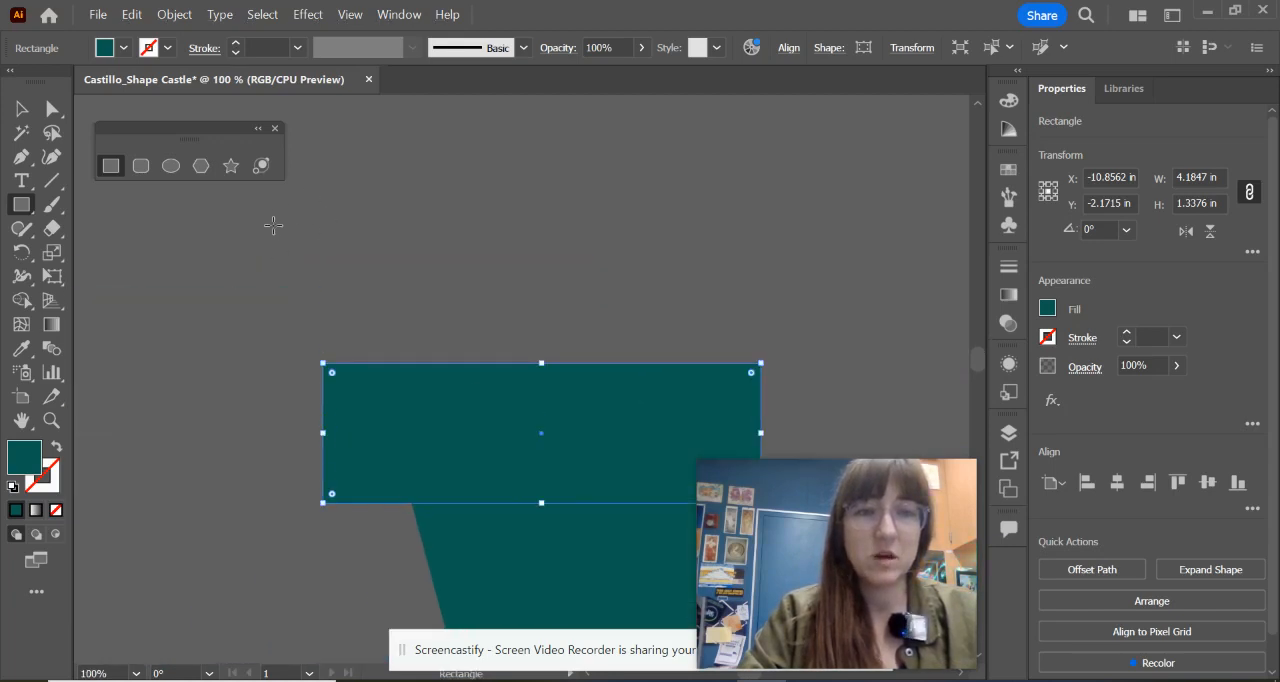
pyautogui.moveTo(273, 210); pyautogui.dragTo(352, 501)
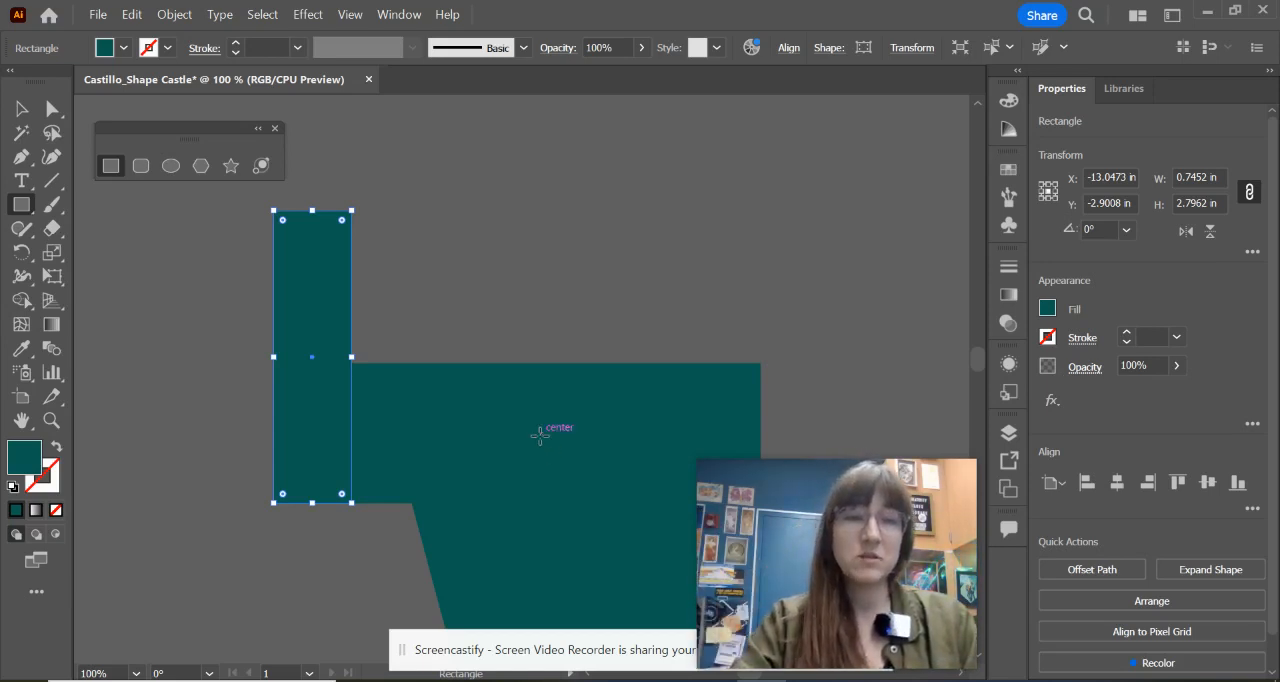
# Step: Try to duplicate the narrow rectangle to the right and repeat the copy into a row across the tower's cap
pyautogui.click(23, 109)
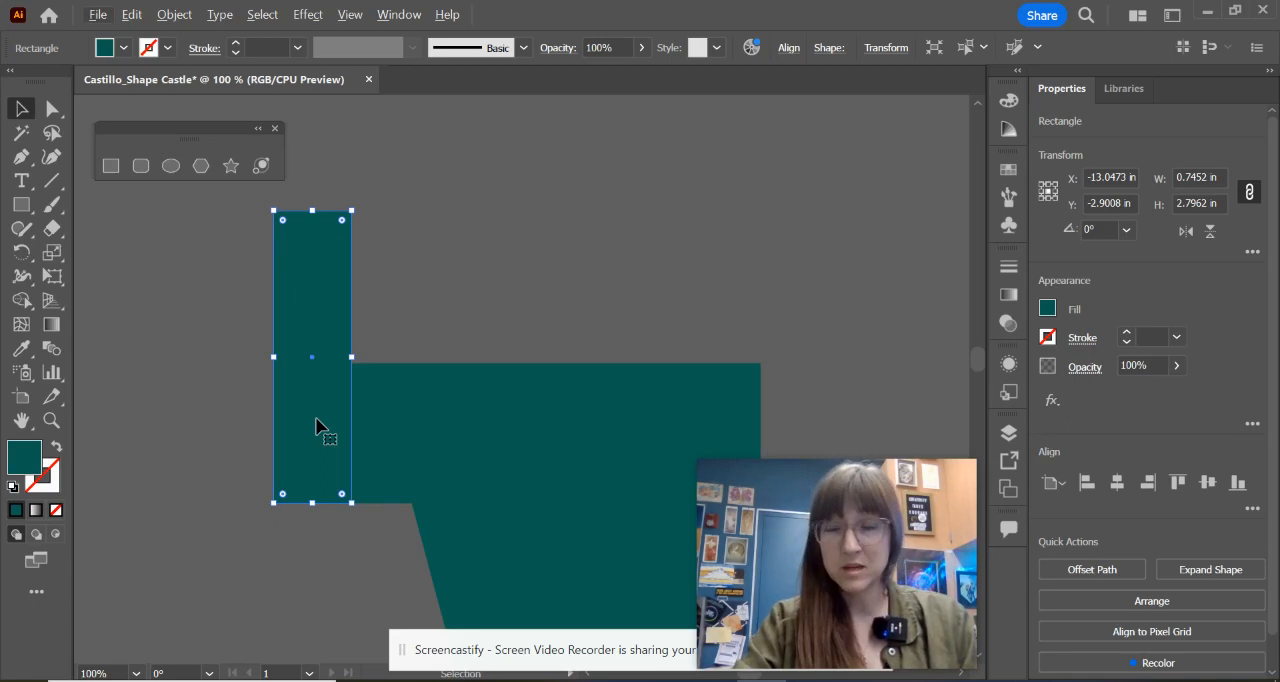
pyautogui.moveTo(317, 426); pyautogui.dragTo(448, 436)
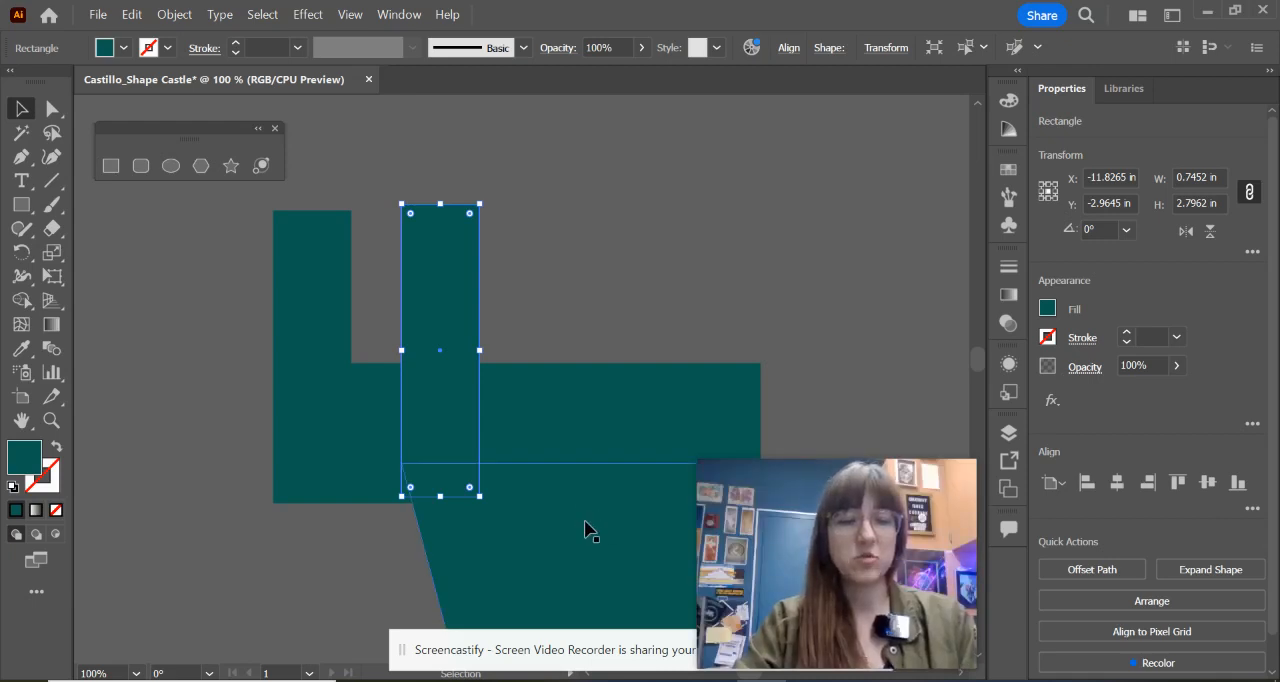
pyautogui.press('a')
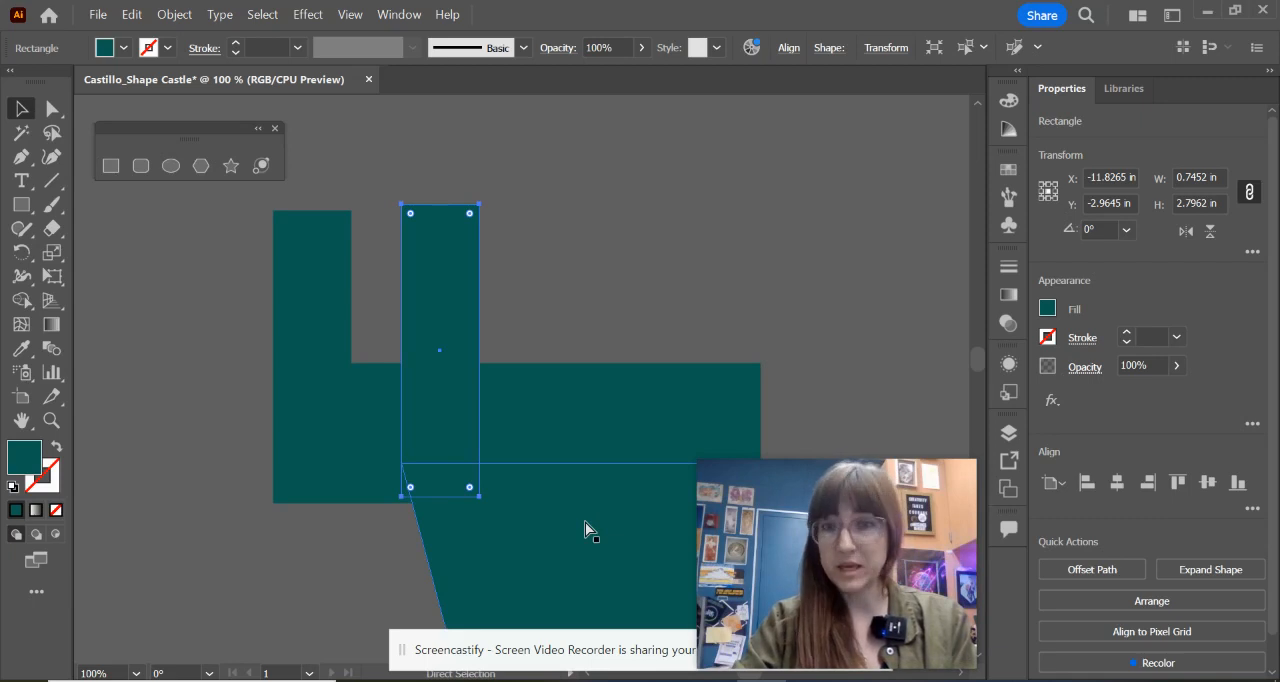
pyautogui.hotkey('ctrl', 'd')
pyautogui.hotkey('ctrl', 'd')
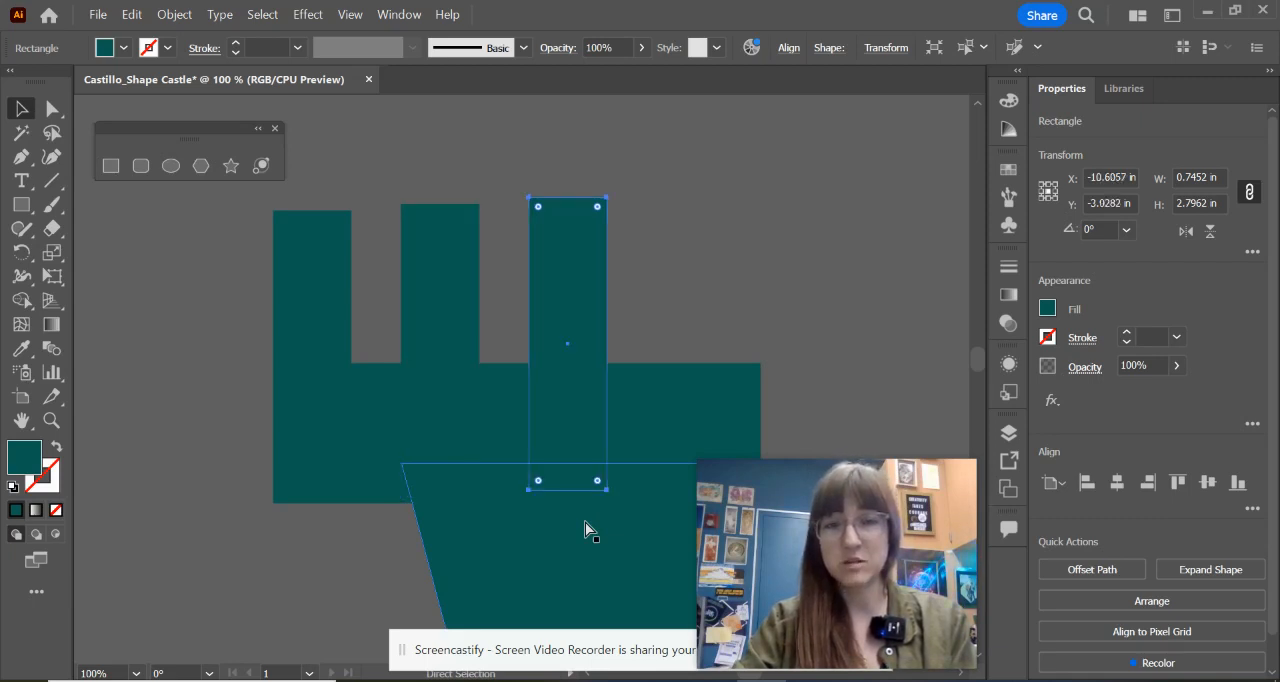
pyautogui.hotkey('ctrl', 'd')
pyautogui.press('v')
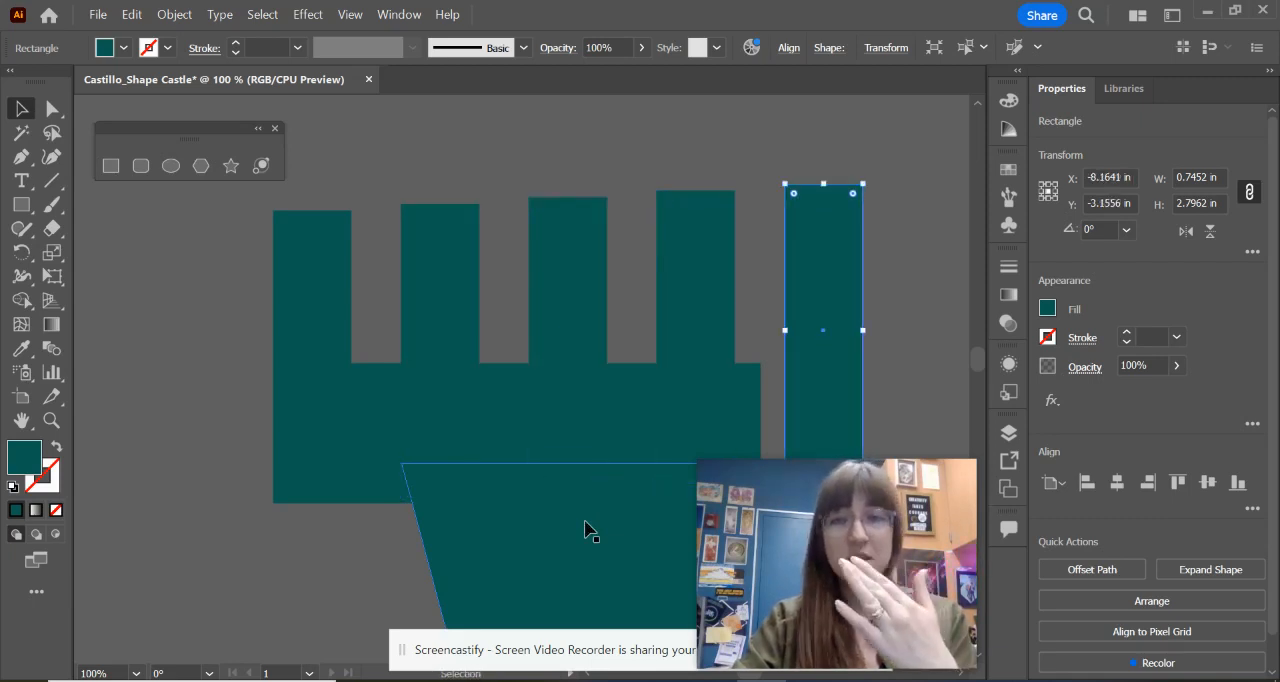
pyautogui.moveTo(560, 486); pyautogui.dragTo(475, 467)
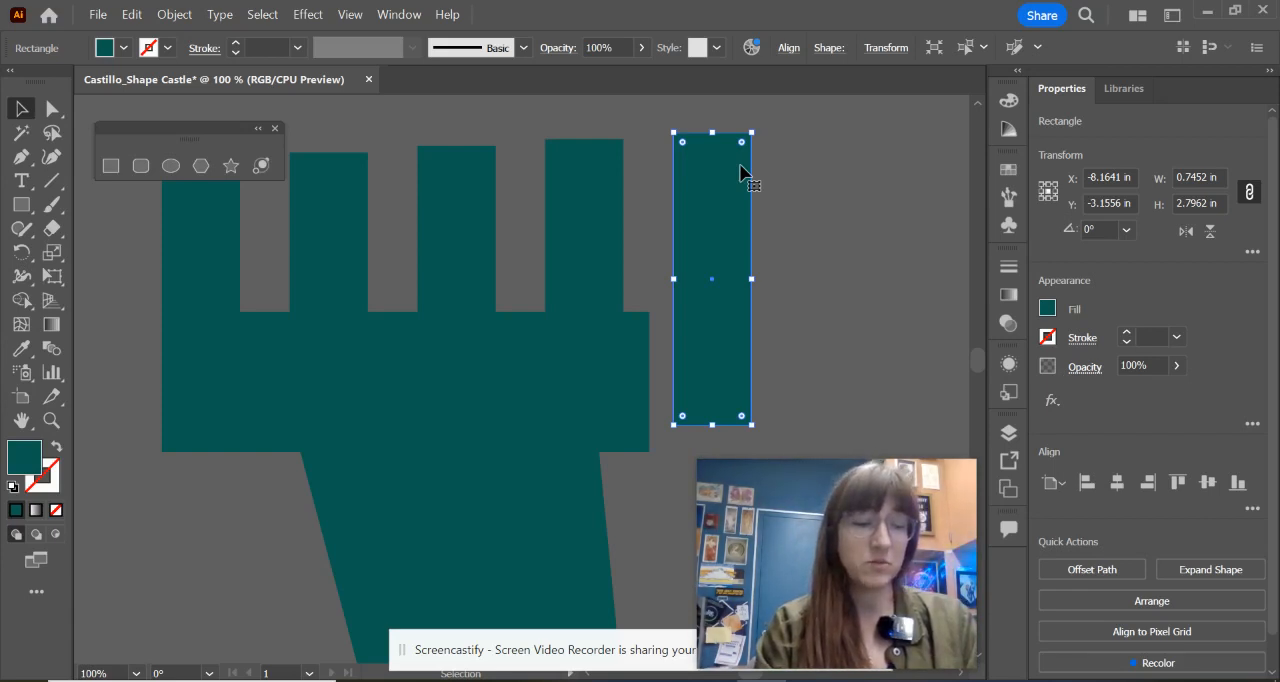
# Step: Undo the slanting row of copies, leaving only the original narrow rectangle
pyautogui.hotkey('ctrl', 'z')
pyautogui.hotkey('ctrl', 'z')
pyautogui.hotkey('ctrl', 'z')
pyautogui.hotkey('ctrl', 'z')
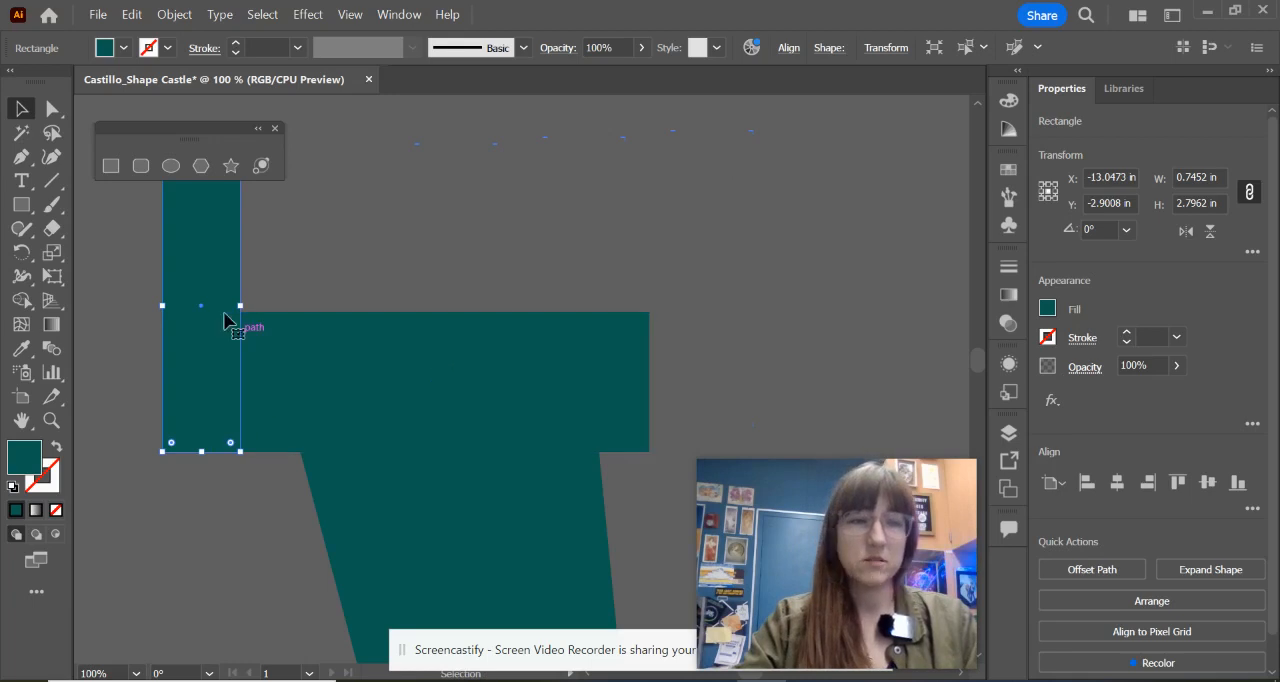
# Step: Duplicate the narrow rectangle straight to the right and repeat the copy three times to form five evenly spaced battlements
pyautogui.moveTo(203, 374); pyautogui.dragTo(336, 380)
pyautogui.hotkey('ctrl', 'd')
pyautogui.hotkey('ctrl', 'd')
pyautogui.hotkey('ctrl', 'd')
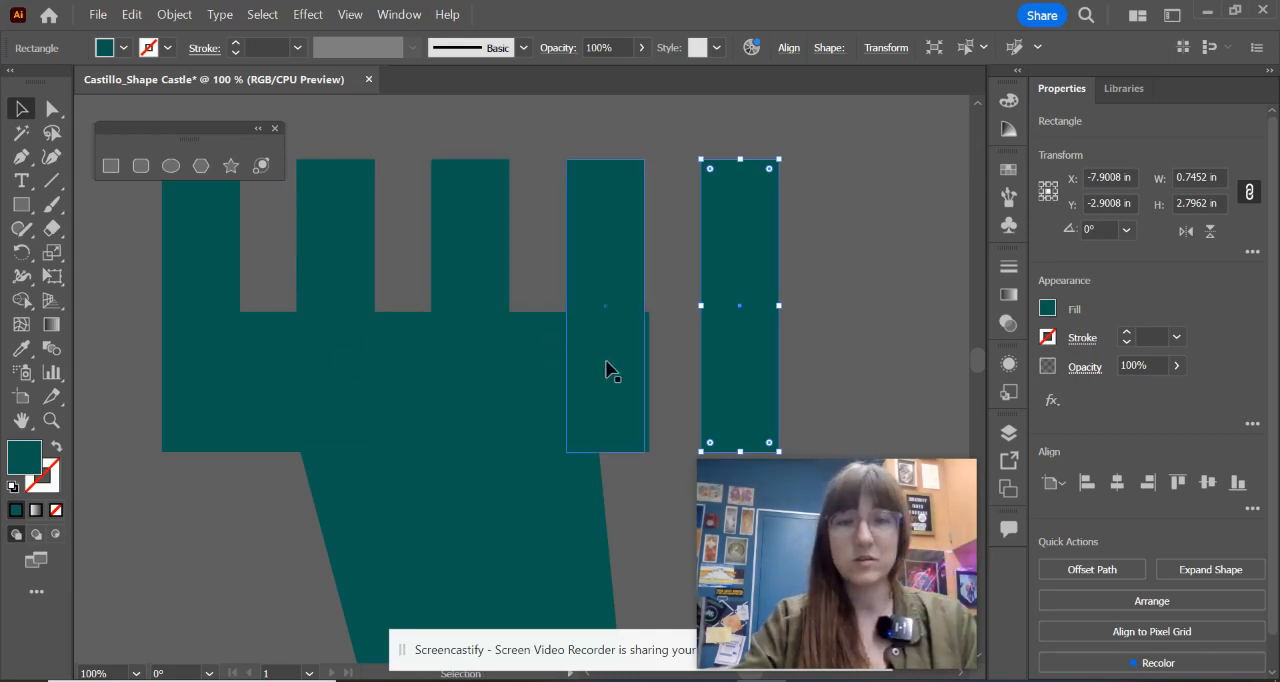
# Step: Widen the horizontal cap rectangle to about 4.94 in so it reaches the rightmost battlement
pyautogui.scroll(-2, 608, 364)
pyautogui.moveTo(637, 364); pyautogui.dragTo(540, 346)
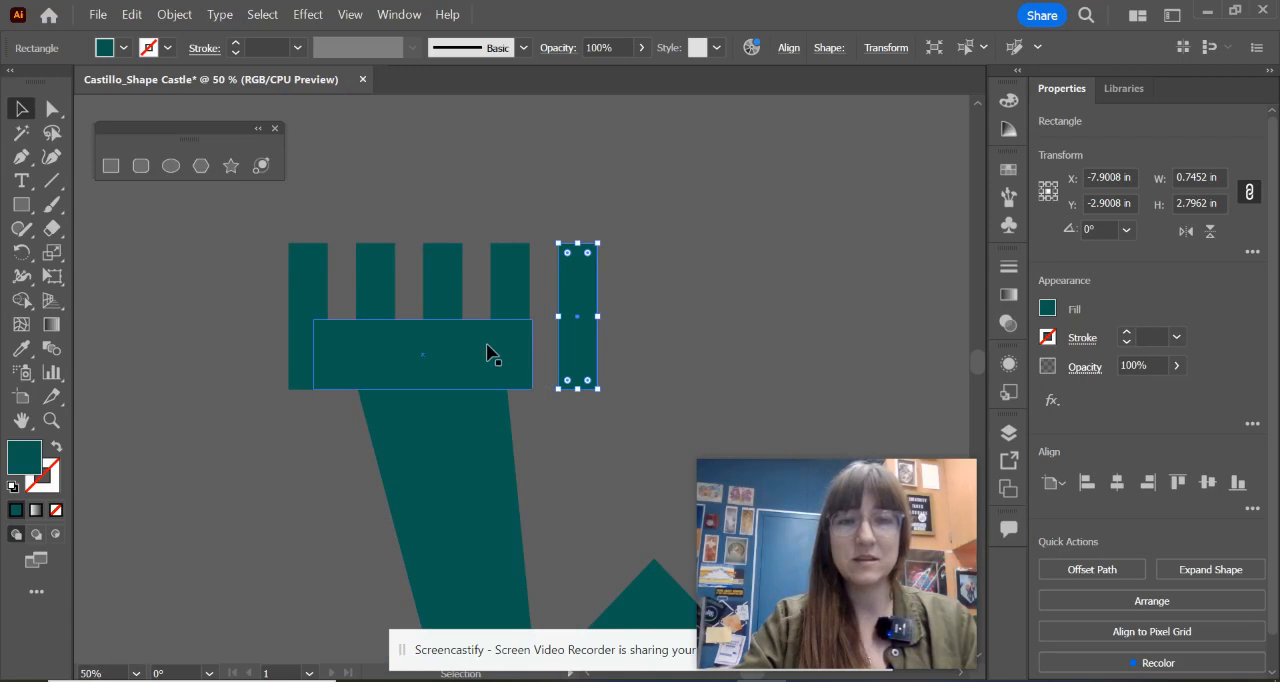
pyautogui.click(487, 346)
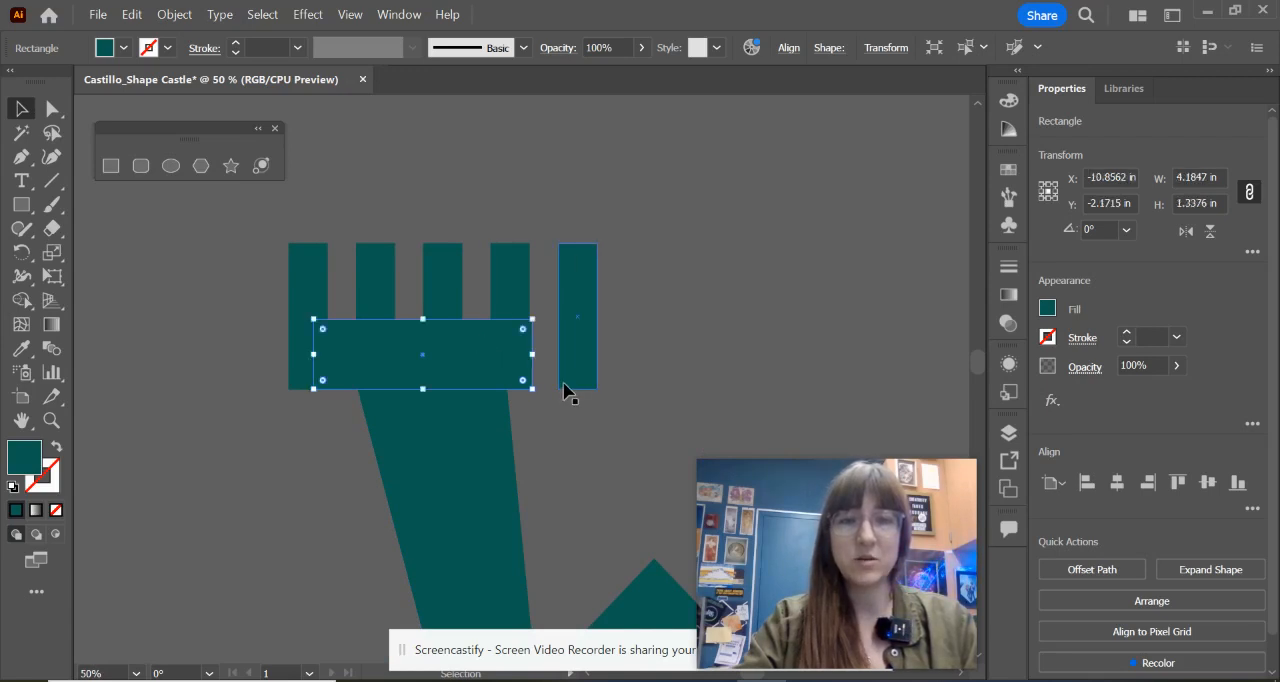
pyautogui.moveTo(529, 358); pyautogui.dragTo(587, 372)
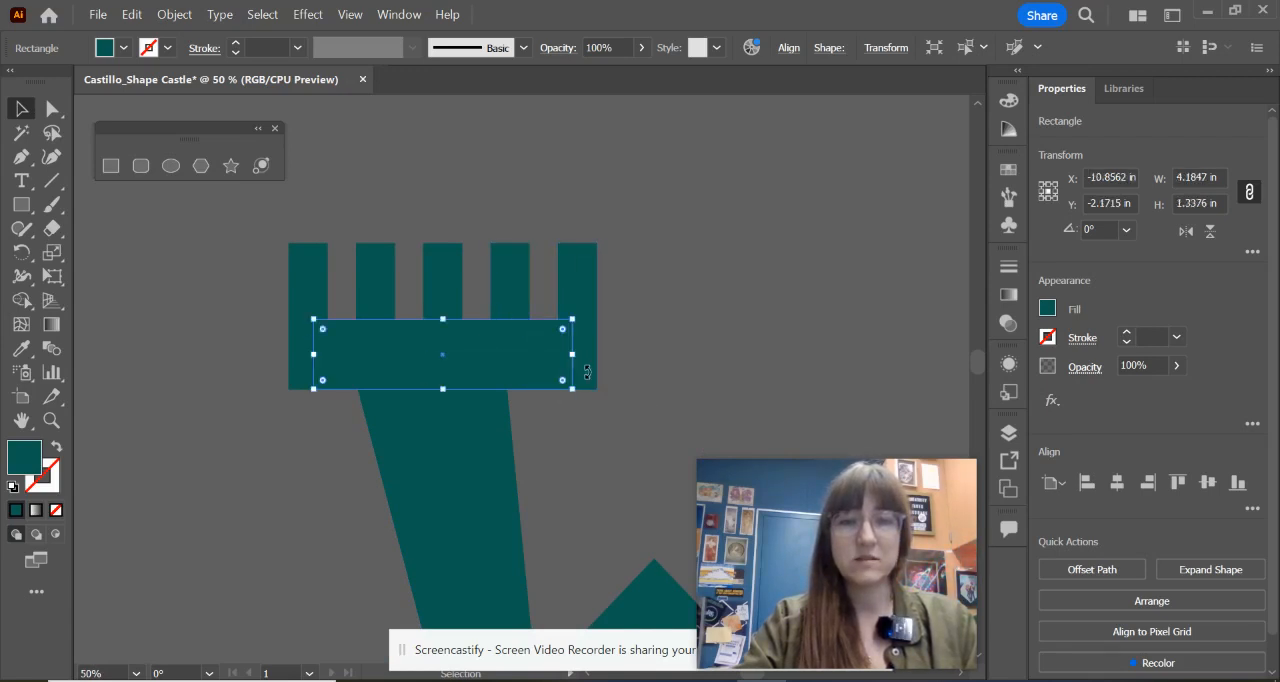
pyautogui.click(622, 431)
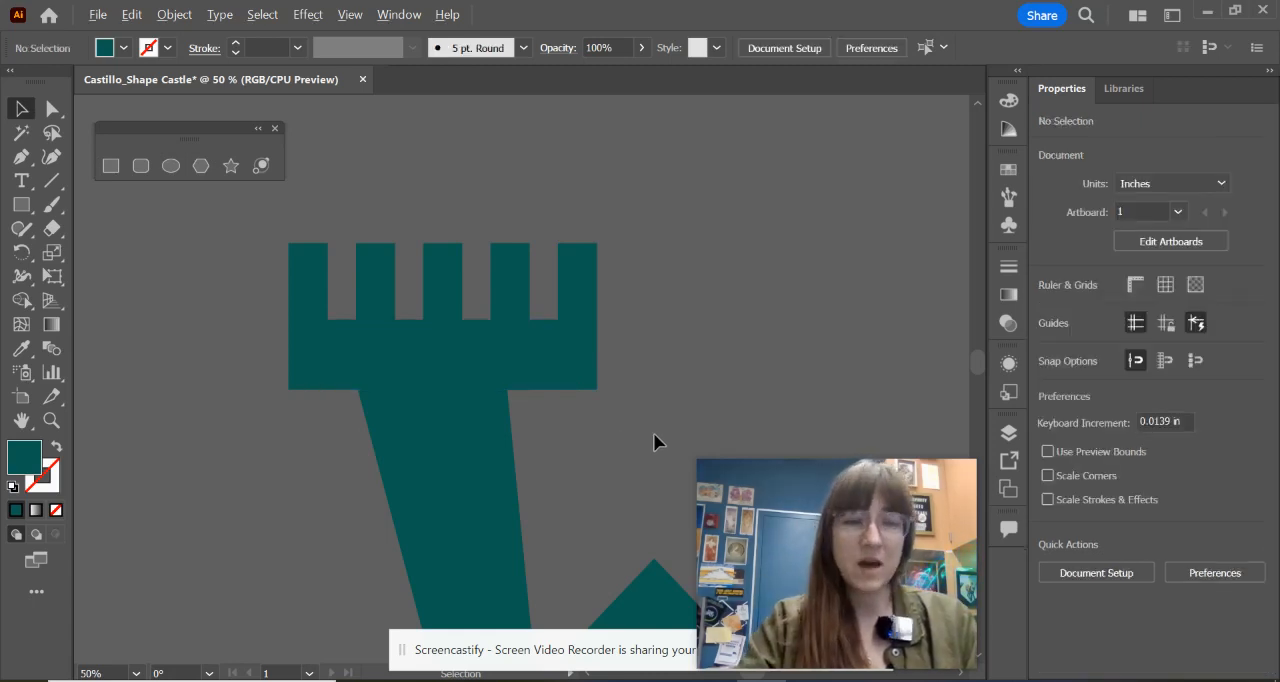
# Step: Select the cap and all five battlements, scale them down together, and centre them on top of the left tower
pyautogui.scroll(-2, 627, 428)
pyautogui.moveTo(637, 456); pyautogui.dragTo(498, 244)
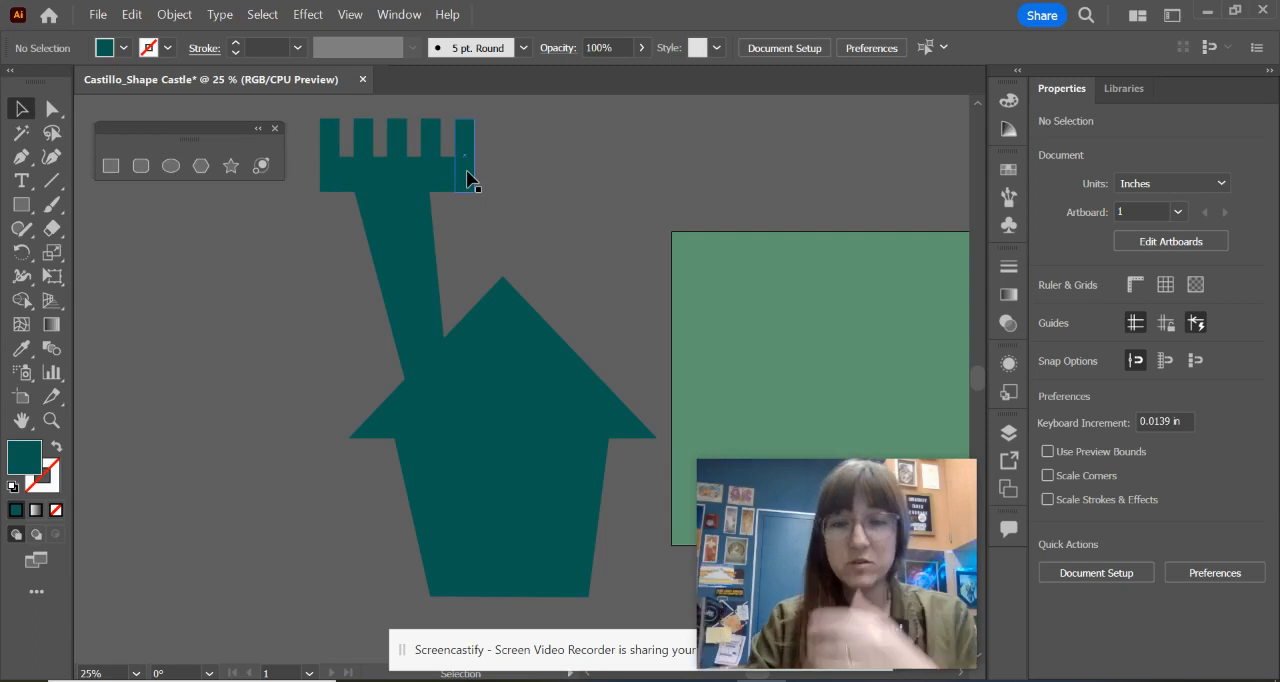
pyautogui.scroll(1, 520, 166)
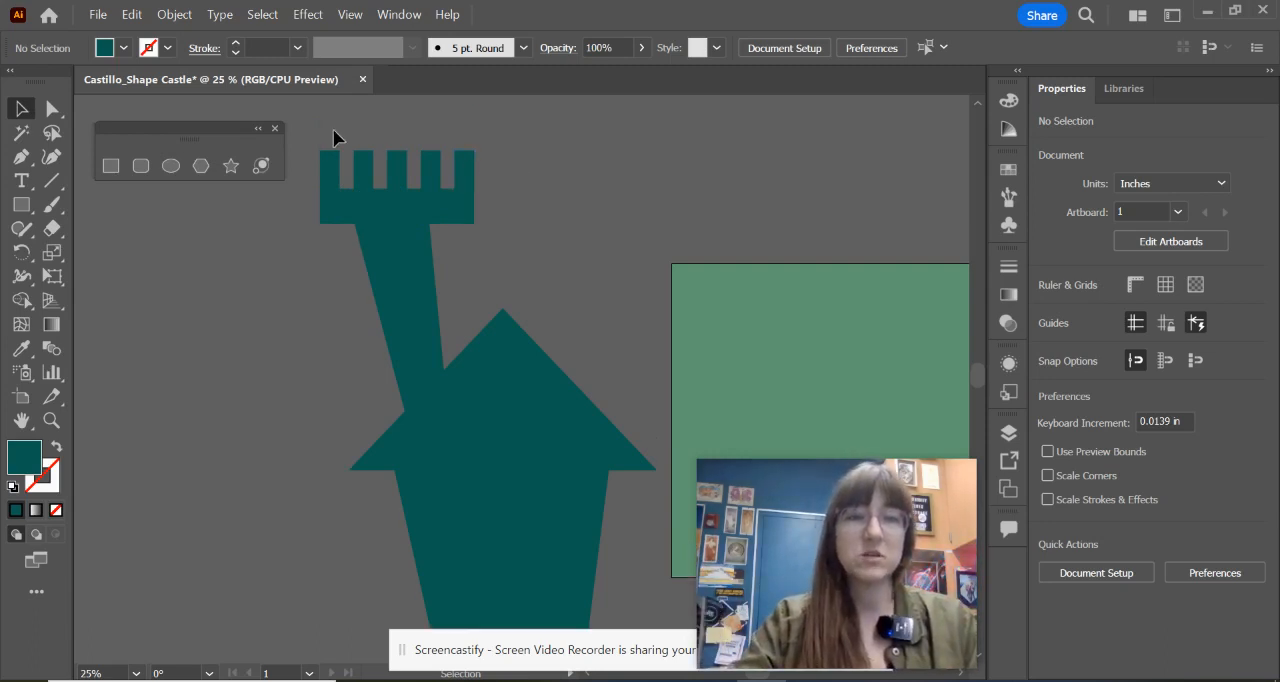
pyautogui.click(487, 200)
pyautogui.moveTo(458, 204); pyautogui.dragTo(447, 208)
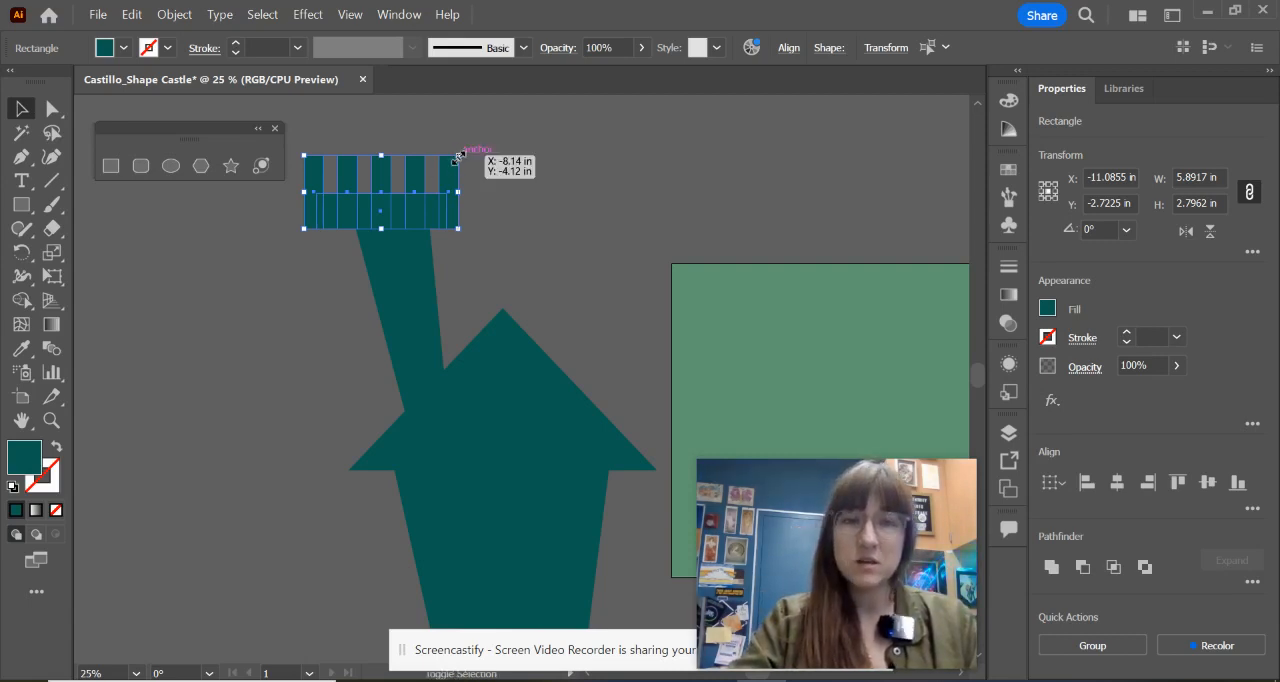
pyautogui.moveTo(461, 157); pyautogui.dragTo(415, 197)
pyautogui.click(515, 202)
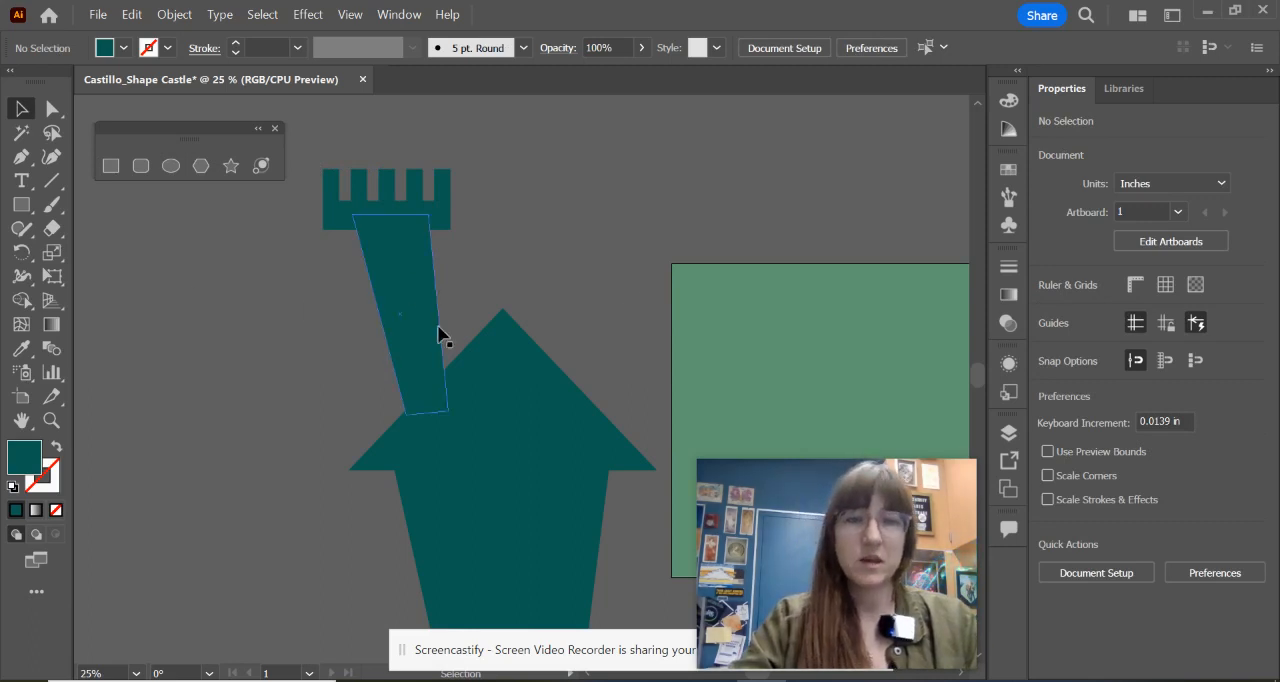
# Step: Check the castle reference image and make a copy of the left tower's tapered shape reflected across the vertical axis
pyautogui.scroll(1, 589, 321)
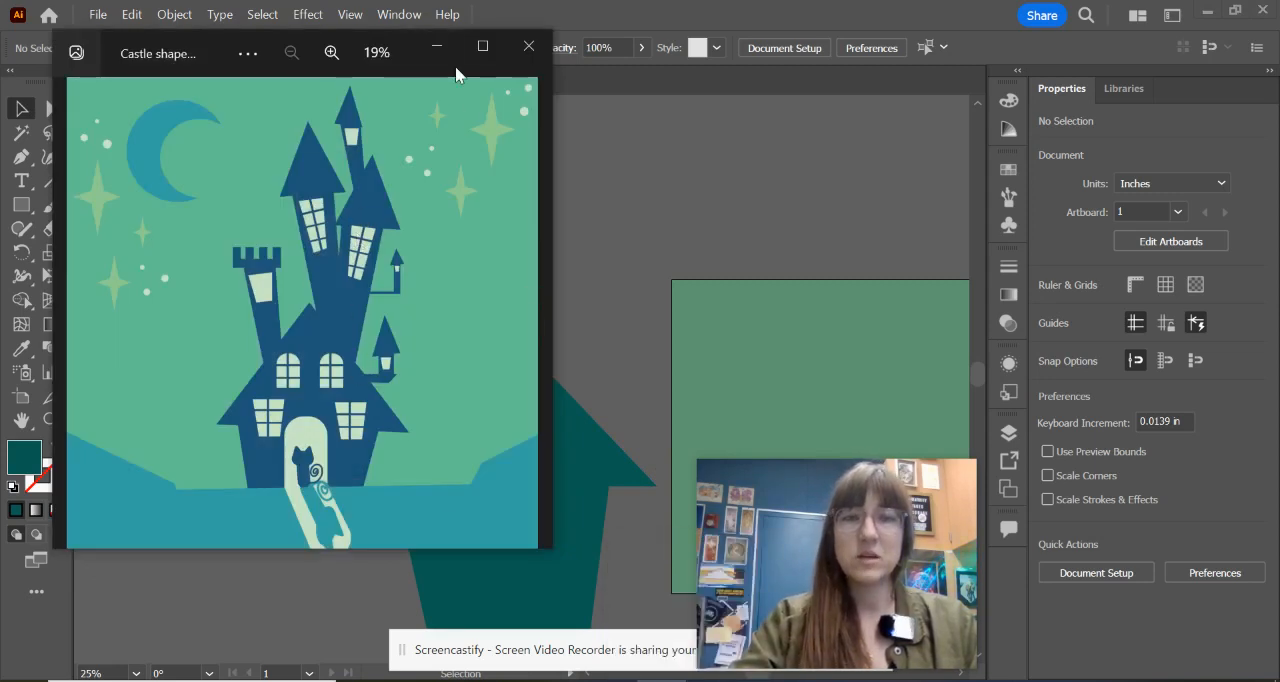
pyautogui.click(437, 46)
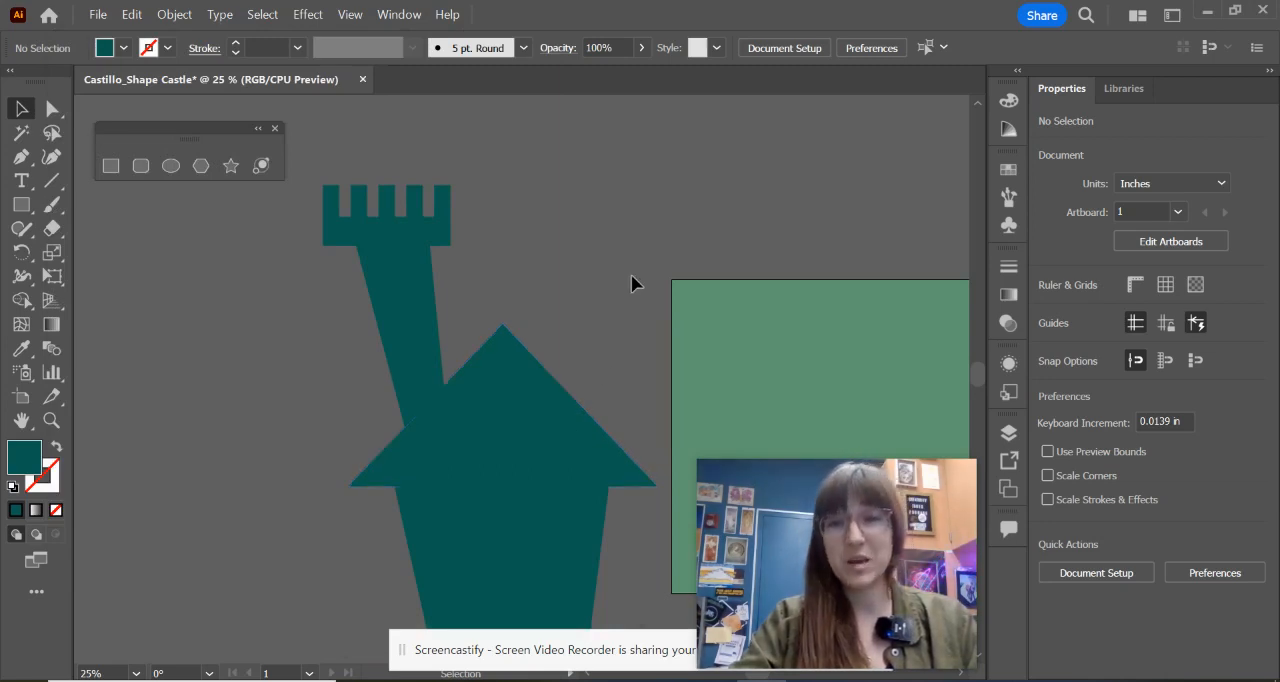
pyautogui.click(398, 277)
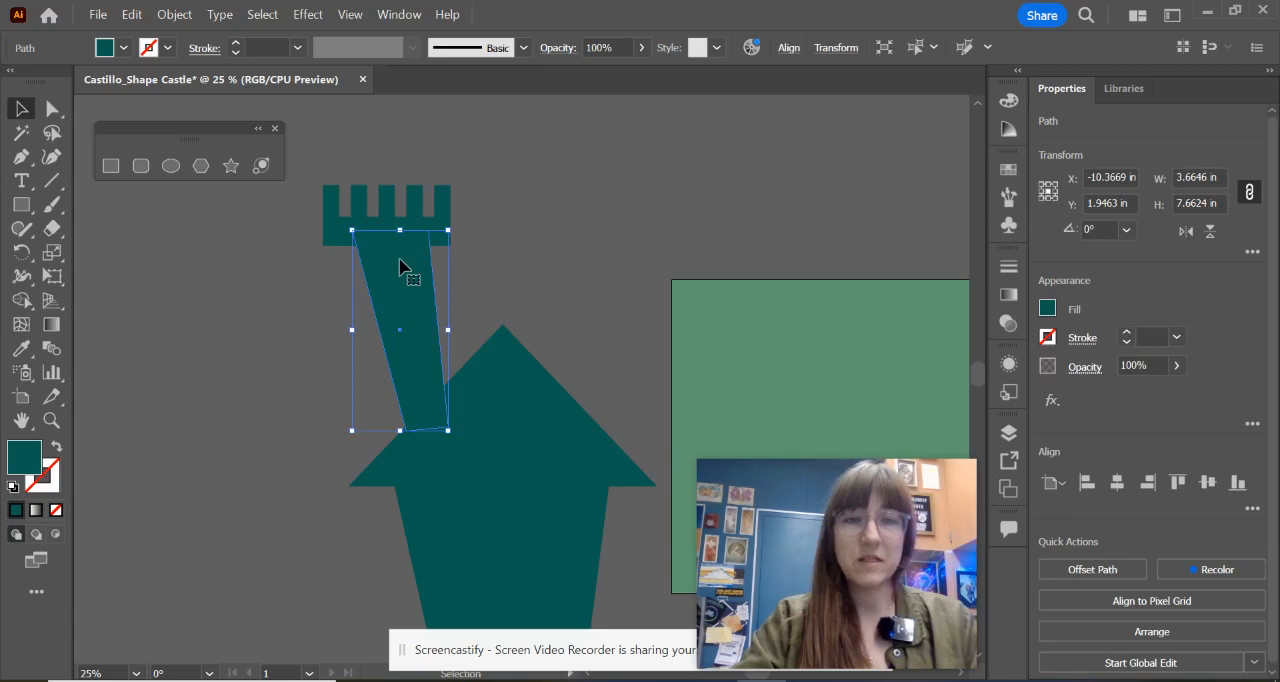
pyautogui.rightClick(400, 262)
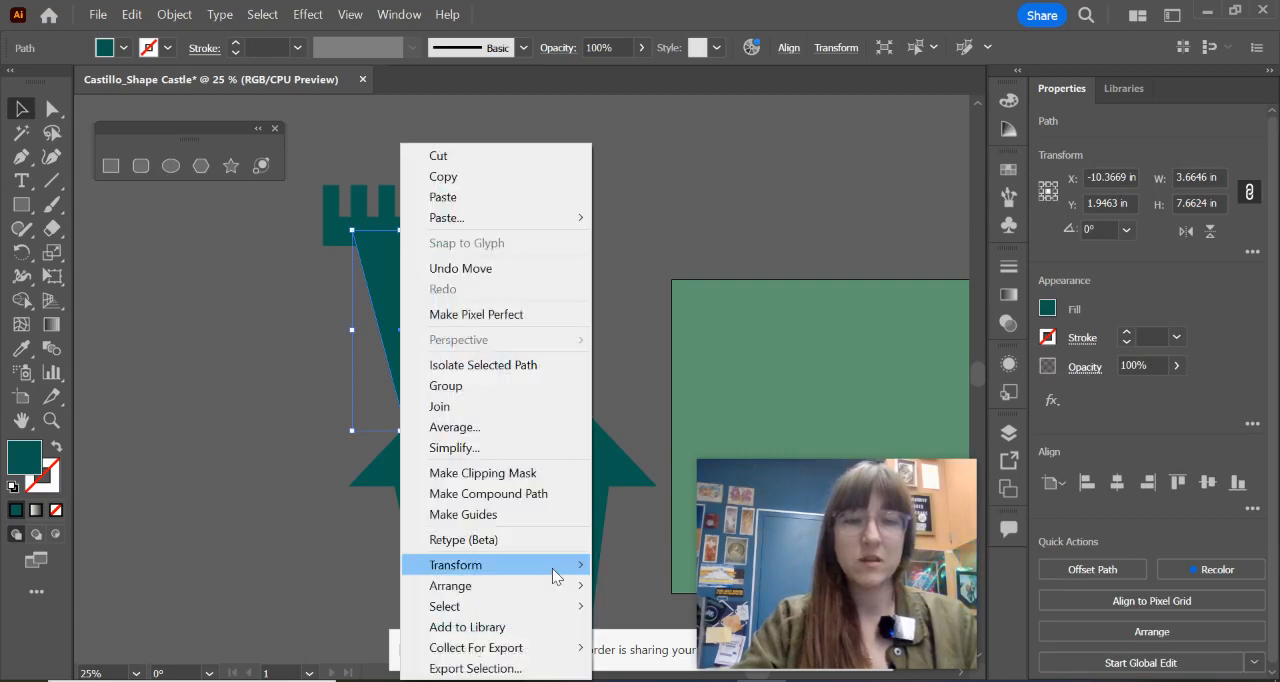
pyautogui.moveTo(548, 572)
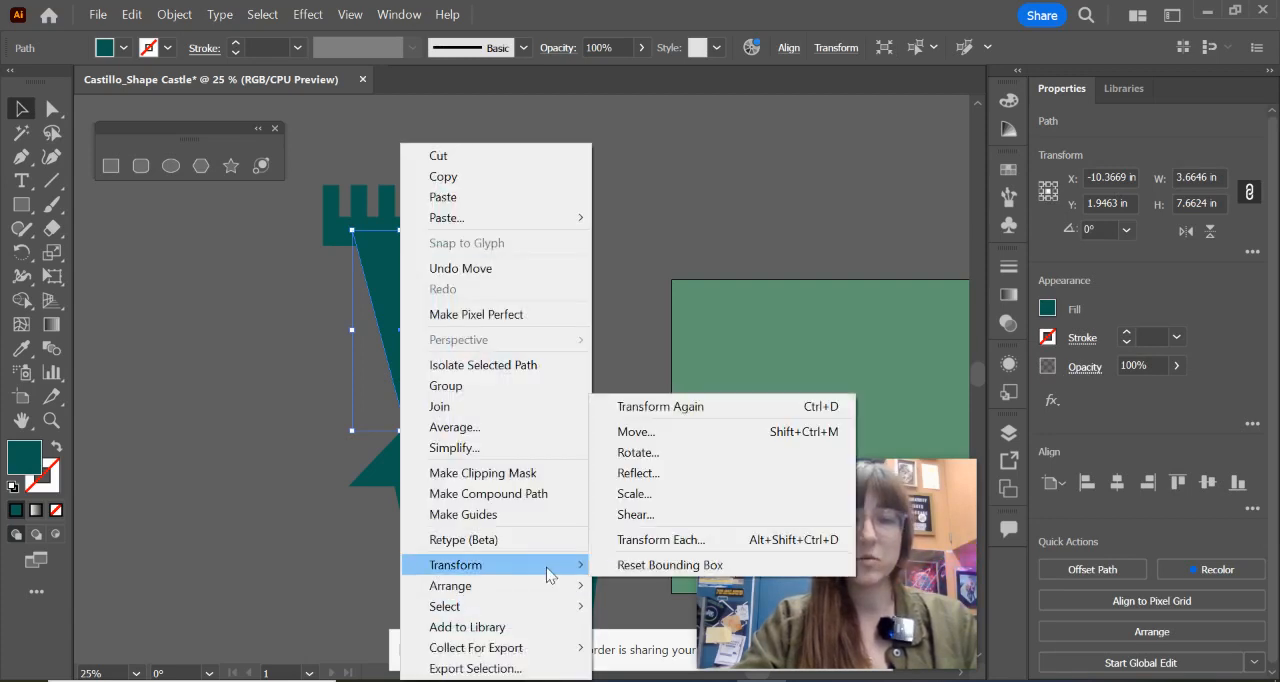
pyautogui.click(637, 476)
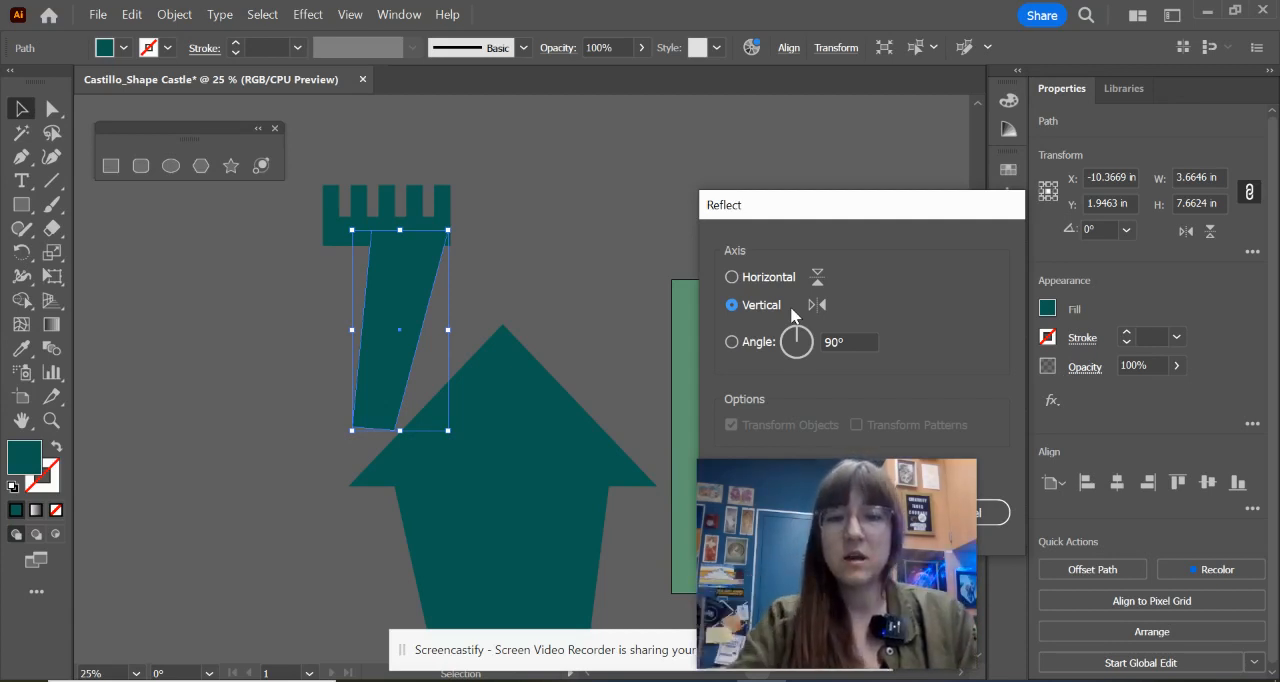
pyautogui.moveTo(875, 212); pyautogui.dragTo(730, 139)
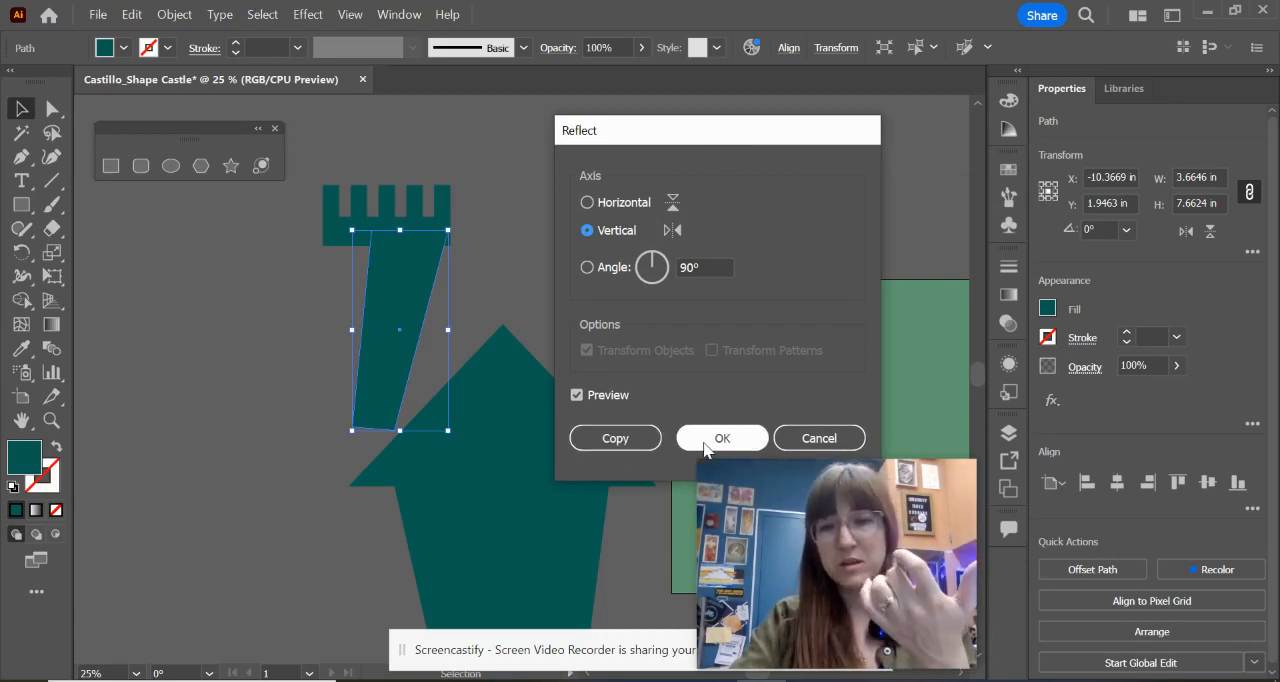
pyautogui.click(651, 437)
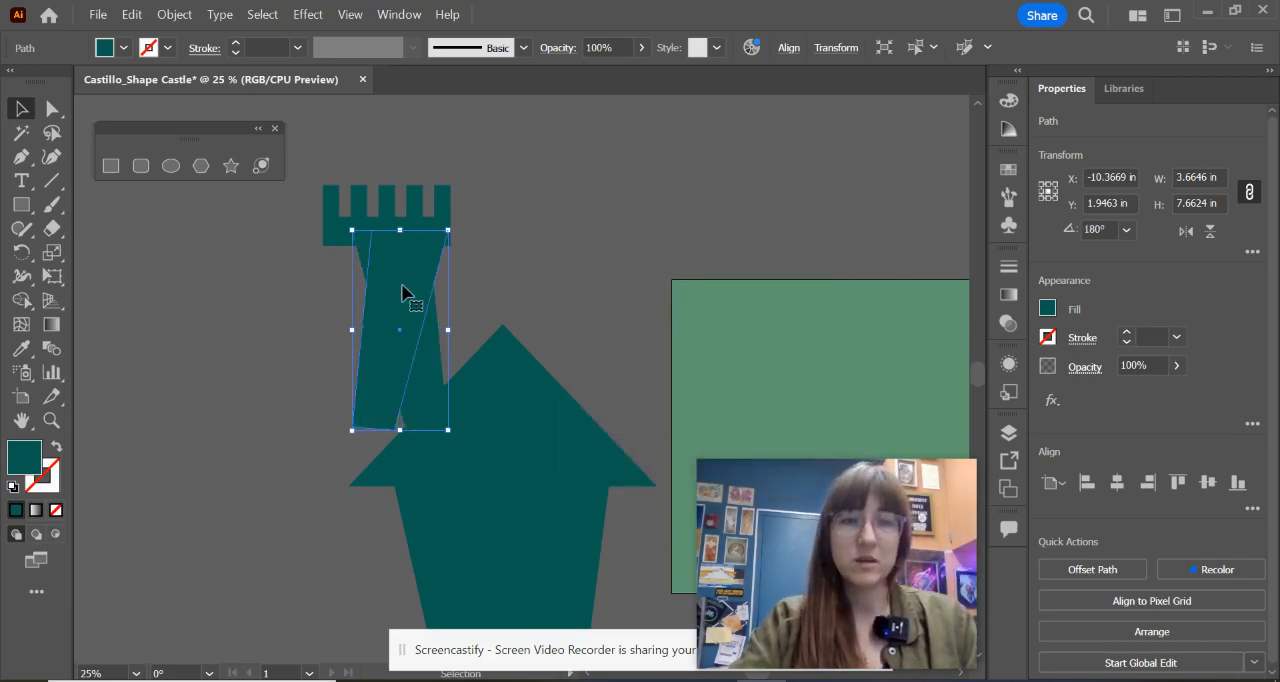
# Step: Place the reflected tower on the roof's right slope and enlarge it to about 5.62 by 11.96 in
pyautogui.moveTo(406, 294); pyautogui.dragTo(581, 321)
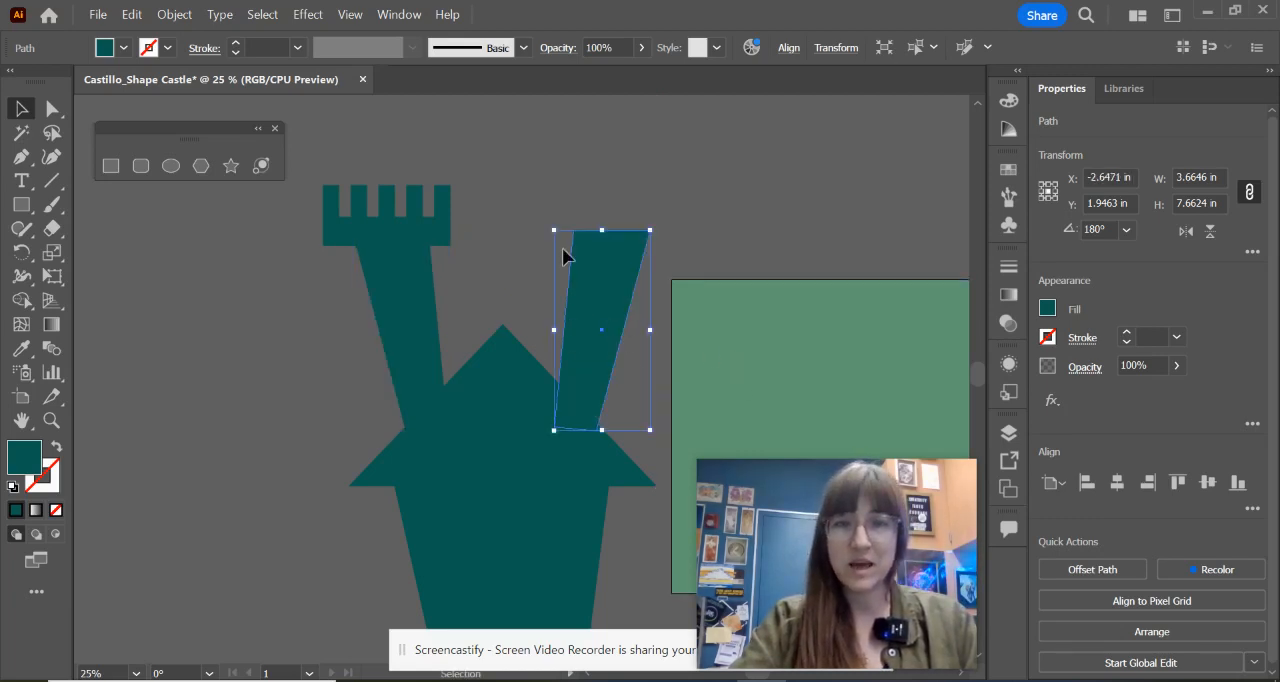
pyautogui.moveTo(556, 228); pyautogui.dragTo(502, 117)
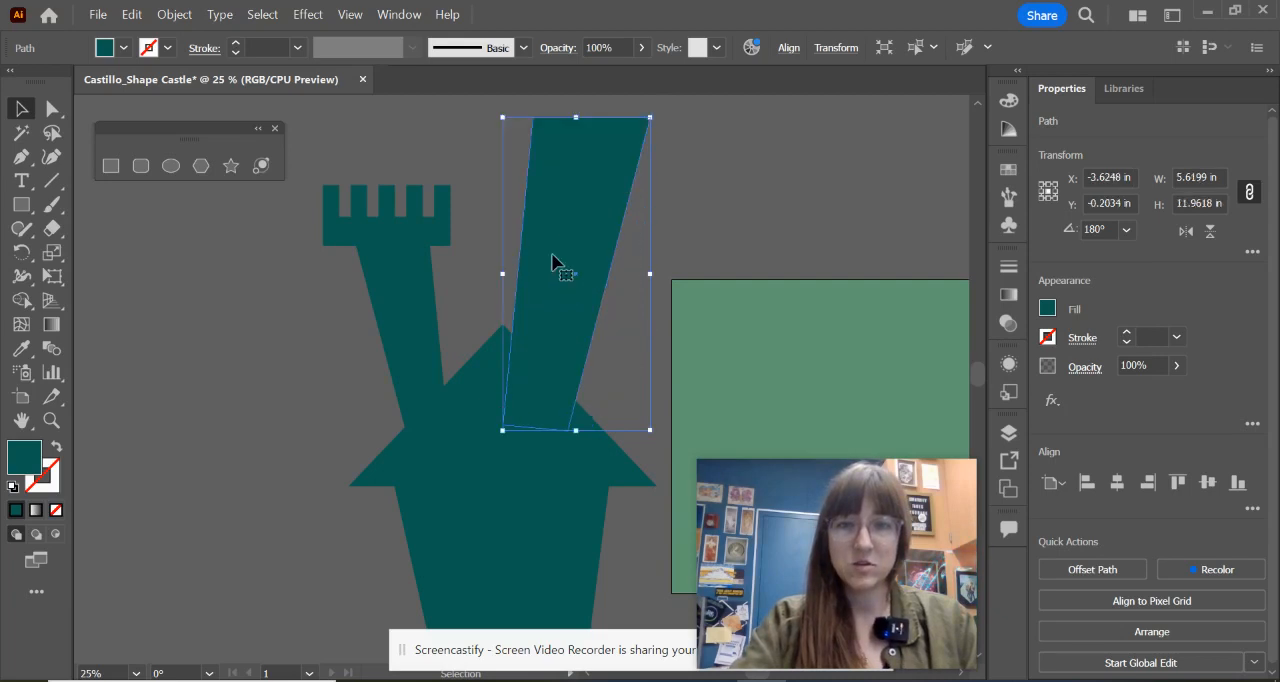
pyautogui.moveTo(565, 268); pyautogui.dragTo(594, 286)
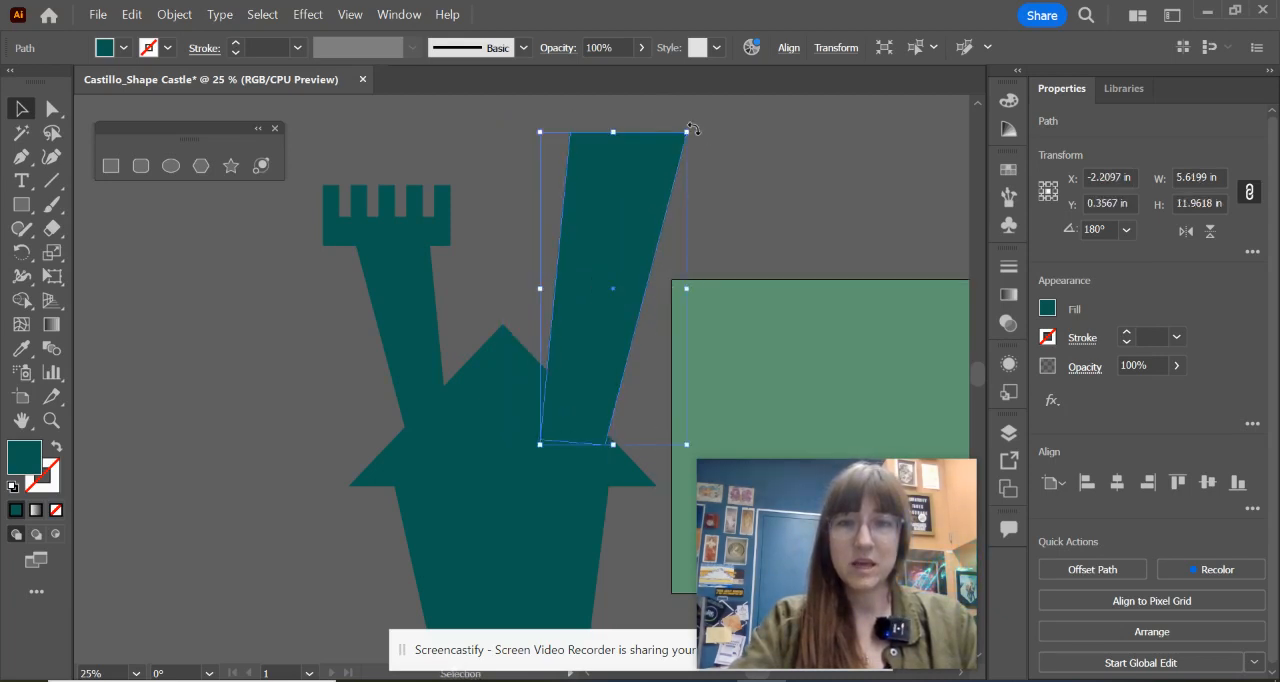
# Step: Rotate and nudge the large right tower so it leans outward with its base on the roof's right slope
pyautogui.moveTo(696, 127); pyautogui.dragTo(678, 122)
pyautogui.moveTo(617, 271); pyautogui.dragTo(613, 284)
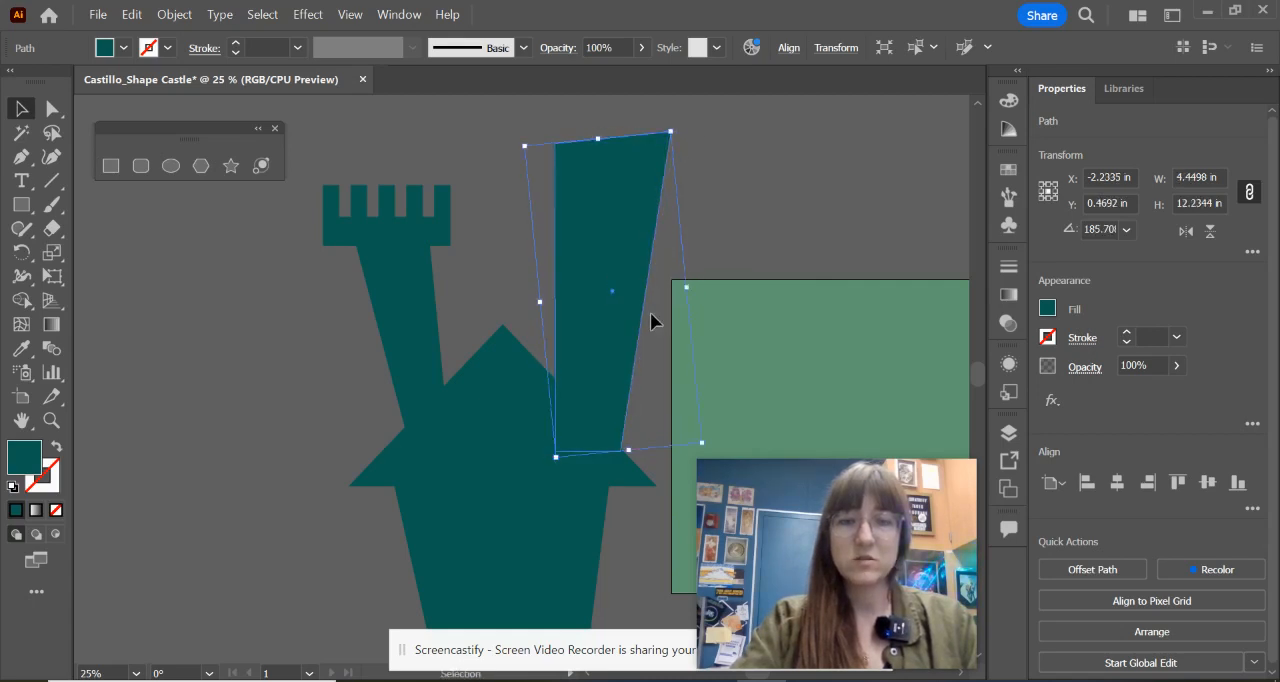
pyautogui.click(673, 121)
pyautogui.click(654, 148)
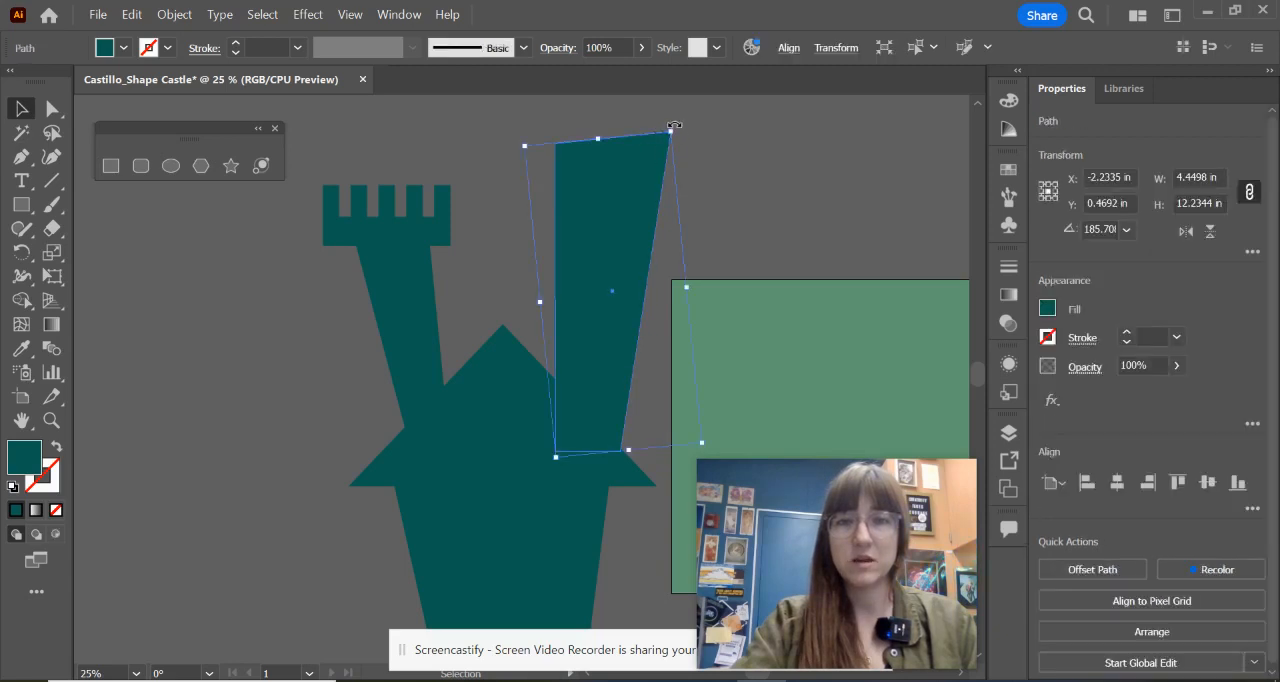
pyautogui.moveTo(675, 125); pyautogui.dragTo(697, 223)
pyautogui.click(829, 201)
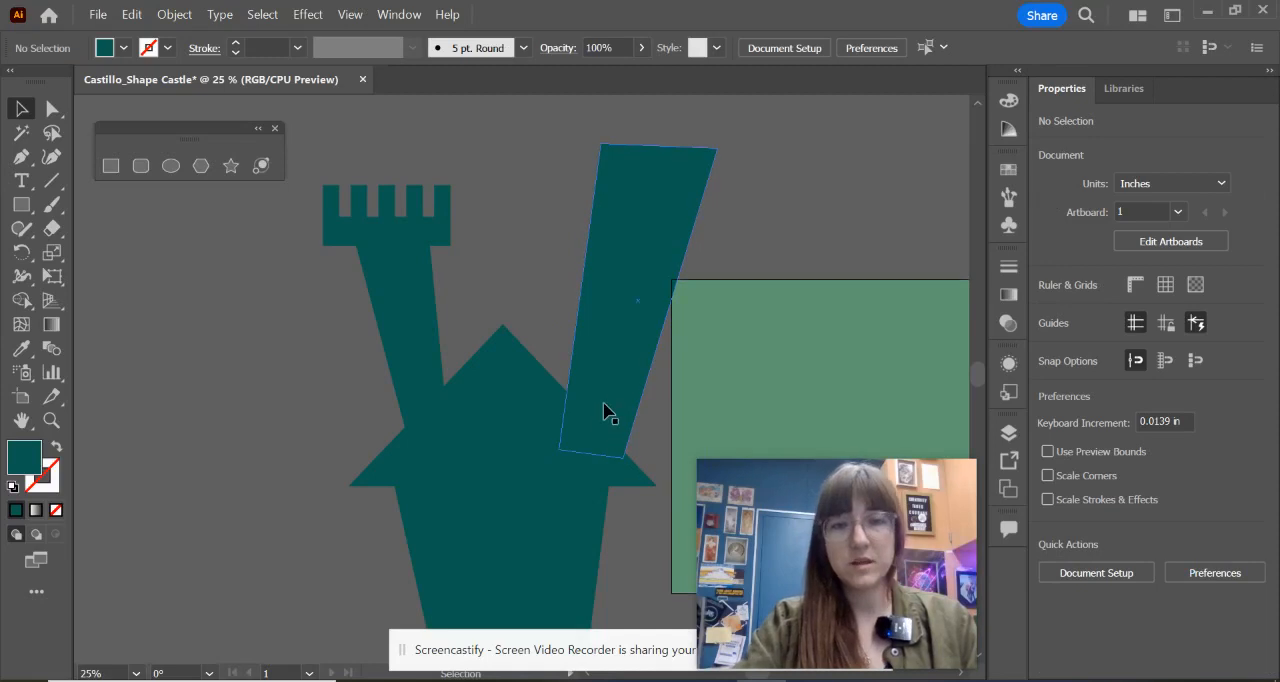
pyautogui.scroll(2, 661, 373)
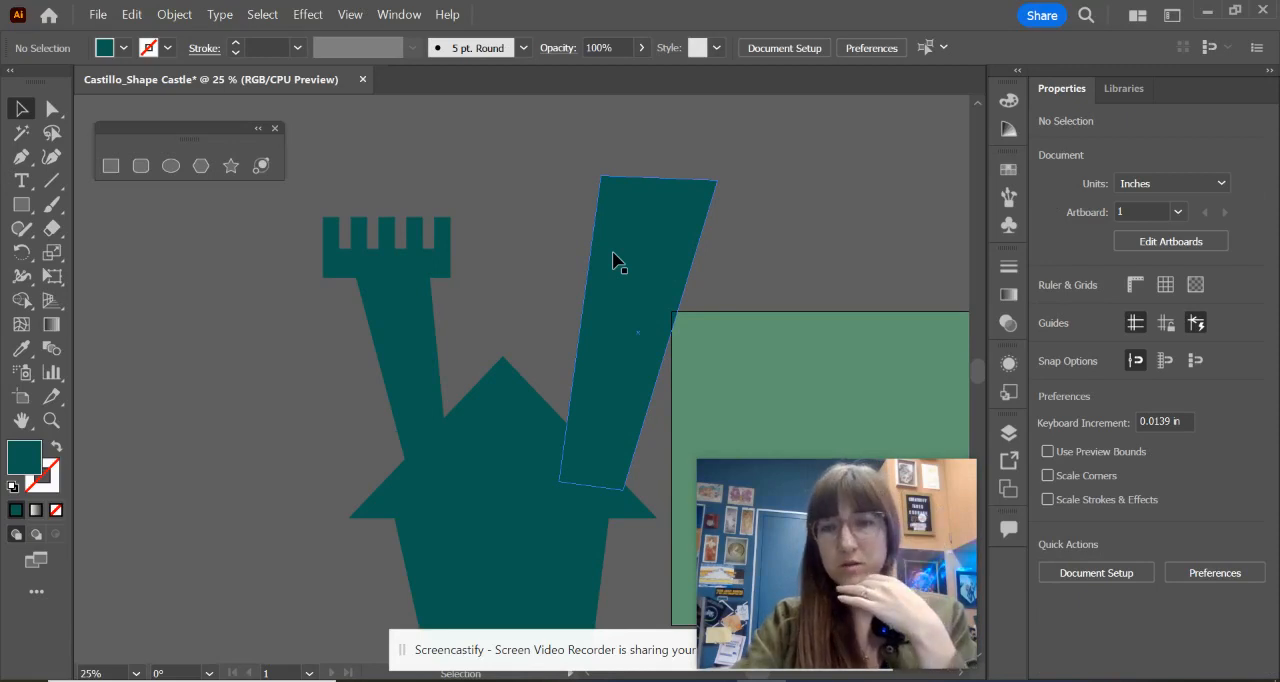
# Step: Place a copy of the castle's triangular roof on top of the right tower and scale it to about 6.77 by 4.46 in
pyautogui.click(528, 451)
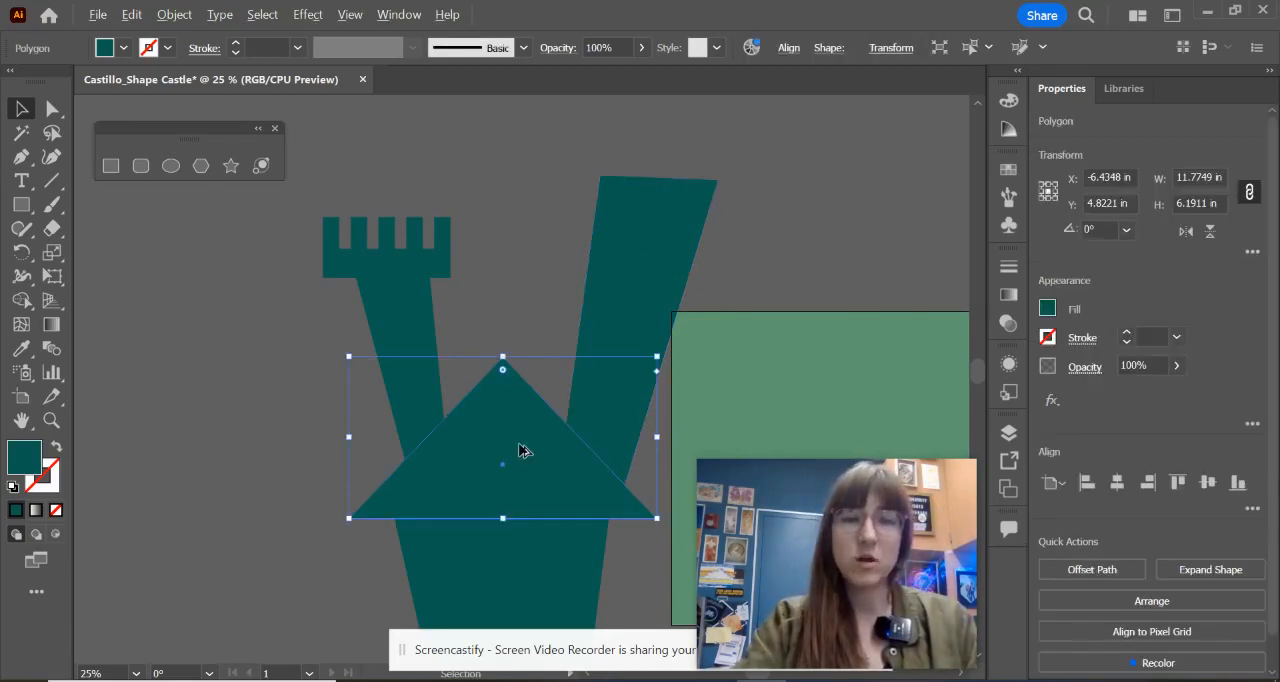
pyautogui.moveTo(519, 451); pyautogui.dragTo(686, 177)
pyautogui.scroll(3, 737, 284)
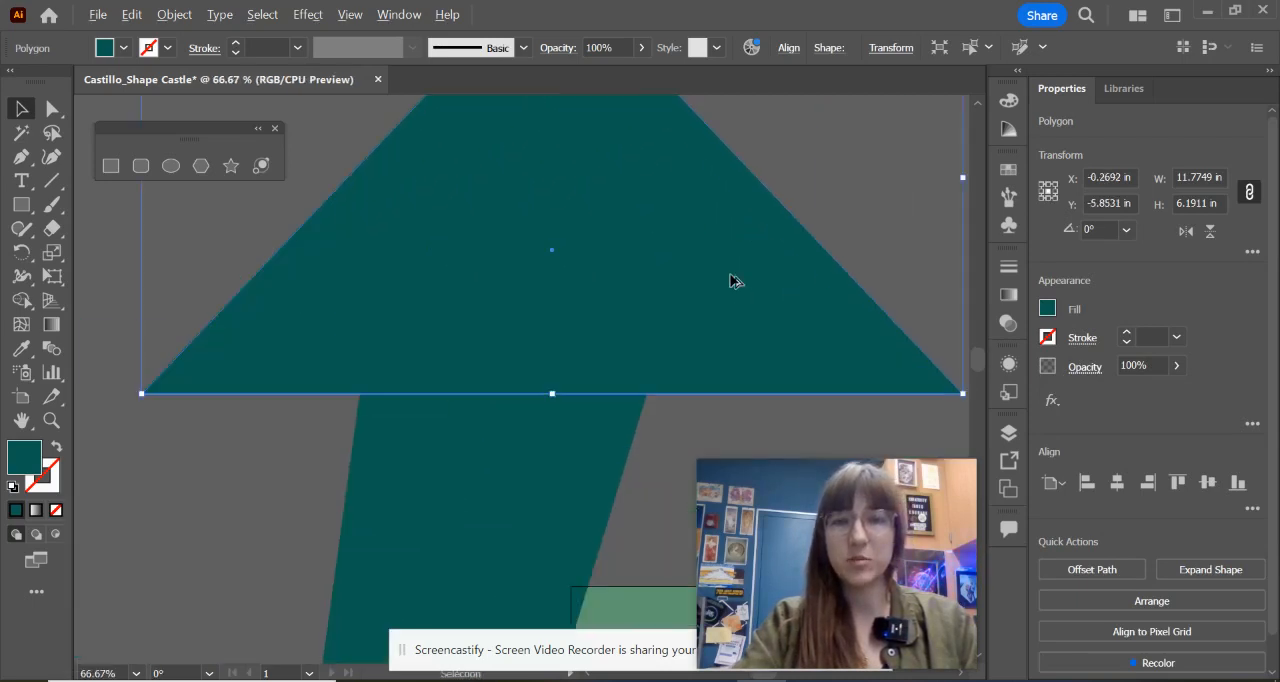
pyautogui.scroll(-1, 732, 277)
pyautogui.moveTo(732, 277); pyautogui.dragTo(627, 406)
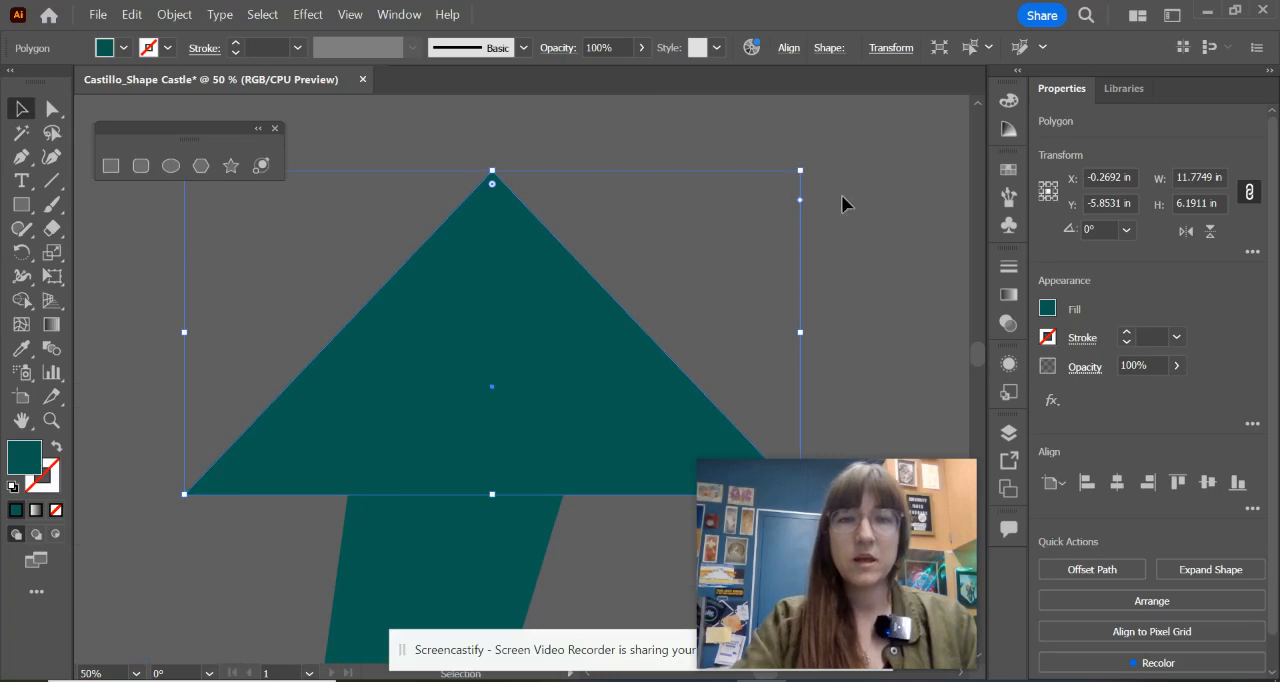
pyautogui.moveTo(800, 170); pyautogui.dragTo(539, 261)
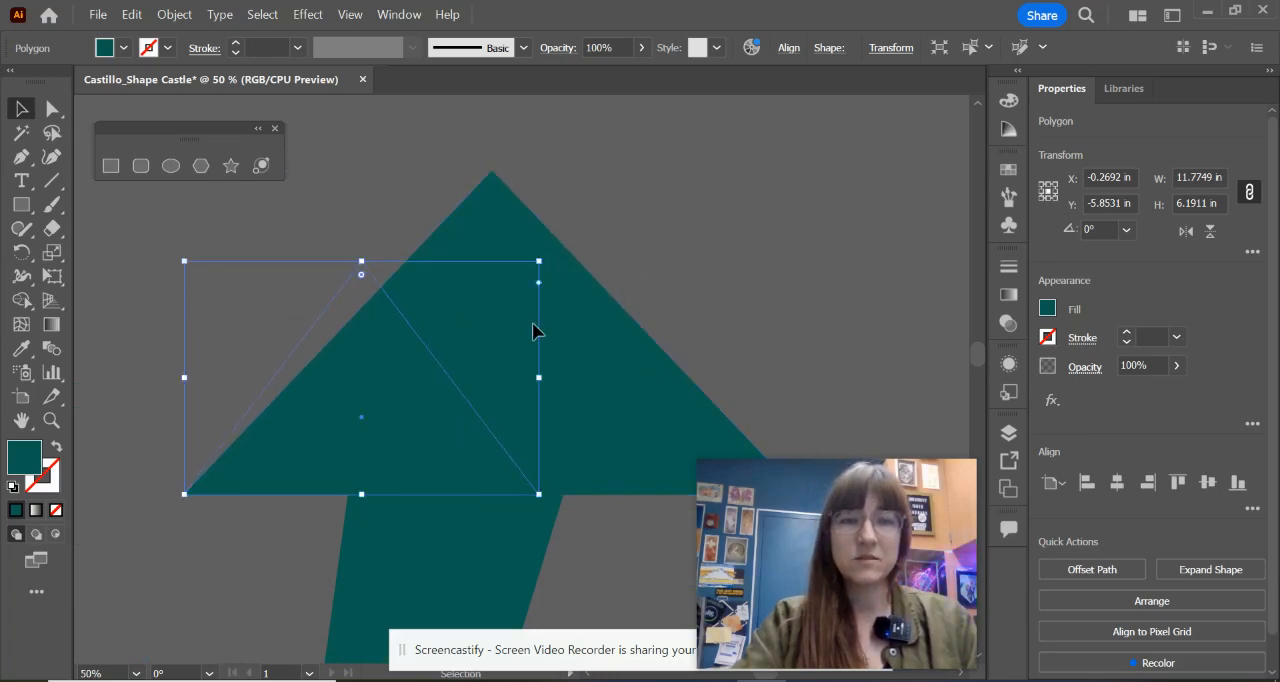
pyautogui.moveTo(346, 335); pyautogui.dragTo(458, 255)
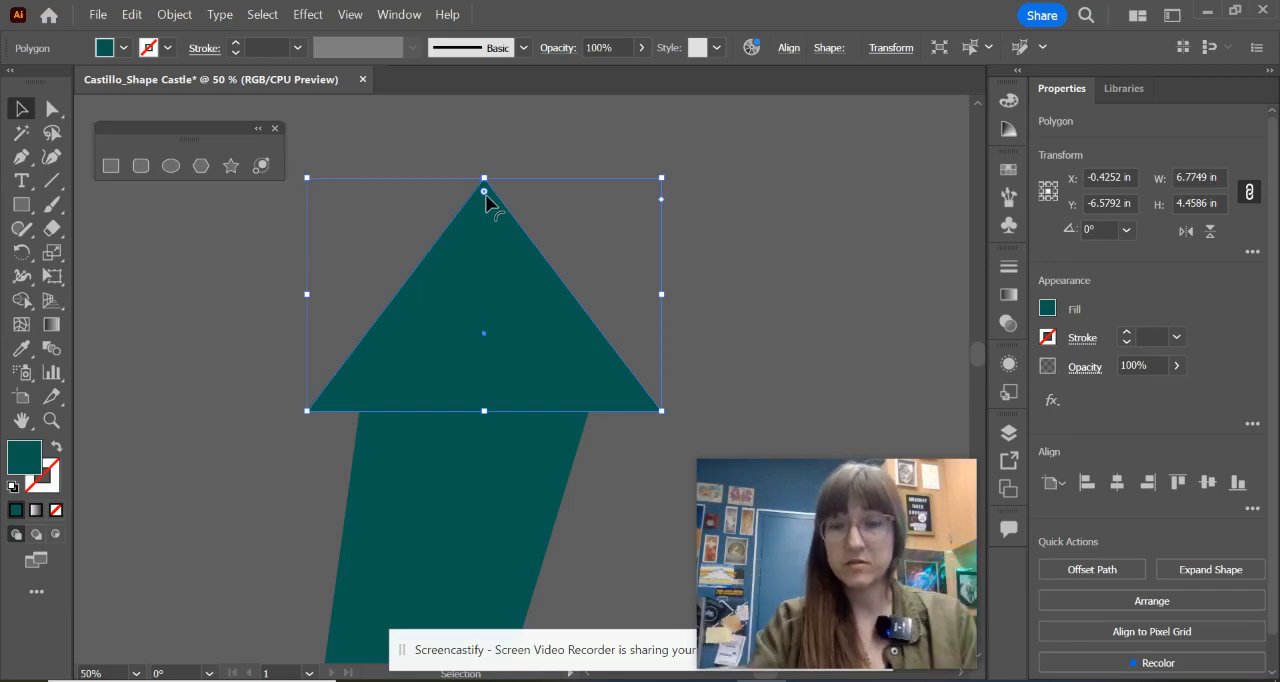
# Step: Slightly round the corners of the right tower's triangular roof and rotate it clockwise to match the tower's lean
pyautogui.moveTo(486, 197); pyautogui.dragTo(488, 222)
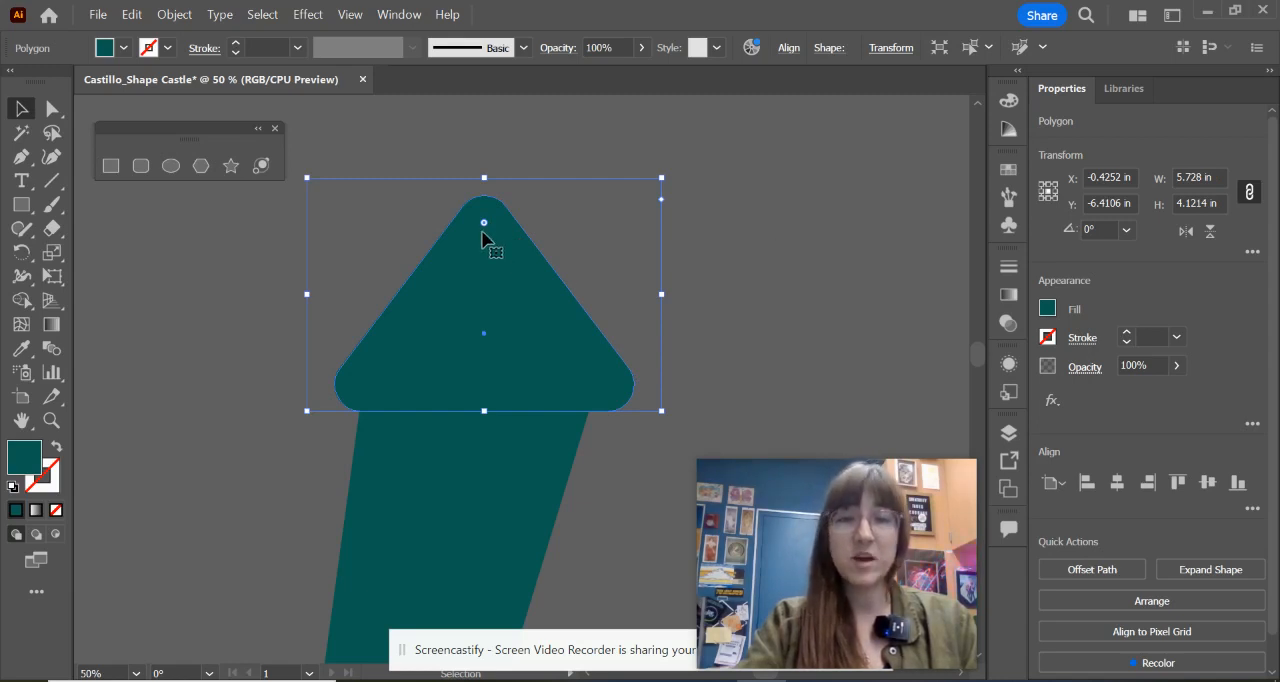
pyautogui.moveTo(485, 223); pyautogui.dragTo(490, 366)
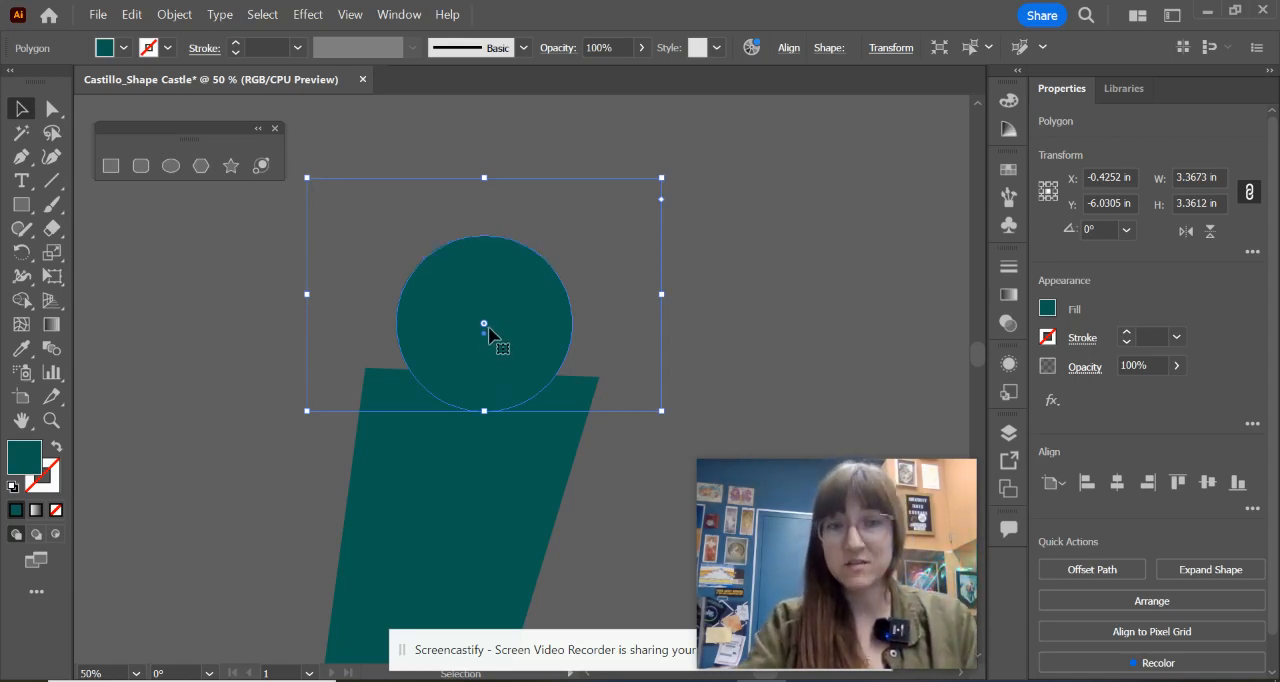
pyautogui.moveTo(484, 324); pyautogui.dragTo(472, 214)
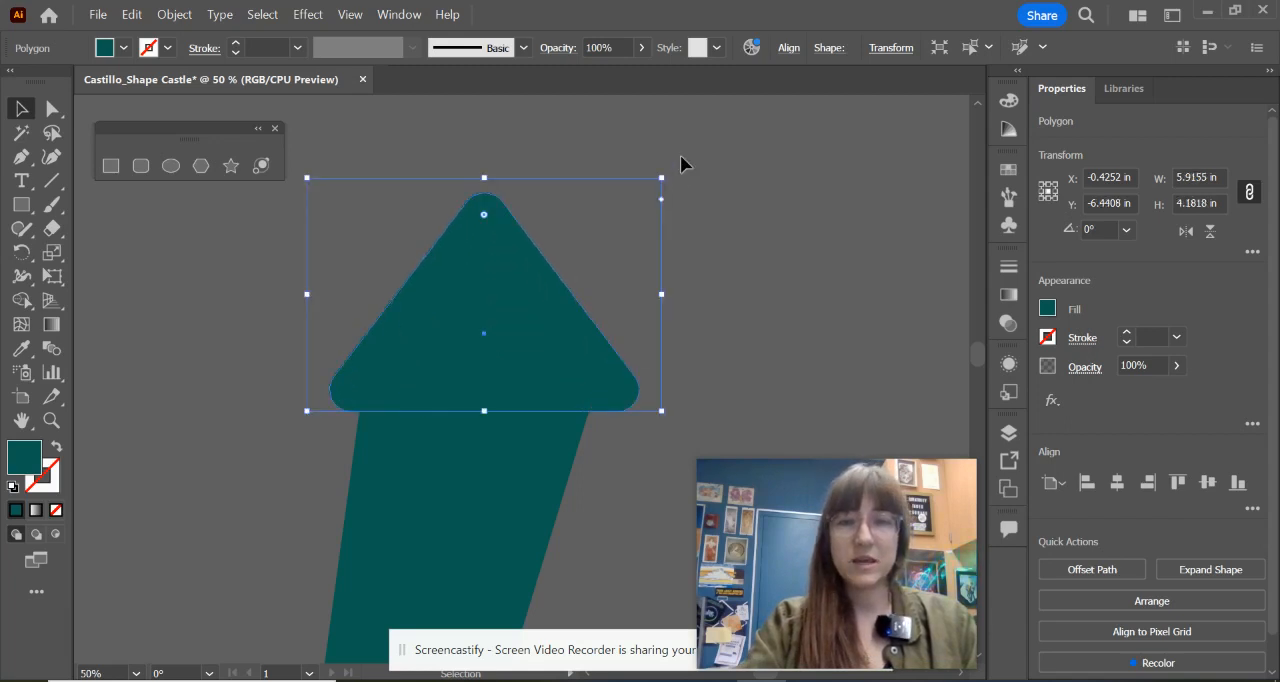
pyautogui.moveTo(670, 167); pyautogui.dragTo(695, 205)
pyautogui.click(709, 240)
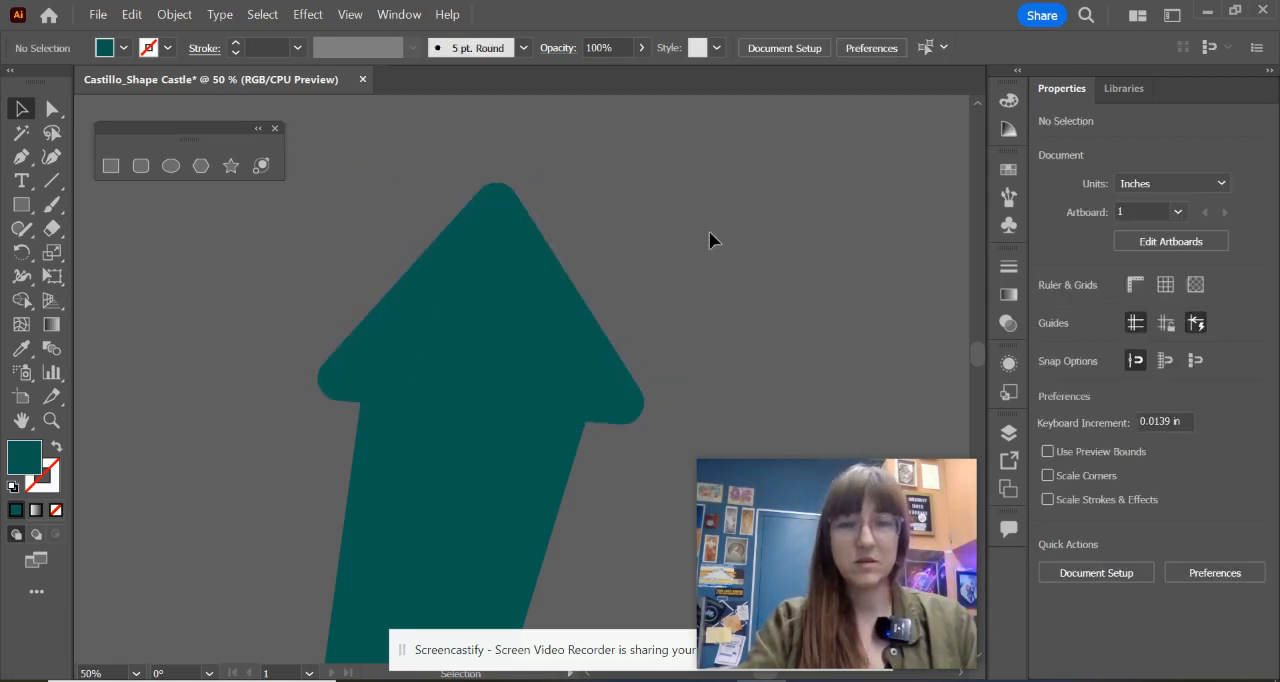
# Step: Draw a rounded rectangle about 4.54 by 4.46 in in the empty space left of the castle
pyautogui.scroll(-2, 623, 362)
pyautogui.moveTo(616, 462); pyautogui.dragTo(643, 297)
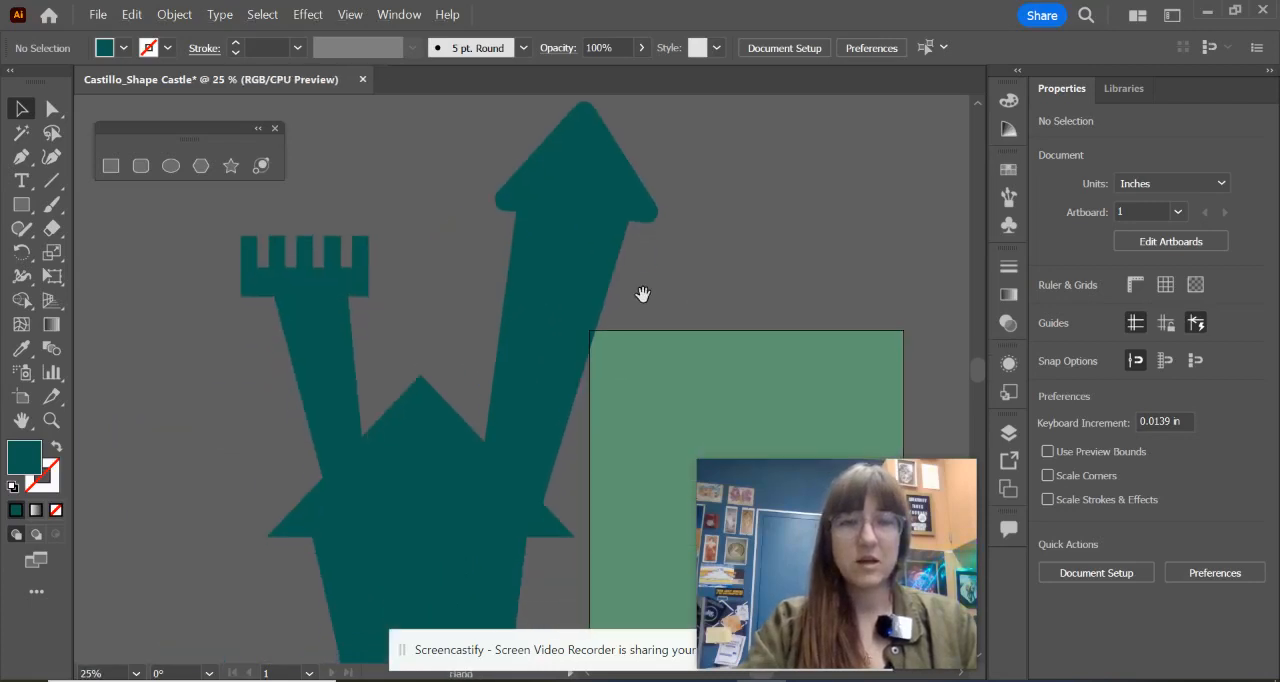
pyautogui.moveTo(541, 452); pyautogui.dragTo(640, 400)
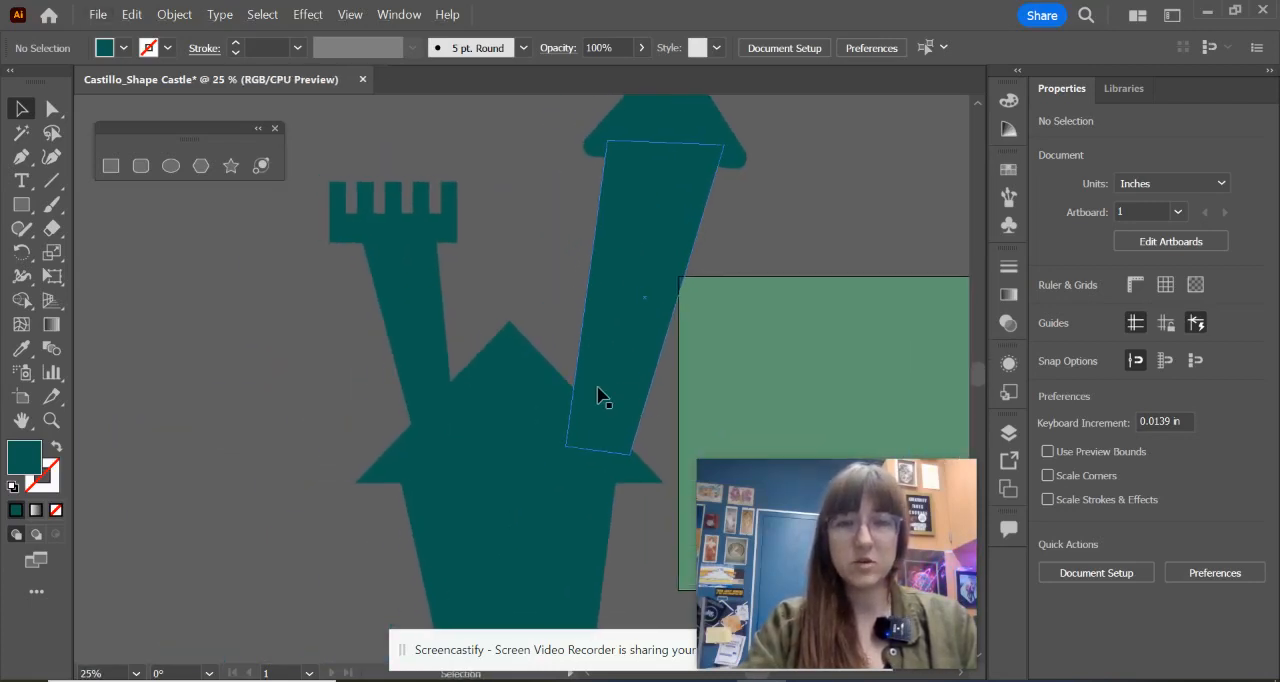
pyautogui.scroll(-1, 560, 307)
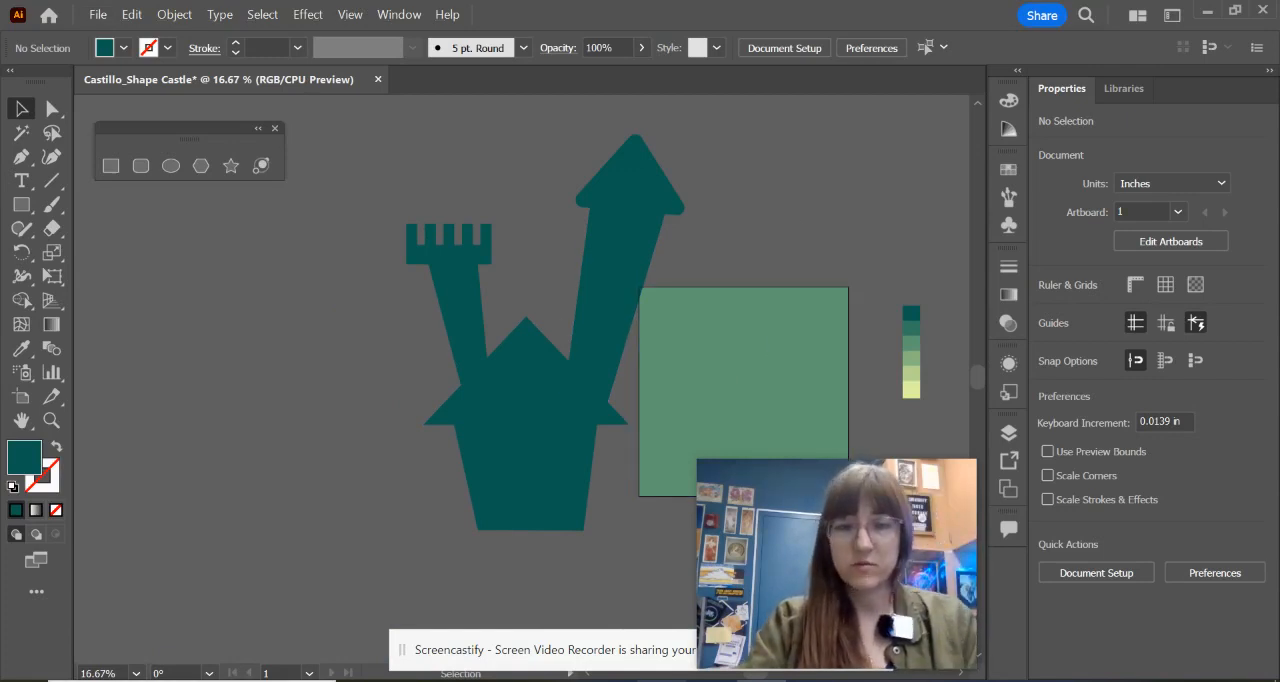
pyautogui.click(695, 680)
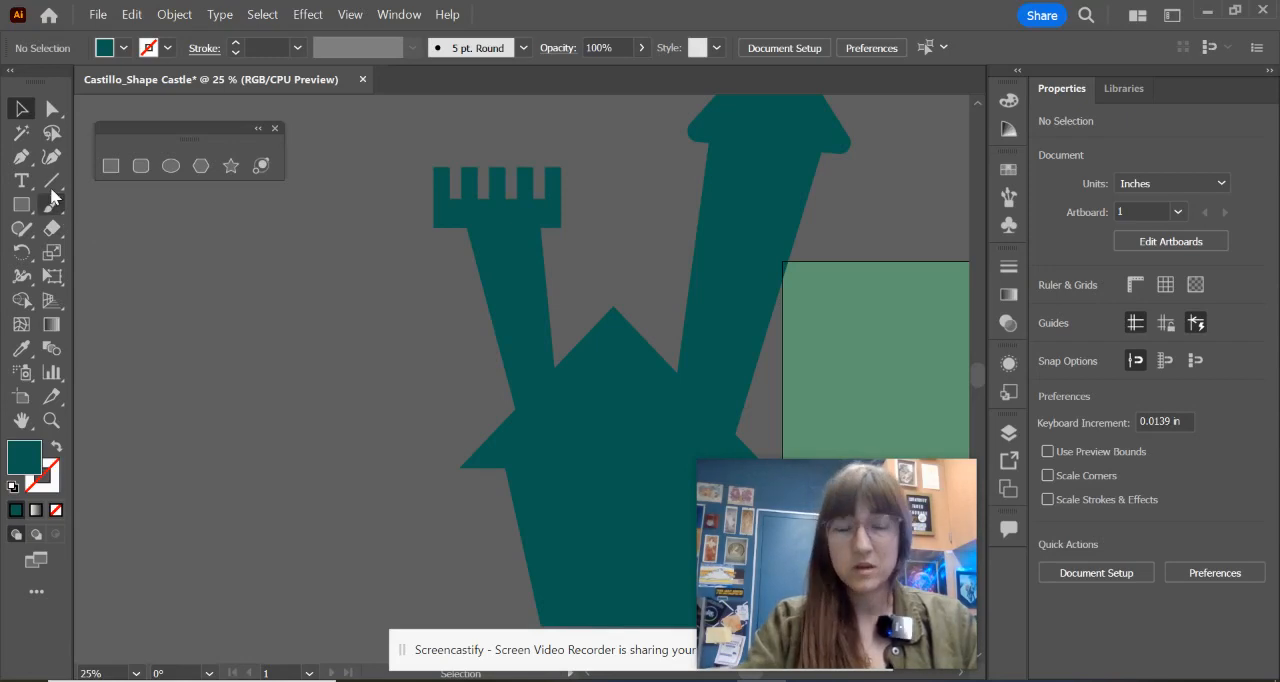
pyautogui.click(143, 168)
pyautogui.moveTo(237, 278); pyautogui.dragTo(355, 394)
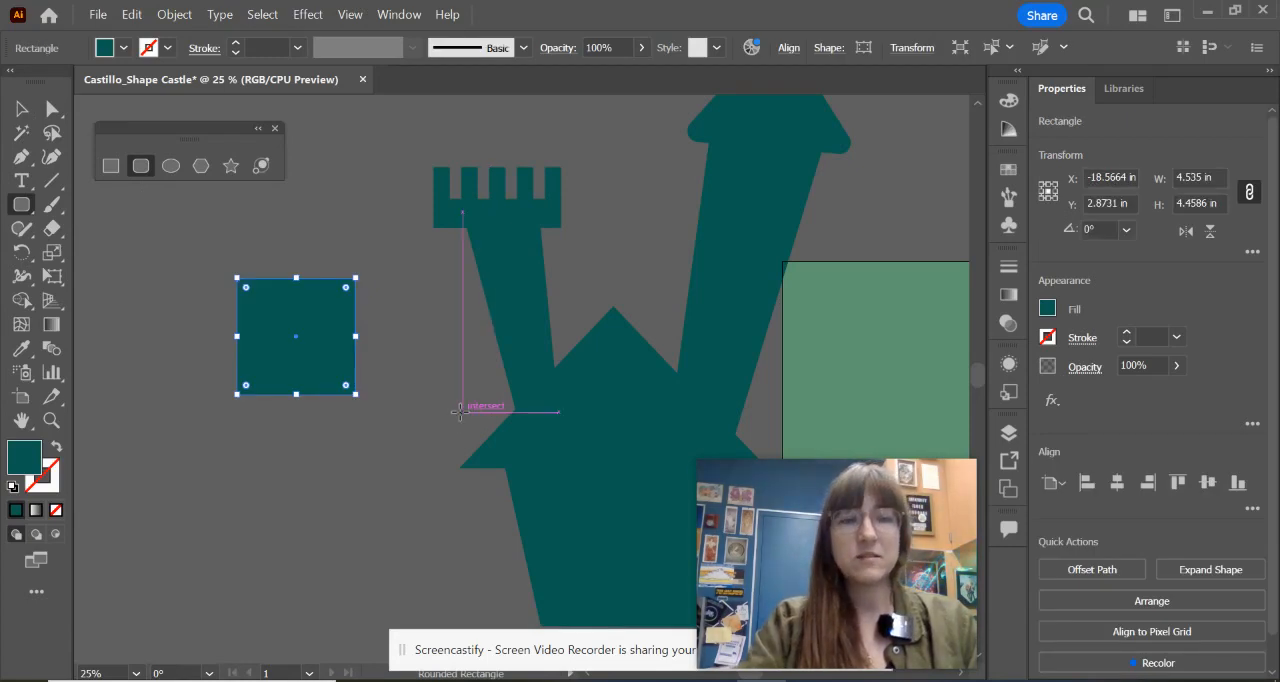
# Step: Move the rounded rectangle over the green background's upper-left corner and fill it with the palette's lightest yellow-green
pyautogui.moveTo(448, 420); pyautogui.dragTo(237, 350)
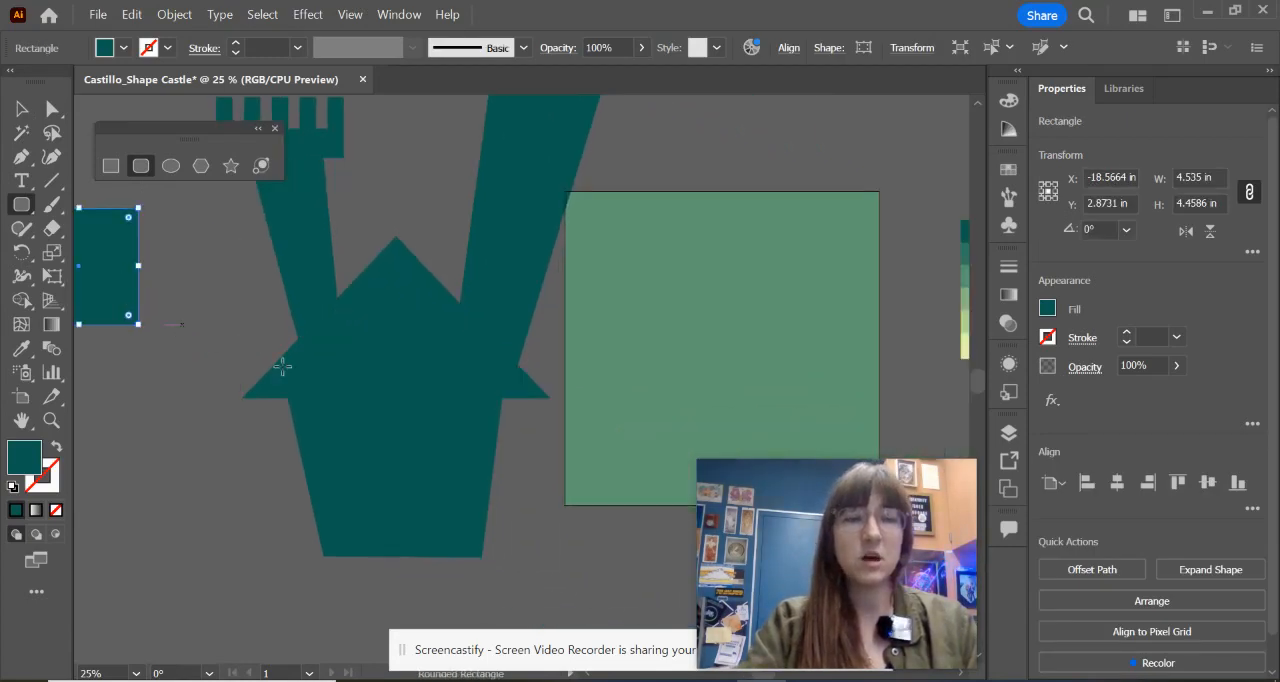
pyautogui.press('v')
pyautogui.moveTo(120, 283); pyautogui.dragTo(637, 250)
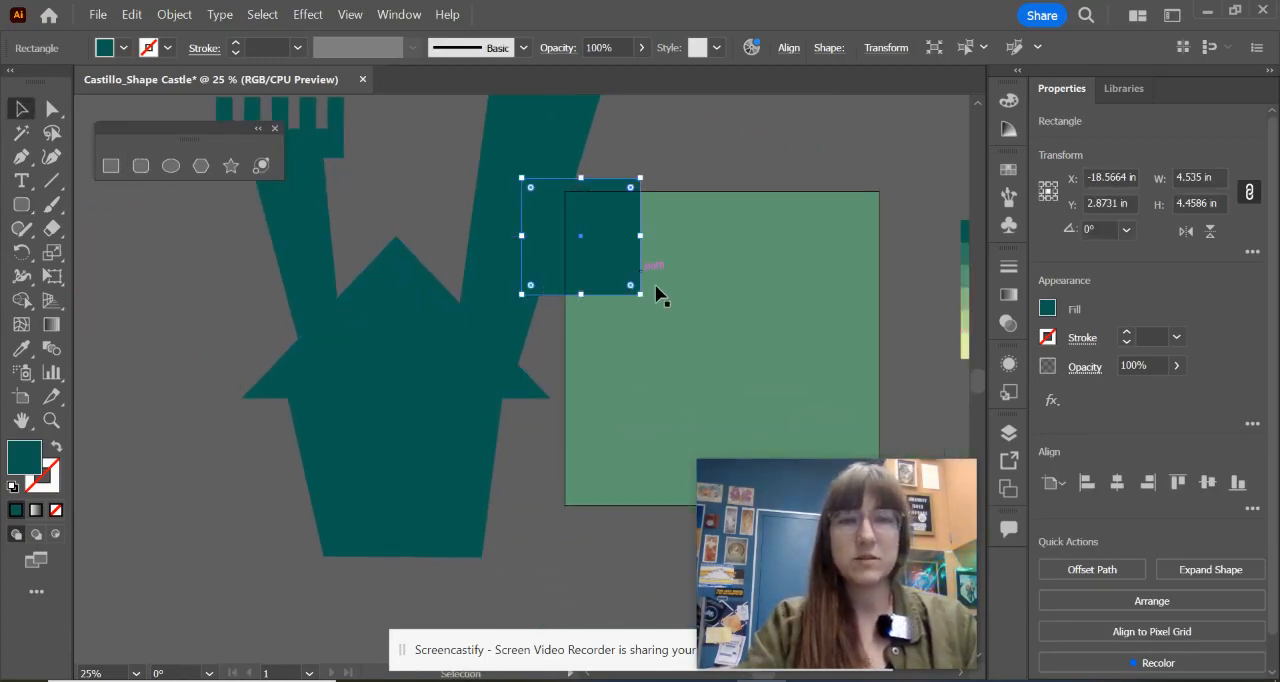
pyautogui.moveTo(706, 346); pyautogui.dragTo(548, 348)
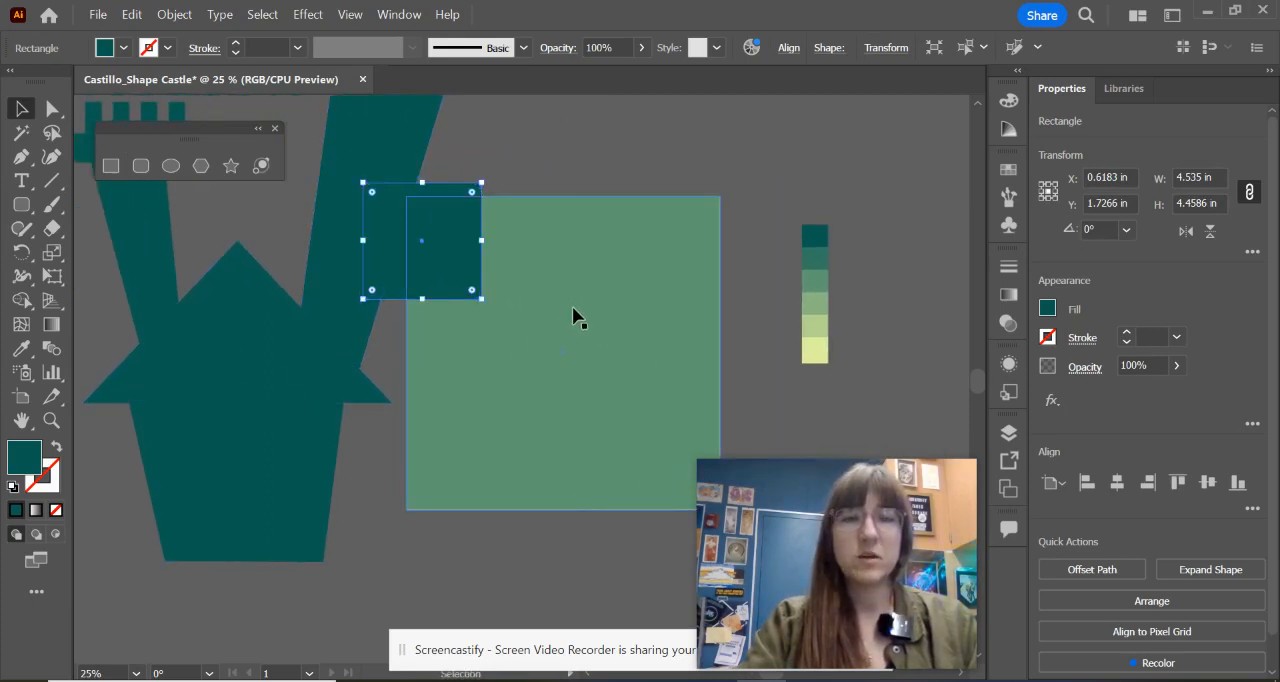
pyautogui.moveTo(386, 261); pyautogui.dragTo(391, 256)
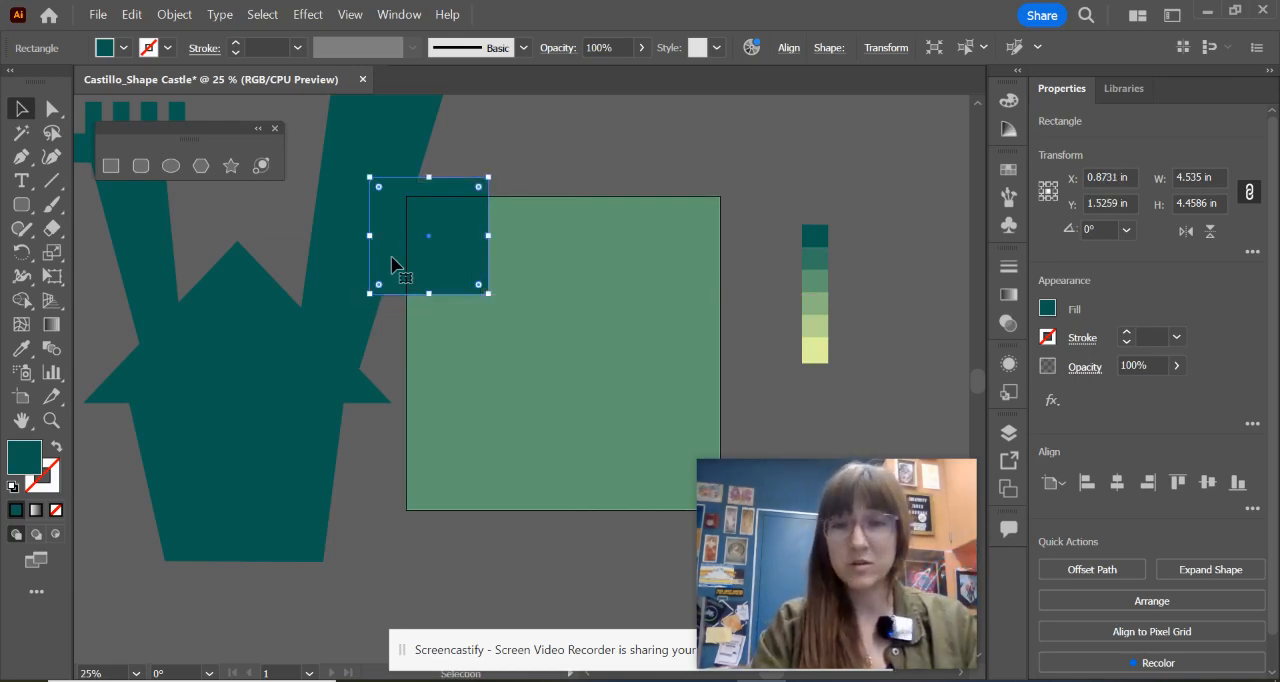
pyautogui.press('i')
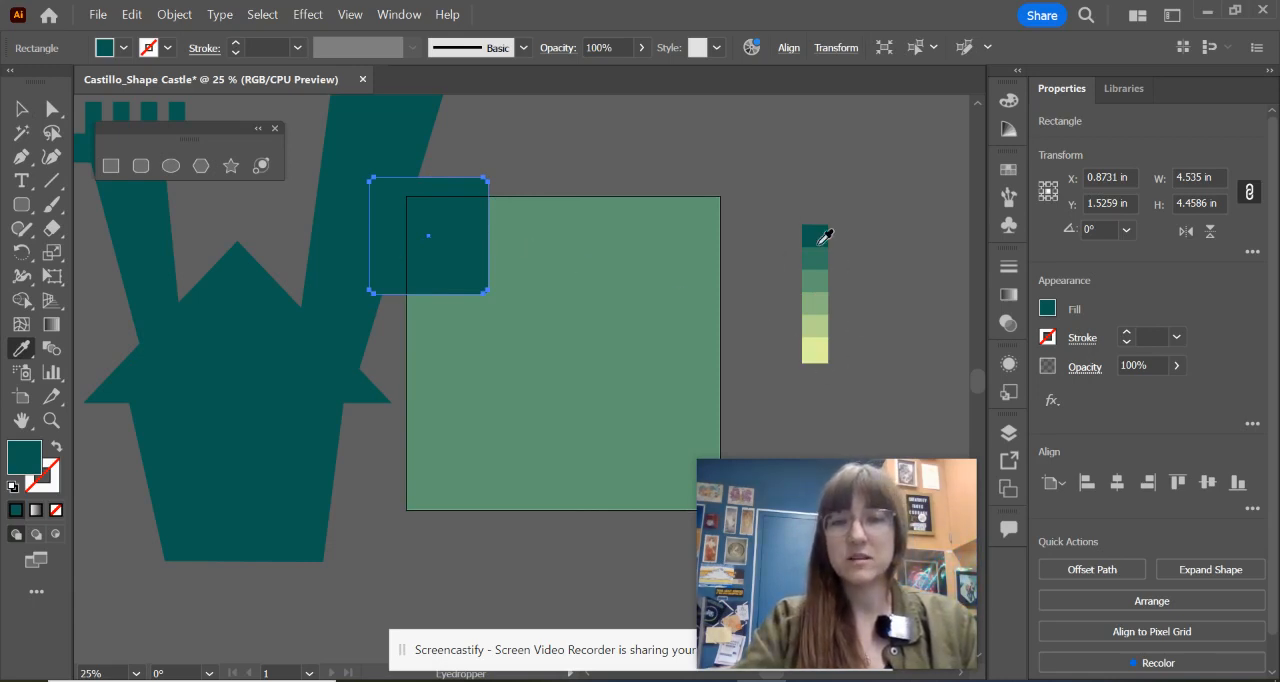
pyautogui.click(818, 352)
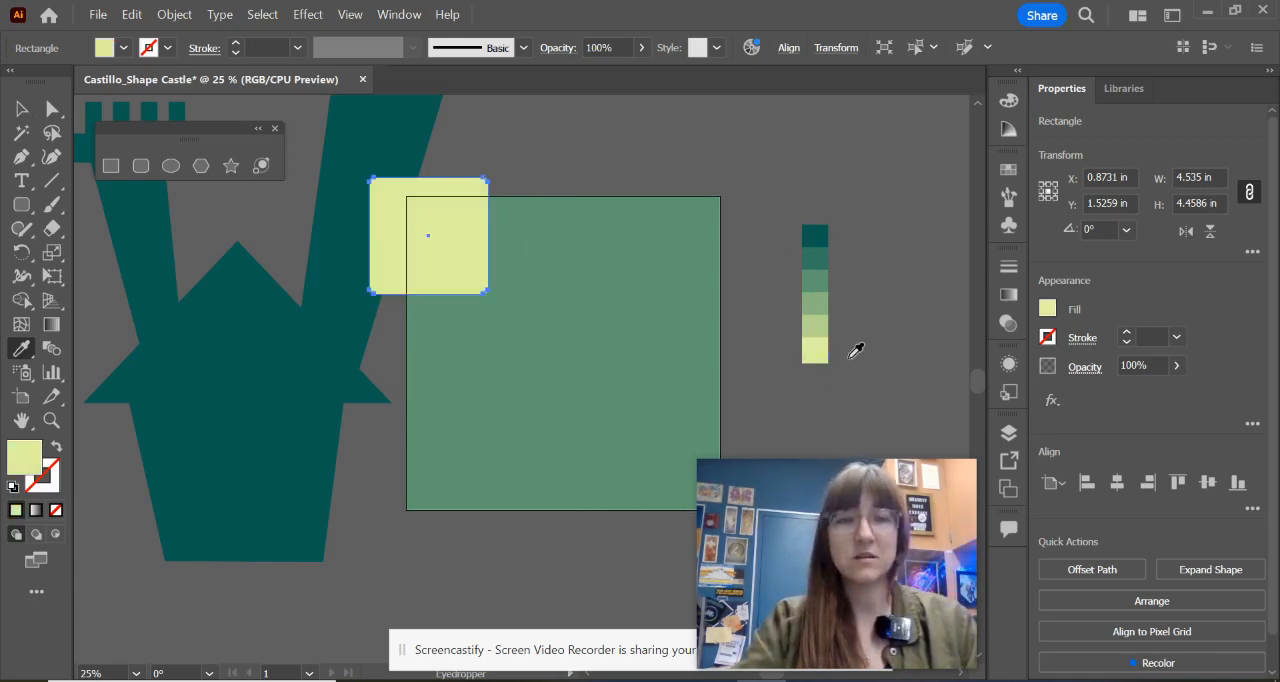
# Step: Move the yellow-green rounded rectangle back to the empty space left of the castle
pyautogui.press('v')
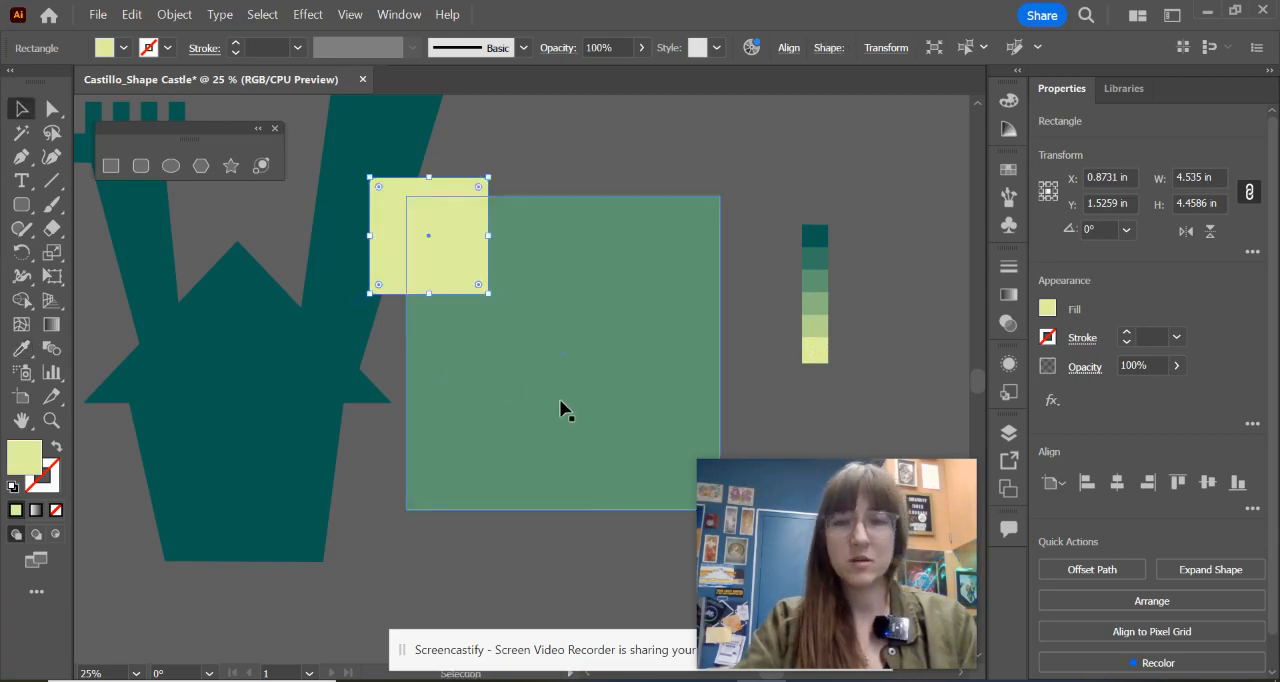
pyautogui.hscroll(-5, 463, 426)
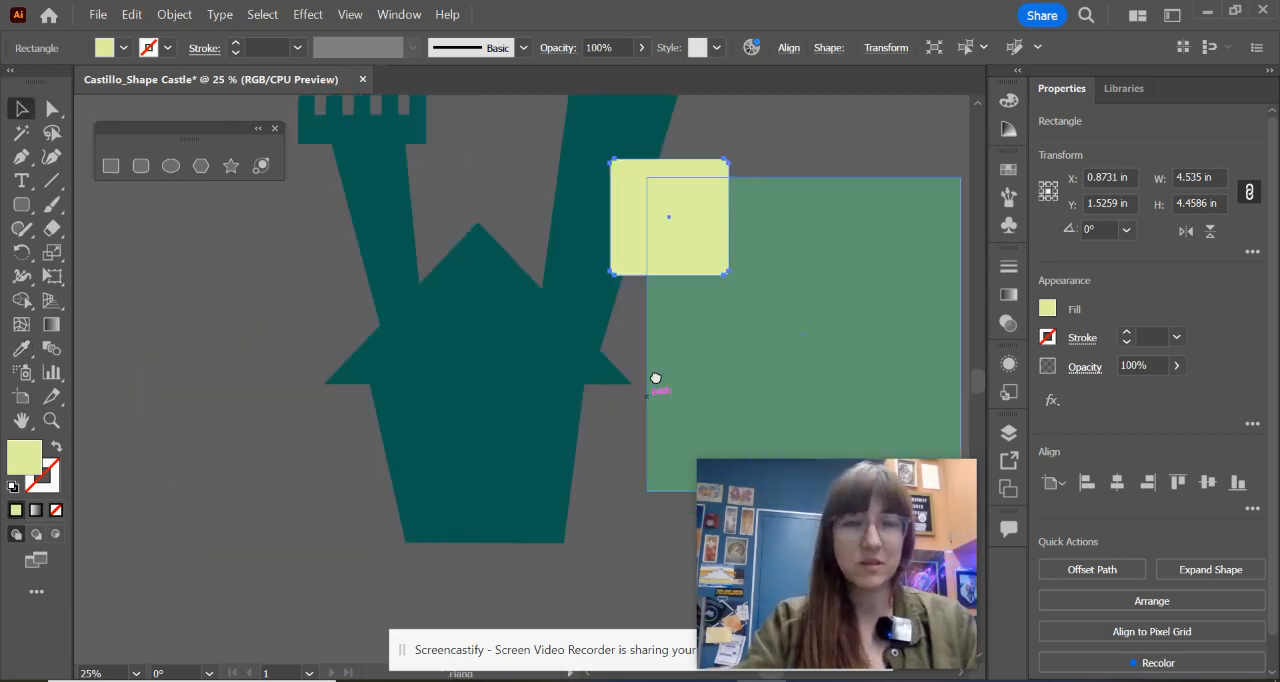
pyautogui.moveTo(731, 252); pyautogui.dragTo(277, 340)
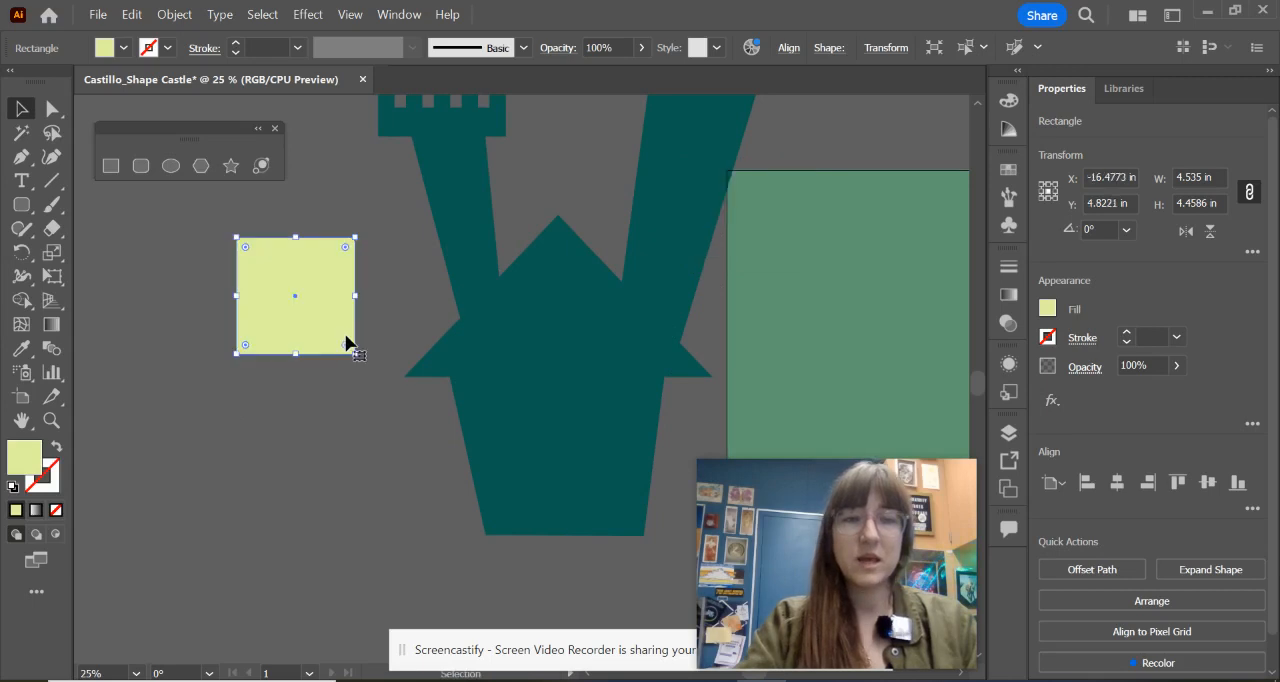
pyautogui.click(346, 378)
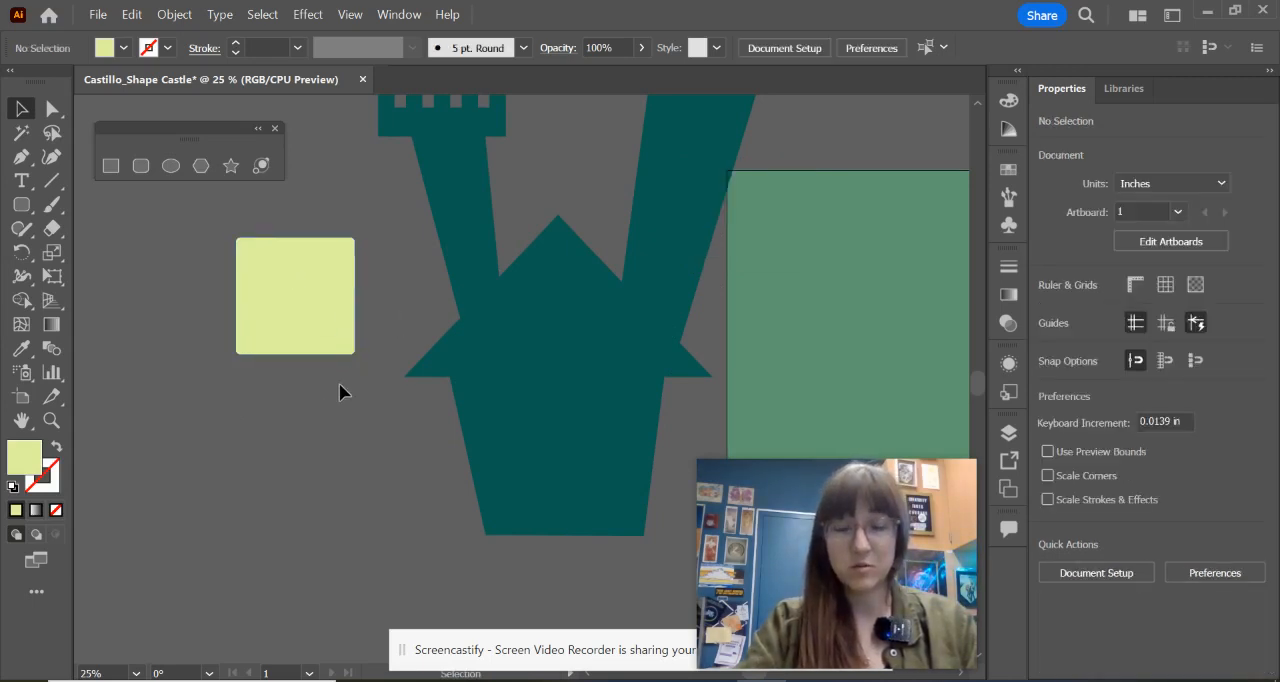
# Step: Try to pull a single anchor point of the rounded rectangle's lower-left corner inward, and undo the move
pyautogui.press('a')
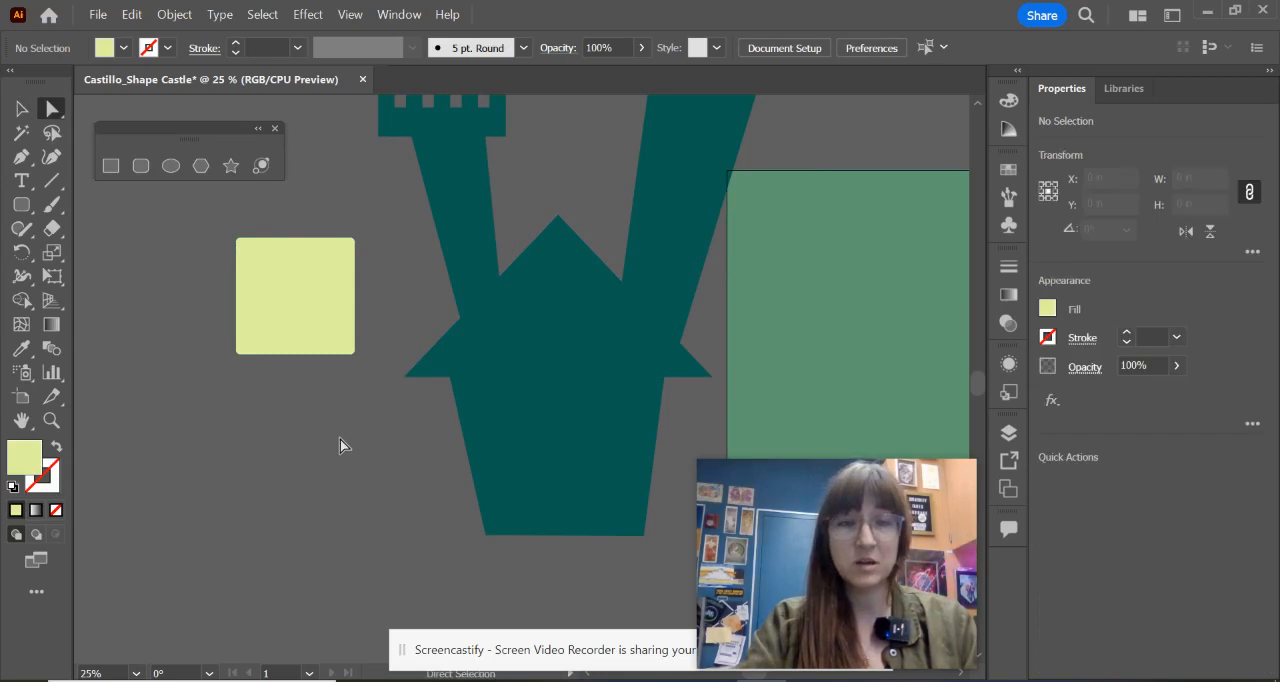
pyautogui.click(283, 326)
pyautogui.scroll(2, 276, 402)
pyautogui.moveTo(294, 378); pyautogui.dragTo(443, 463)
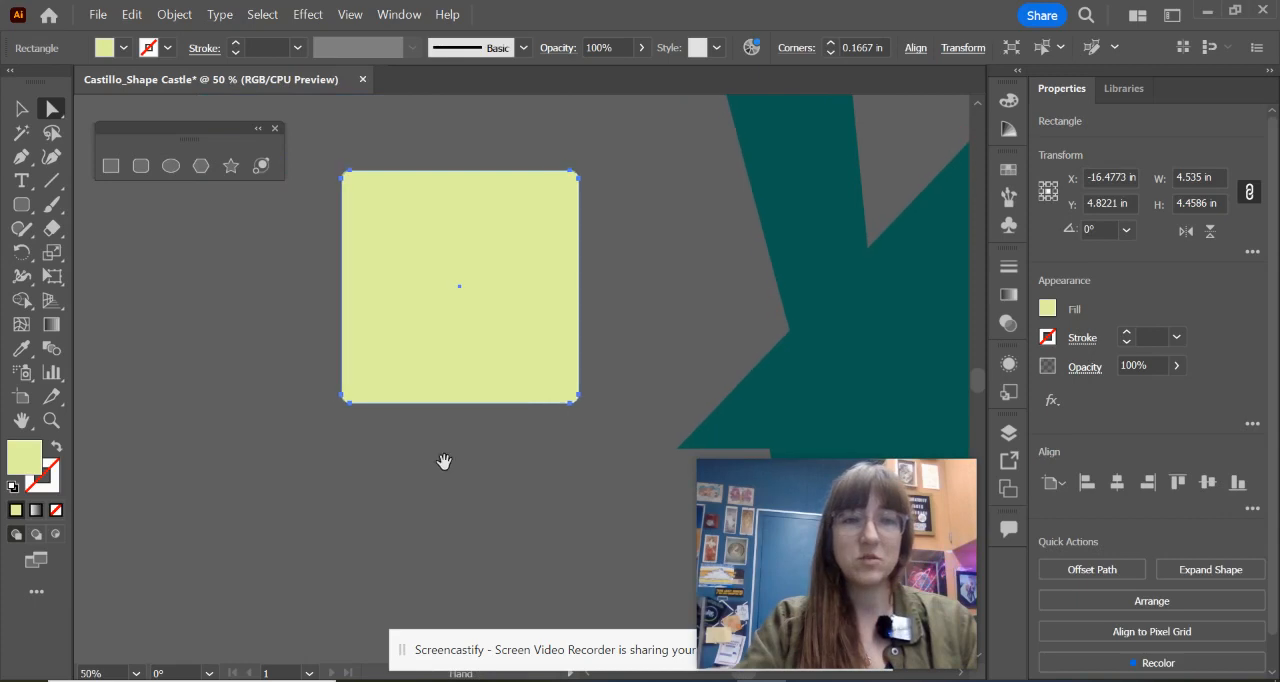
pyautogui.click(351, 407)
pyautogui.click(349, 403)
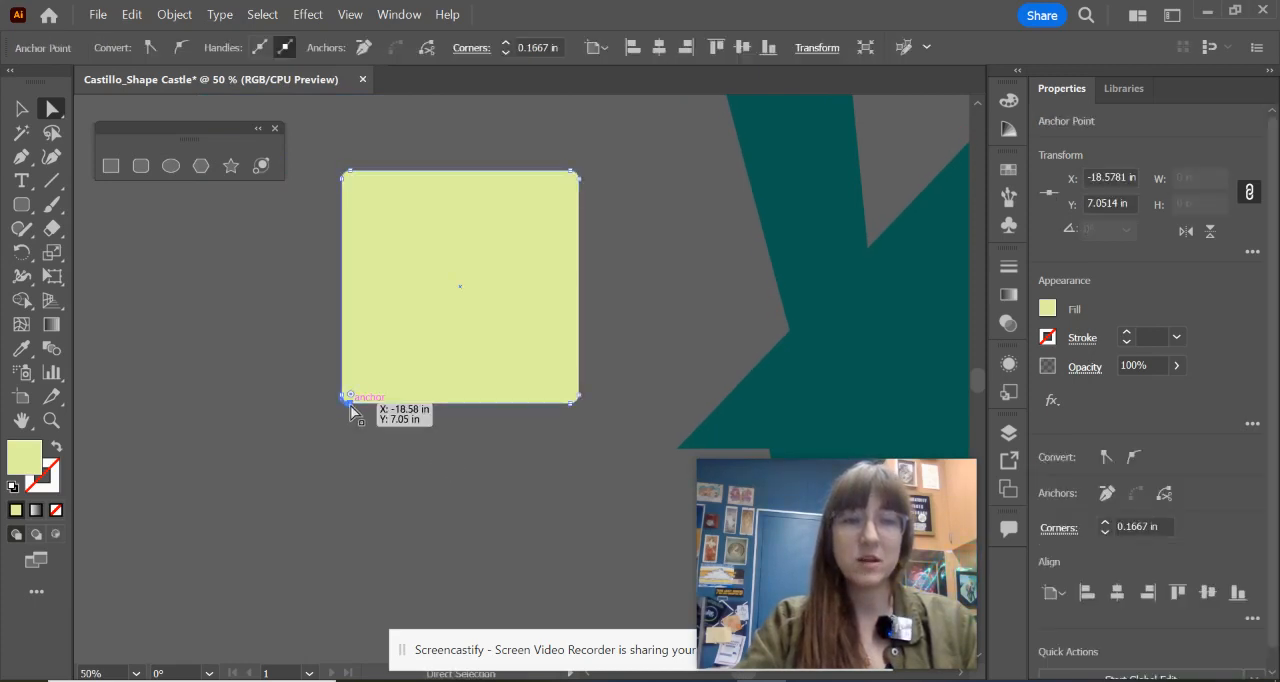
pyautogui.moveTo(351, 407); pyautogui.dragTo(416, 348)
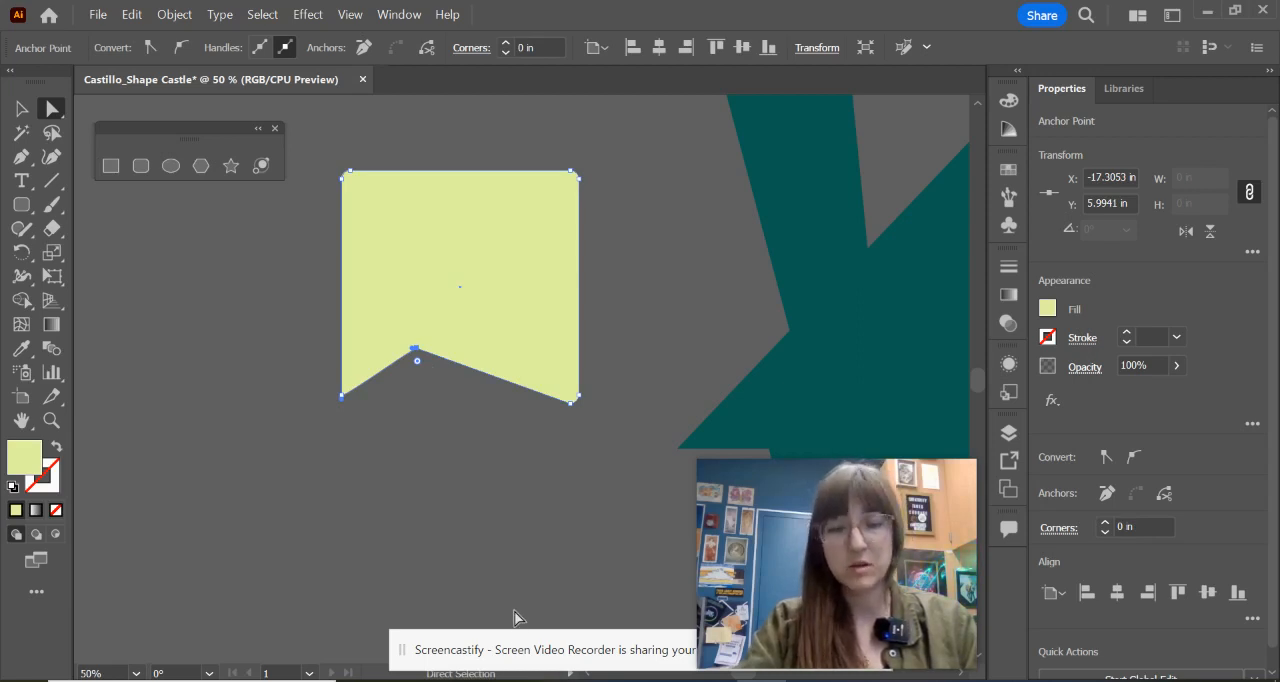
pyautogui.hotkey('ctrl', 'z')
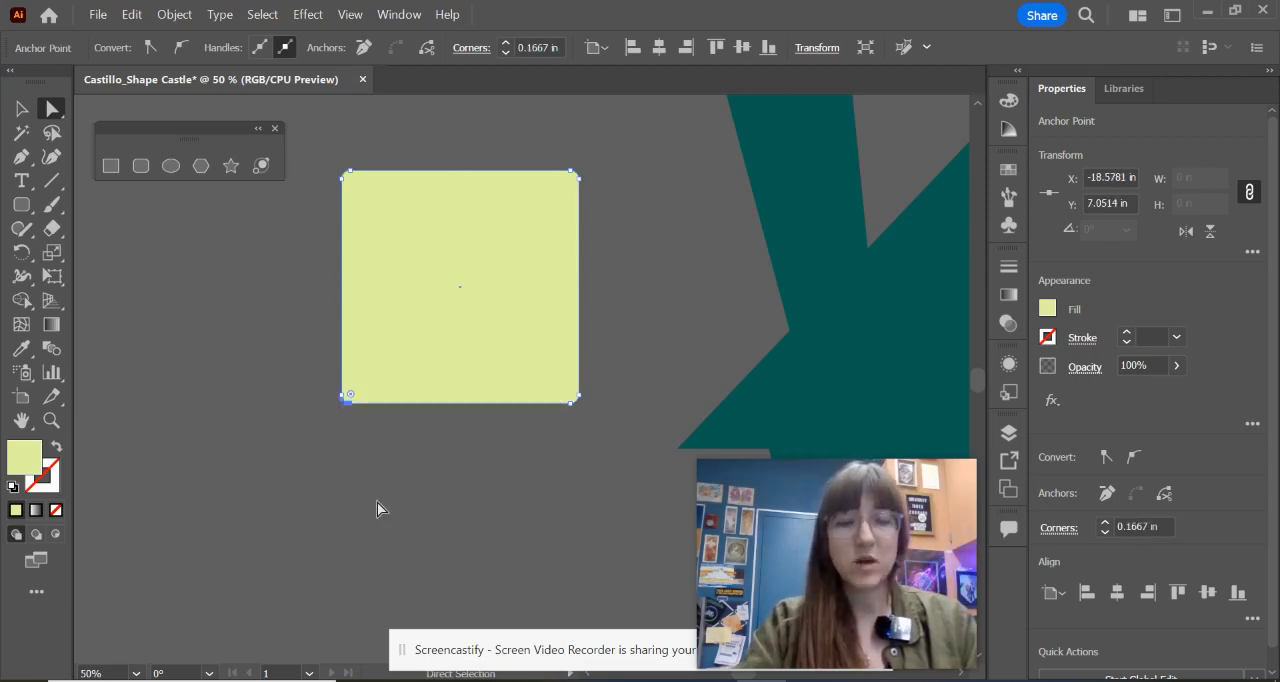
# Step: Select both anchor points of the yellow-green rectangle's lower-left corner and move them together inward and slightly below the original bottom edge
pyautogui.scroll(4, 380, 420)
pyautogui.moveTo(332, 408); pyautogui.dragTo(528, 454)
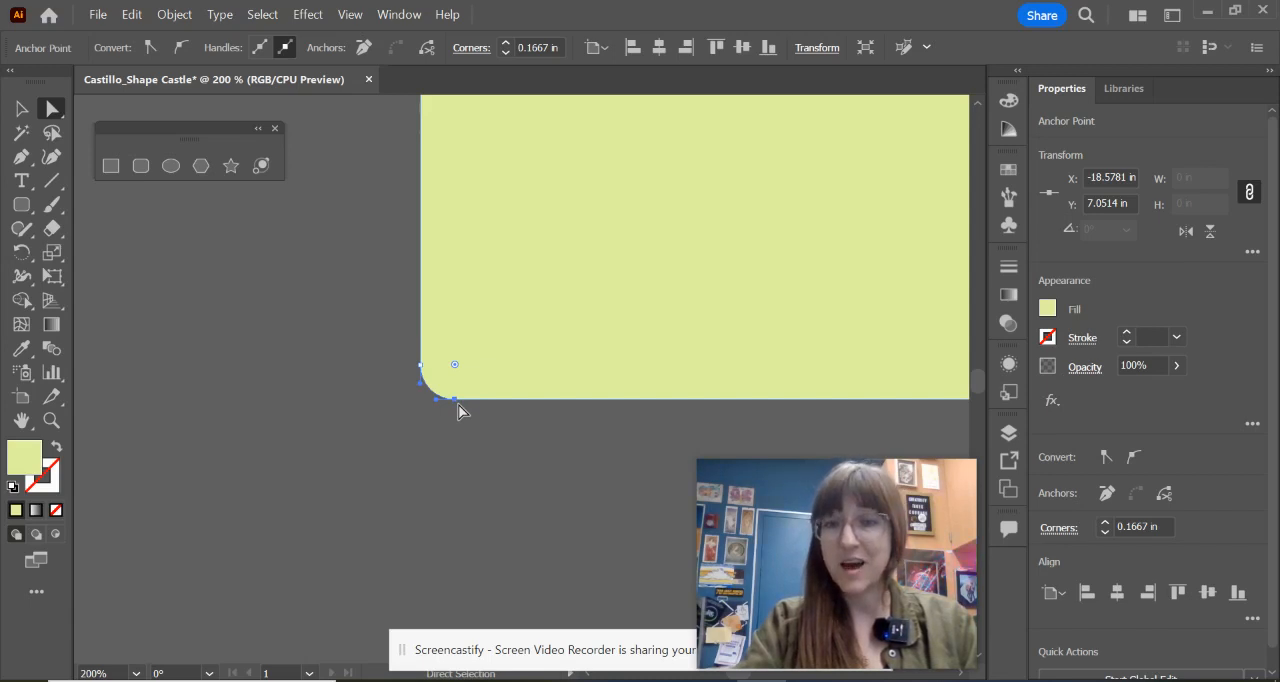
pyautogui.moveTo(312, 268); pyautogui.dragTo(496, 447)
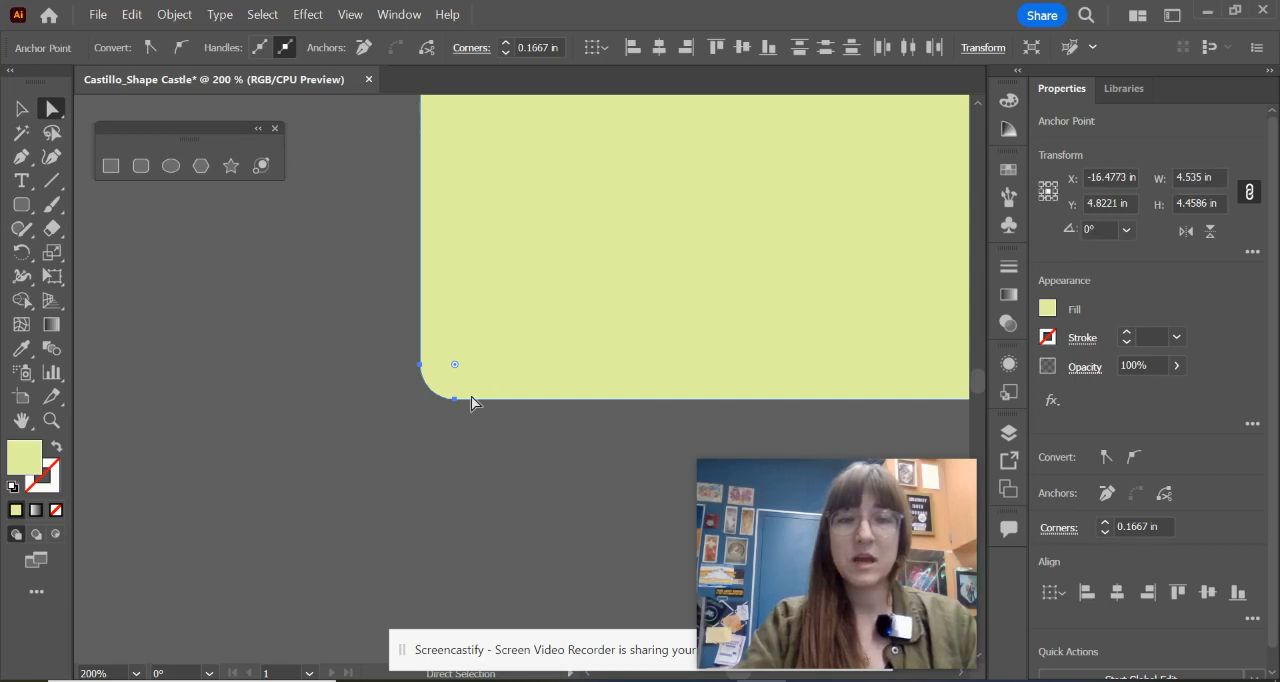
pyautogui.moveTo(454, 400); pyautogui.dragTo(466, 337)
pyautogui.scroll(-8, 595, 311)
pyautogui.scroll(3, 595, 311)
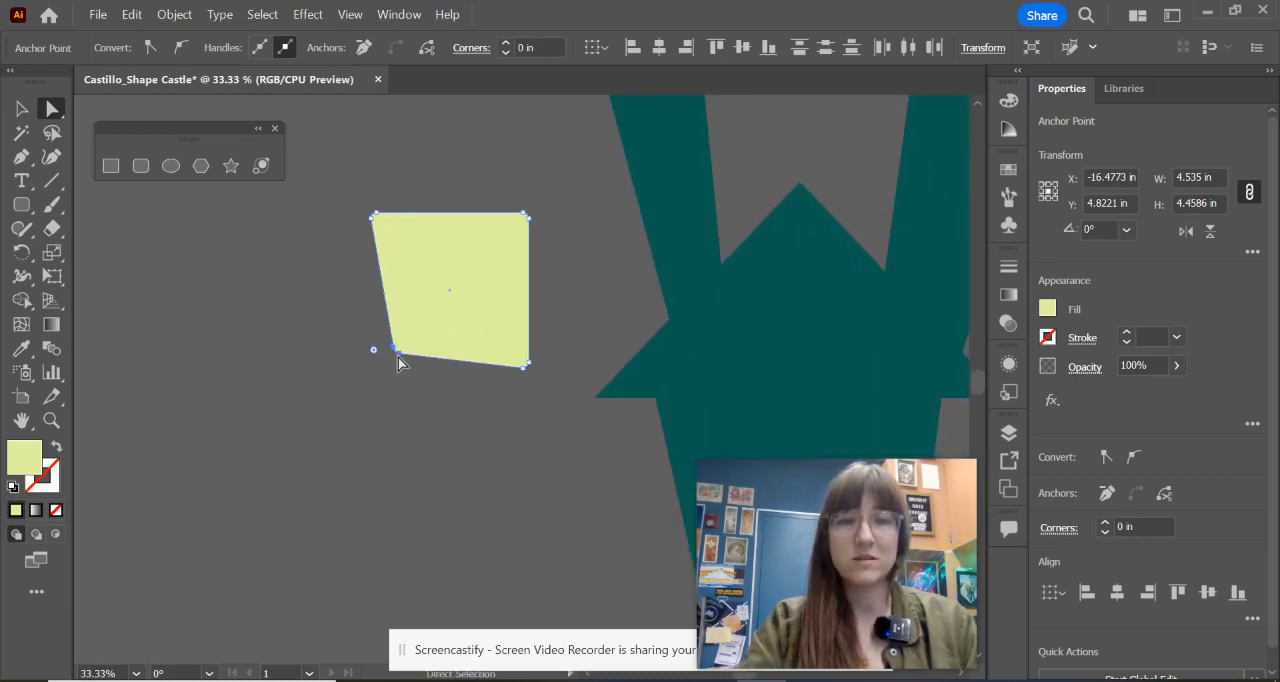
pyautogui.moveTo(397, 355)
pyautogui.mouseDown()
pyautogui.moveTo(390, 396)
pyautogui.moveTo(399, 376)
pyautogui.mouseUp()
# Step: Move the yellow-green shape's rounded lower-right corner slightly inward and up, giving it a slanted bottom edge
pyautogui.click(543, 382)
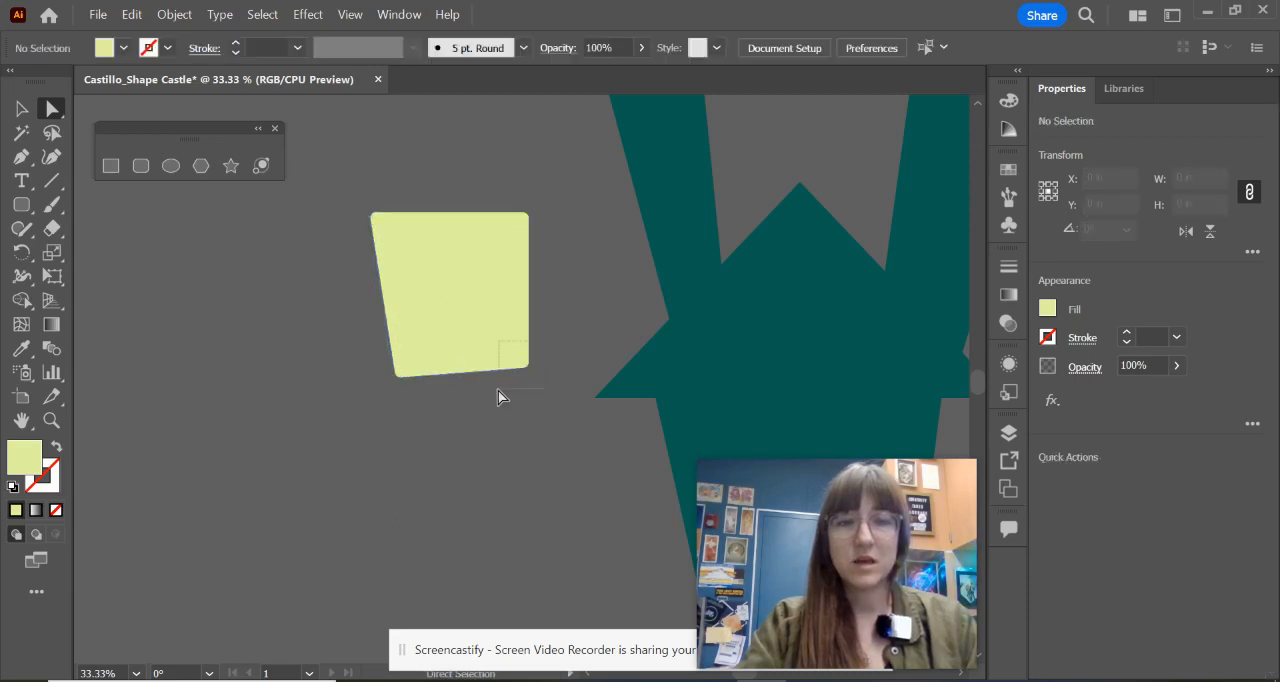
pyautogui.click(523, 367)
pyautogui.moveTo(521, 368); pyautogui.dragTo(516, 344)
pyautogui.click(568, 345)
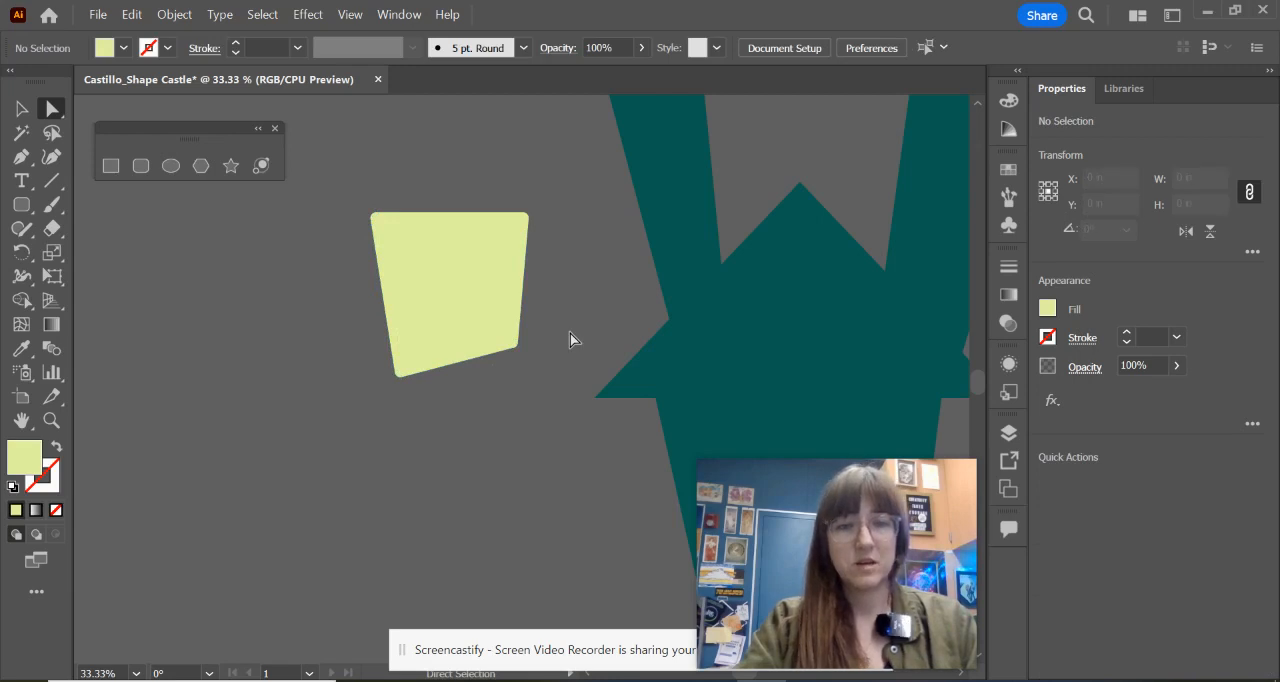
pyautogui.keyDown('alt'); pyautogui.scroll(2, 473, 372); pyautogui.keyUp('alt')
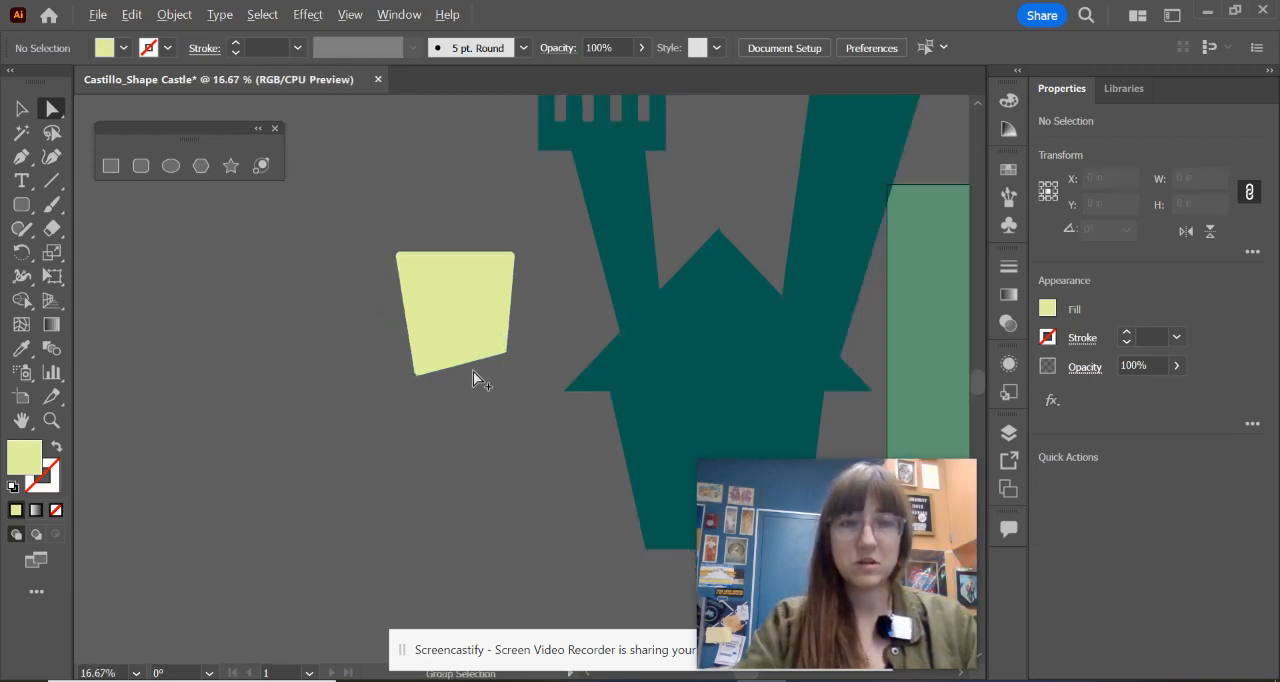
# Step: Move the slanted yellow-green shape onto the upper left of the castle's base and scale it down proportionally to about 2.2 x 2.3 in
pyautogui.keyDown('alt'); pyautogui.scroll(-3, 473, 370); pyautogui.keyUp('alt')
pyautogui.hscroll(5, 477, 374)
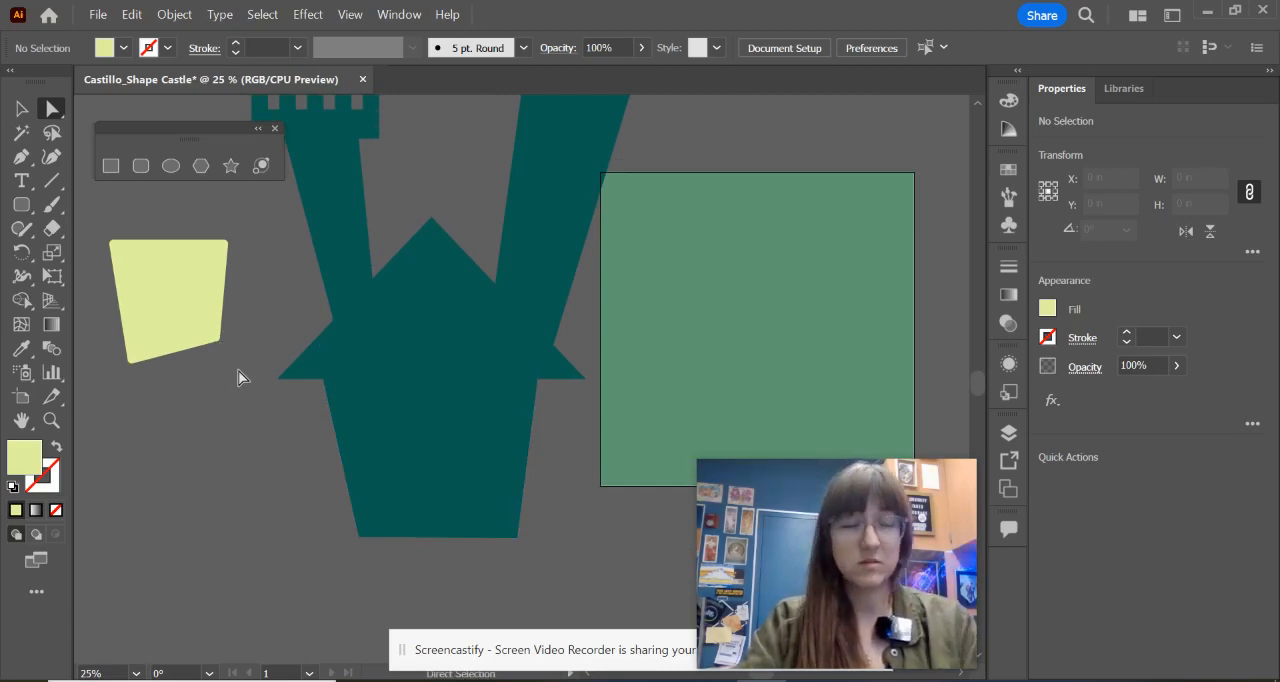
pyautogui.press('v')
pyautogui.moveTo(175, 274); pyautogui.dragTo(394, 384)
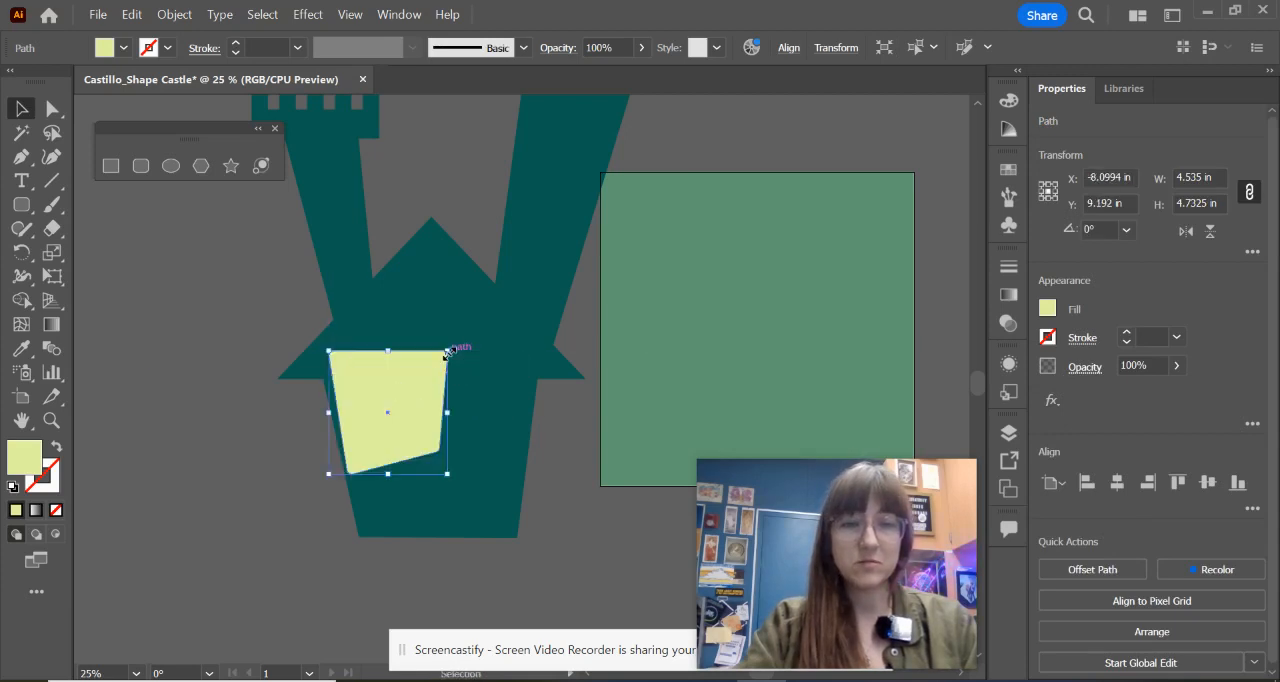
pyautogui.moveTo(447, 352); pyautogui.dragTo(412, 441)
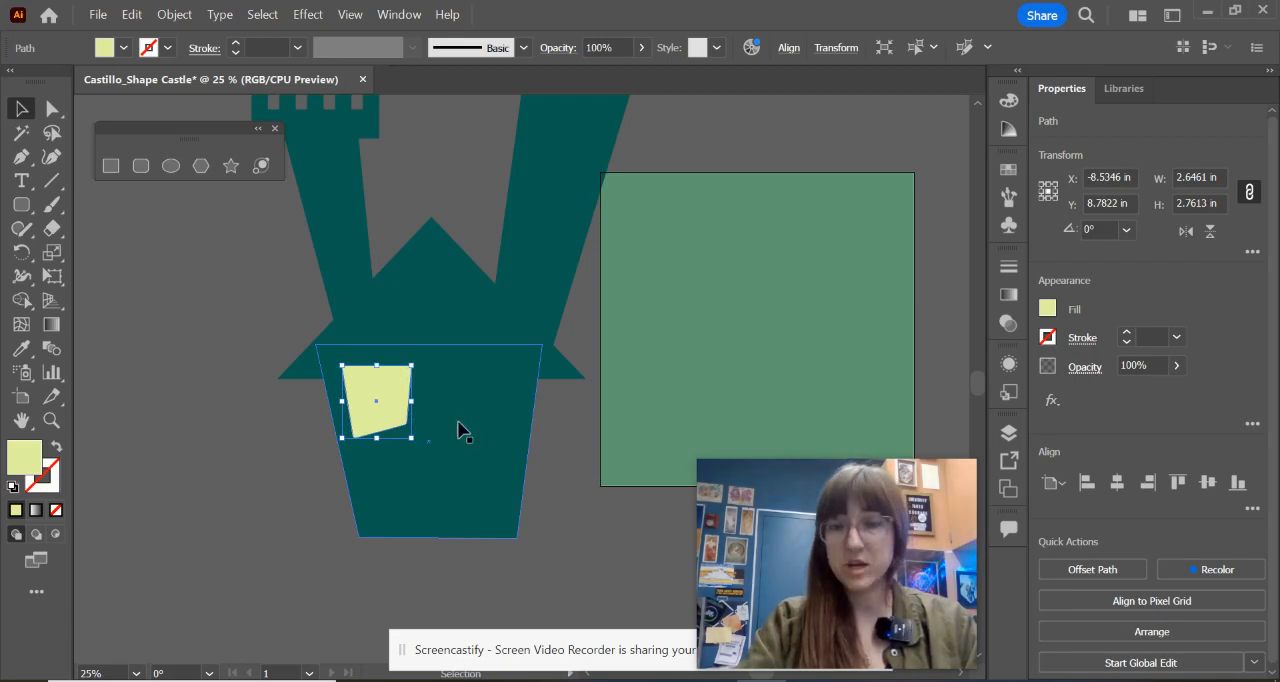
pyautogui.moveTo(411, 366); pyautogui.dragTo(536, 392)
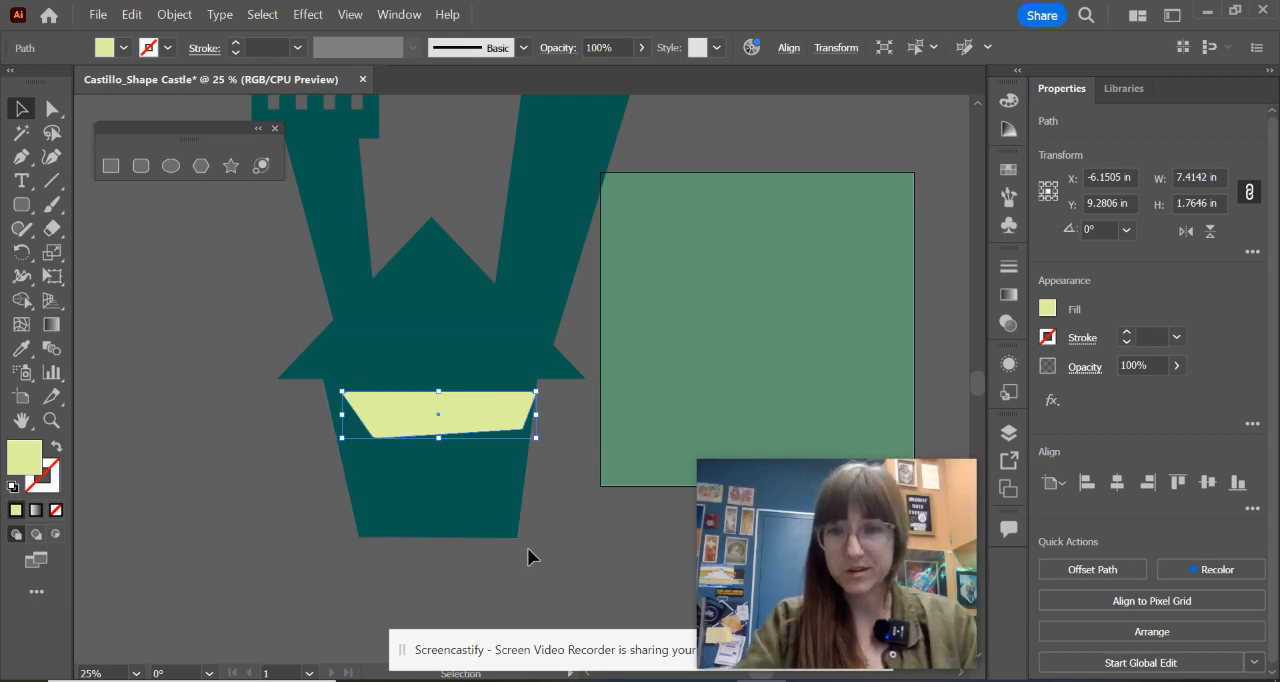
pyautogui.hotkey('ctrl', 'z')
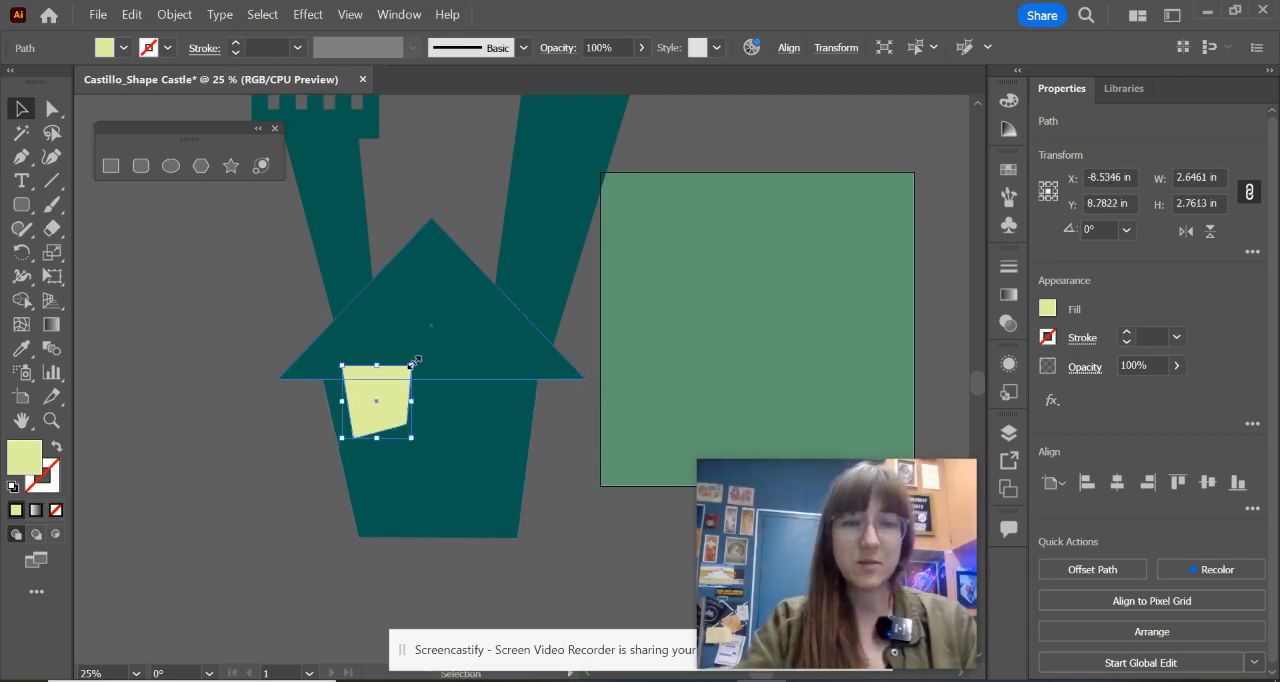
pyautogui.moveTo(411, 365); pyautogui.dragTo(390, 398)
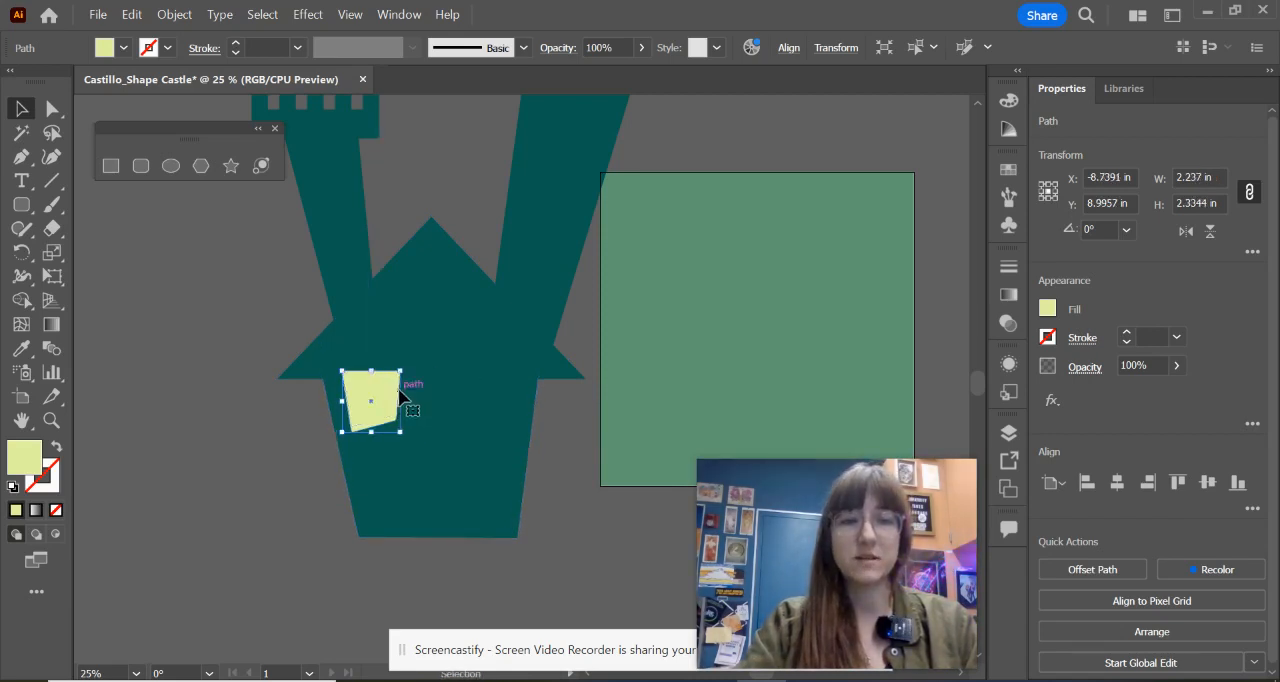
# Step: Draw a yellow-green circle about 3.7 in across and place it centred in the castle's middle gable
pyautogui.click(171, 165)
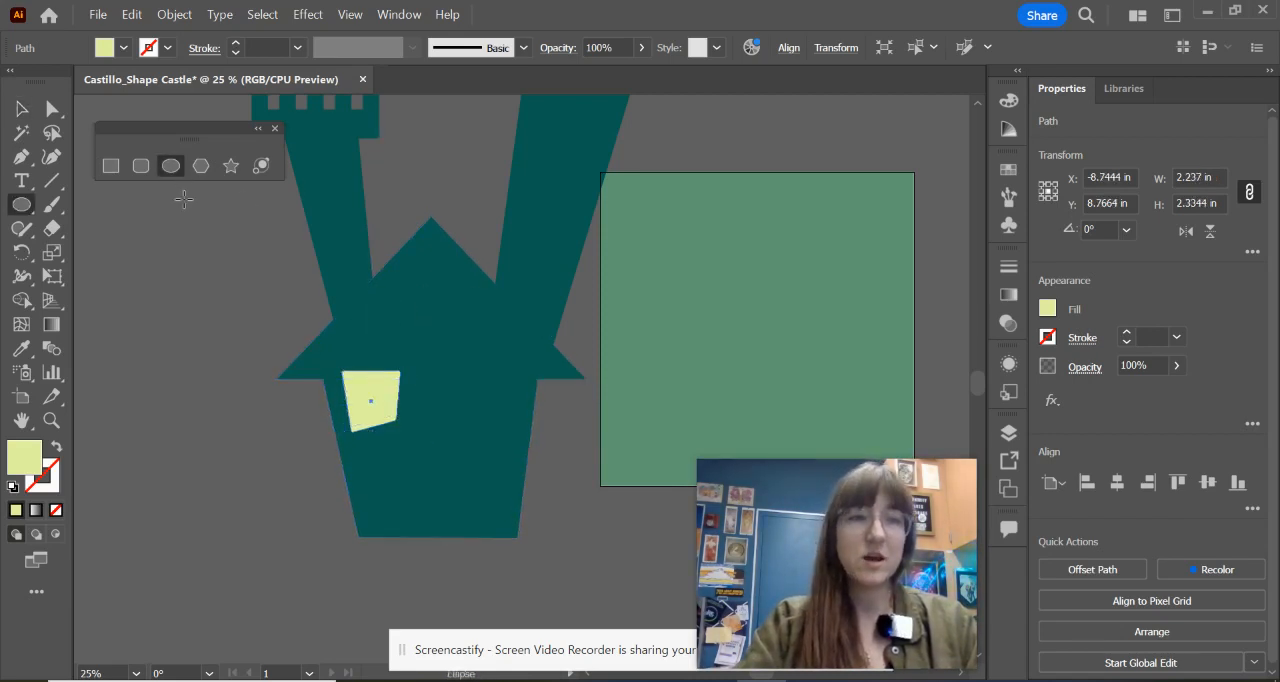
pyautogui.moveTo(204, 253); pyautogui.dragTo(303, 353)
pyautogui.moveTo(252, 304); pyautogui.dragTo(431, 316)
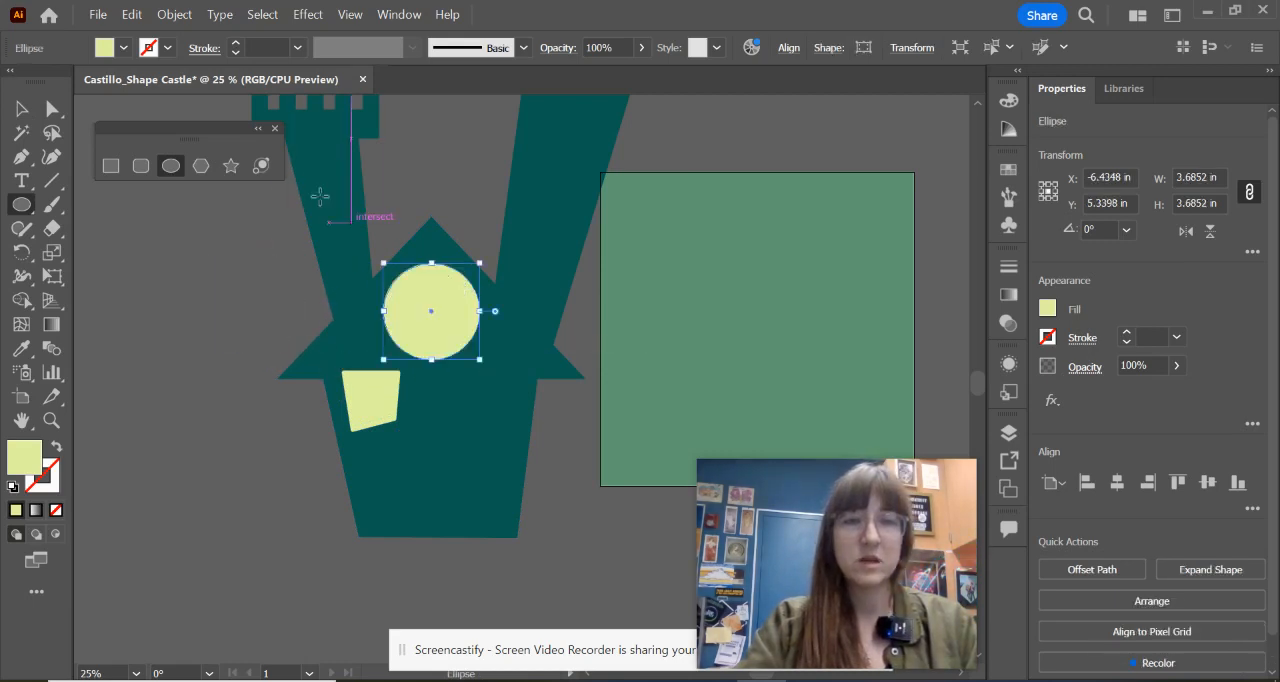
# Step: Draw a ten-pointed yellow-green star about 5.5 in wide in the empty space left of the castle
pyautogui.click(231, 165)
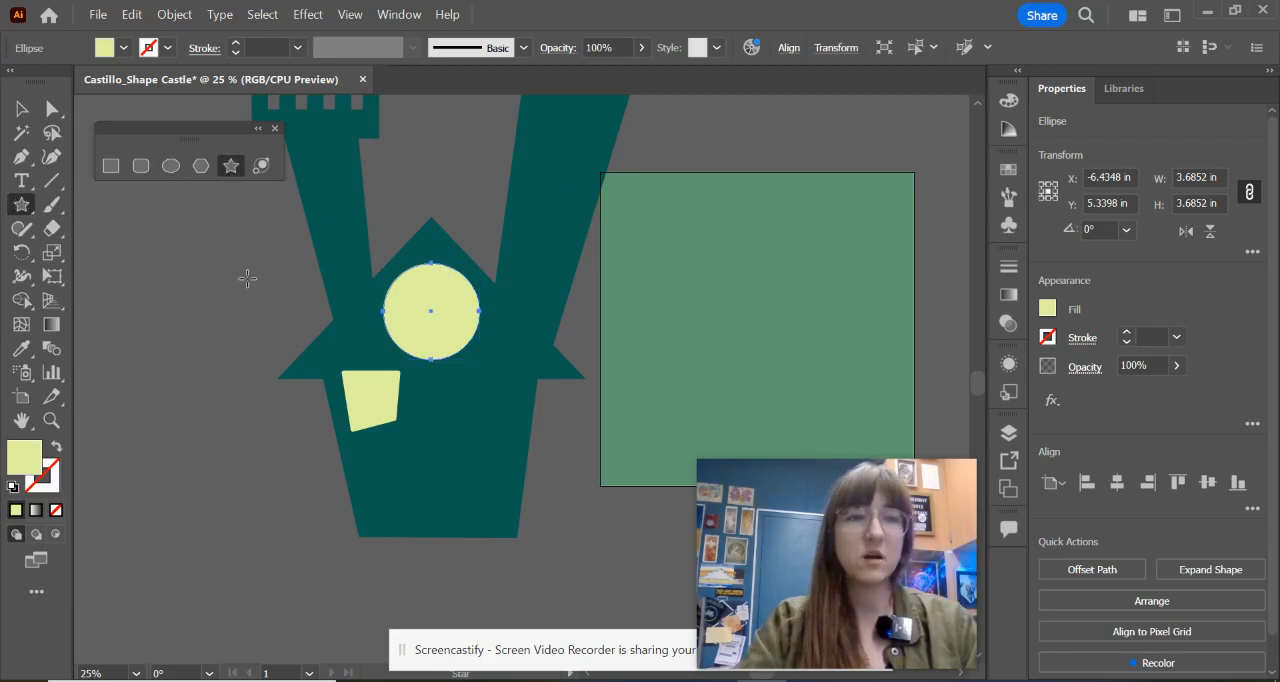
pyautogui.moveTo(203, 278); pyautogui.dragTo(241, 342)
pyautogui.press('Up')
pyautogui.press('Up')
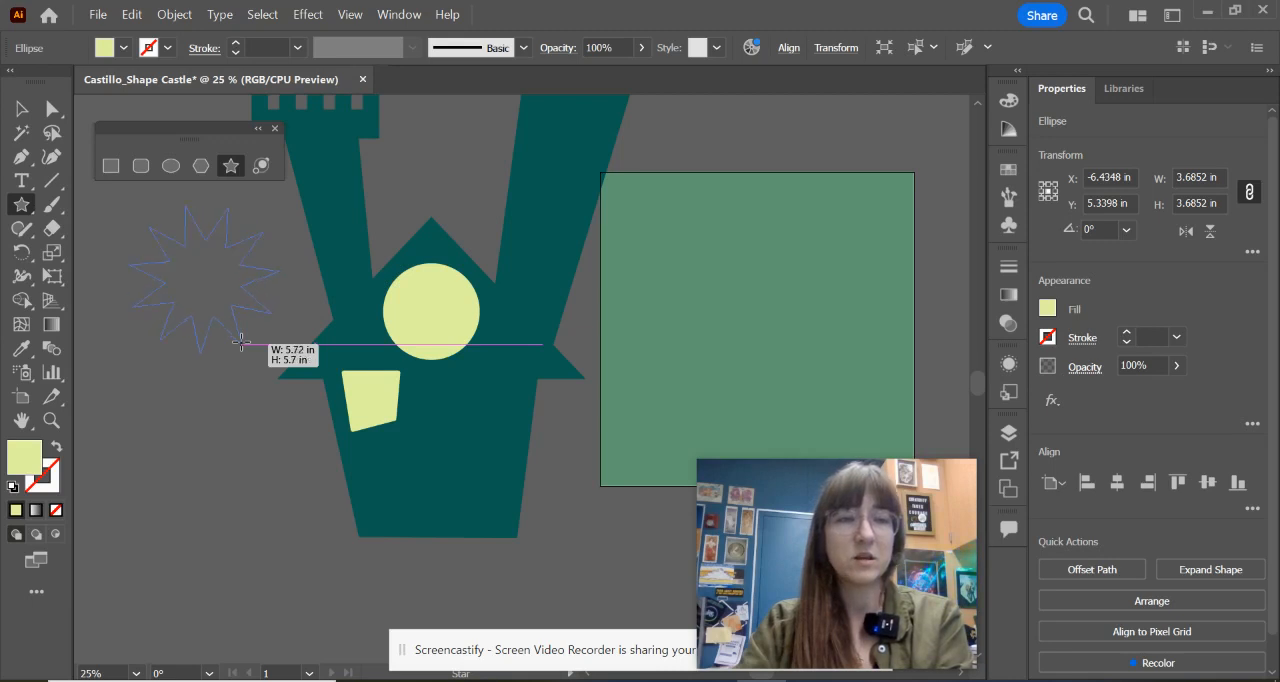
pyautogui.press('Up')
pyautogui.moveTo(241, 342); pyautogui.dragTo(242, 341)
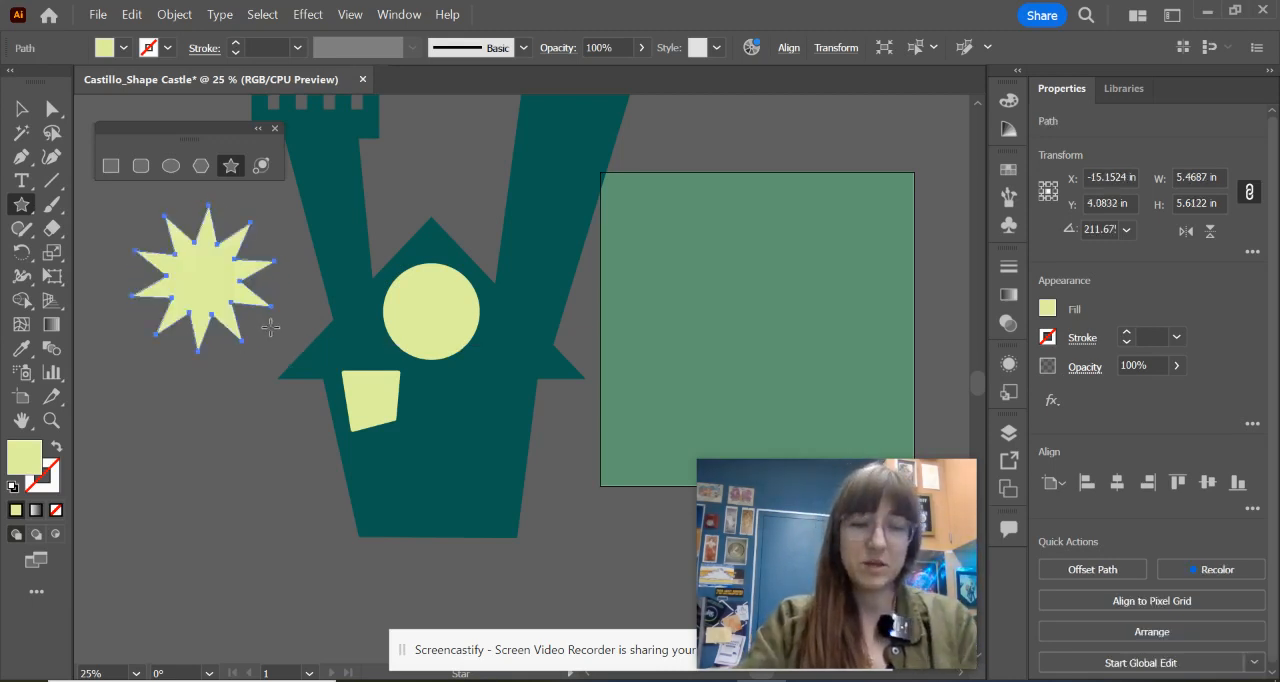
# Step: Scale the star down to about 2.6 in and move it onto the left tower just below the battlements, leaving it deselected
pyautogui.press('v')
pyautogui.moveTo(300, 306); pyautogui.dragTo(214, 291)
pyautogui.moveTo(158, 282); pyautogui.dragTo(330, 172)
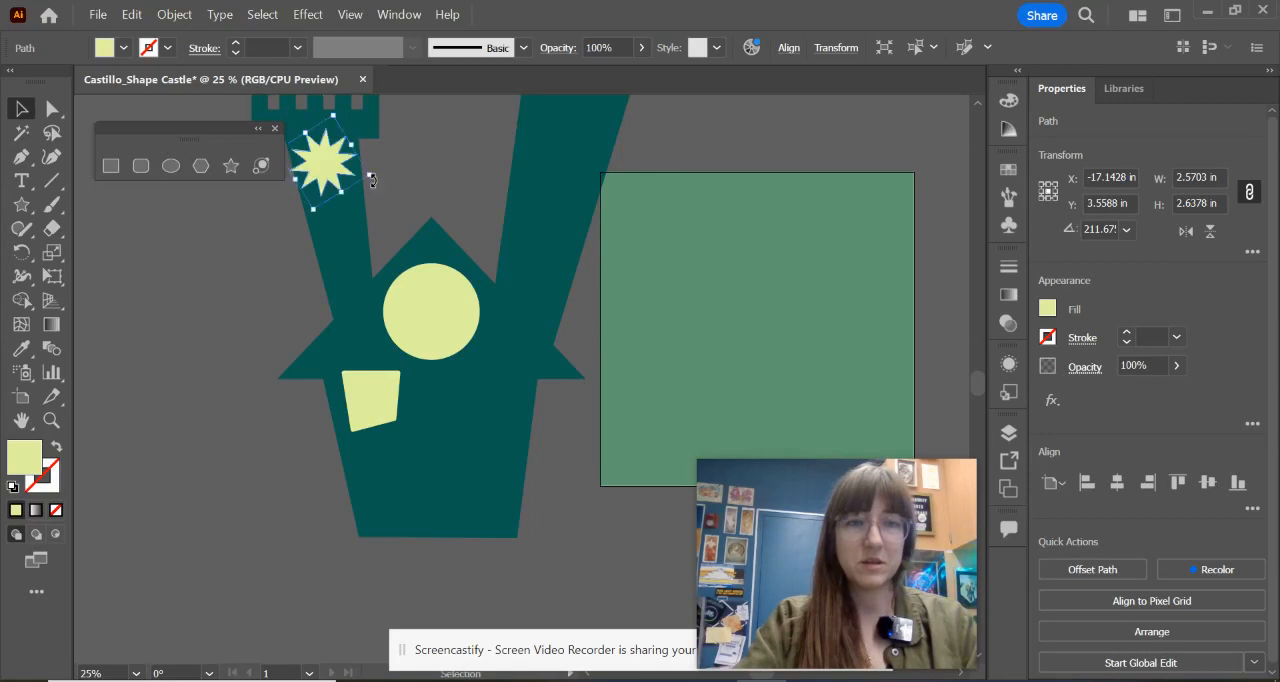
pyautogui.click(438, 189)
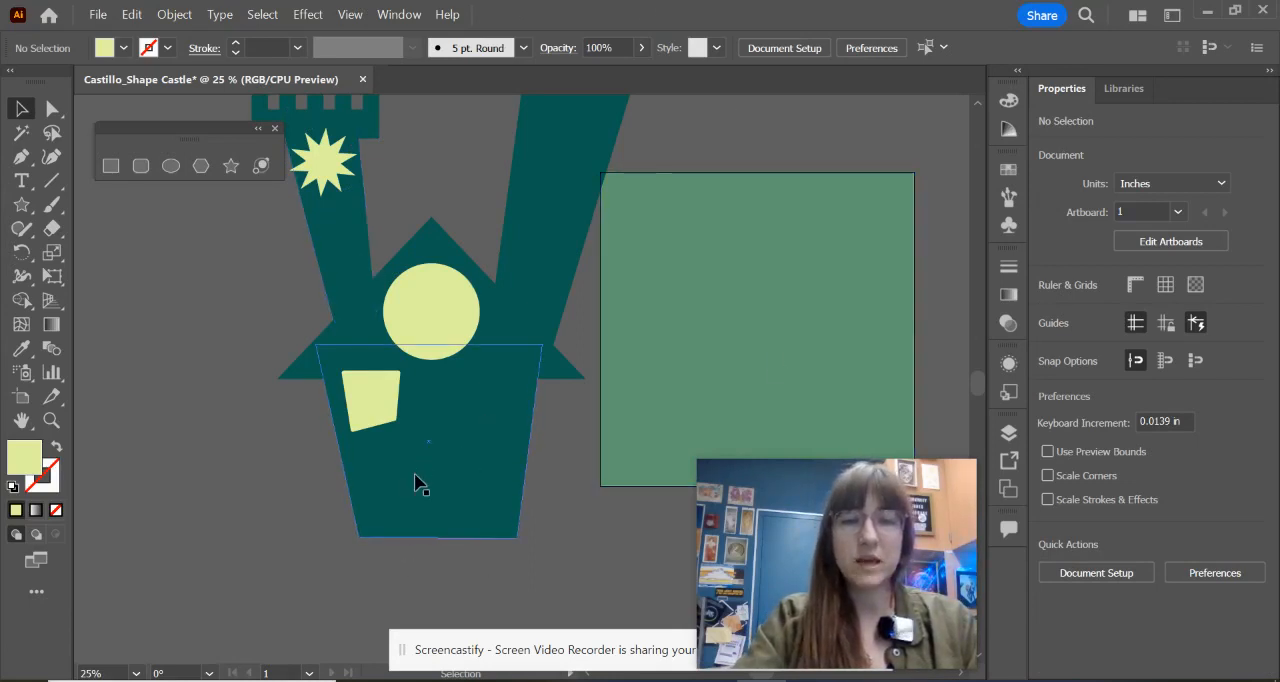
# Step: Check the doorway in the reference image and draw a yellow-green rectangle about 4.5 x 6.2 in left of the castle's base
pyautogui.click(662, 680)
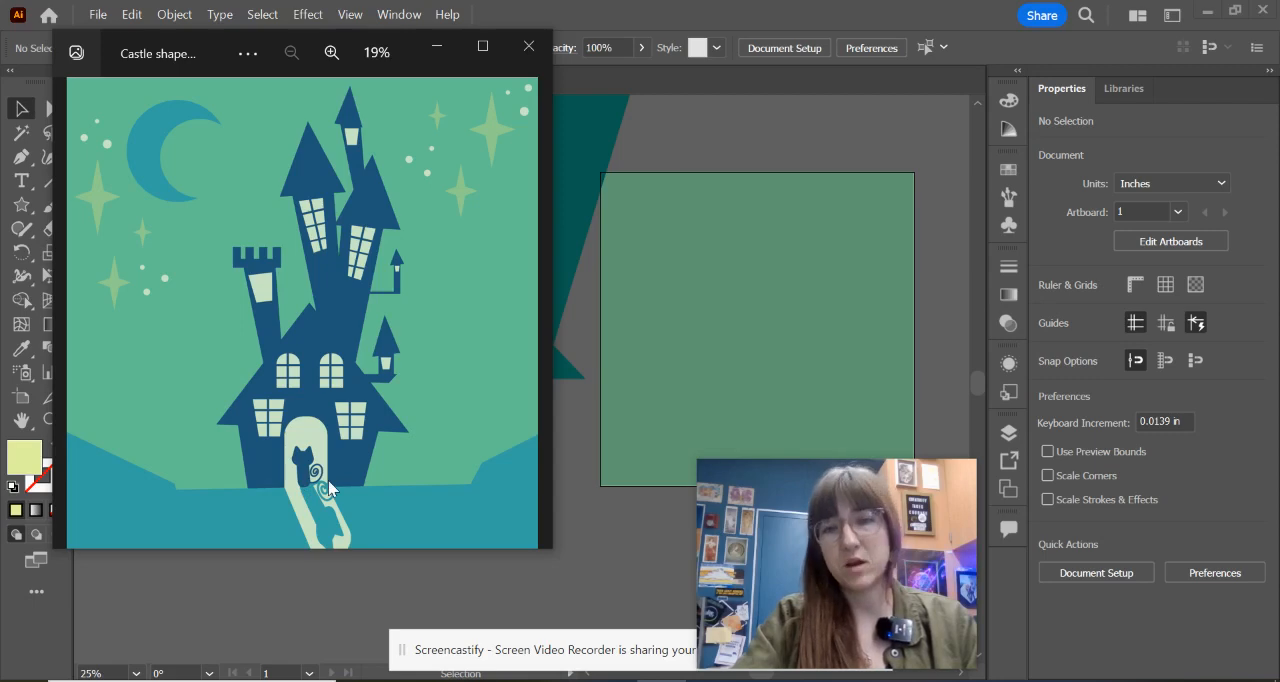
pyautogui.click(437, 45)
pyautogui.scroll(2, 323, 535)
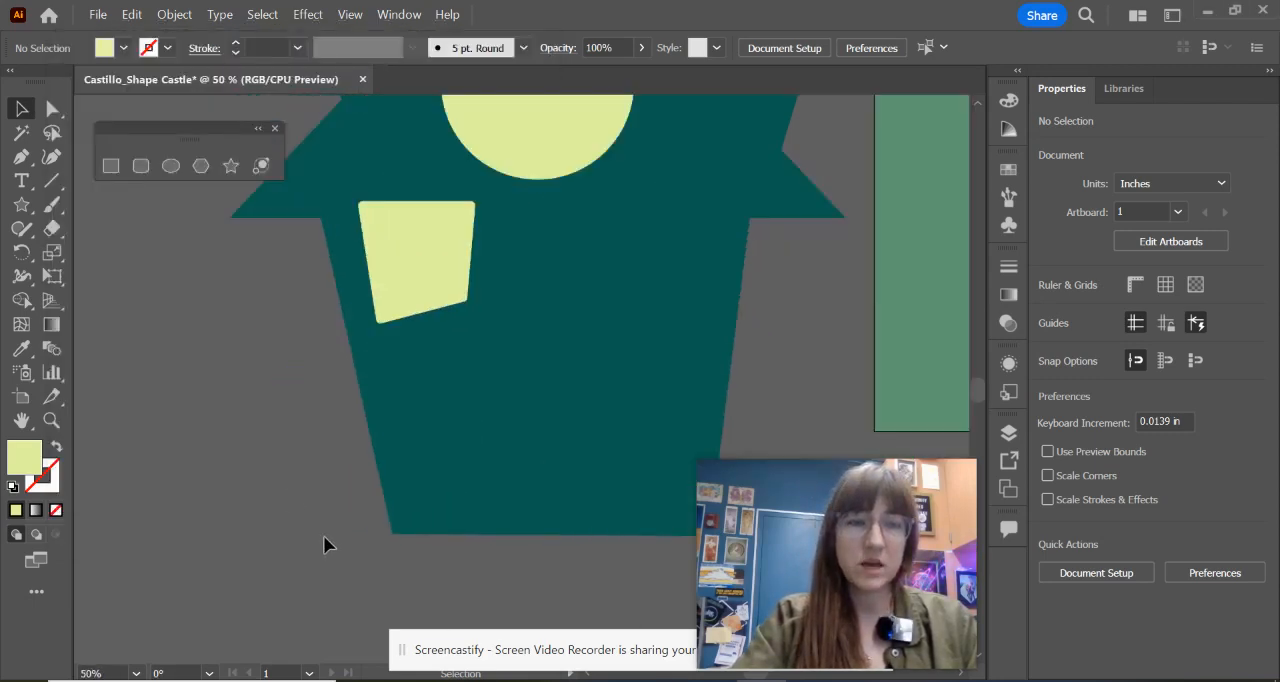
pyautogui.moveTo(323, 535); pyautogui.dragTo(609, 362)
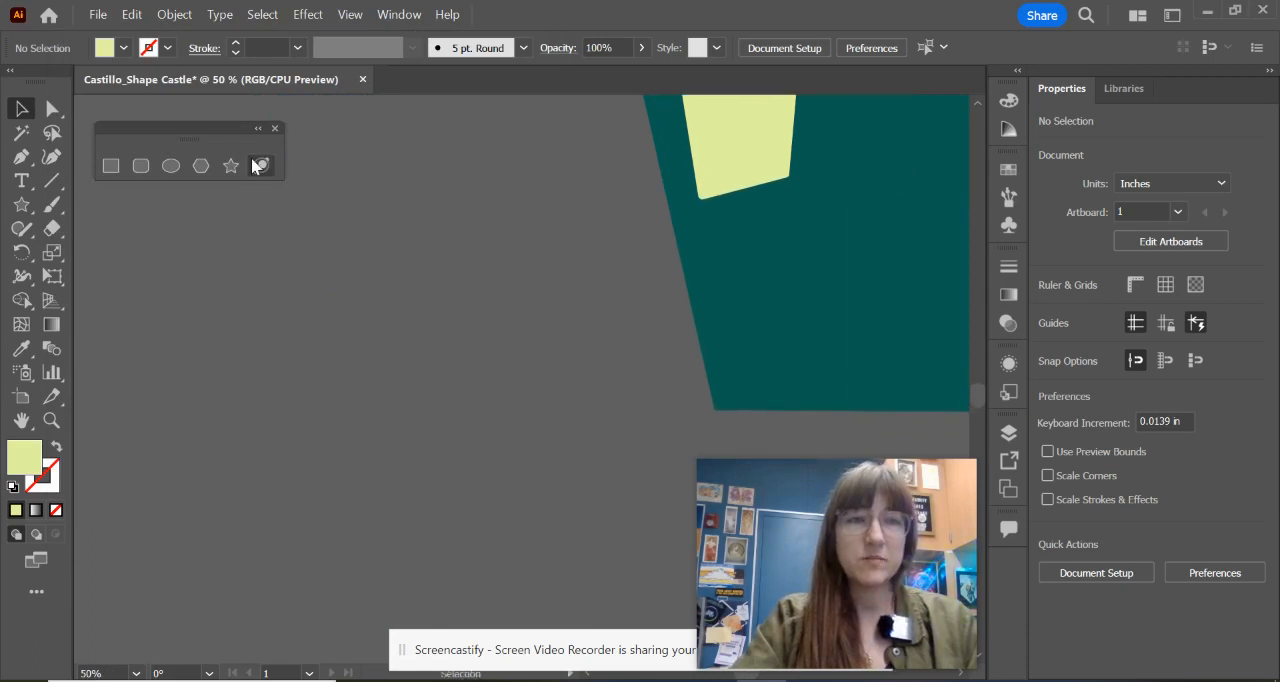
pyautogui.click(110, 166)
pyautogui.moveTo(386, 247); pyautogui.dragTo(620, 571)
pyautogui.moveTo(498, 414); pyautogui.dragTo(437, 358)
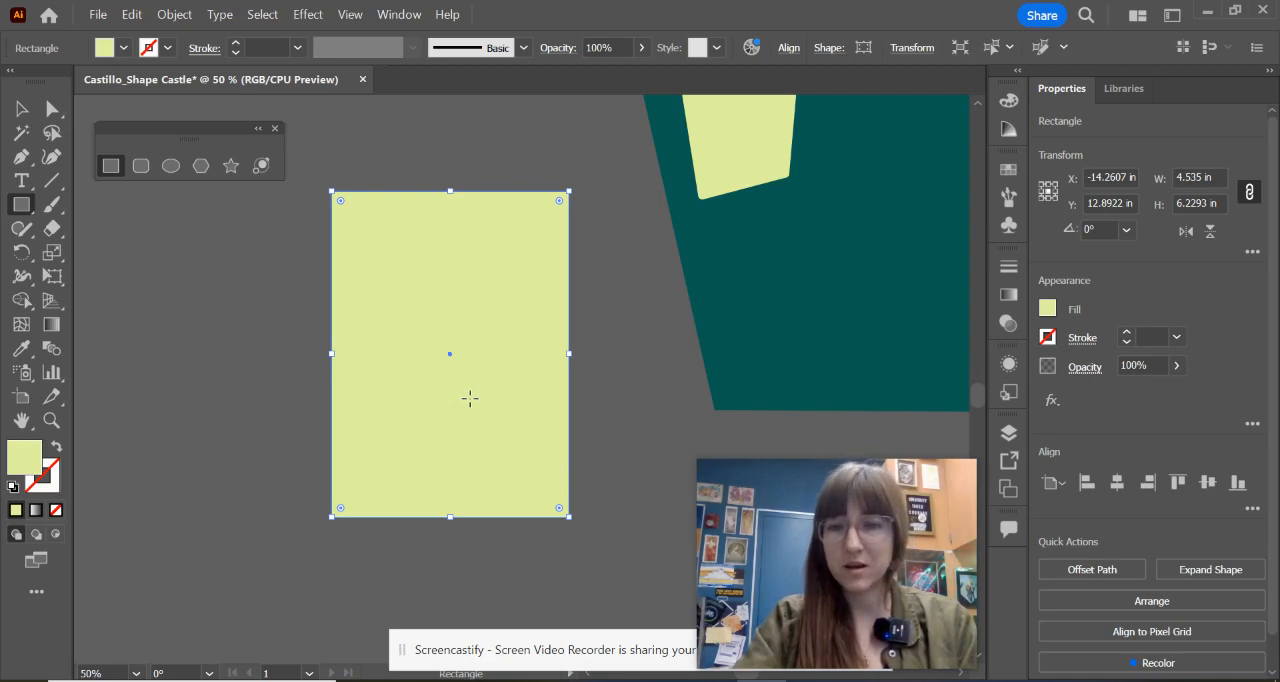
# Step: Examine the rounded corners of the tall tower's triangular roof and the square corners of the new yellow-green rectangle
pyautogui.press('a')
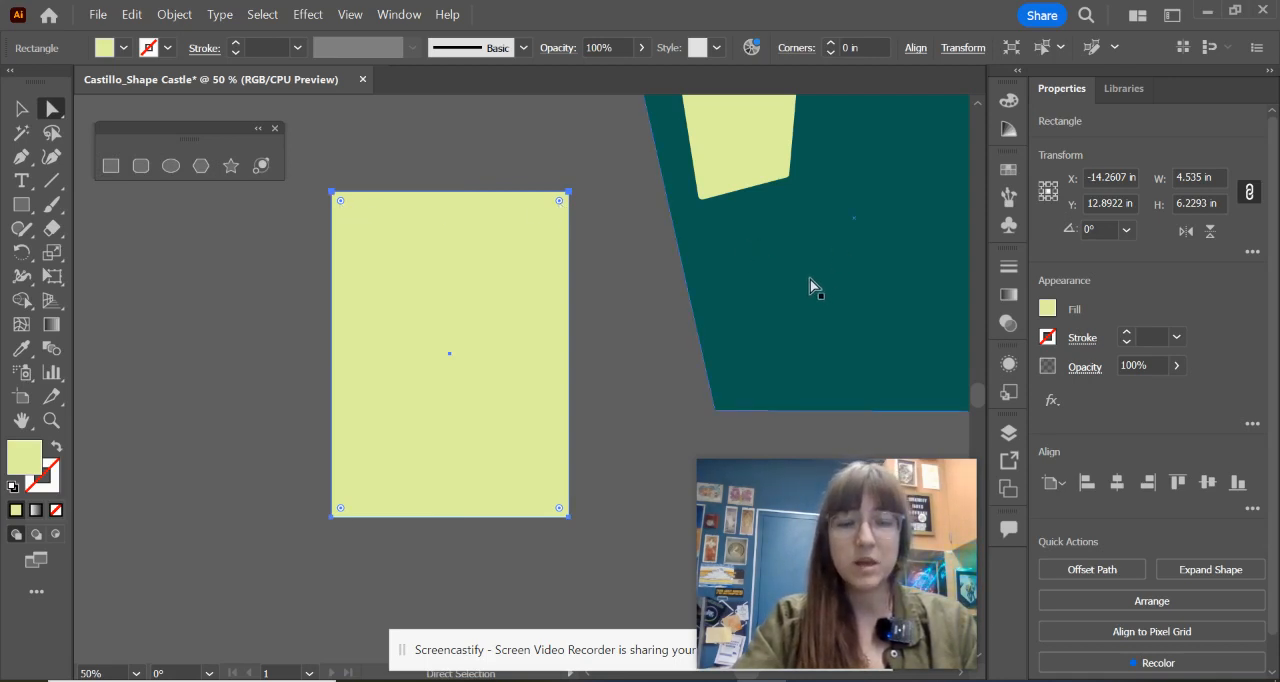
pyautogui.scroll(-2, 809, 279)
pyautogui.moveTo(838, 225); pyautogui.dragTo(440, 486)
pyautogui.moveTo(551, 280); pyautogui.dragTo(528, 453)
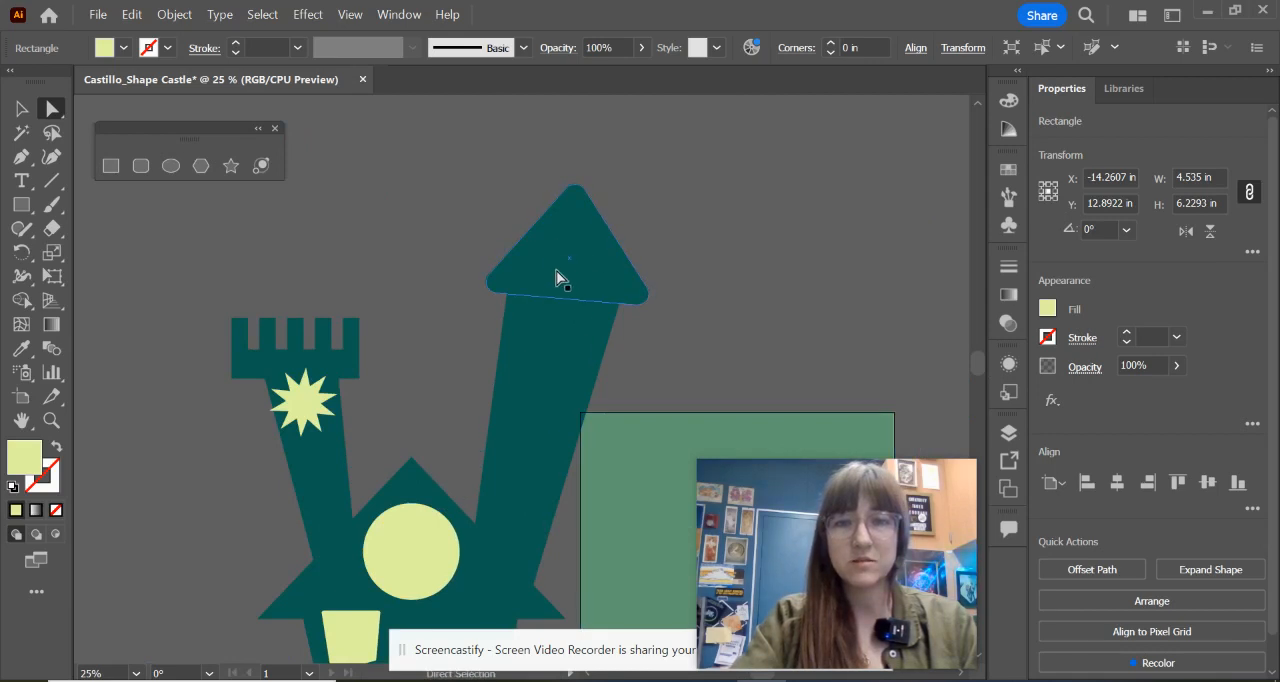
pyautogui.moveTo(382, 503); pyautogui.dragTo(731, 221)
pyautogui.moveTo(531, 270); pyautogui.dragTo(468, 181)
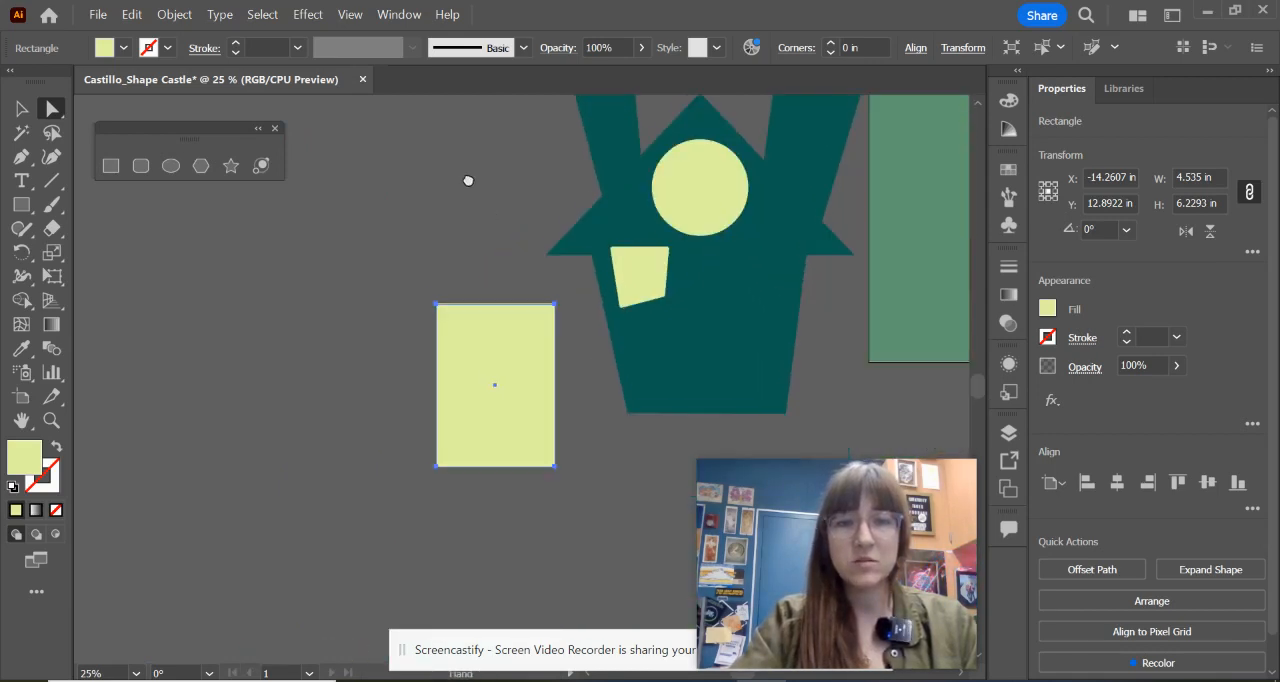
pyautogui.scroll(3, 546, 374)
pyautogui.moveTo(549, 377); pyautogui.dragTo(628, 340)
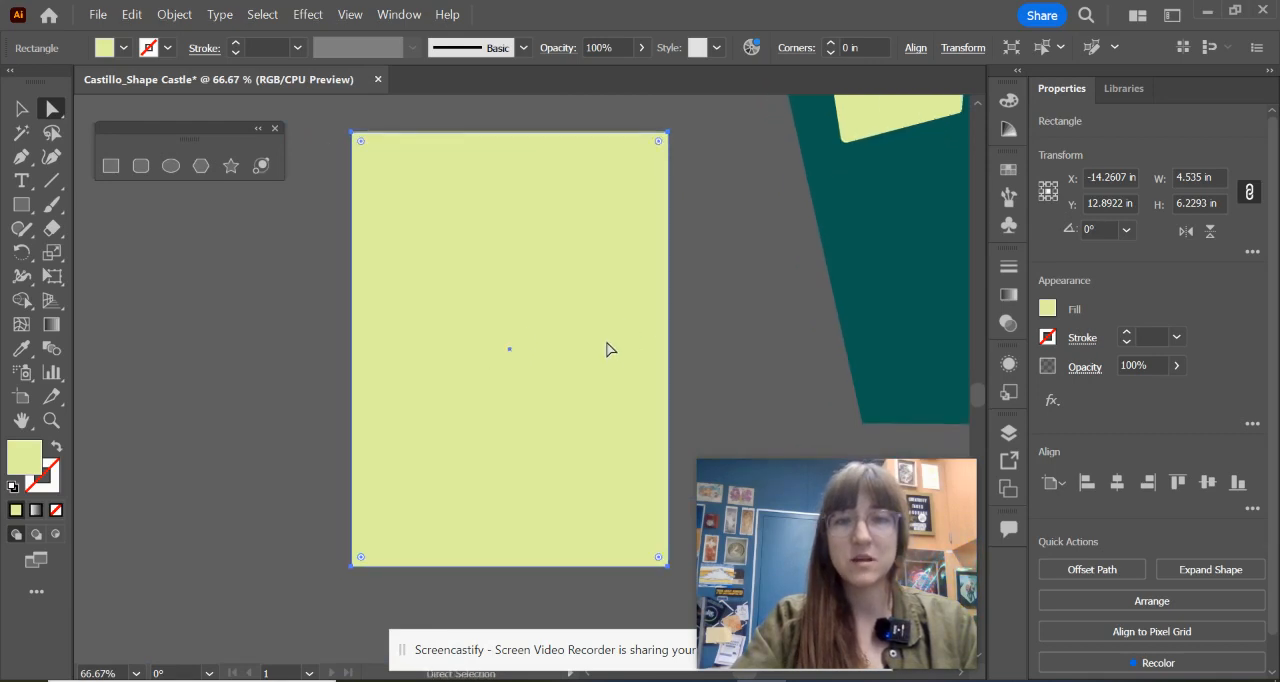
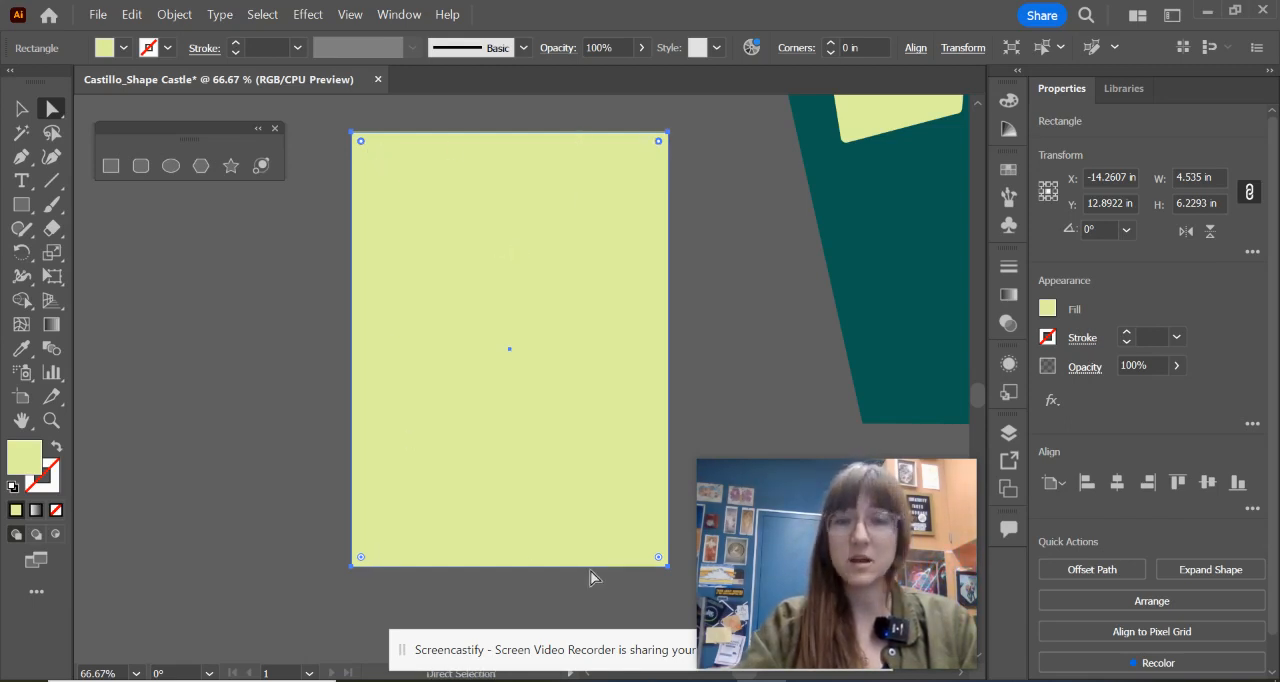
# Step: Round the yellow-green rectangle's top corners to about 2.27 in and fit it, scaled down, at the castle's base as an arched door
pyautogui.moveTo(658, 141); pyautogui.dragTo(560, 410)
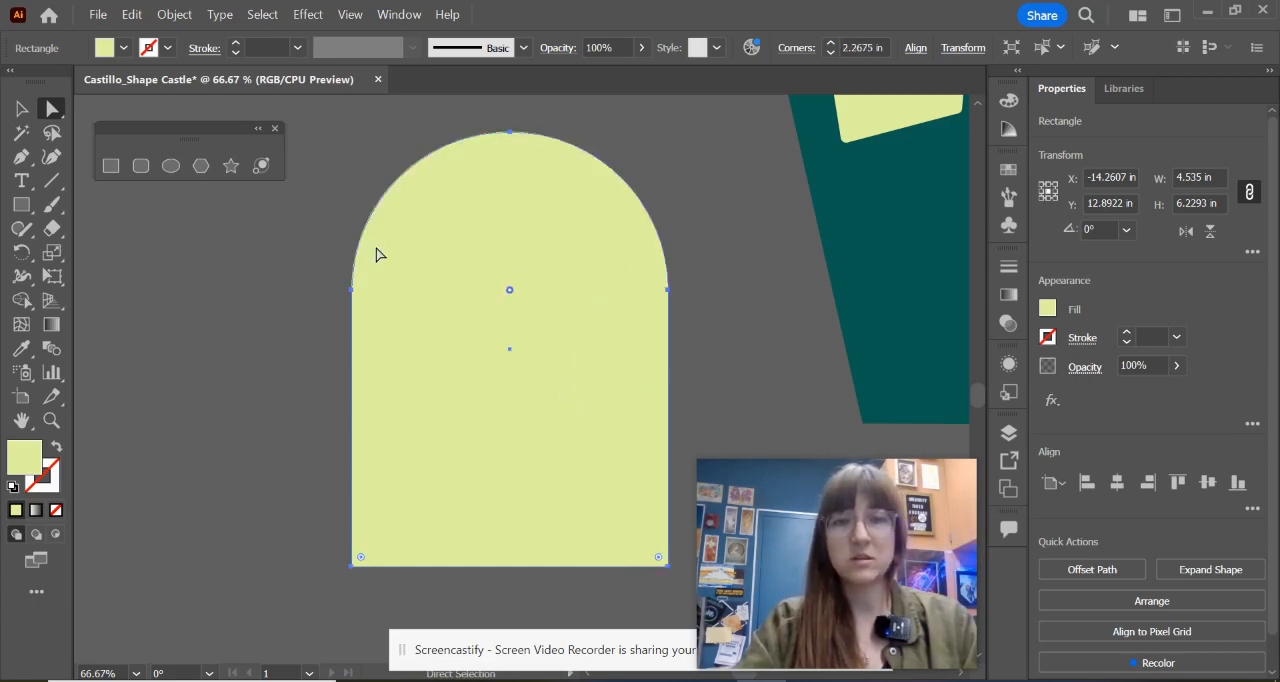
pyautogui.scroll(-2, 548, 372)
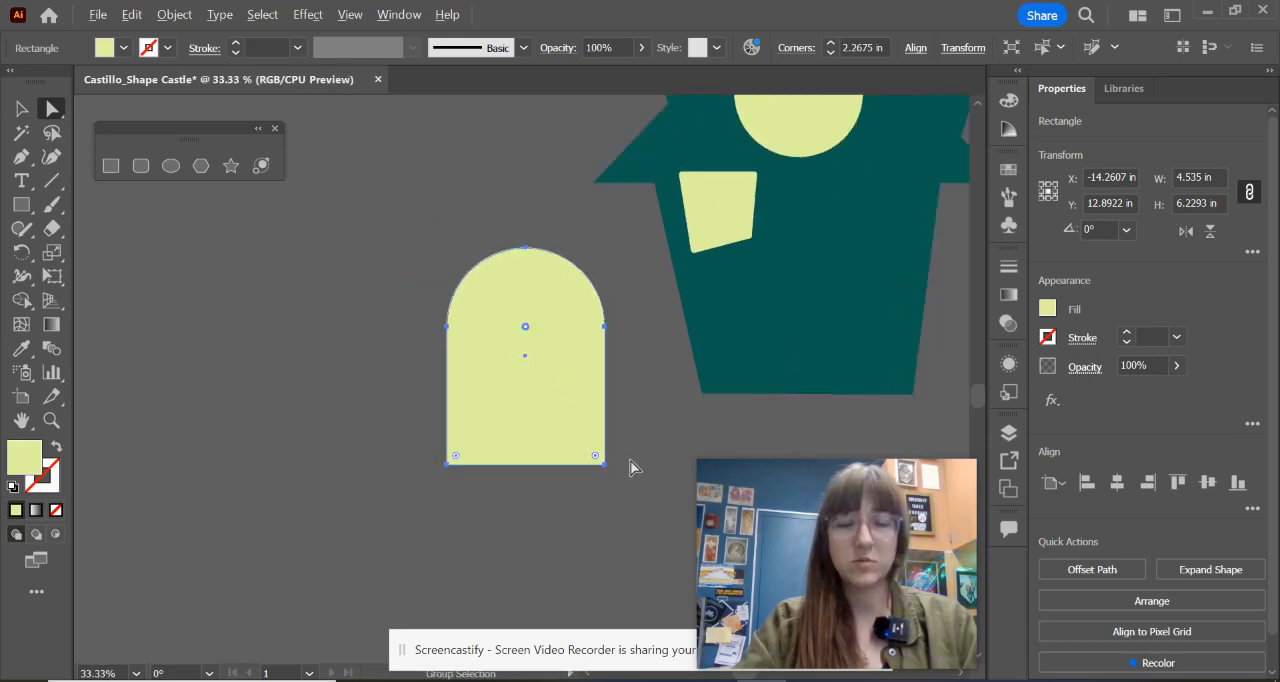
pyautogui.press('v')
pyautogui.moveTo(666, 400); pyautogui.dragTo(323, 384)
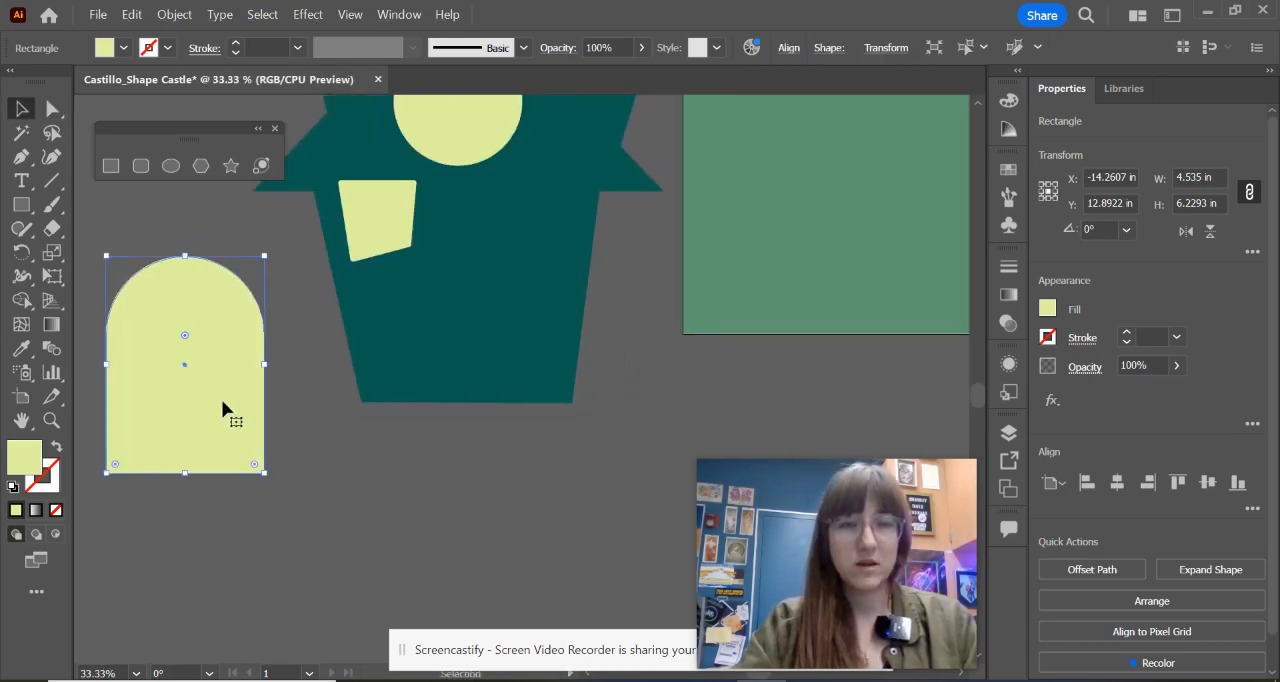
pyautogui.moveTo(221, 399); pyautogui.dragTo(515, 362)
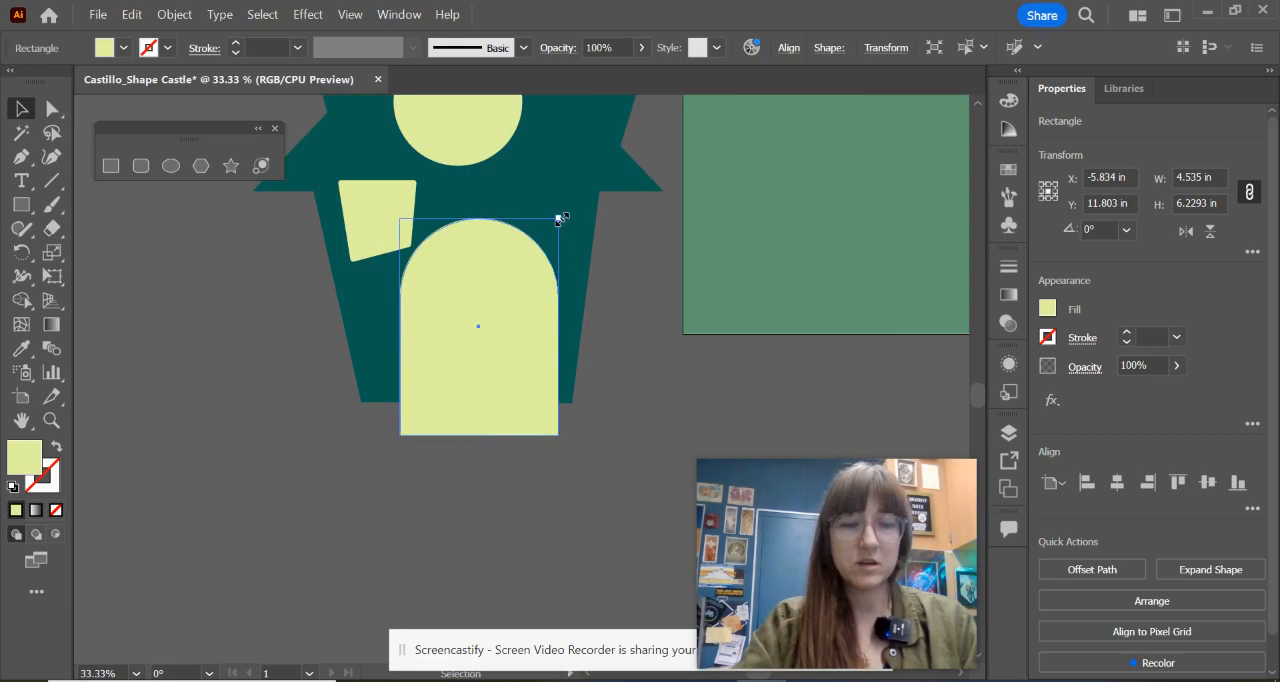
pyautogui.moveTo(559, 218)
pyautogui.mouseDown()
pyautogui.moveTo(523, 276)
pyautogui.moveTo(553, 238)
pyautogui.mouseUp()
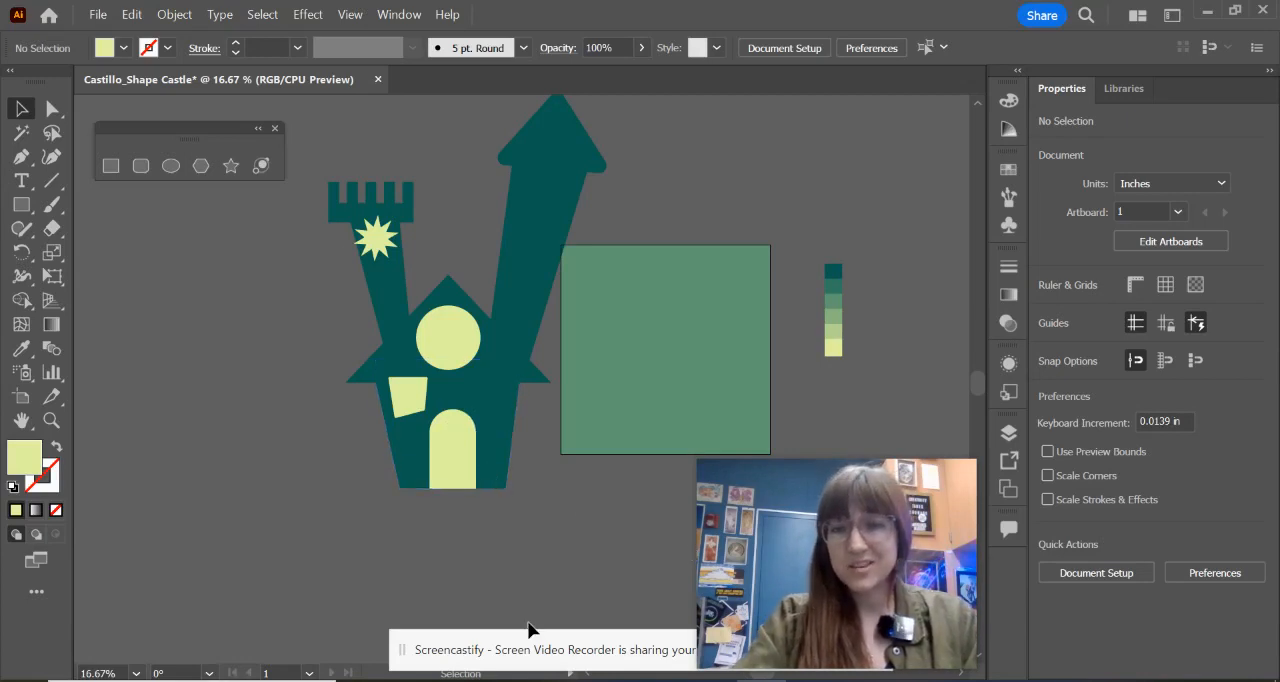
# Step: Check the reference windows and divide the circular window with thin vertical and horizontal rectangles about 0.24 in thick, coloured like the castle
pyautogui.hotkey('alt', 'Tab')
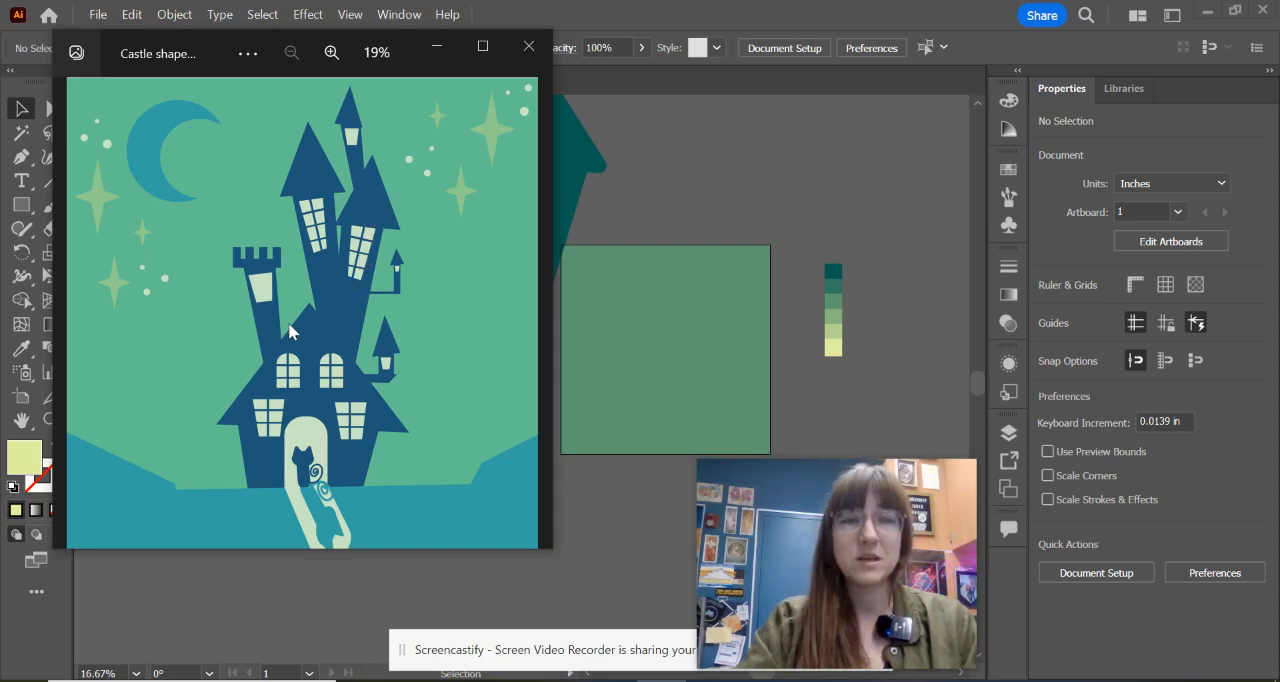
pyautogui.click(436, 45)
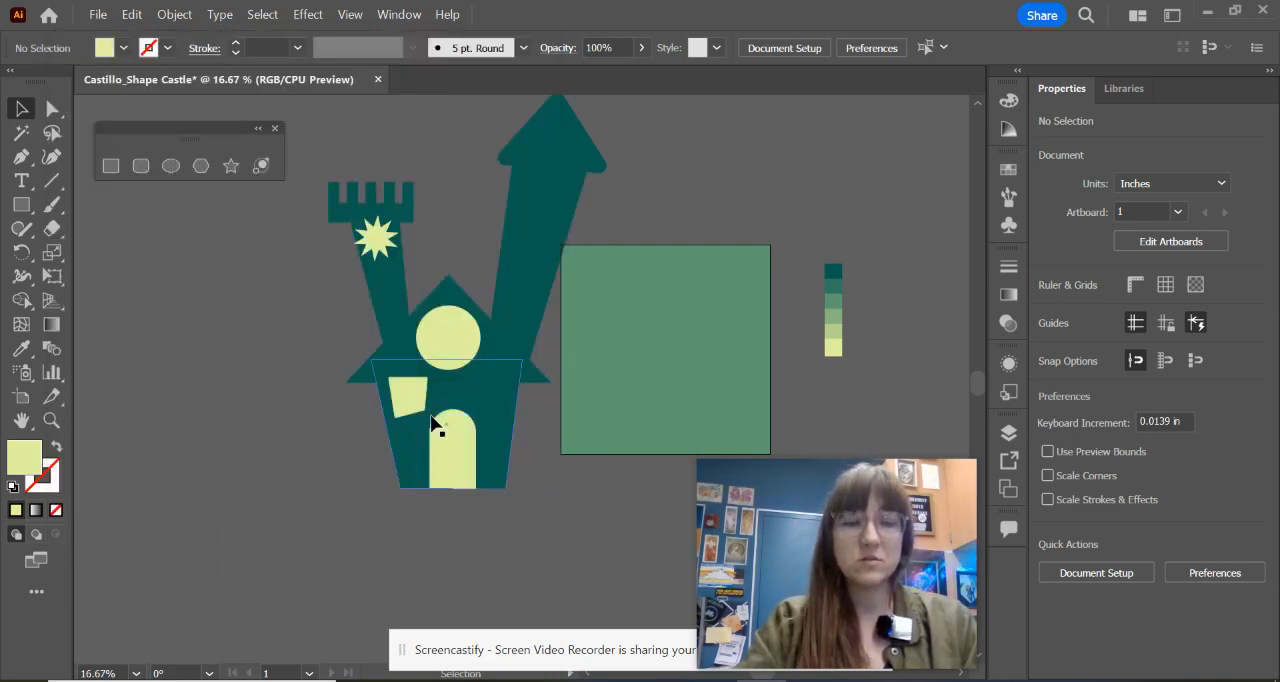
pyautogui.scroll(1, 430, 410)
pyautogui.scroll(1, 430, 410)
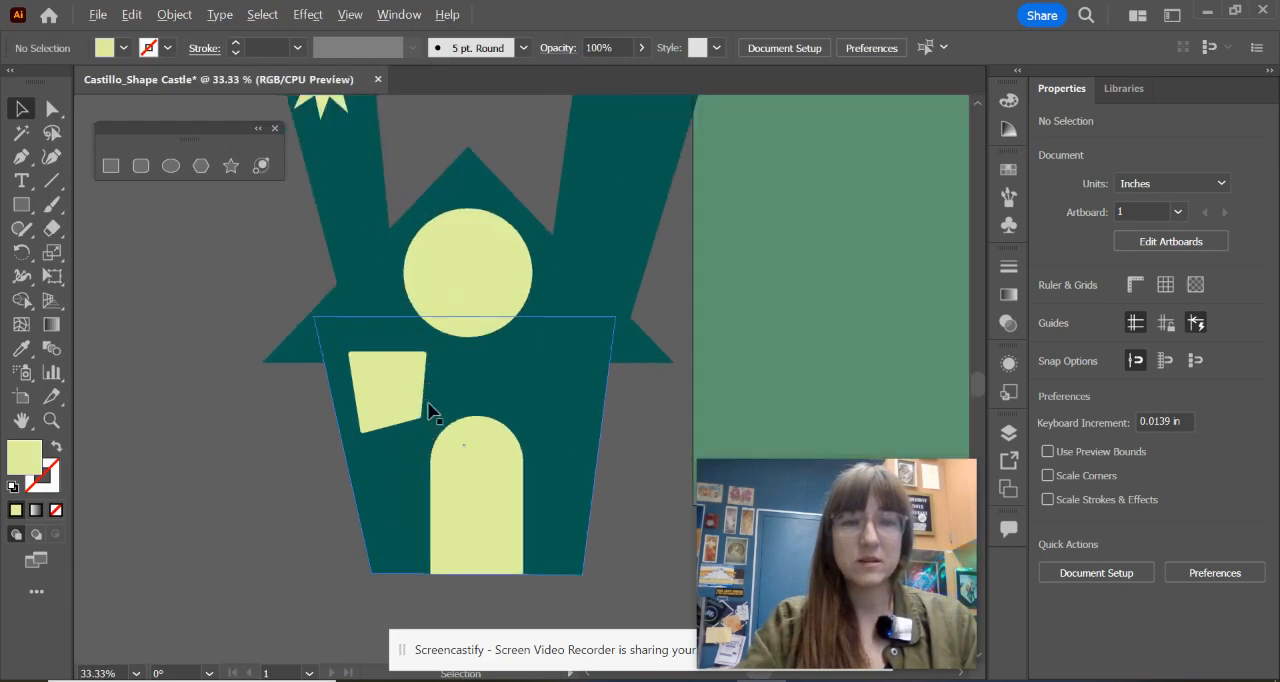
pyautogui.click(110, 166)
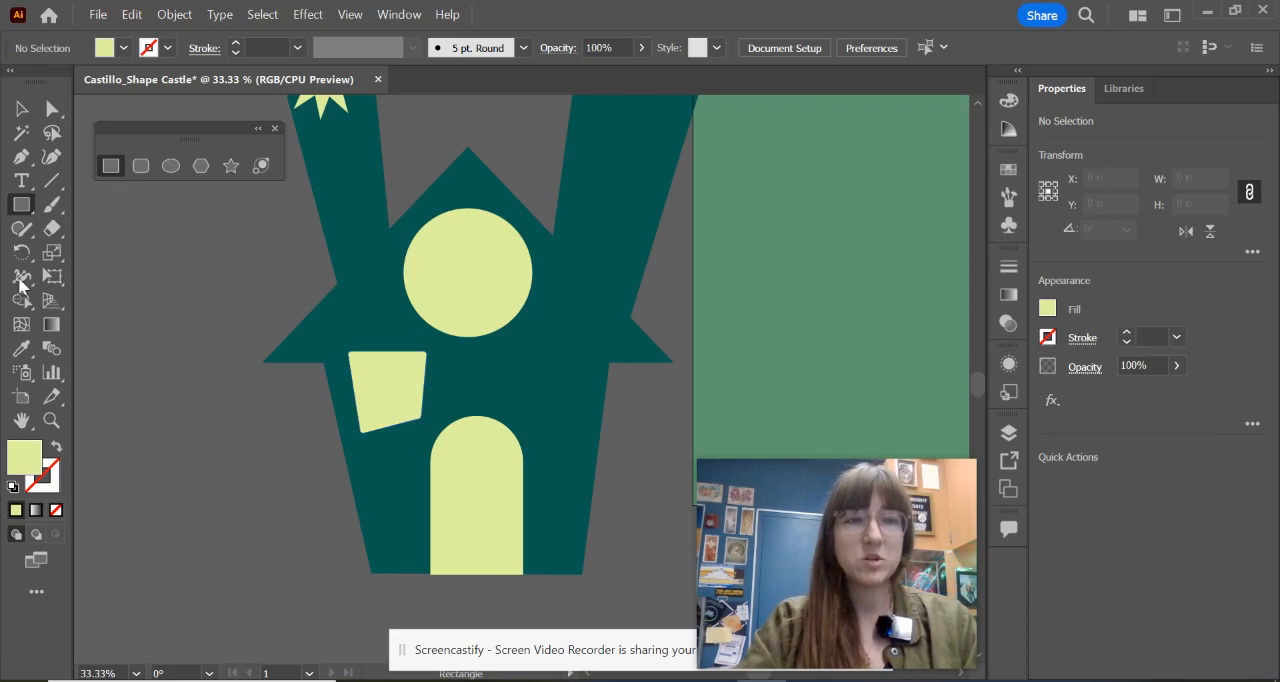
pyautogui.click(27, 352)
pyautogui.click(434, 346)
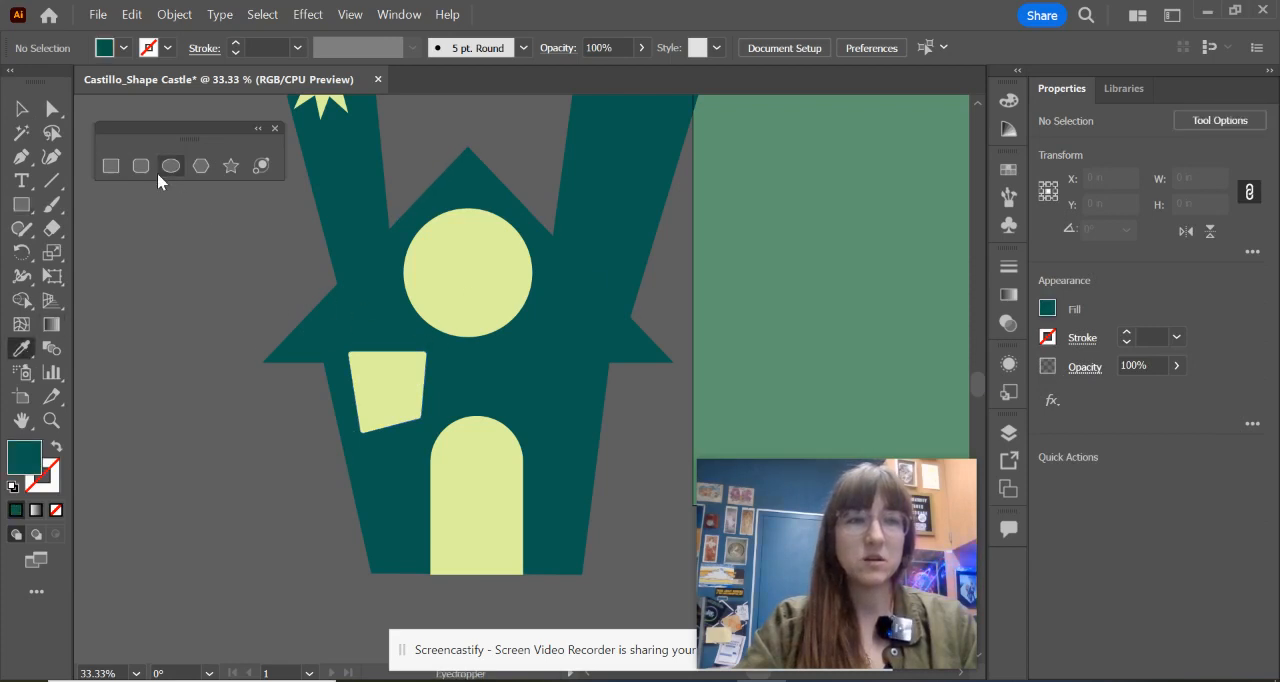
pyautogui.click(108, 168)
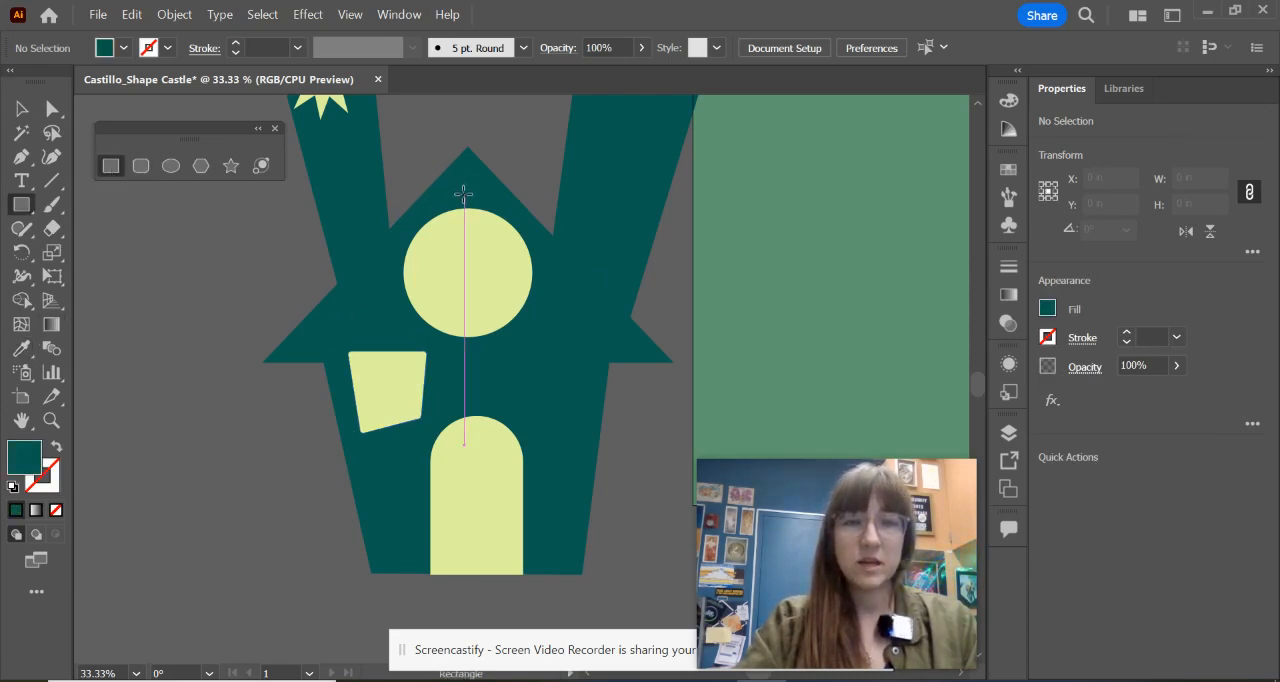
pyautogui.moveTo(463, 194); pyautogui.dragTo(471, 368)
pyautogui.moveTo(383, 262); pyautogui.dragTo(549, 268)
pyautogui.press('v')
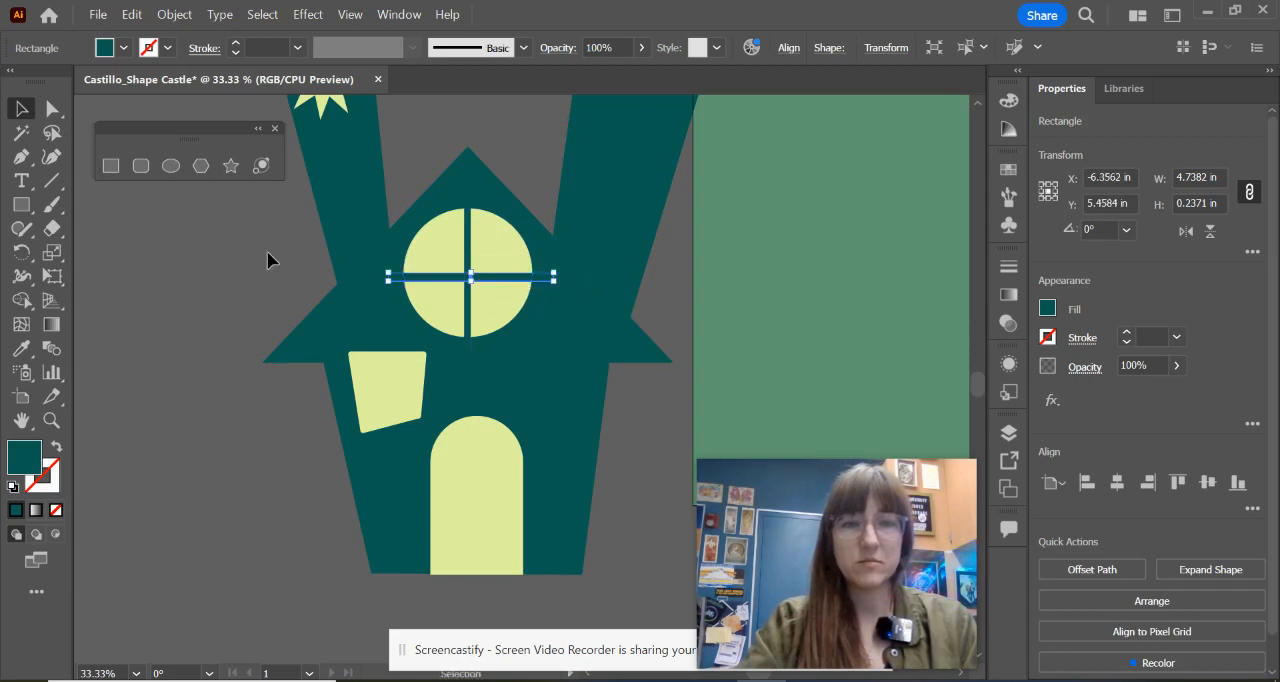
pyautogui.click(304, 218)
# Step: Select all castle pieces without the green background, scale them down to about 7.2 x 10.5 in and move them onto the background
pyautogui.scroll(-2, 477, 309)
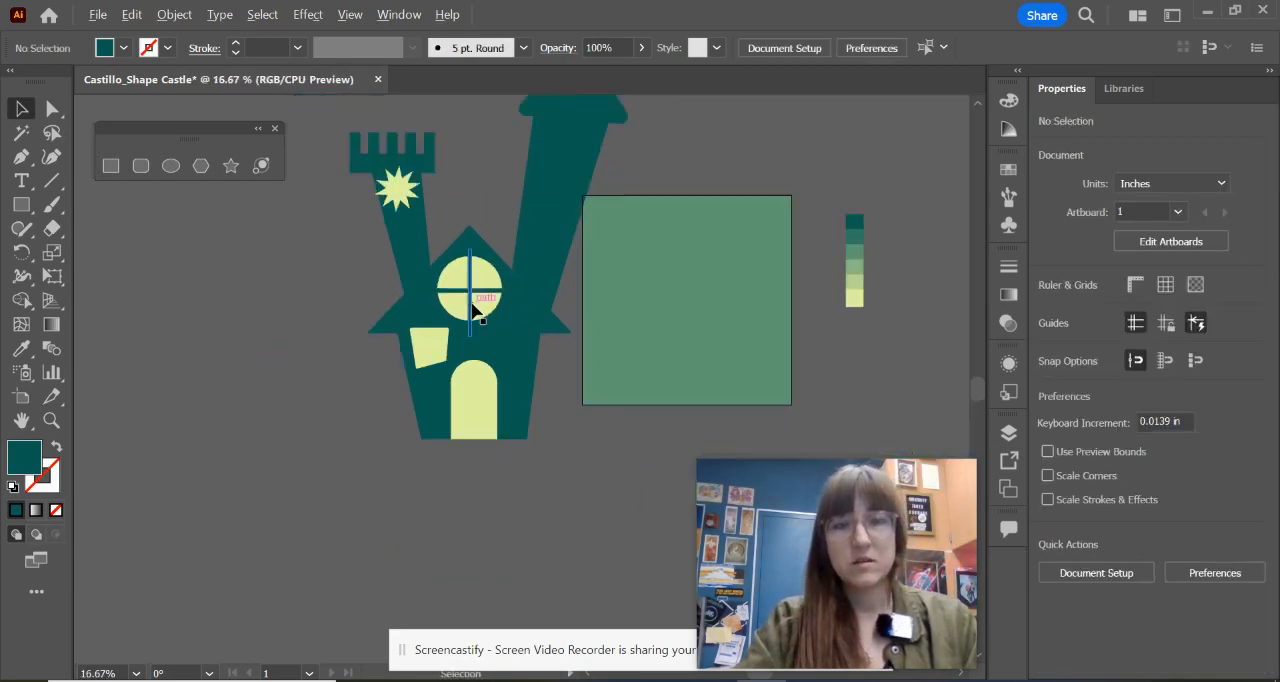
pyautogui.moveTo(558, 308); pyautogui.dragTo(477, 370)
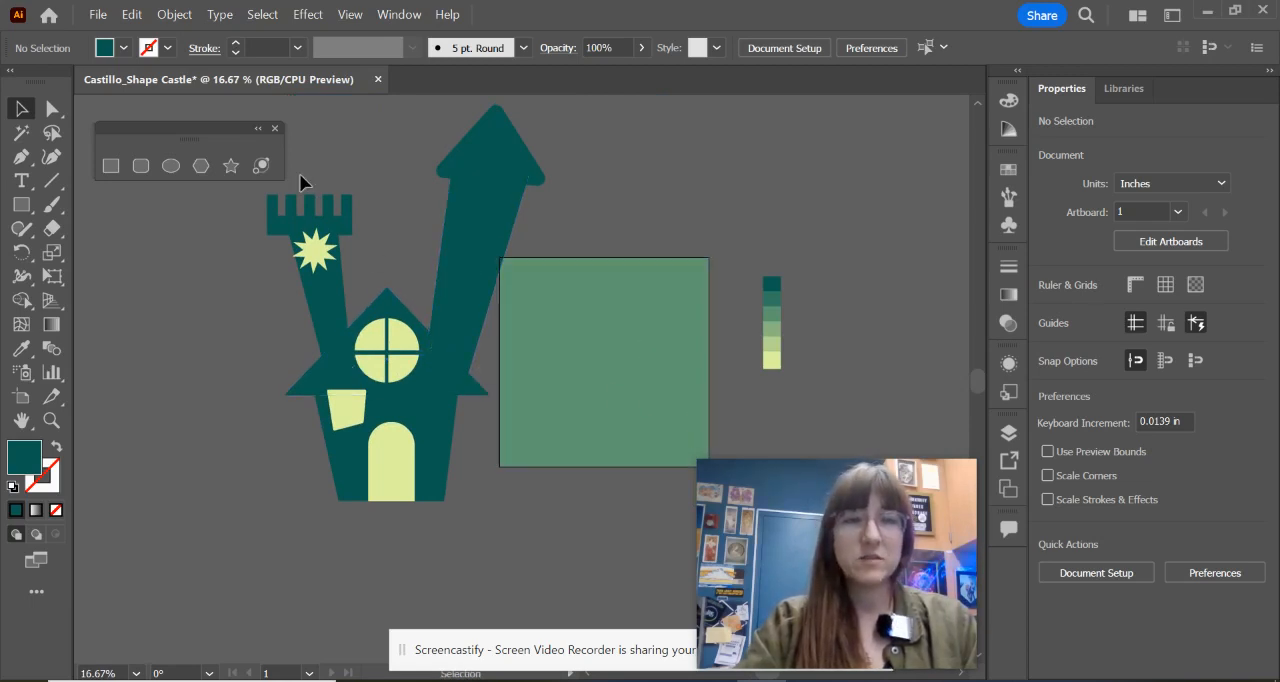
pyautogui.moveTo(190, 143); pyautogui.dragTo(224, 585)
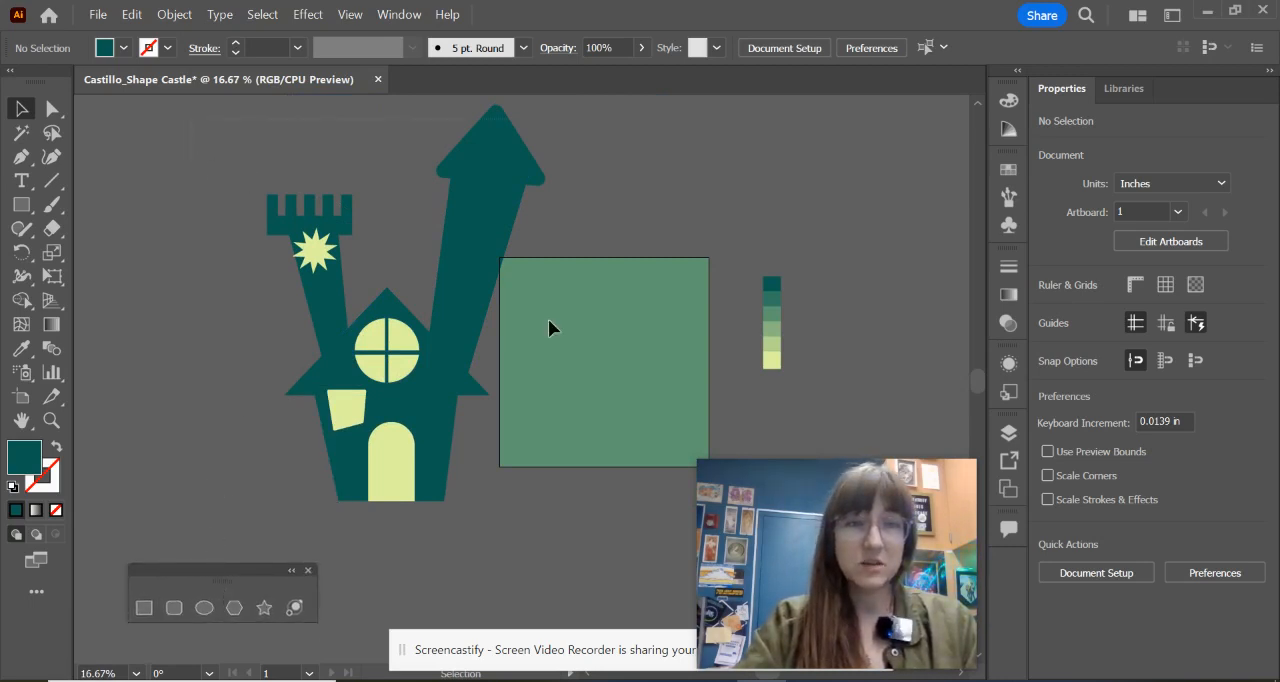
pyautogui.moveTo(548, 318); pyautogui.dragTo(537, 514)
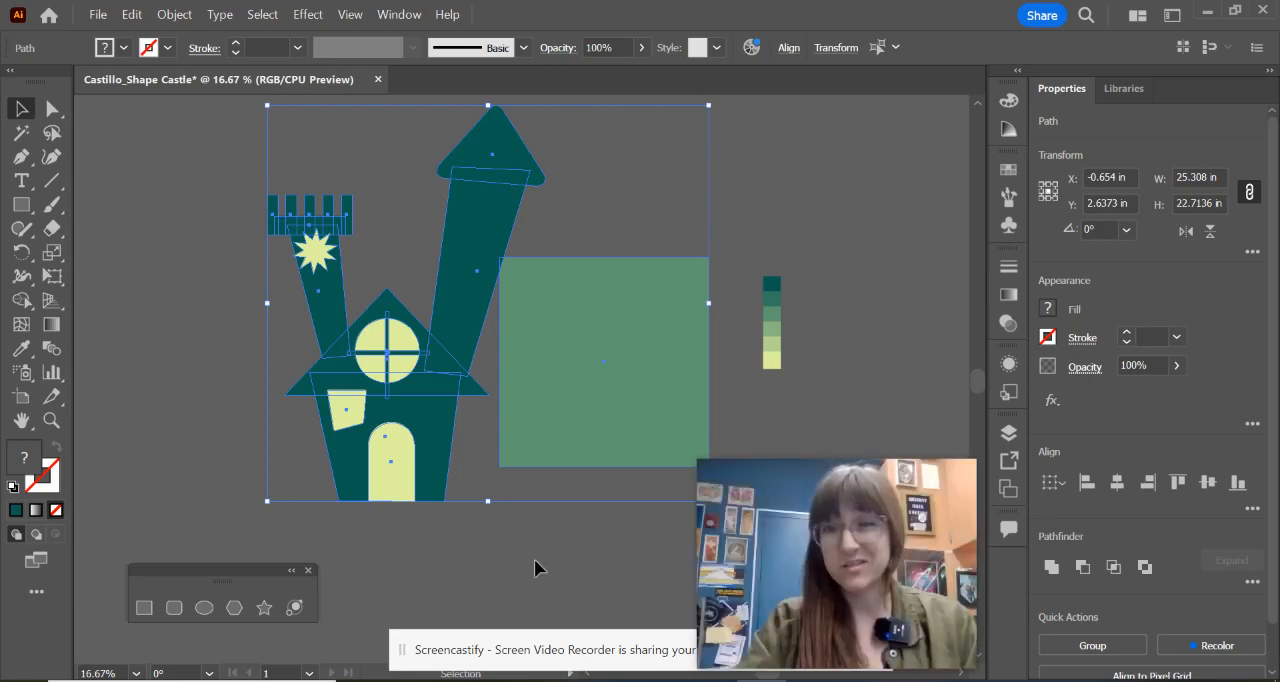
pyautogui.keyDown('shift'); pyautogui.click(595, 357); pyautogui.keyUp('shift')
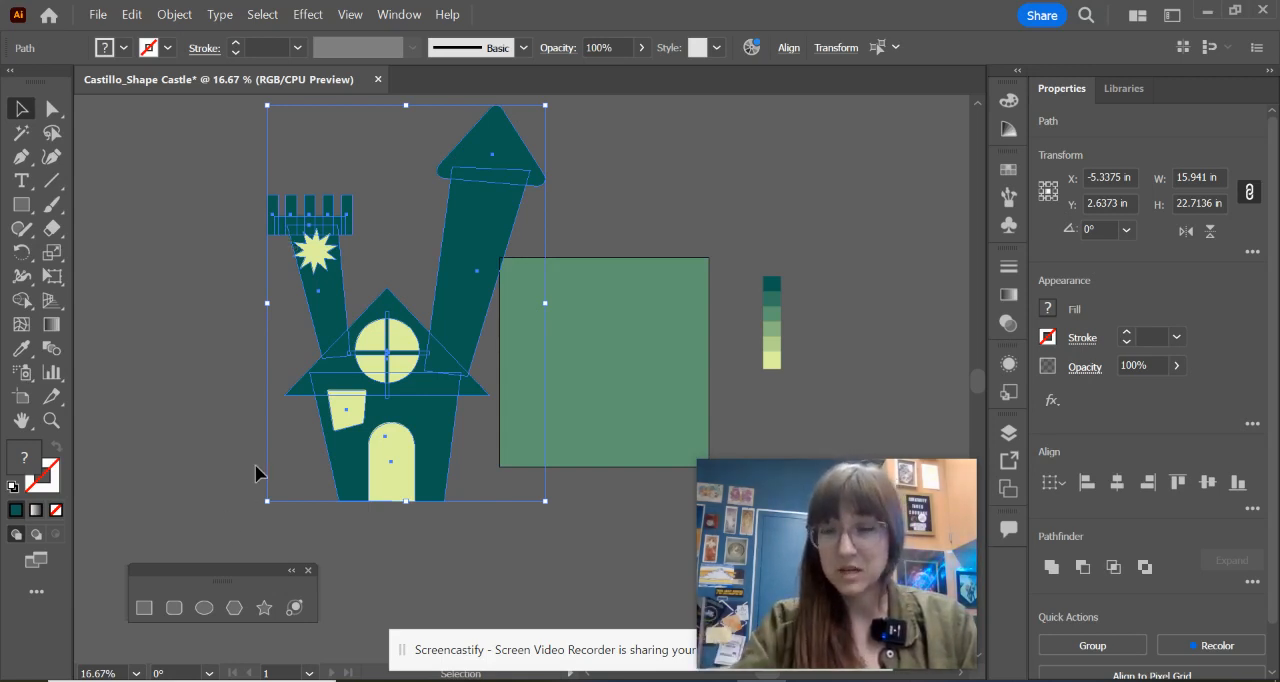
pyautogui.moveTo(545, 106); pyautogui.dragTo(393, 318)
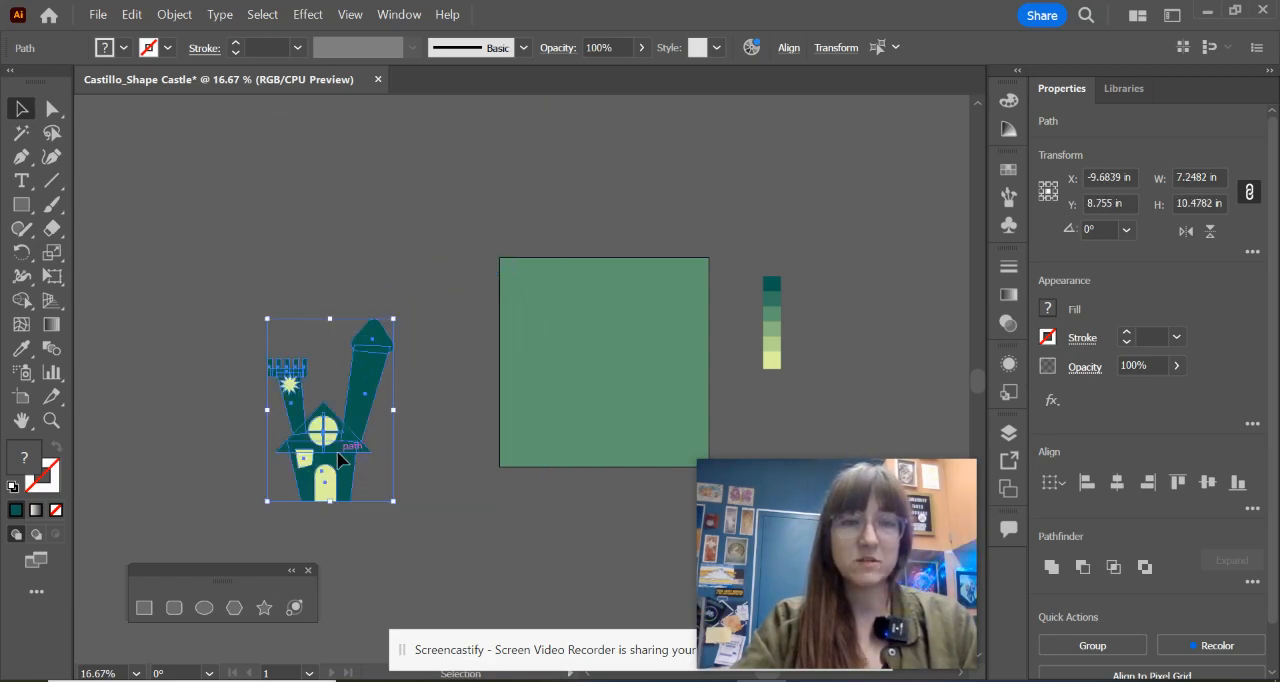
pyautogui.moveTo(338, 450); pyautogui.dragTo(606, 398)
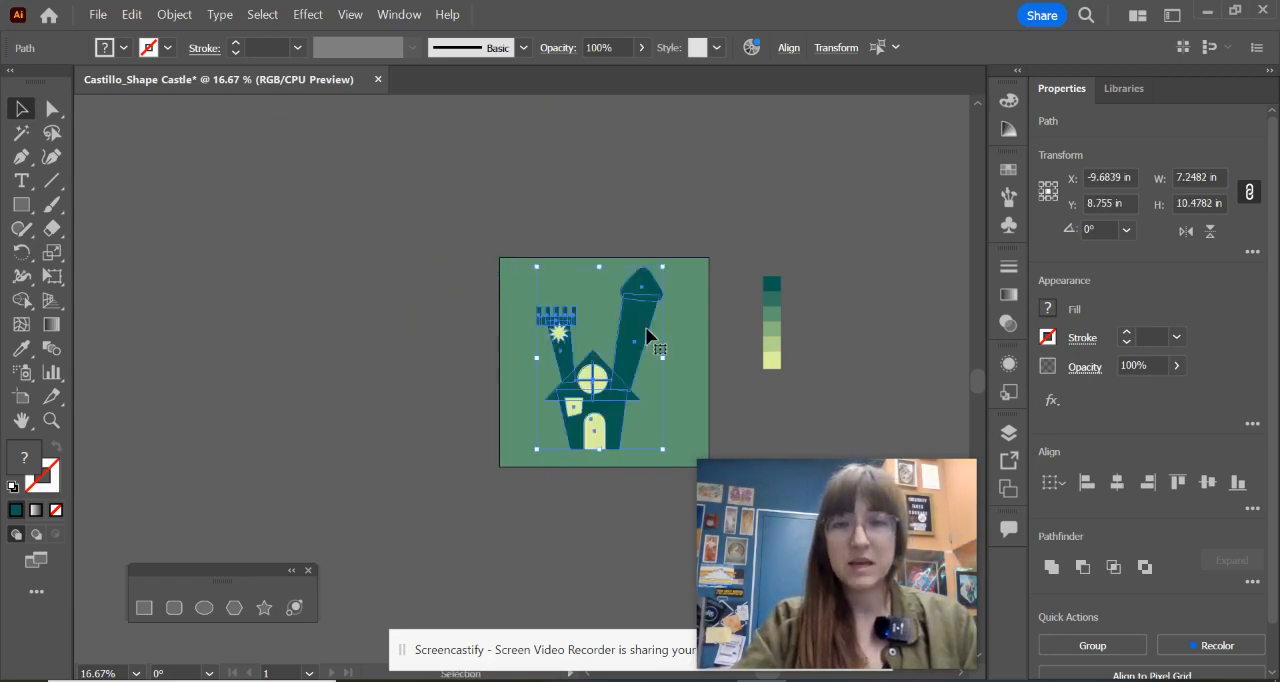
# Step: Scale the castle down further to about 6.4 x 9.3 in and centre it on the green background, leaving it deselected
pyautogui.moveTo(663, 267); pyautogui.dragTo(656, 294)
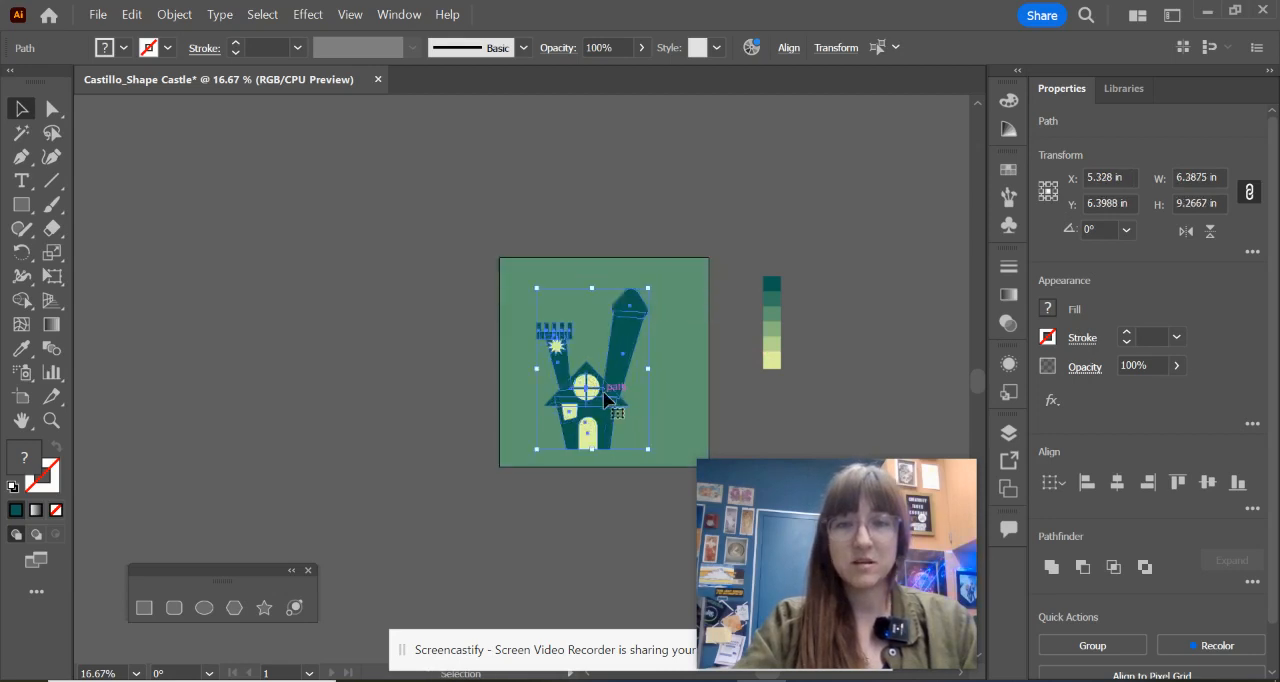
pyautogui.moveTo(599, 390); pyautogui.dragTo(617, 376)
pyautogui.click(407, 428)
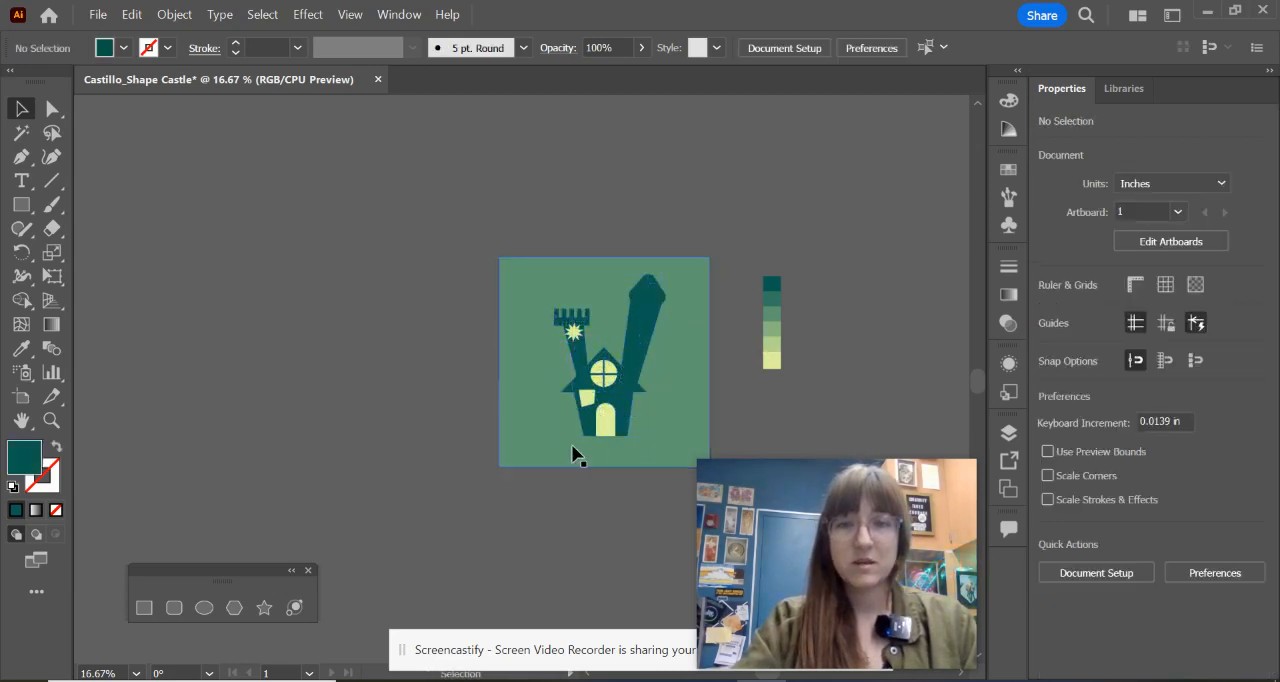
# Step: Reduce the corner rounding of the tall tower's triangular roof so it flares out past the tower, and leave everything deselected
pyautogui.scroll(3, 640, 383)
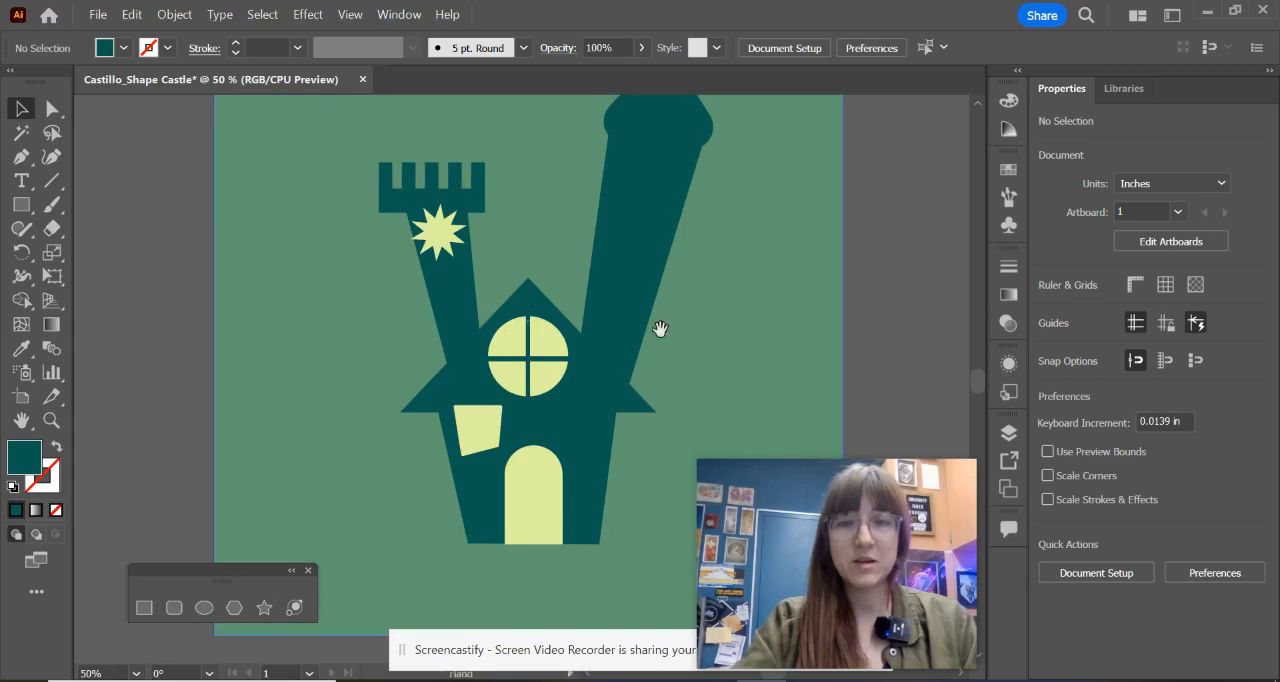
pyautogui.moveTo(660, 331); pyautogui.dragTo(622, 411)
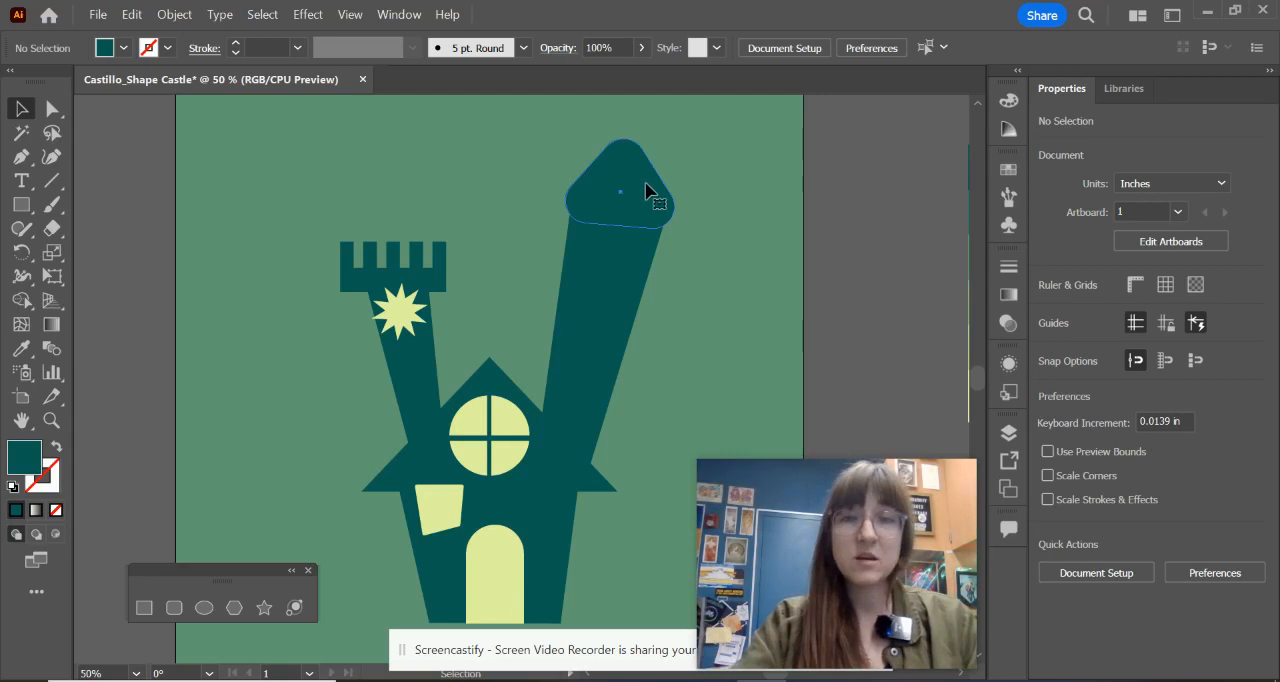
pyautogui.click(645, 190)
pyautogui.scroll(2, 623, 209)
pyautogui.moveTo(643, 209); pyautogui.dragTo(581, 298)
pyautogui.scroll(1, 549, 228)
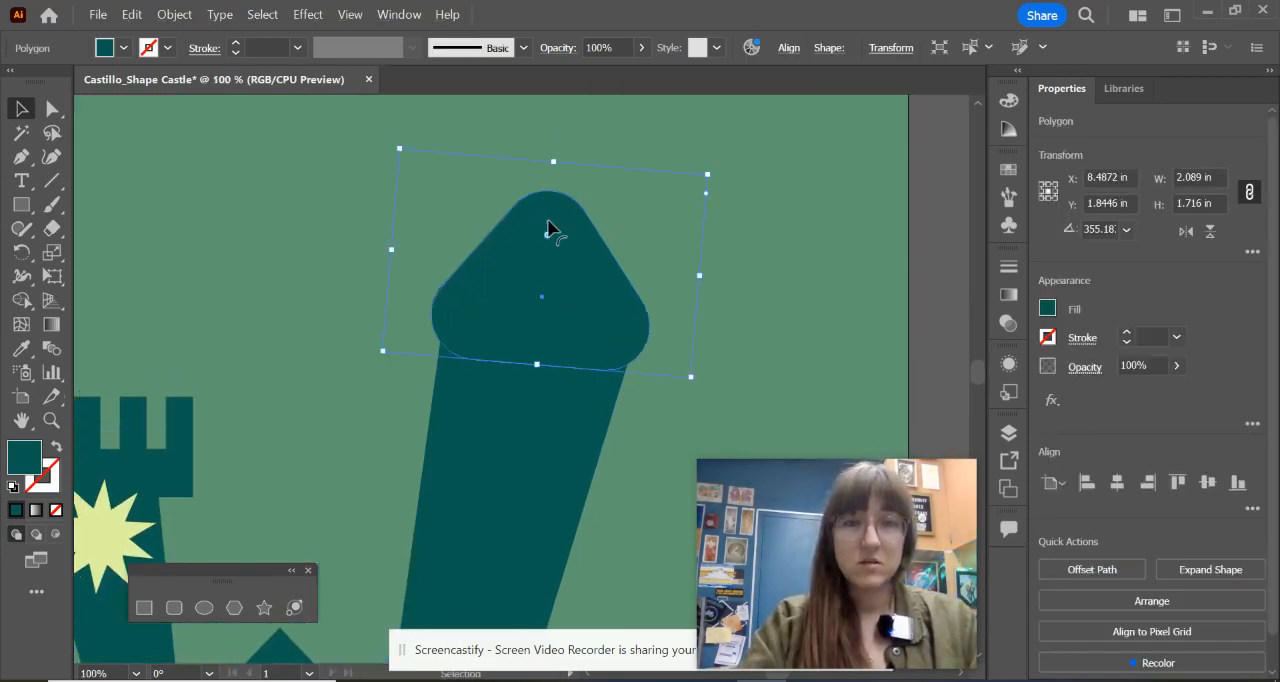
pyautogui.moveTo(547, 242); pyautogui.dragTo(551, 203)
pyautogui.click(643, 420)
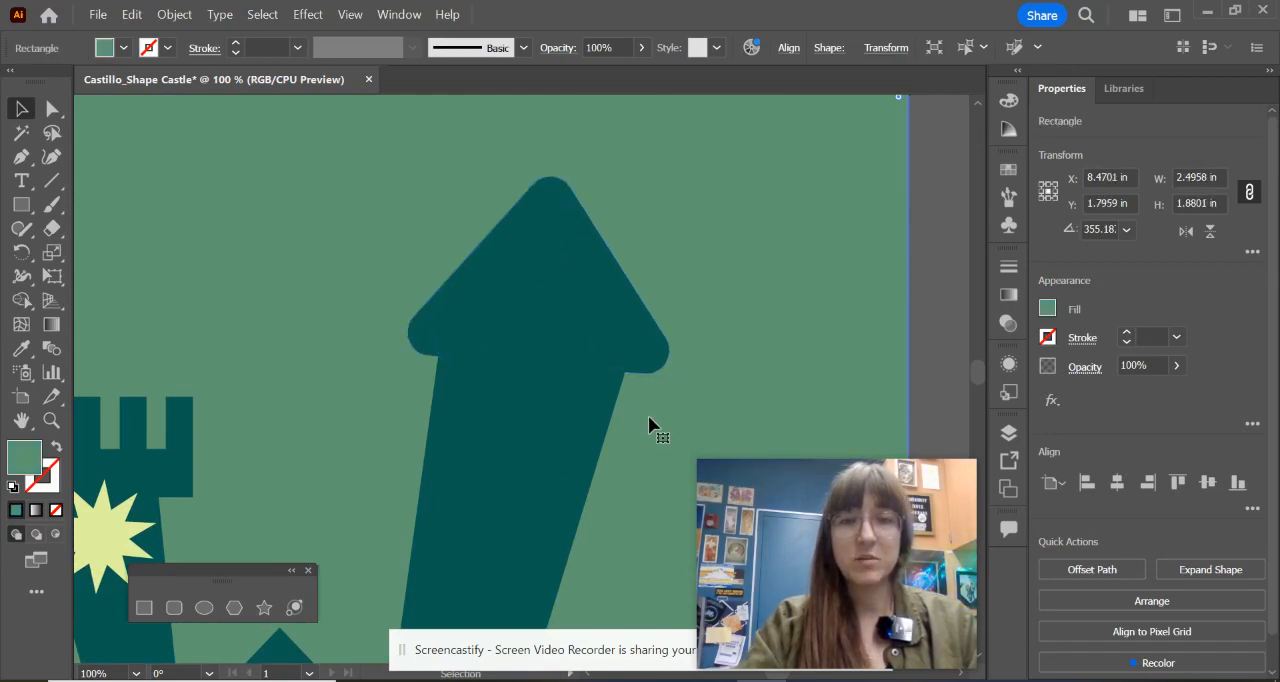
pyautogui.scroll(-3, 483, 491)
pyautogui.moveTo(537, 454); pyautogui.dragTo(616, 222)
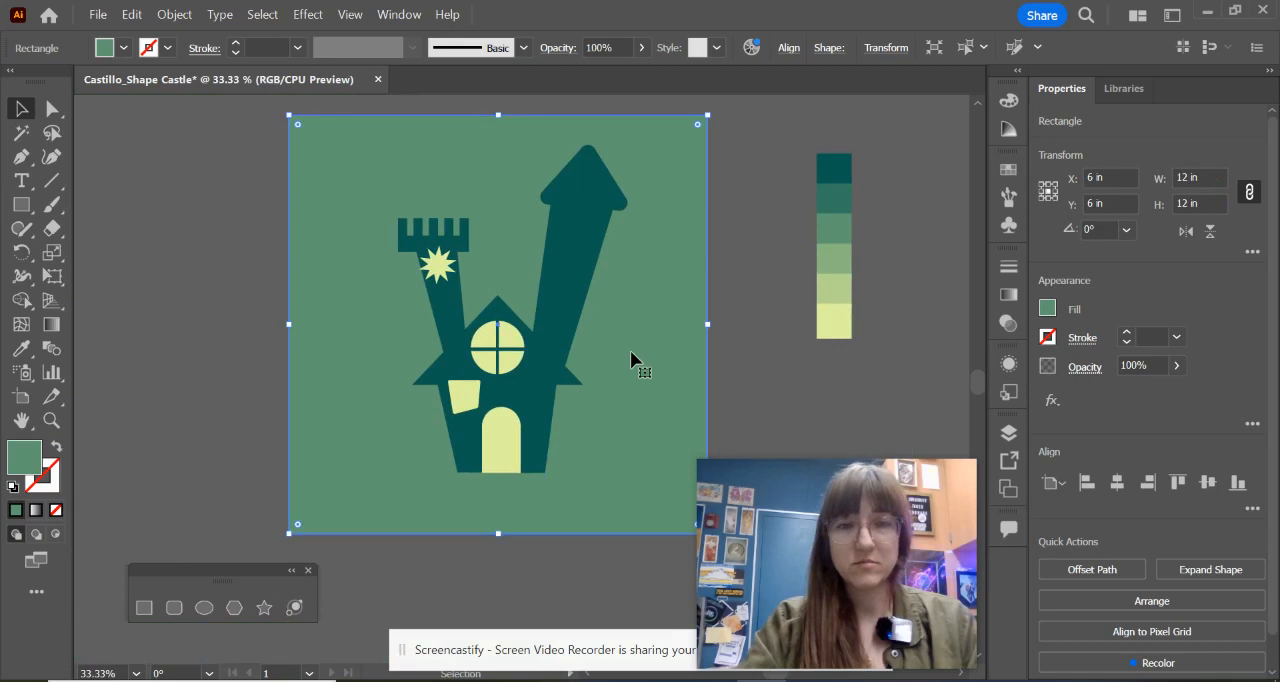
pyautogui.click(746, 314)
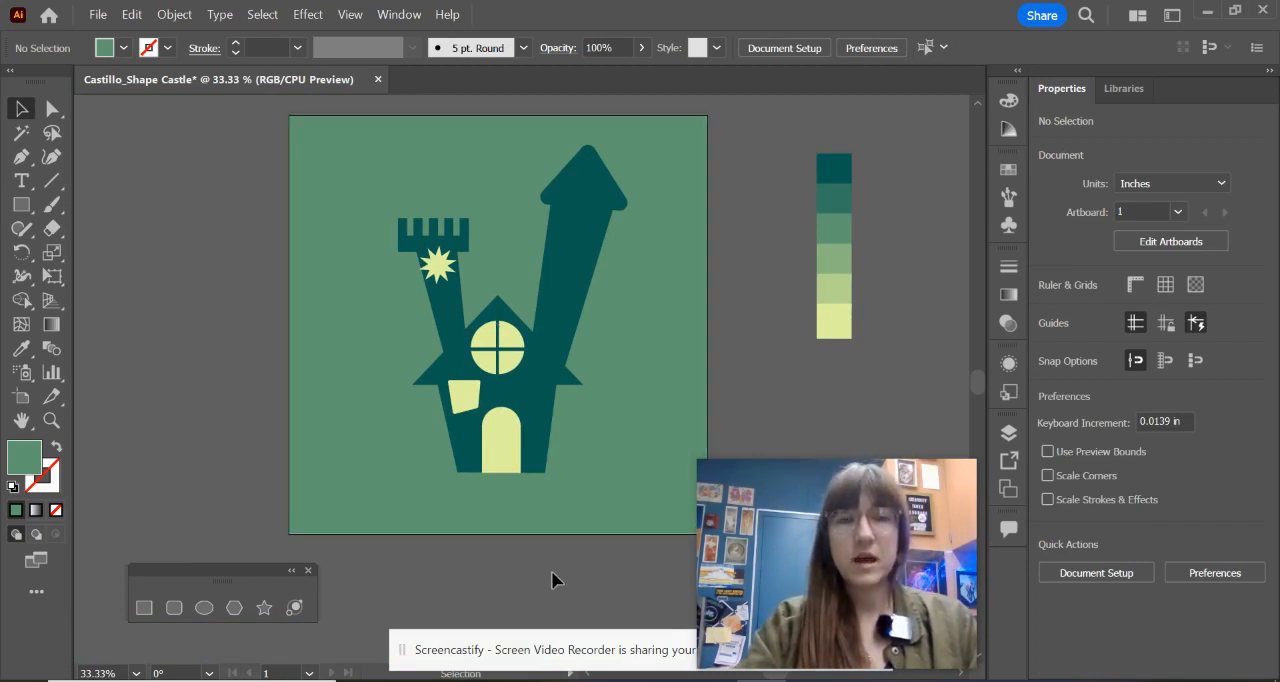
# Step: Check the moon in the reference image and draw a green circle about 3.28 in wide with an overlapping ellipse about 3.3 x 2.4 in
pyautogui.click(661, 680)
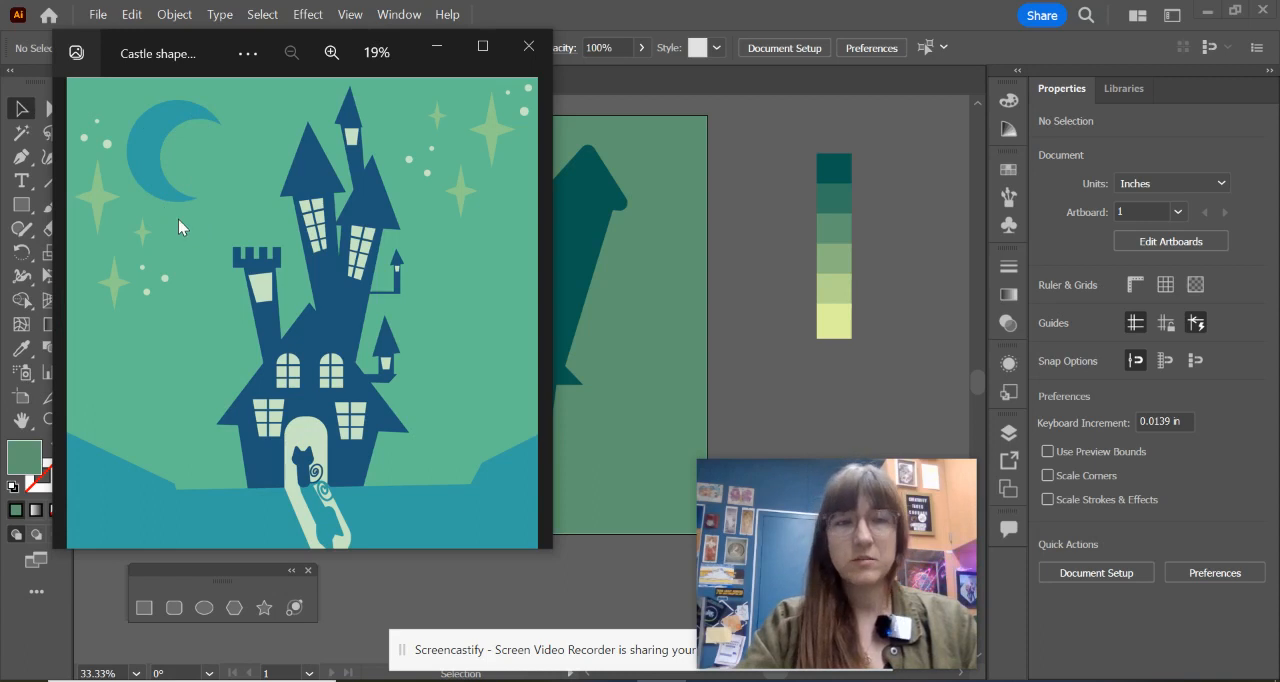
pyautogui.click(437, 46)
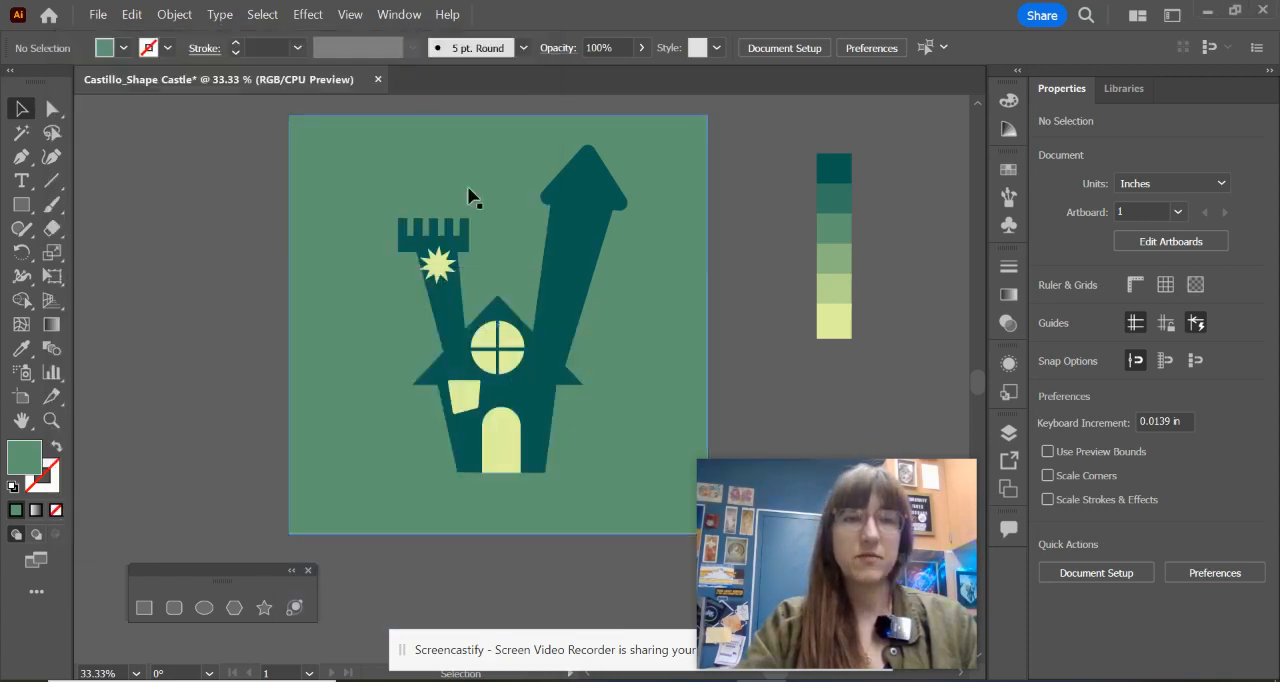
pyautogui.moveTo(226, 326); pyautogui.dragTo(473, 338)
pyautogui.scroll(2, 385, 298)
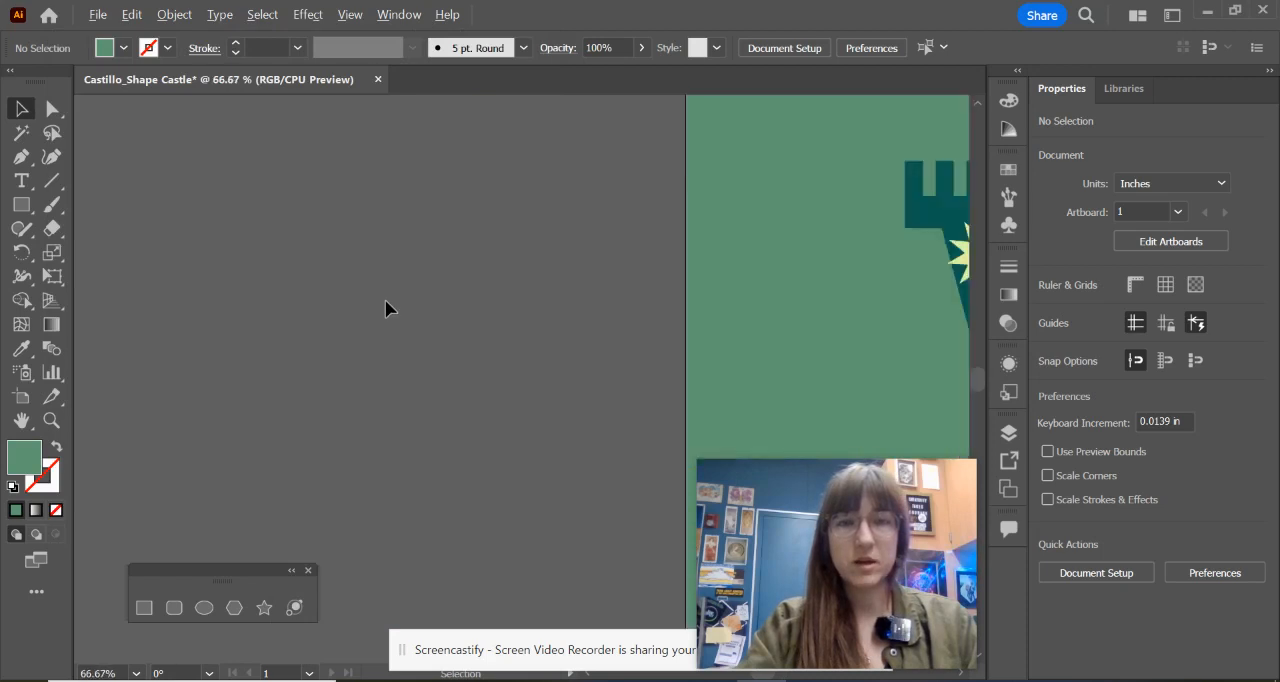
pyautogui.moveTo(385, 299); pyautogui.dragTo(582, 440)
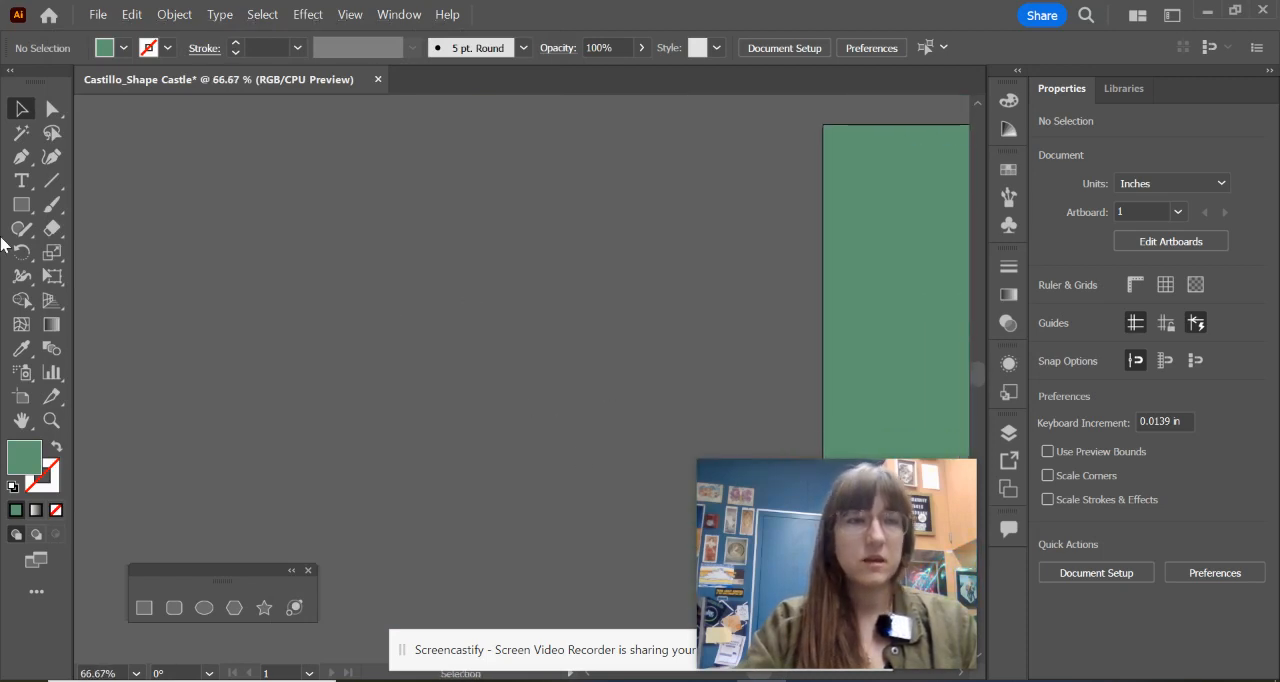
pyautogui.moveTo(197, 577); pyautogui.dragTo(152, 157)
pyautogui.click(157, 183)
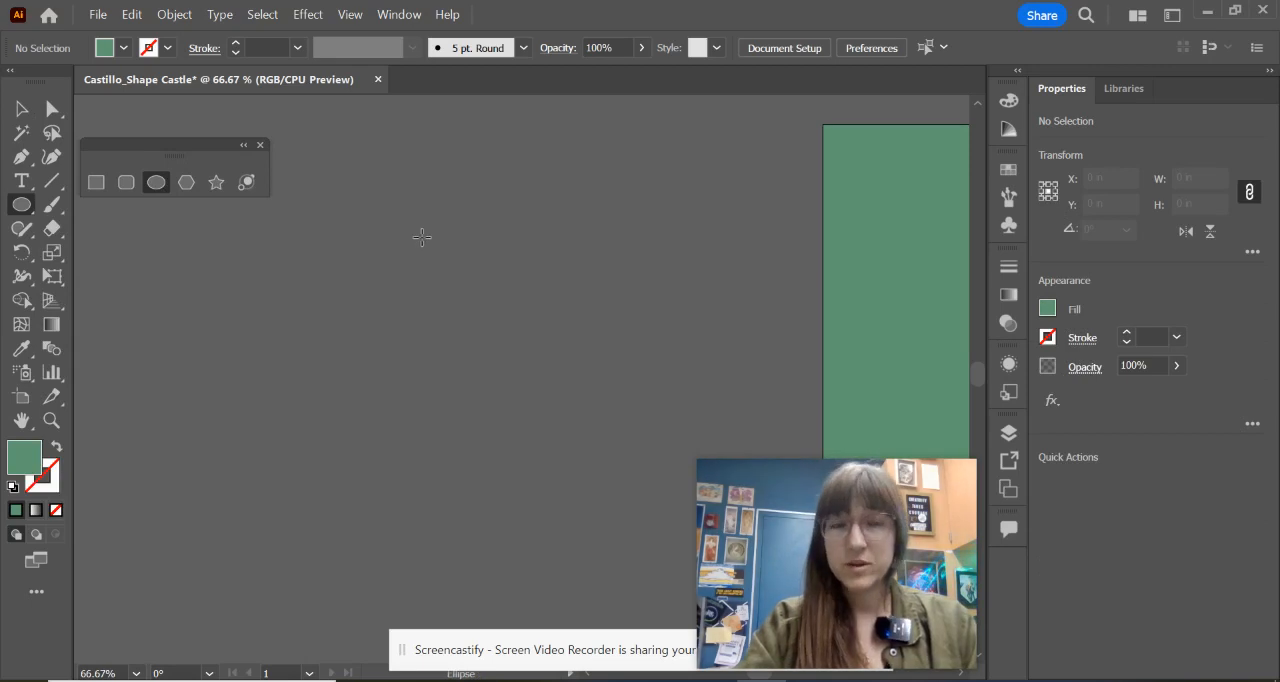
pyautogui.moveTo(398, 224); pyautogui.dragTo(626, 390)
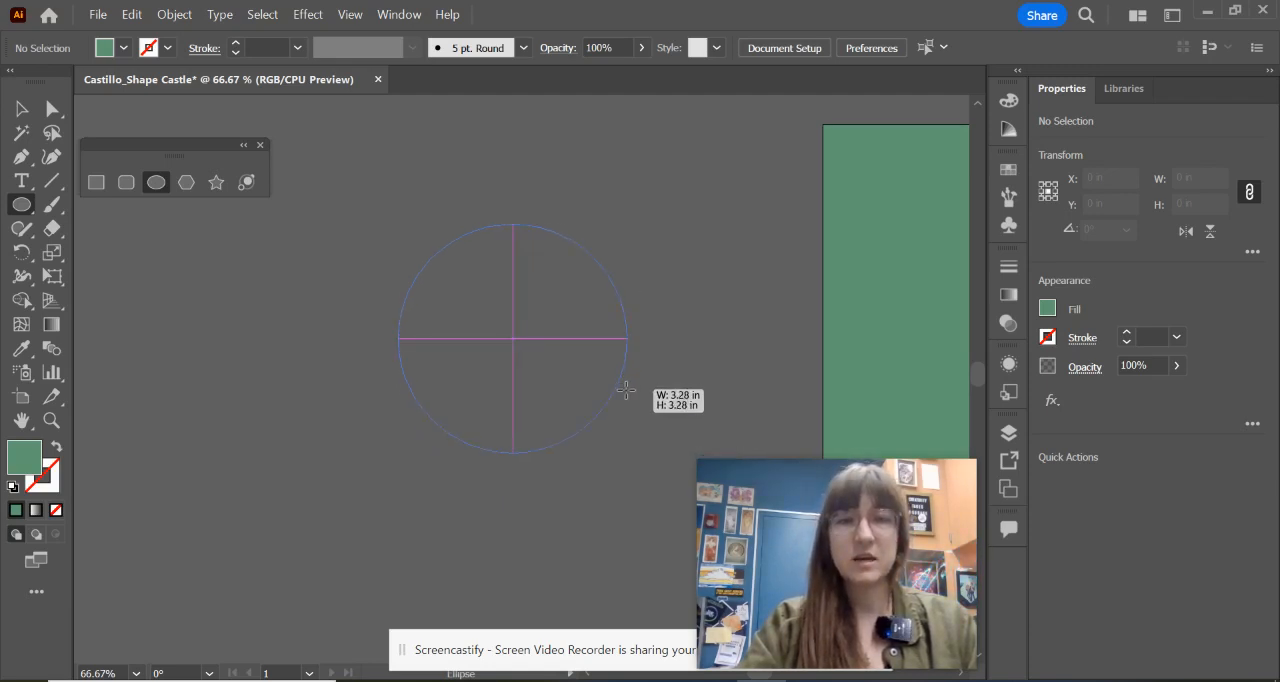
pyautogui.moveTo(626, 390); pyautogui.dragTo(626, 390)
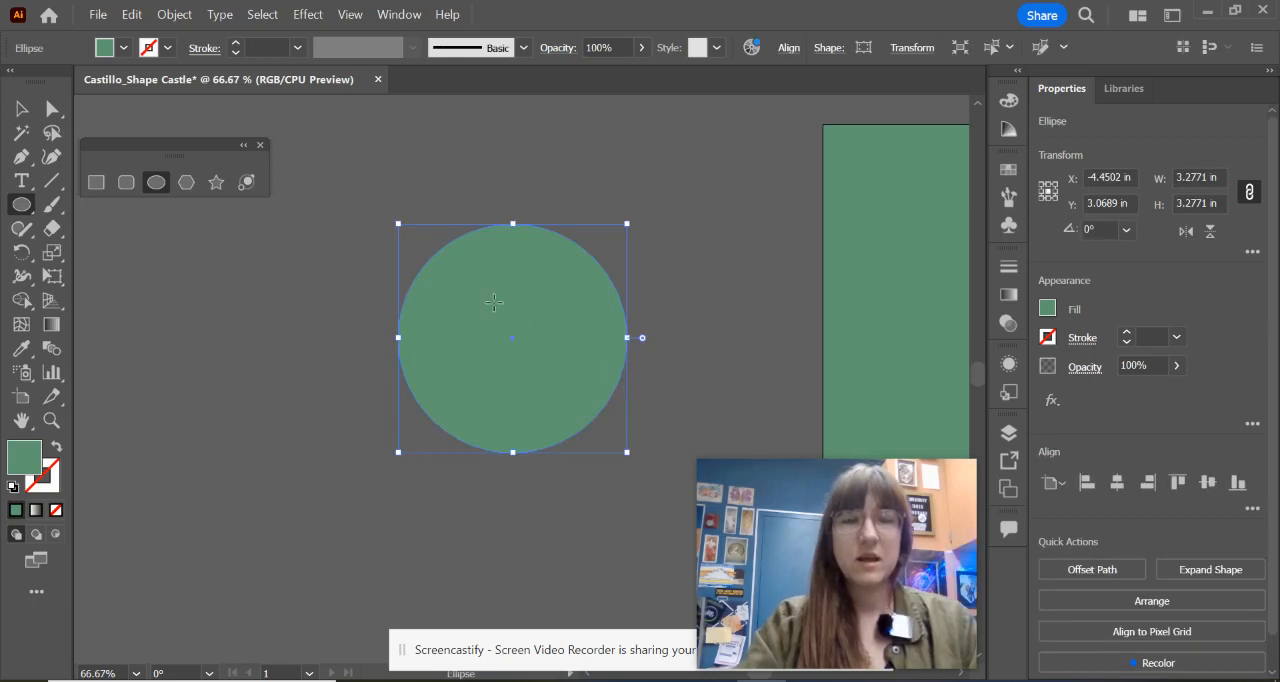
pyautogui.moveTo(506, 283); pyautogui.dragTo(738, 448)
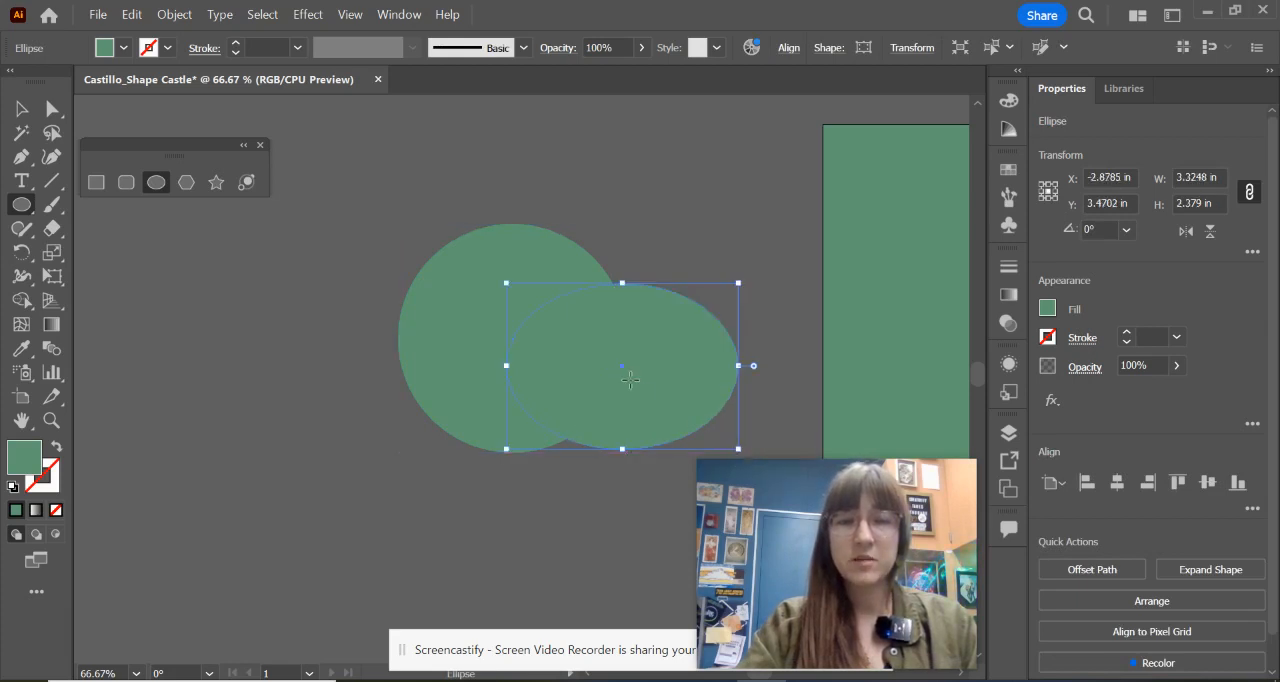
# Step: Centre the ellipse vertically on the green circle and widen it towards the circle to about 3.54 in
pyautogui.moveTo(623, 366); pyautogui.dragTo(618, 344)
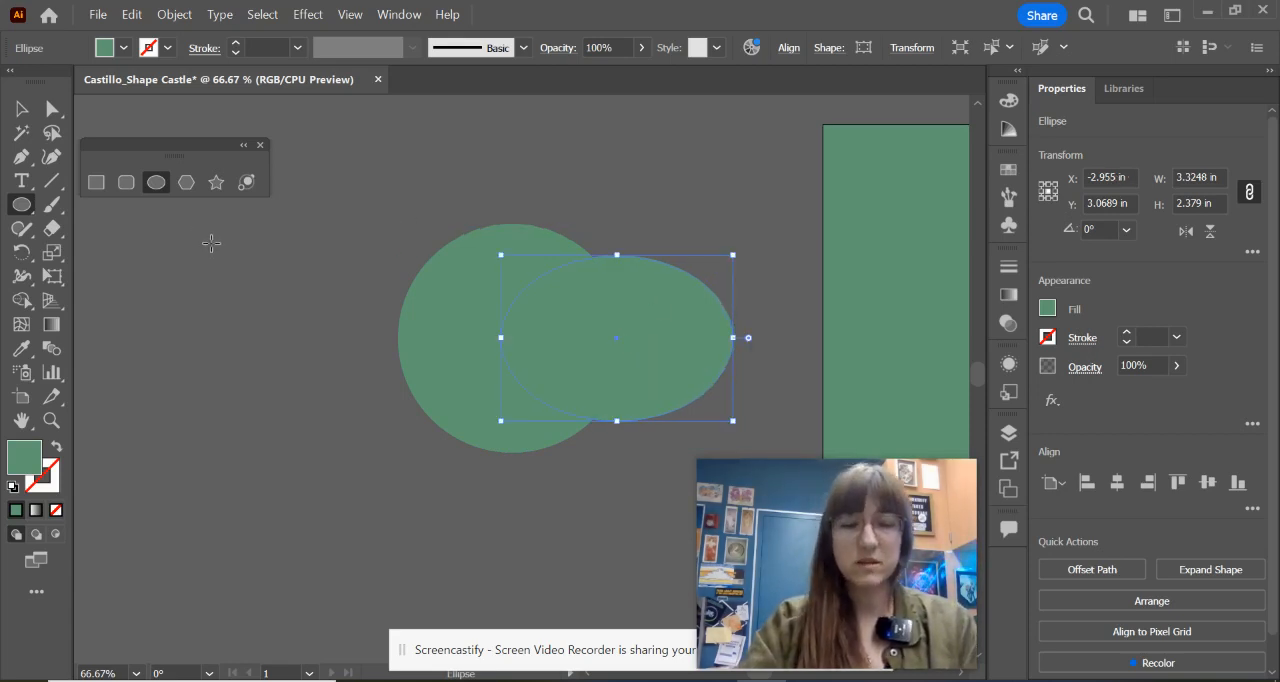
pyautogui.press('v')
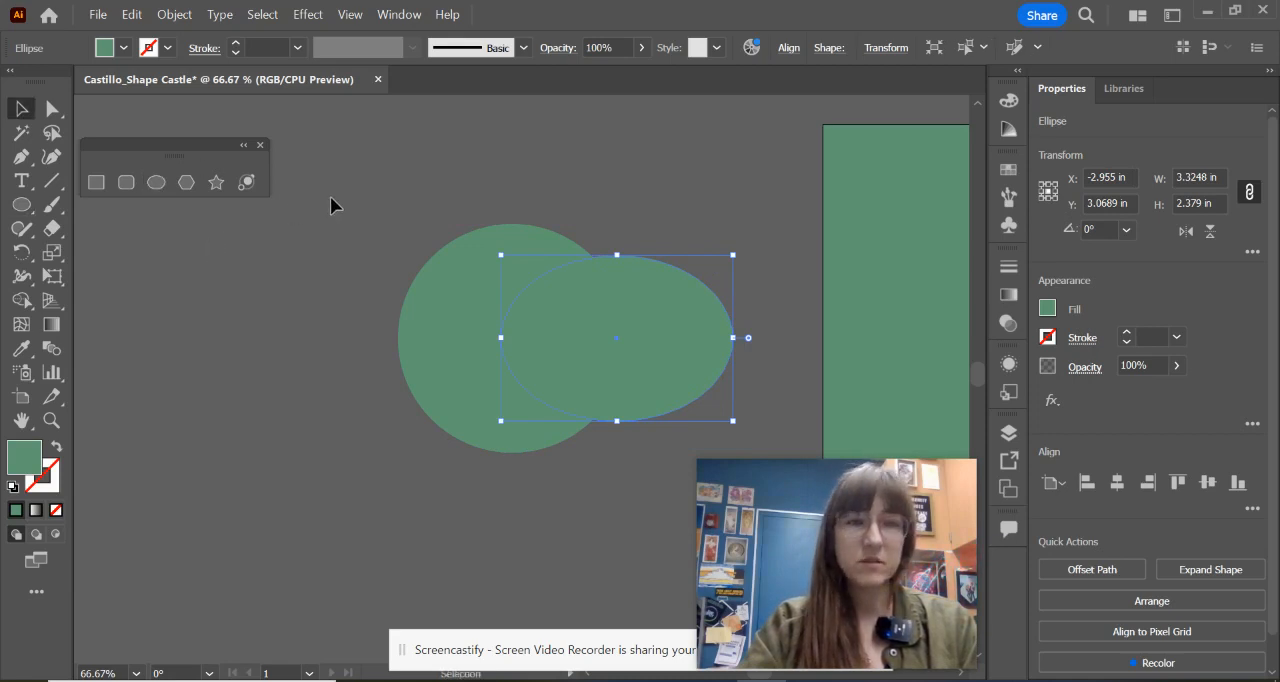
pyautogui.moveTo(330, 196); pyautogui.dragTo(595, 386)
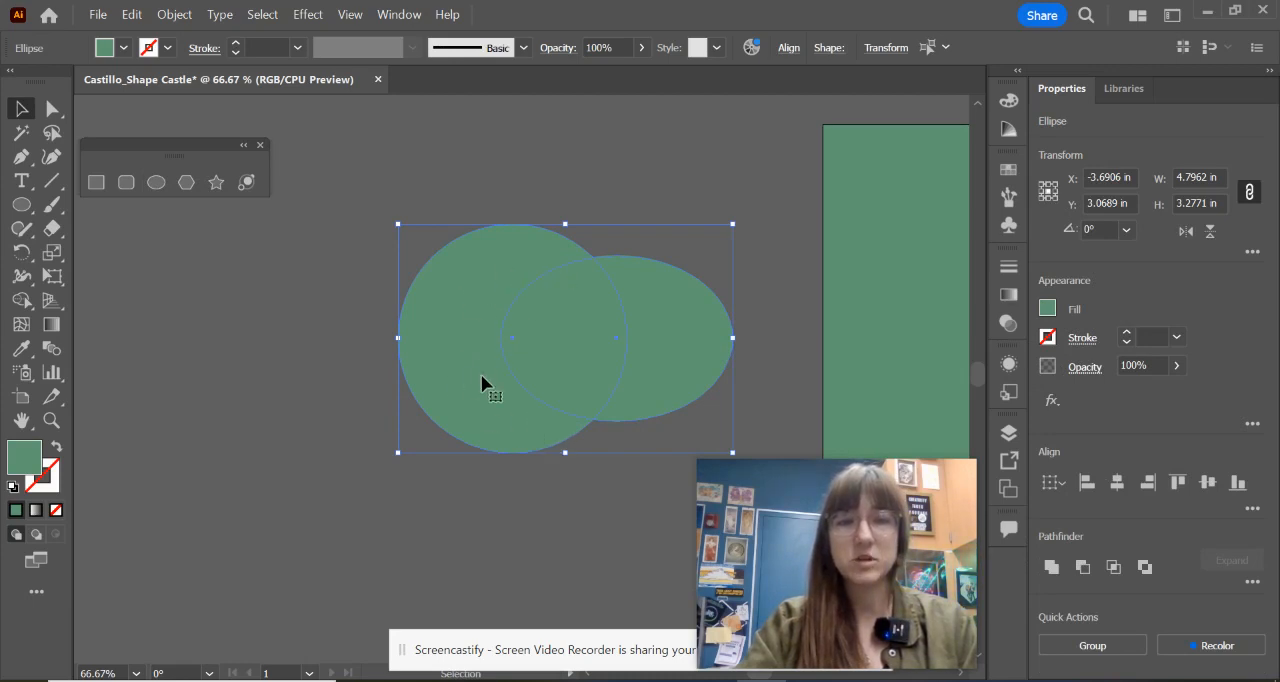
pyautogui.click(323, 317)
pyautogui.click(549, 331)
pyautogui.moveTo(503, 342); pyautogui.dragTo(486, 338)
# Step: Select the circle and ellipse, try Unite to merge them into one shape, and undo it
pyautogui.moveTo(404, 207); pyautogui.dragTo(708, 432)
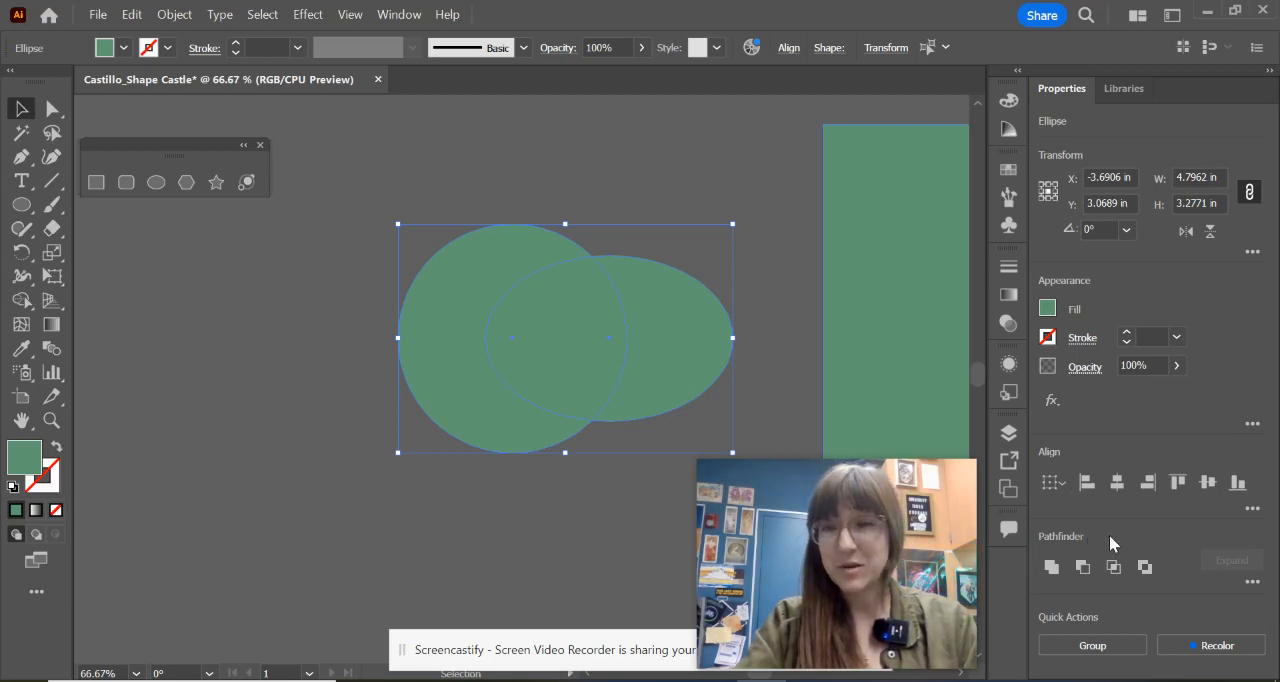
pyautogui.click(1051, 567)
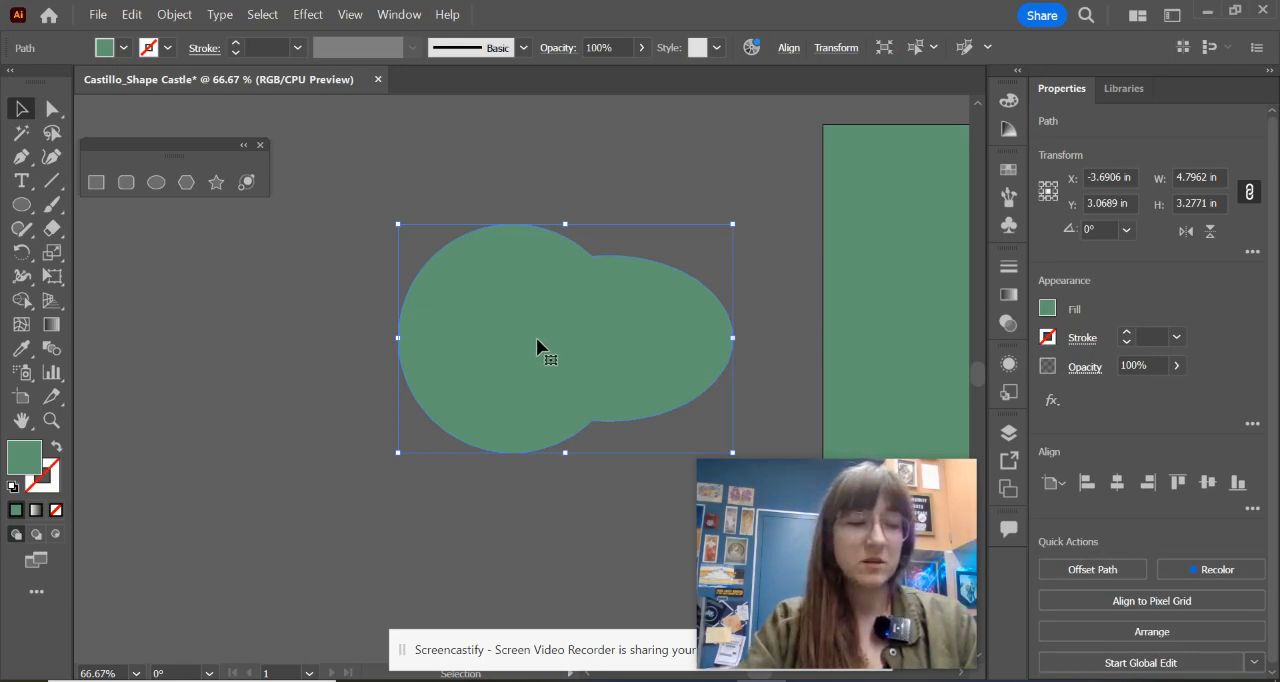
pyautogui.hotkey('ctrl', 'z')
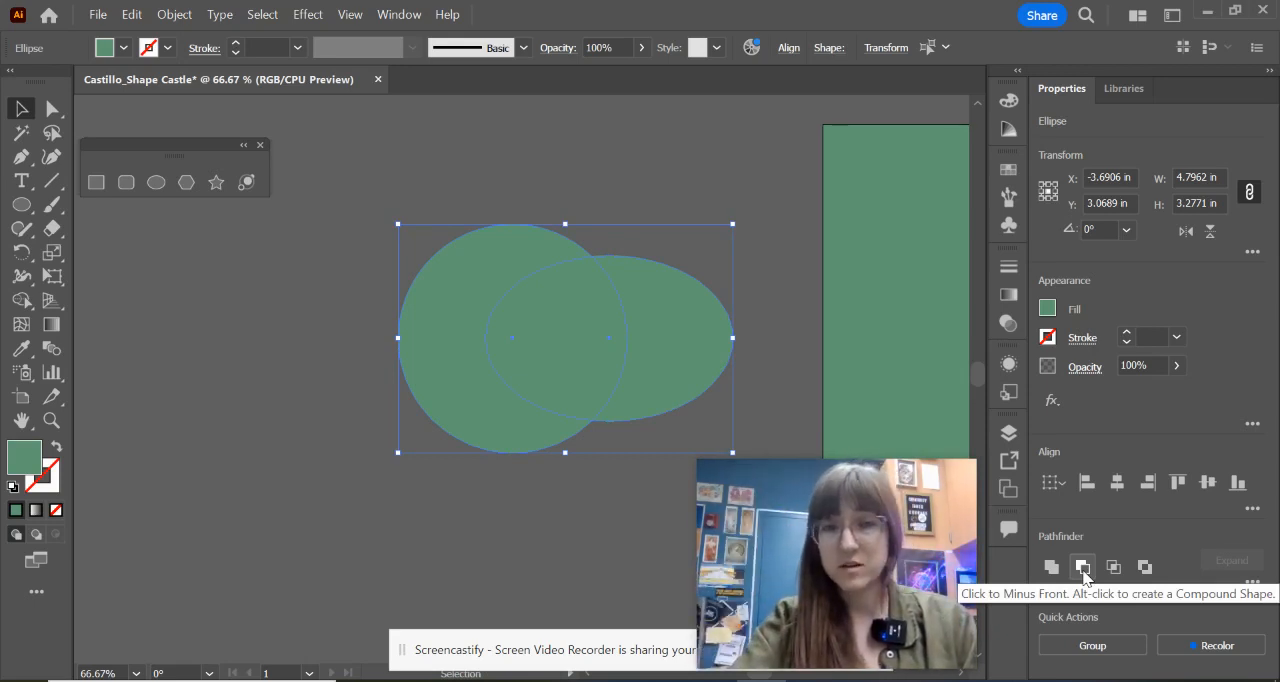
# Step: Try Minus Front to cut the ellipse out of the circle, and undo the cut
pyautogui.click(1082, 567)
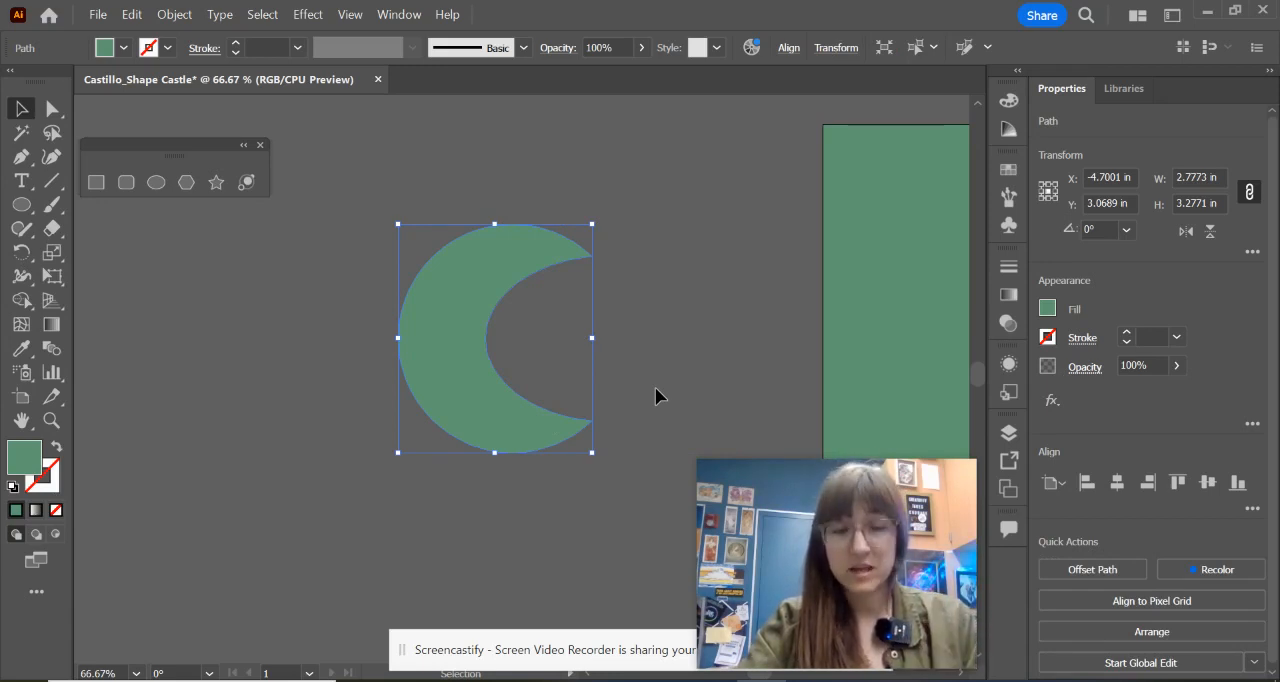
pyautogui.hotkey('ctrl', 'z')
pyautogui.hotkey('ctrl', 'z')
pyautogui.hotkey('ctrl', 'z')
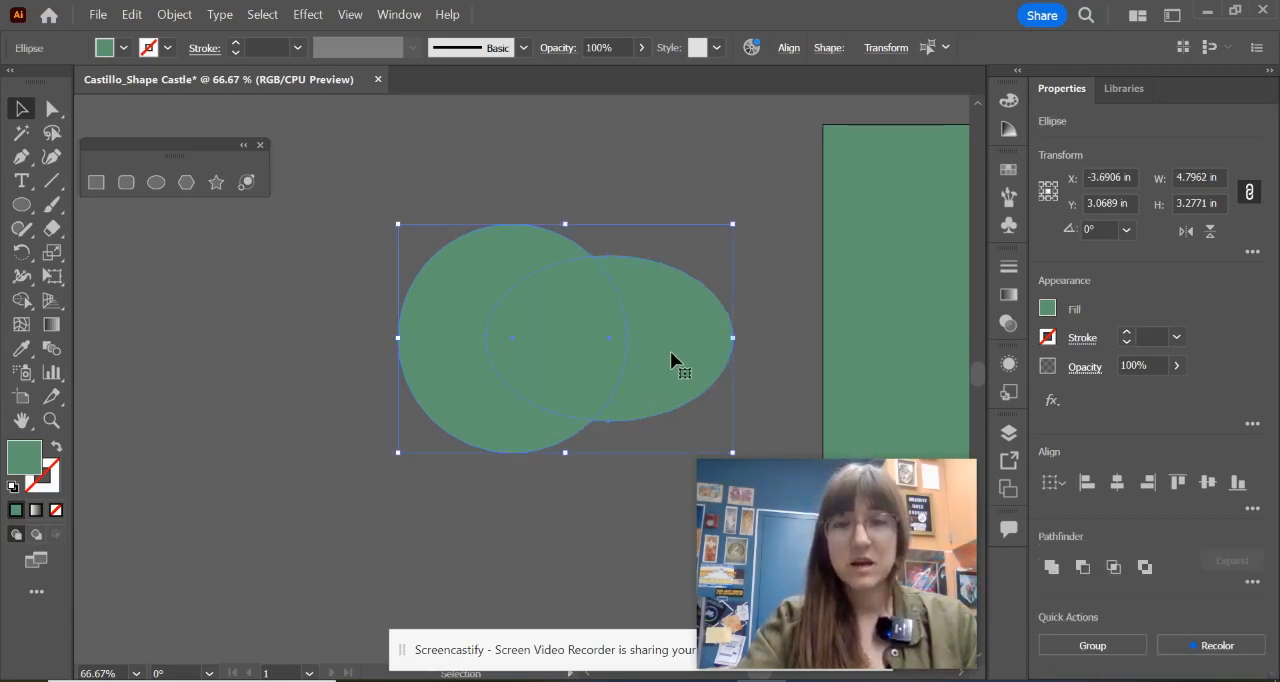
# Step: Stretch the ellipse to about 2.73 in tall and shift it slightly further over the circle
pyautogui.click(740, 258)
pyautogui.click(630, 300)
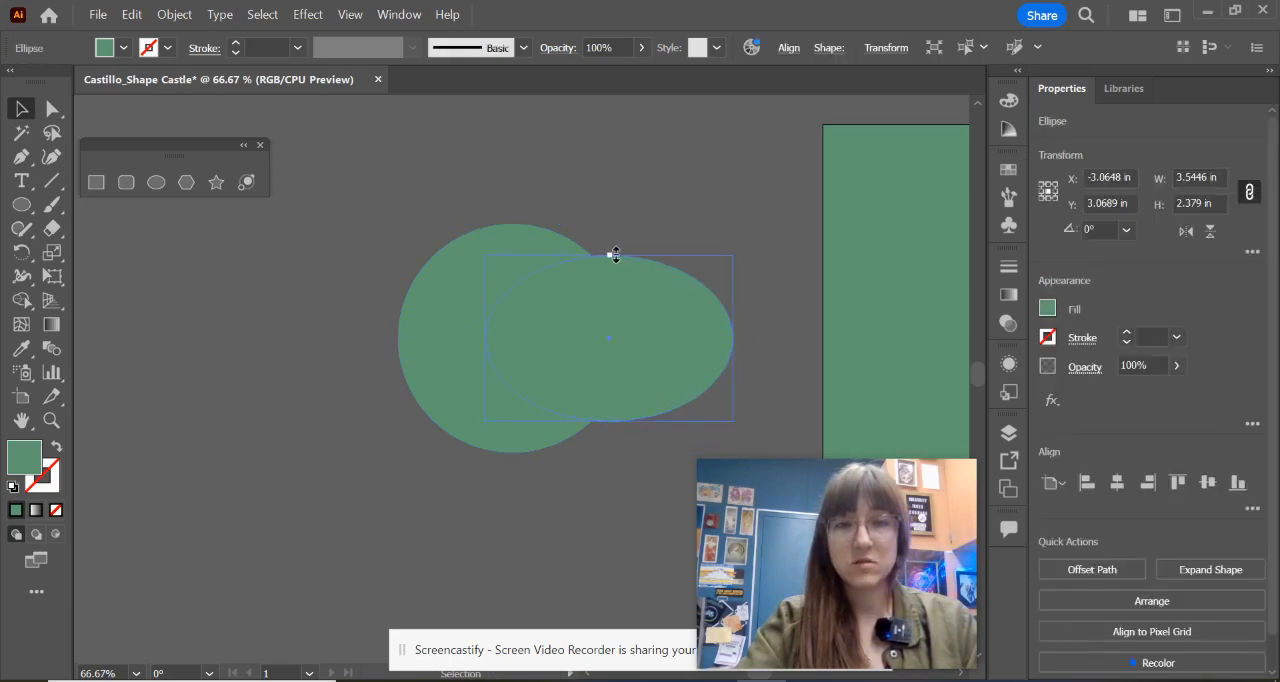
pyautogui.moveTo(616, 255); pyautogui.dragTo(616, 237)
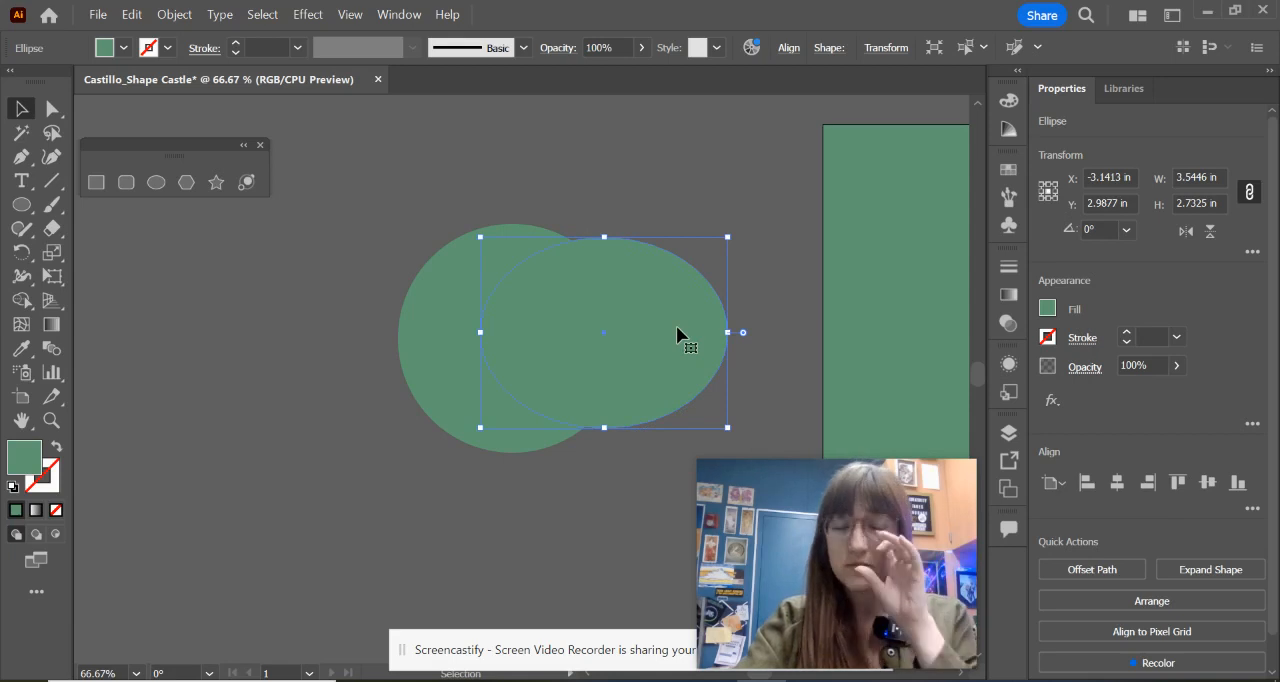
# Step: Subtract the taller ellipse from the circle with Minus Front, try moving the crescent's lower tip upward, and undo that move
pyautogui.moveTo(469, 180); pyautogui.dragTo(741, 347)
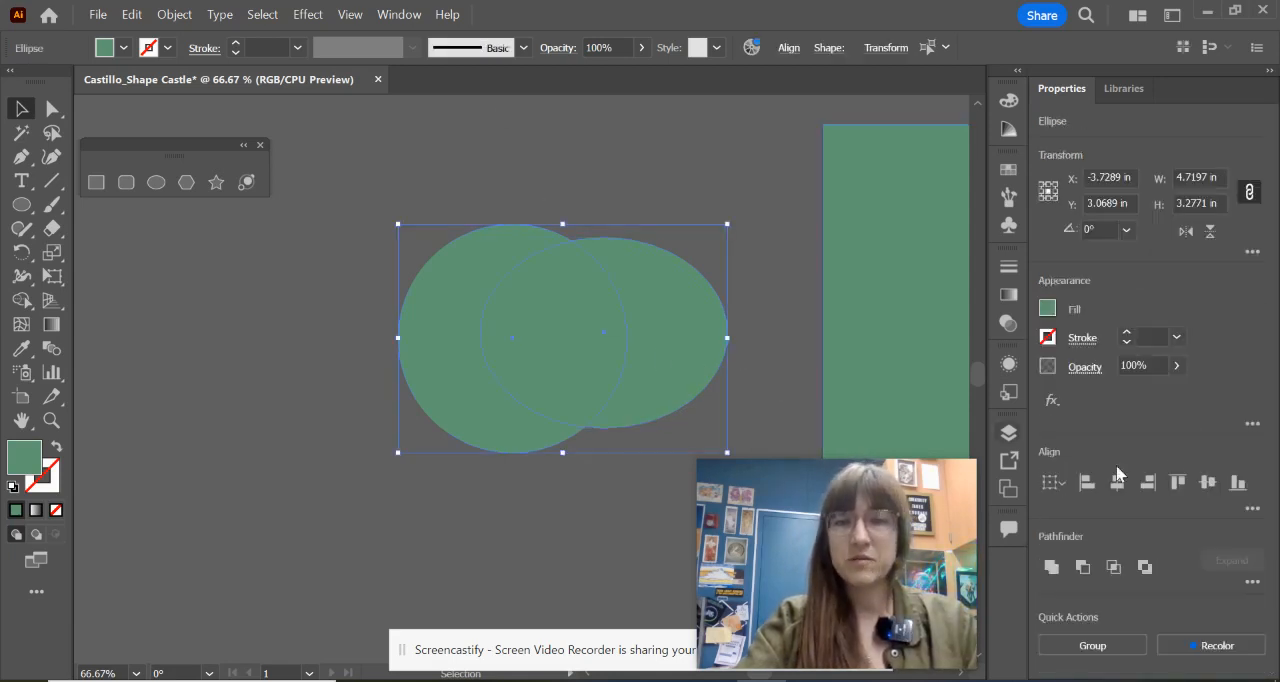
pyautogui.click(1082, 567)
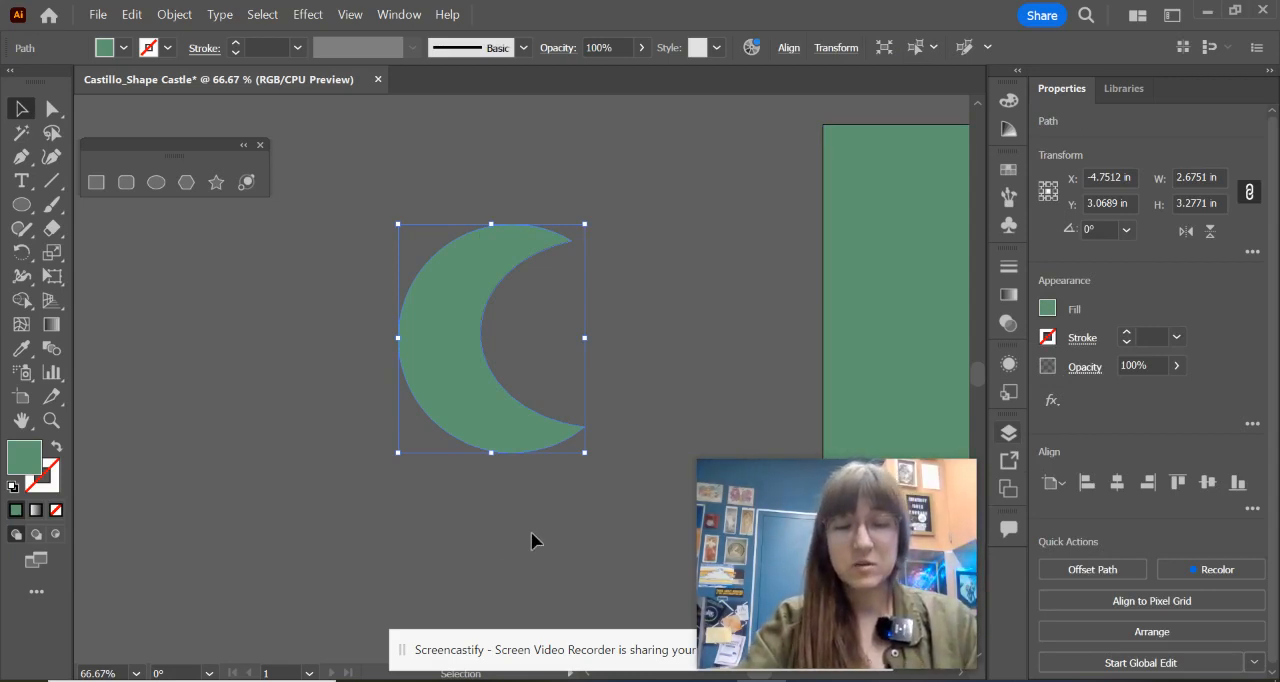
pyautogui.press('a')
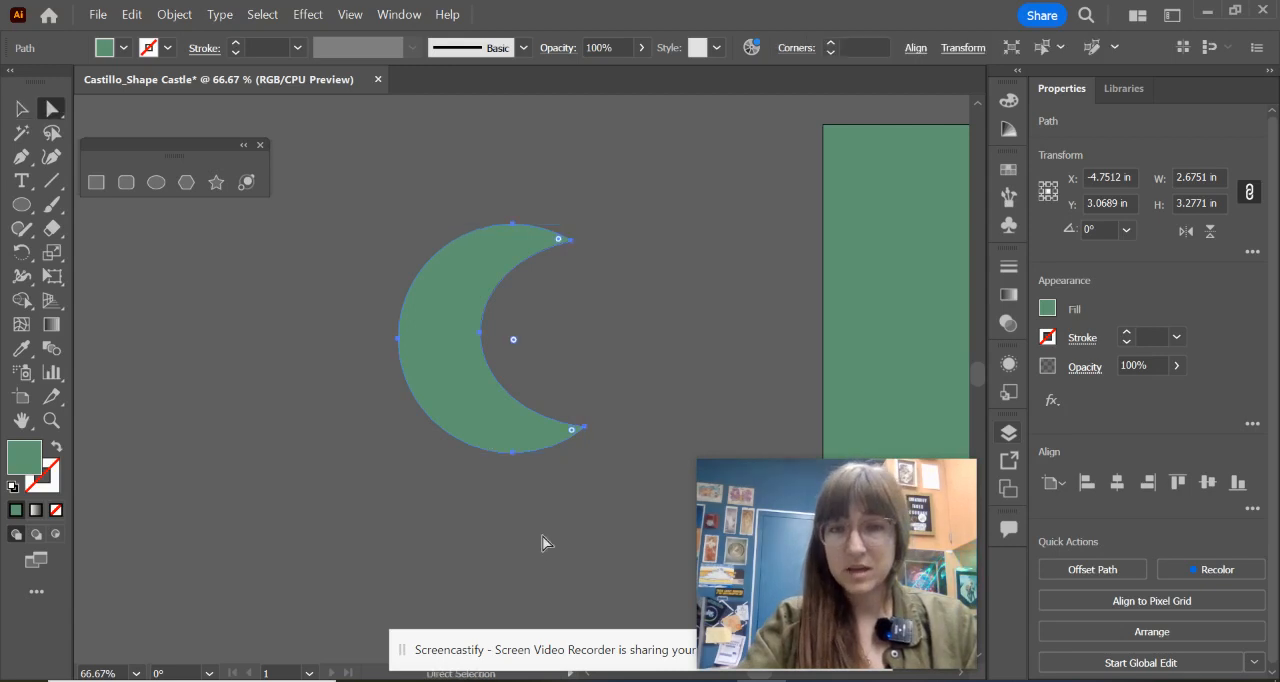
pyautogui.click(585, 430)
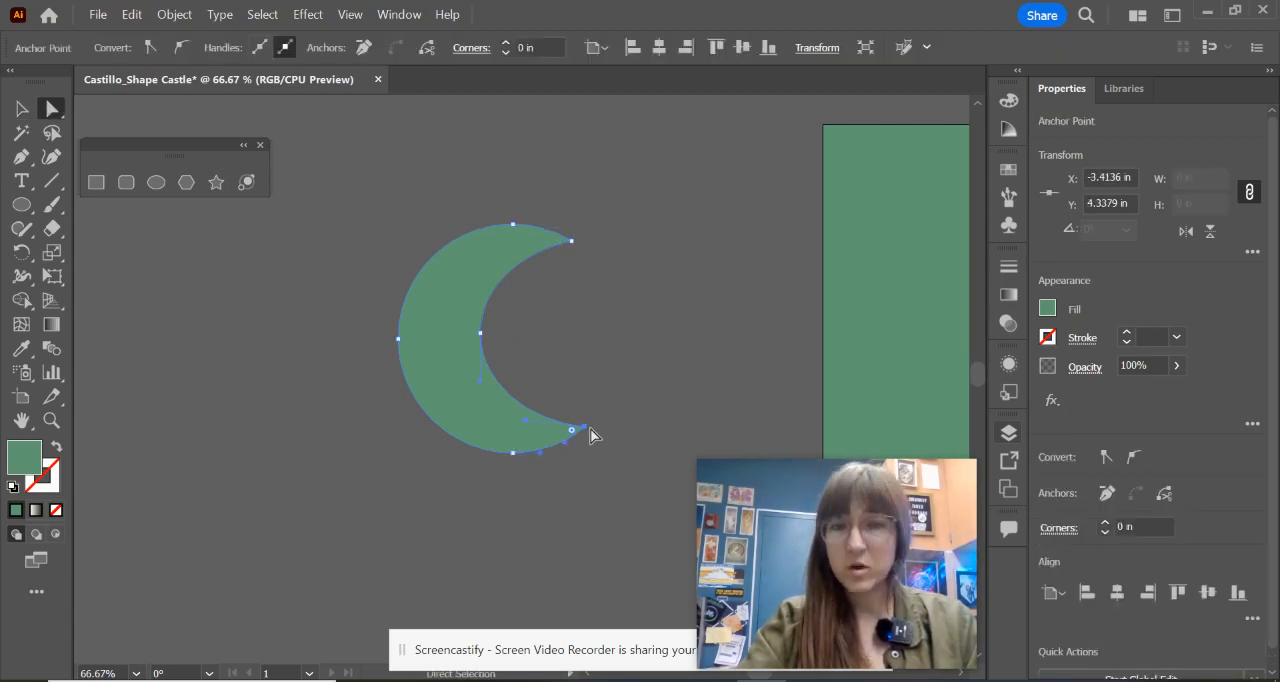
pyautogui.moveTo(585, 433); pyautogui.dragTo(588, 385)
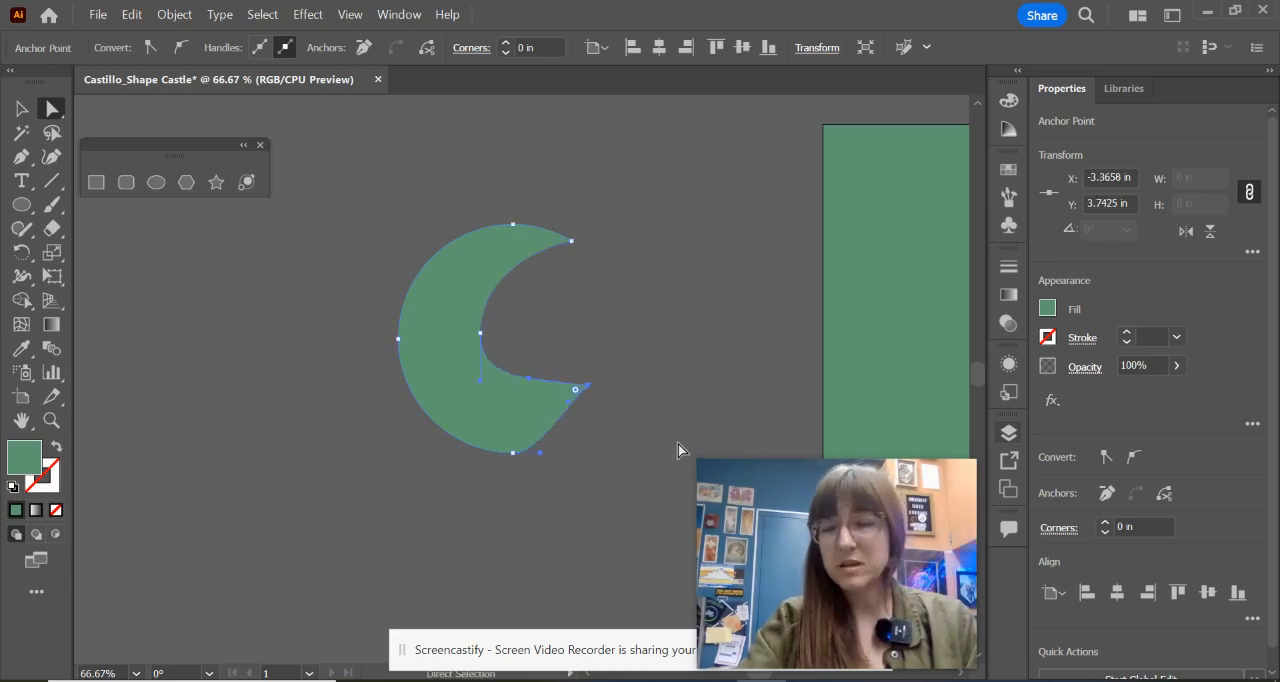
pyautogui.hotkey('ctrl', 'z')
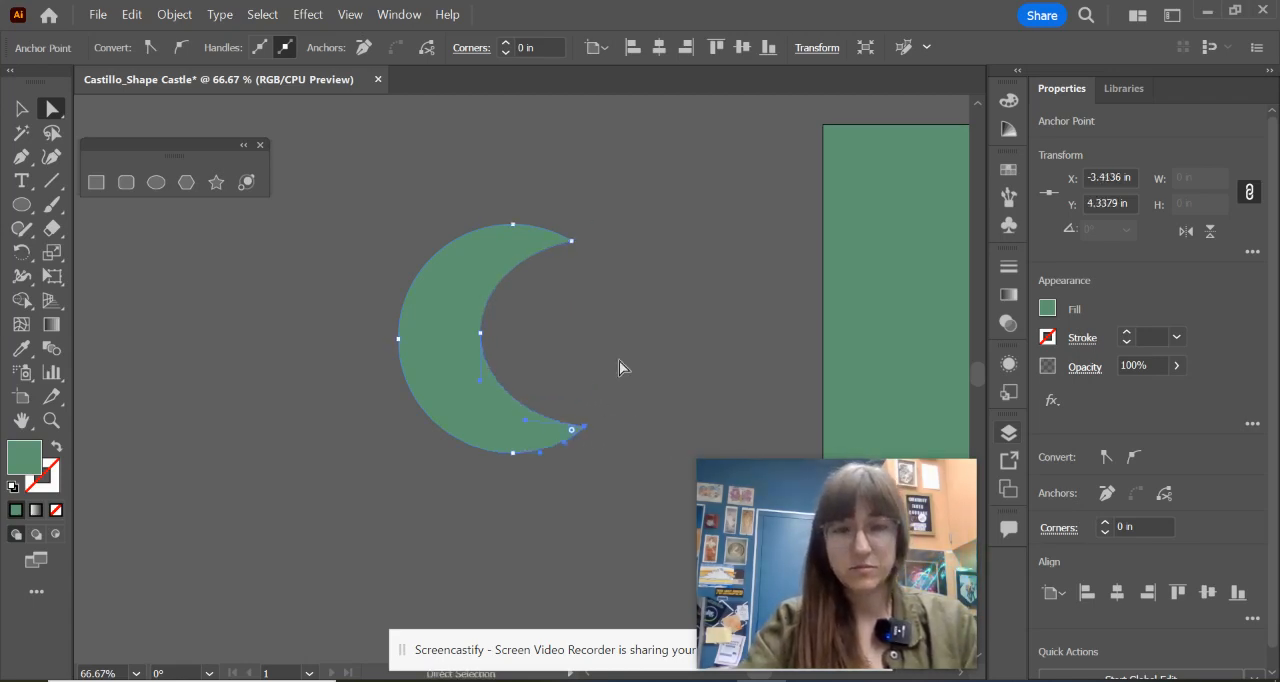
# Step: Undo the Minus Front cut to restore the separate circle and ellipse
pyautogui.click(619, 361)
pyautogui.press('v')
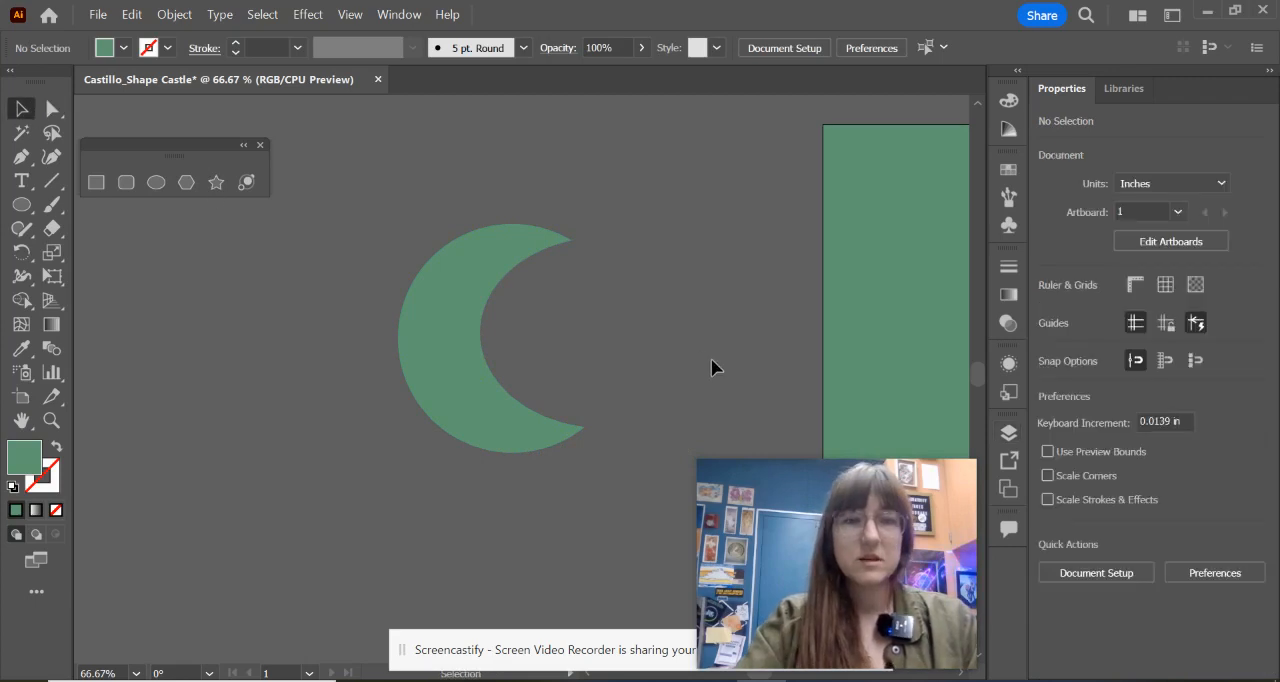
pyautogui.hotkey('ctrl', 'z')
pyautogui.hotkey('ctrl', 'z')
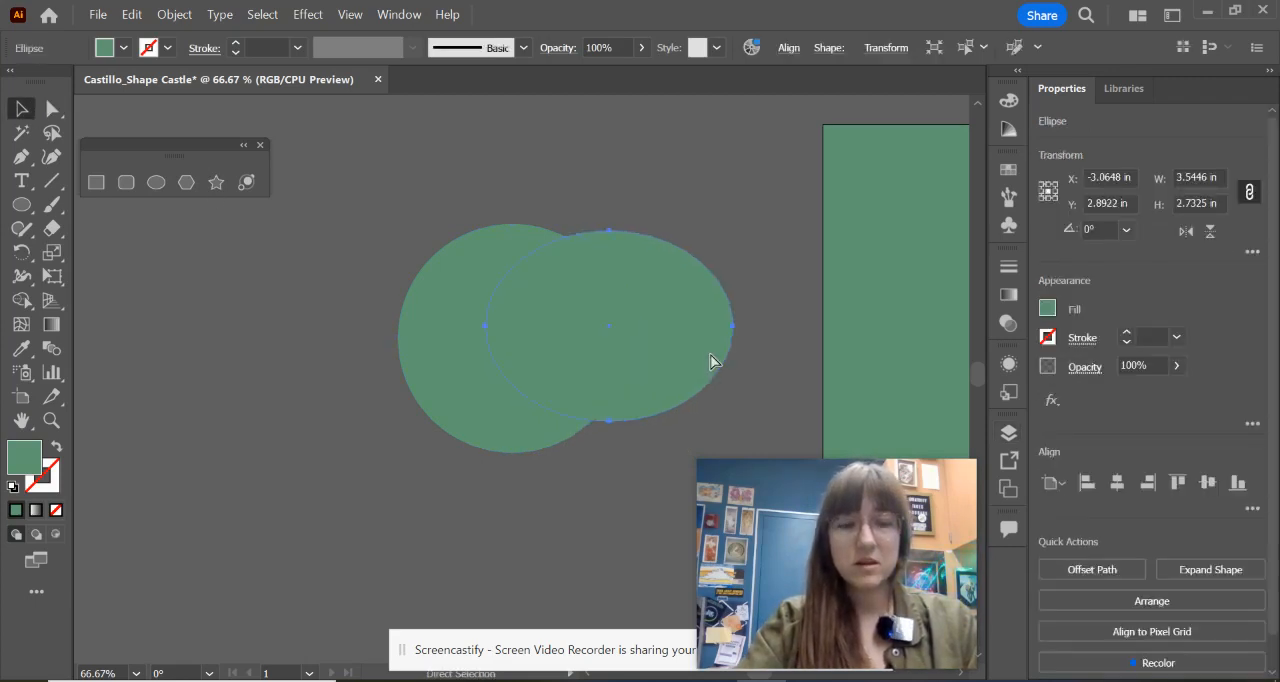
pyautogui.hotkey('ctrl', 'z')
# Step: Select the circle and ellipse, try Intersect to keep only their overlap, and undo it
pyautogui.click(744, 183)
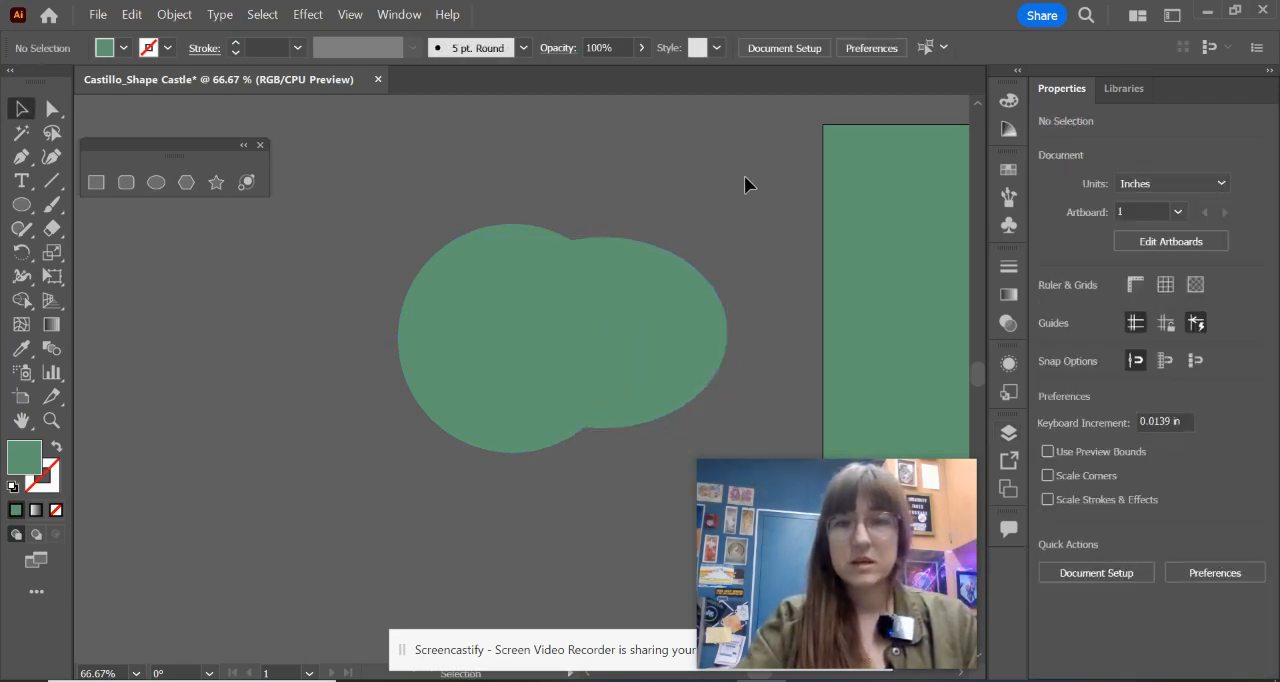
pyautogui.hotkey('ctrl', 'a')
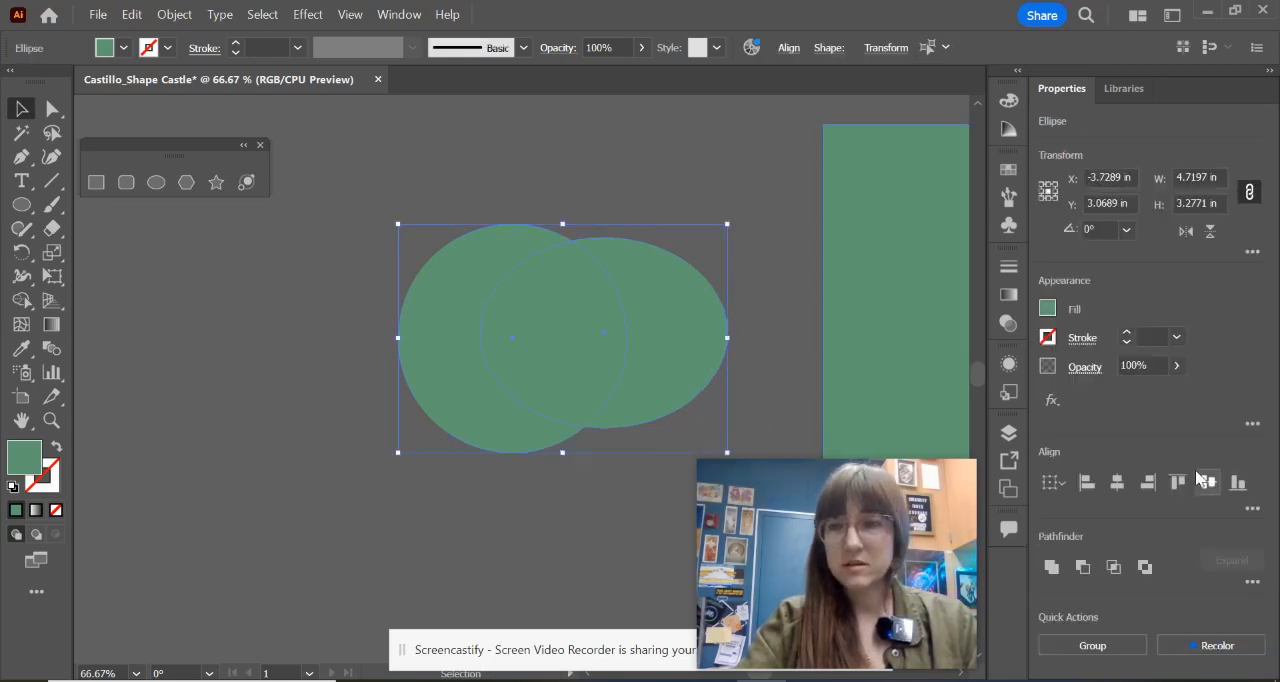
pyautogui.click(1115, 570)
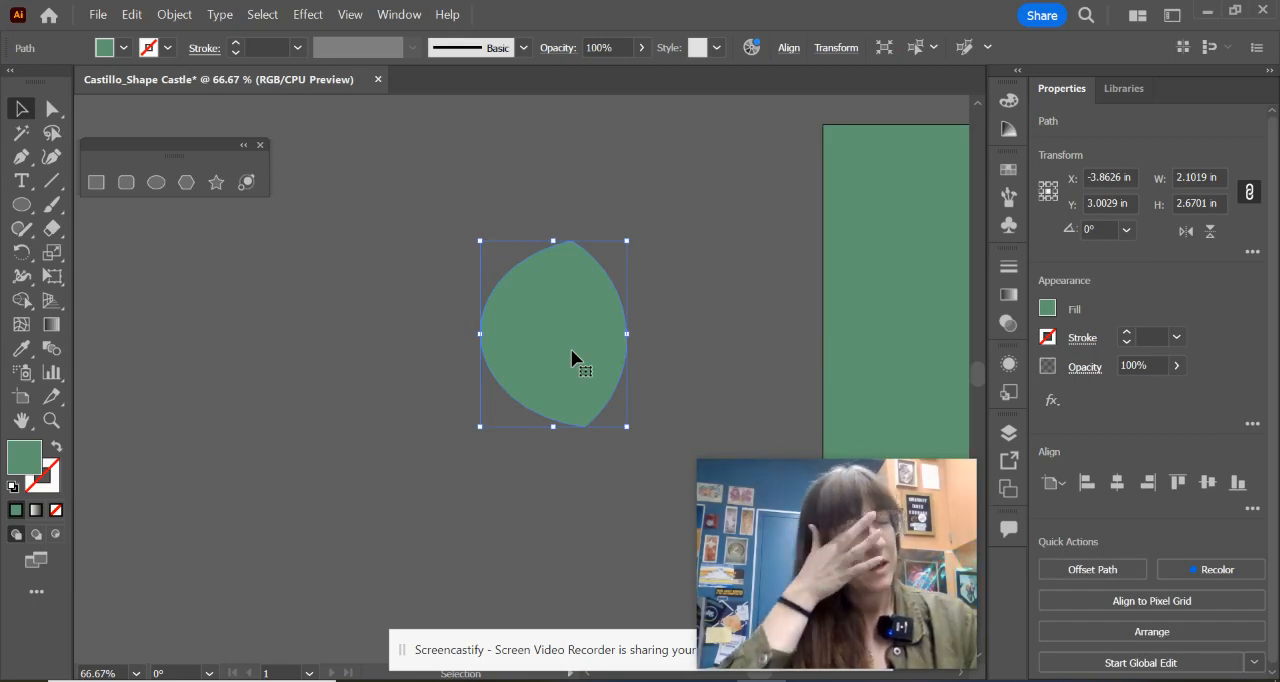
pyautogui.hotkey('ctrl', 'z')
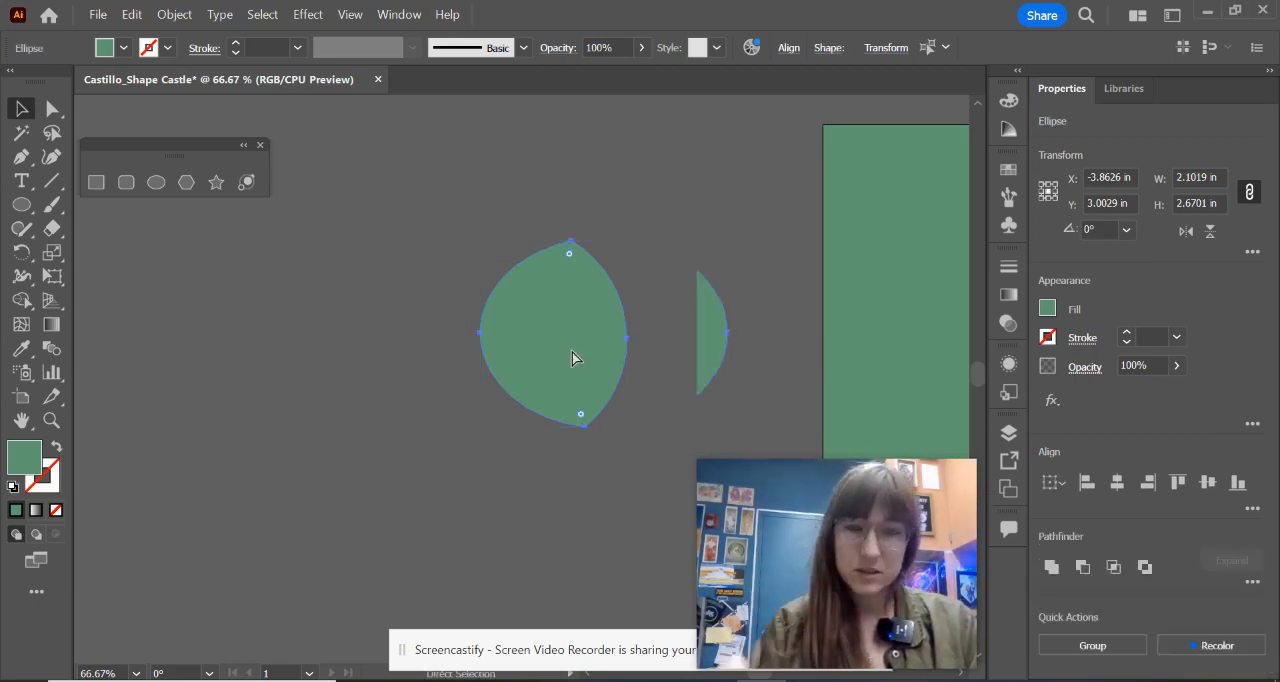
# Step: Exclude the overlapping area of the circle and ellipse to leave two opposing crescent pieces, with the castle artwork in view
pyautogui.click(1145, 567)
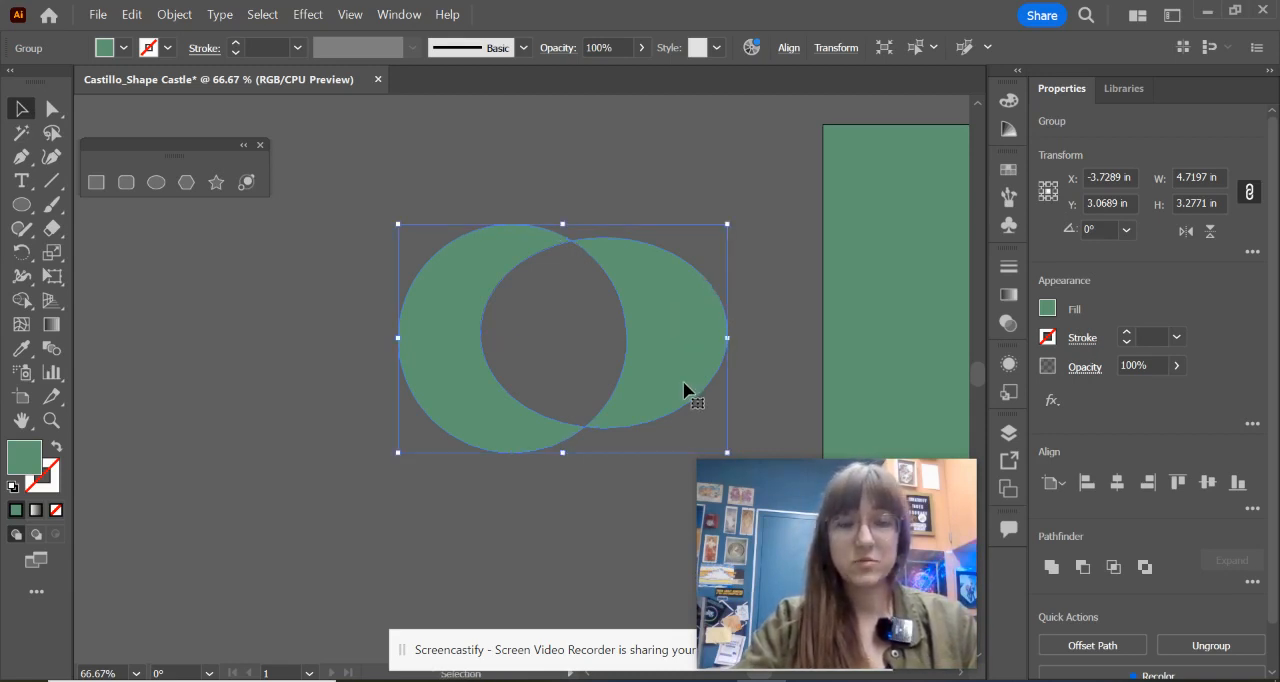
pyautogui.scroll(-2, 749, 374)
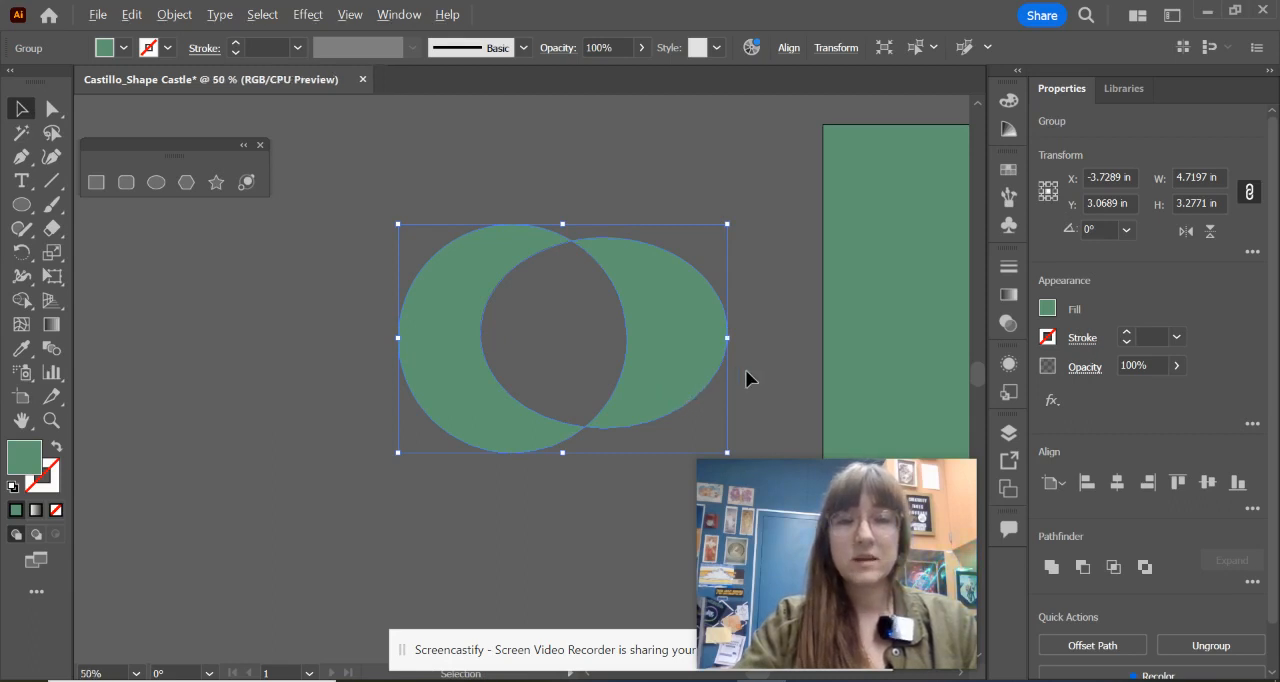
pyautogui.moveTo(749, 374); pyautogui.dragTo(491, 254)
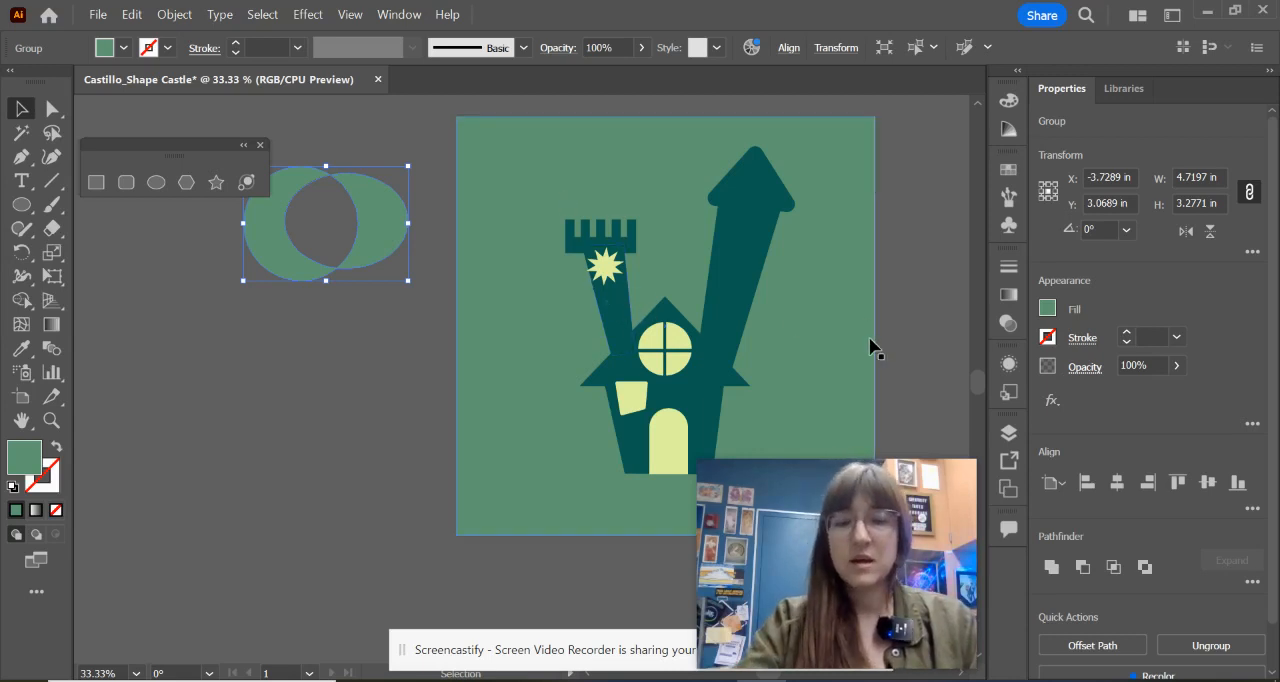
pyautogui.hscroll(3, 840, 326)
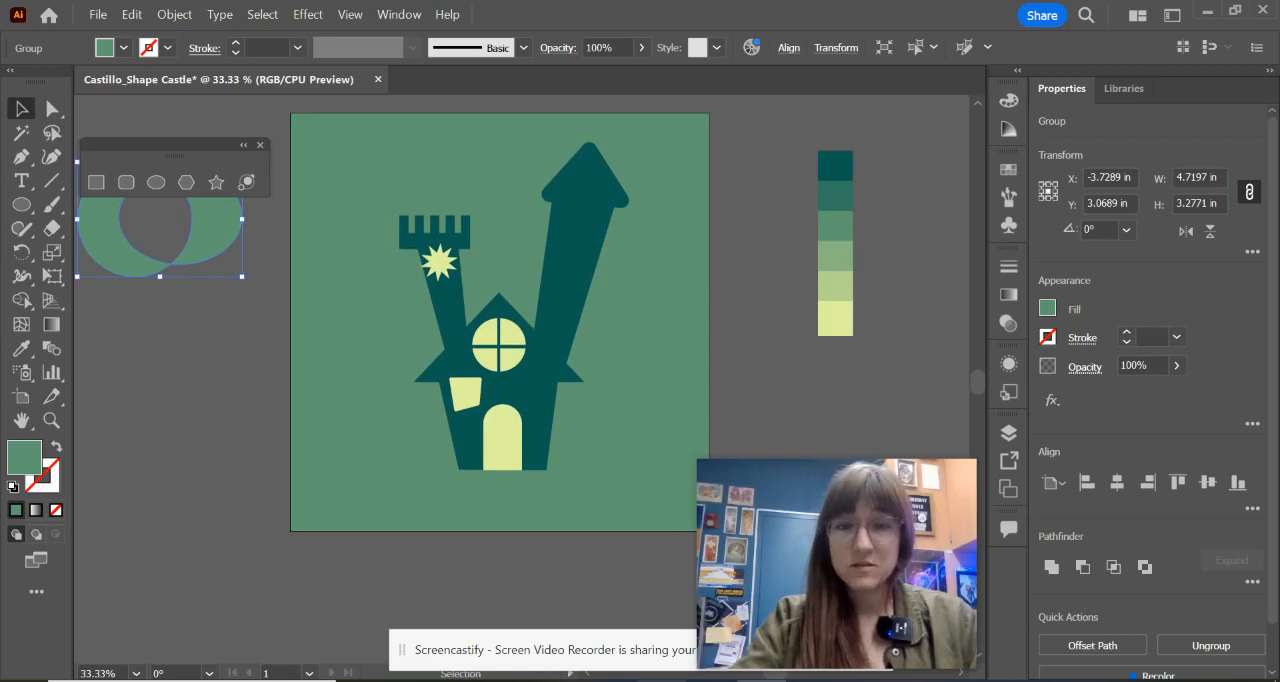
# Step: Check the crescent moon and stars in the castle reference image, hide the image and deselect the moon shapes
pyautogui.hotkey('alt', 'Tab')
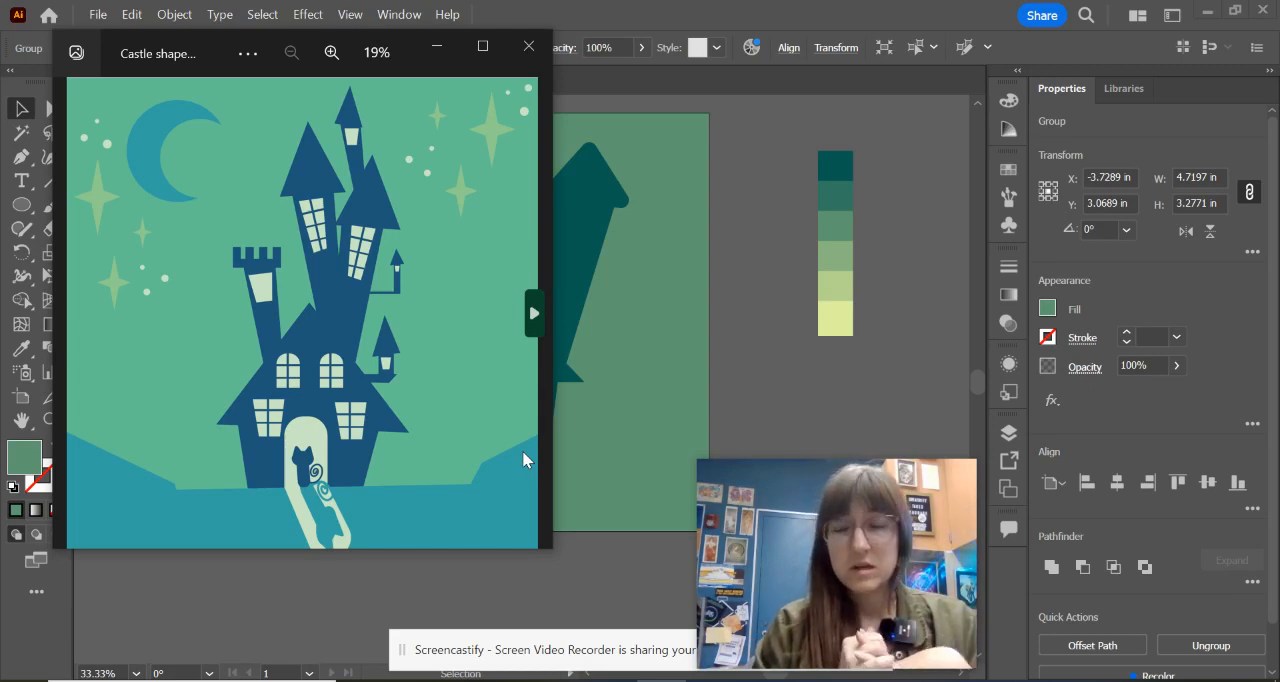
pyautogui.click(440, 50)
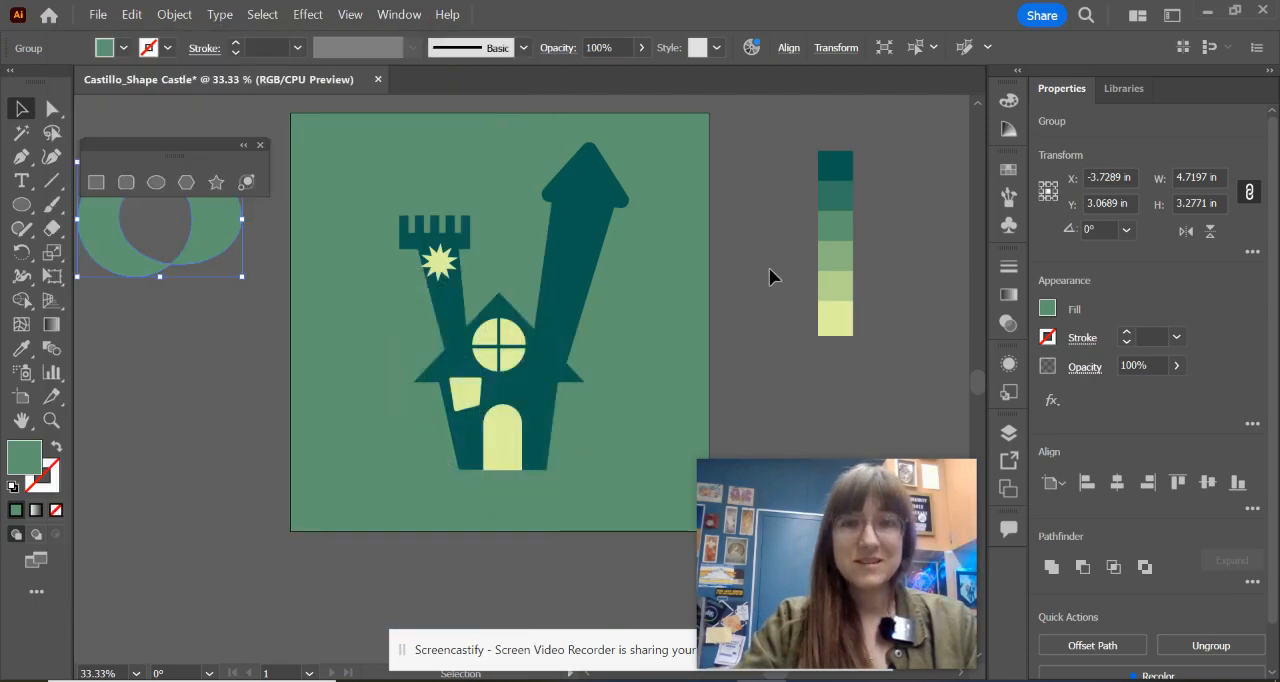
pyautogui.click(771, 256)
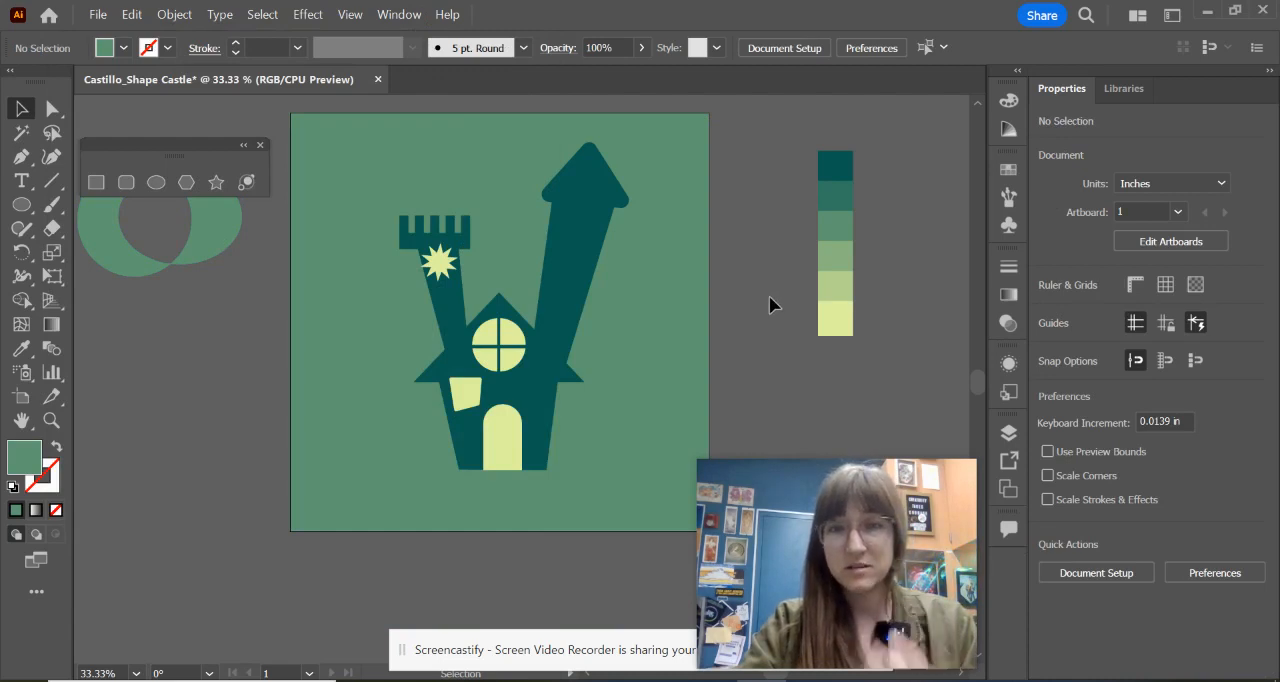
# Step: Save the document on the computer in the 23-24 CNUSD folder as an Adobe Illustrator (*.AI) file in Illustrator 2020 format
pyautogui.click(97, 14)
pyautogui.click(136, 206)
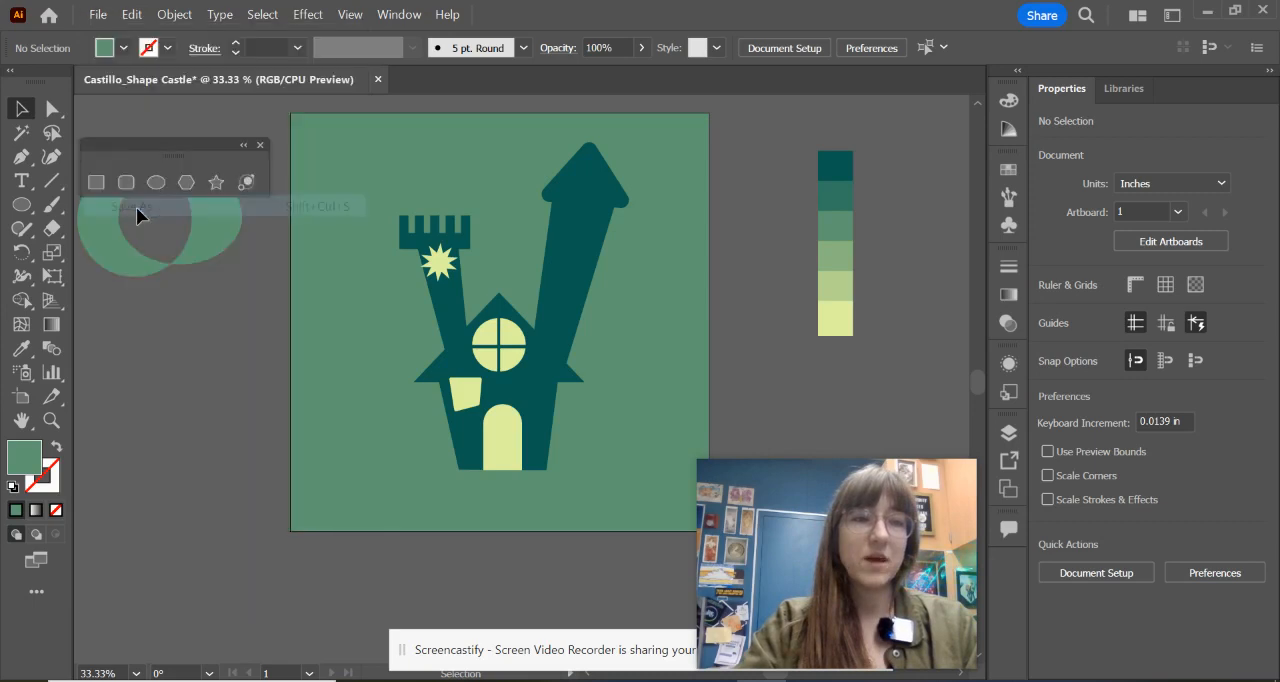
pyautogui.moveTo(846, 491); pyautogui.dragTo(171, 484)
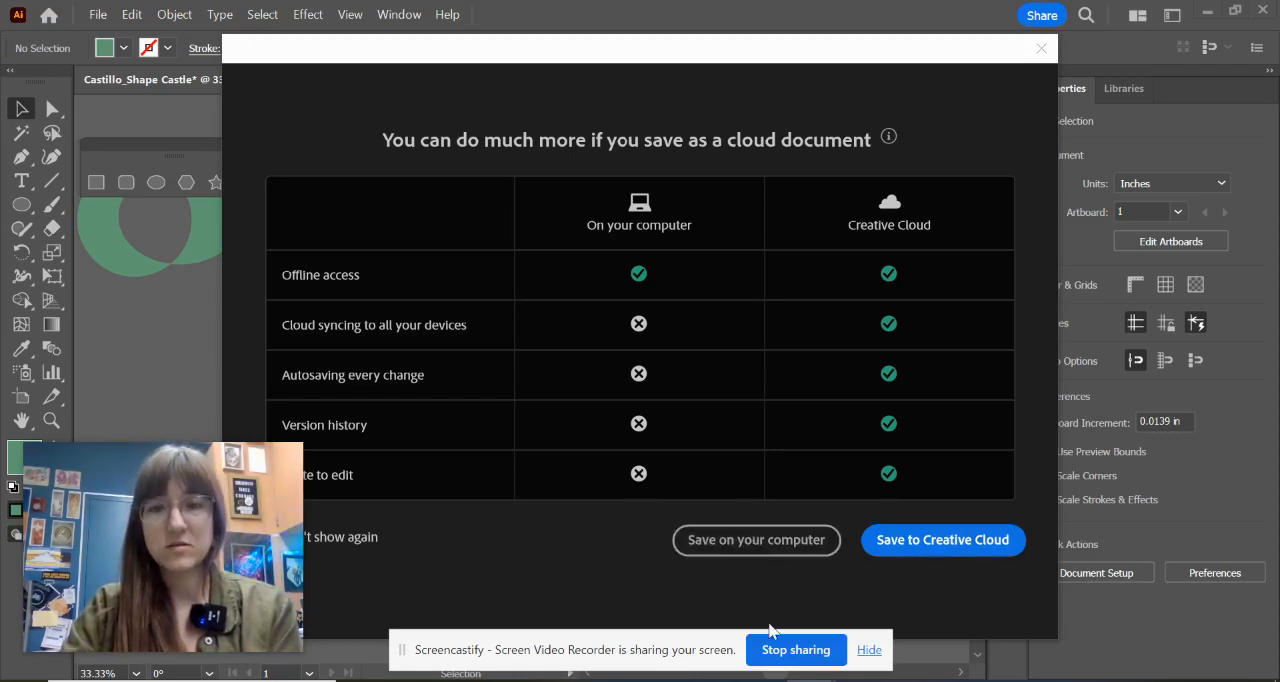
pyautogui.click(758, 546)
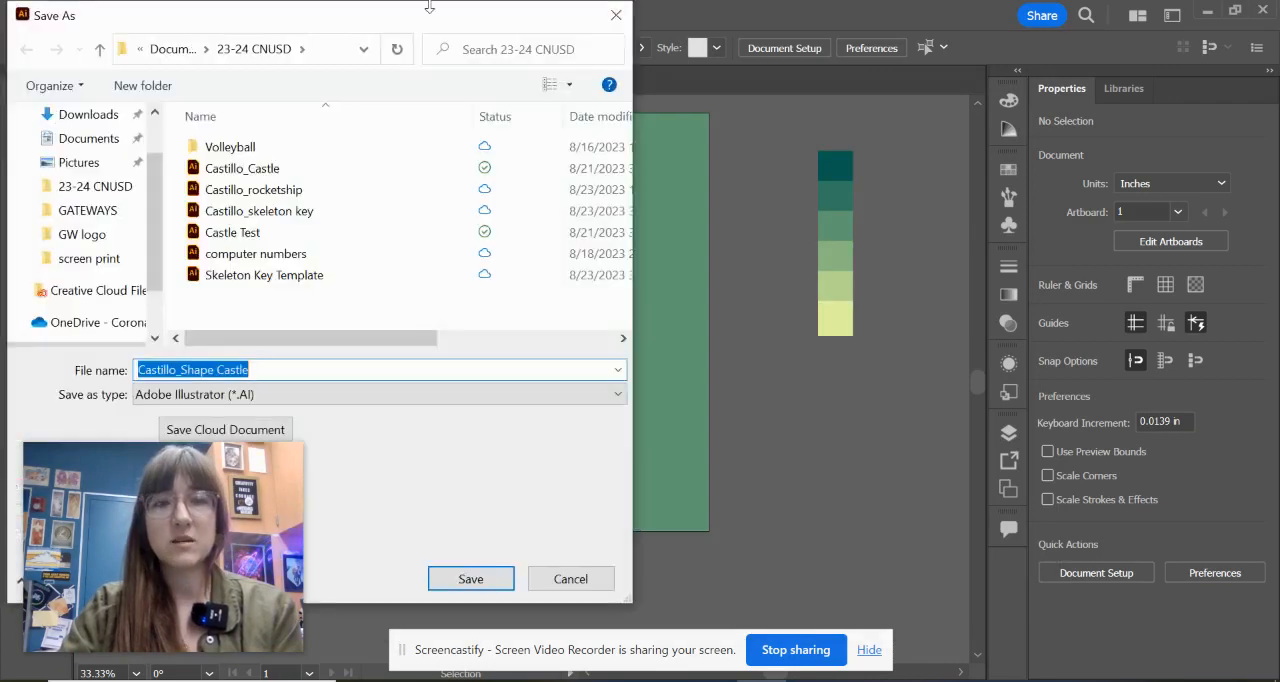
pyautogui.moveTo(429, 7); pyautogui.dragTo(764, 72)
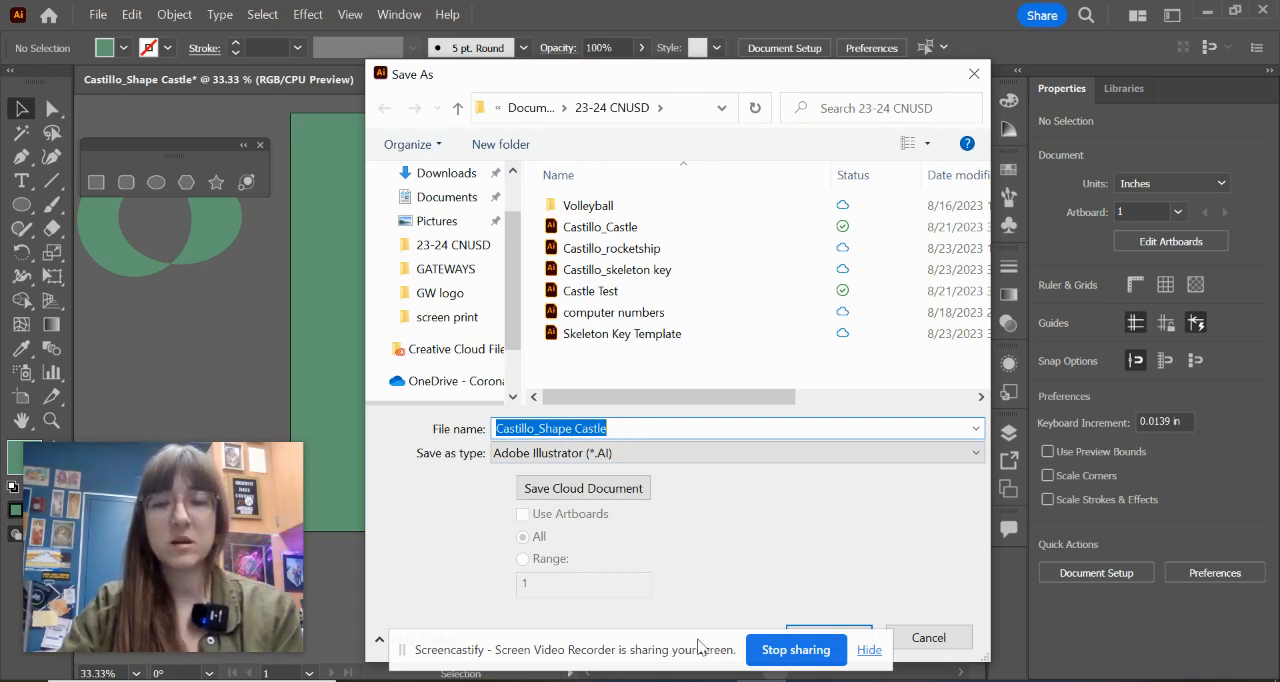
pyautogui.moveTo(607, 649); pyautogui.dragTo(594, 676)
pyautogui.click(840, 632)
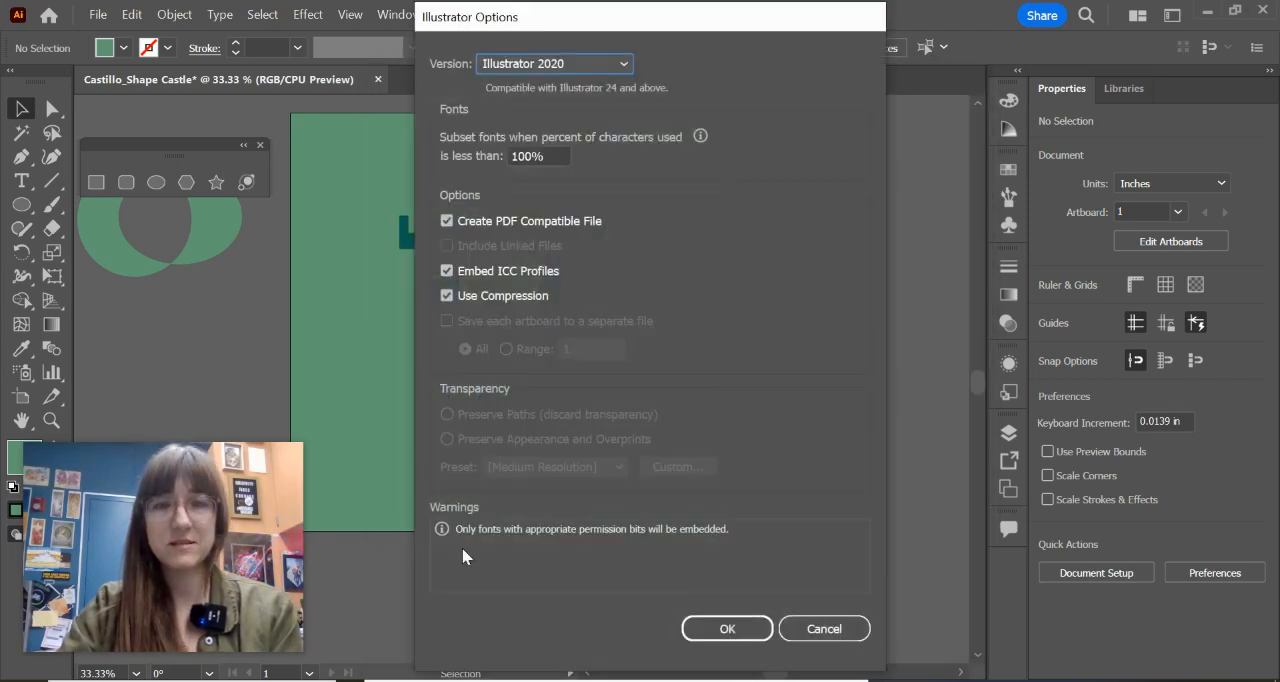
pyautogui.click(752, 636)
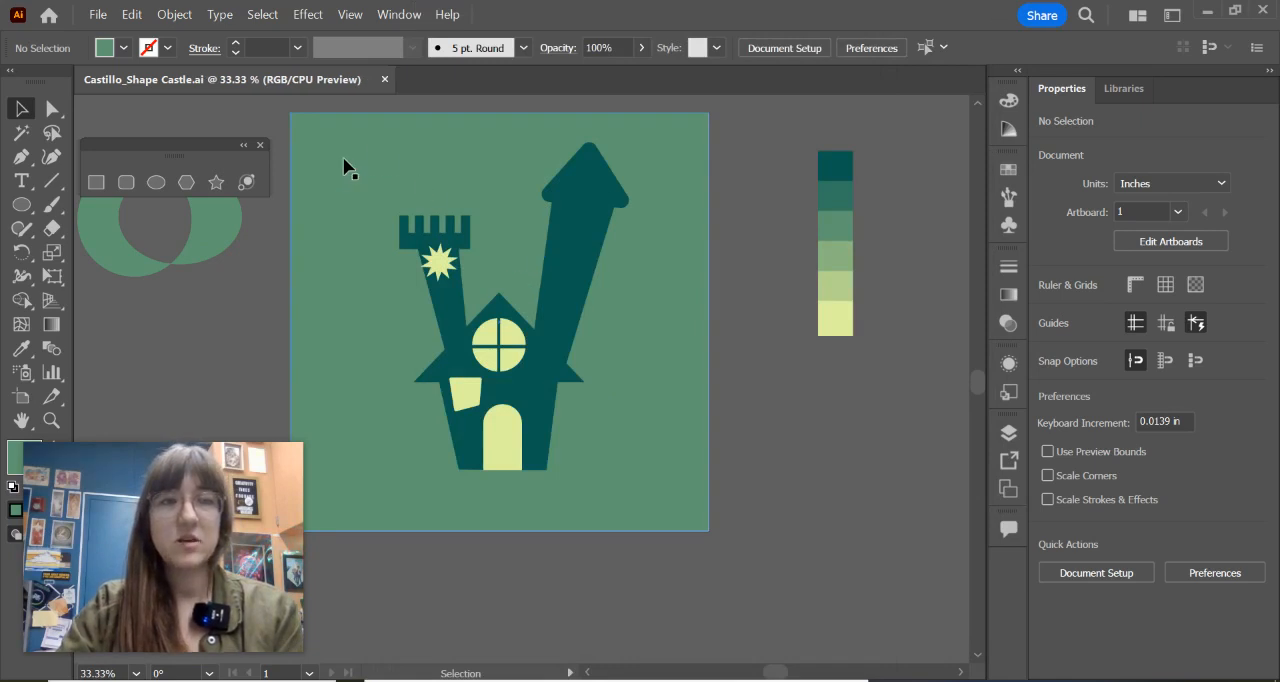
# Step: Save the castle document to Creative Cloud as a cloud document under its existing file name, without adding a new folder
pyautogui.click(98, 14)
pyautogui.click(280, 207)
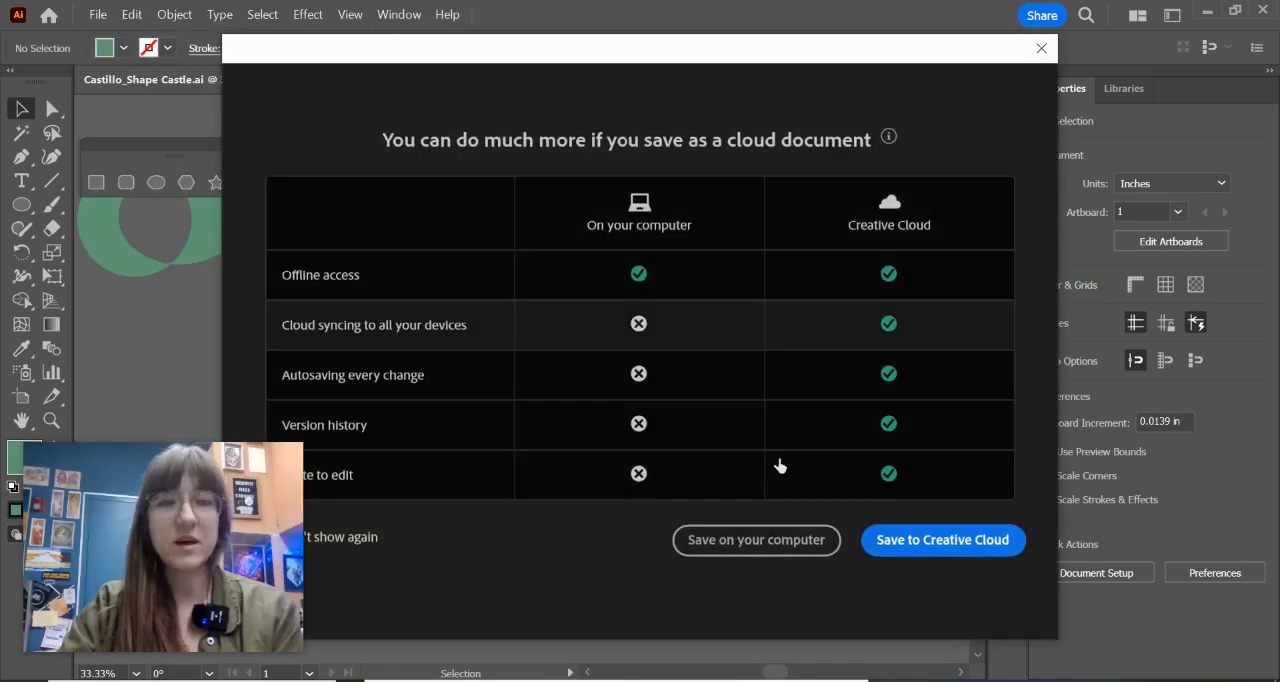
pyautogui.click(957, 549)
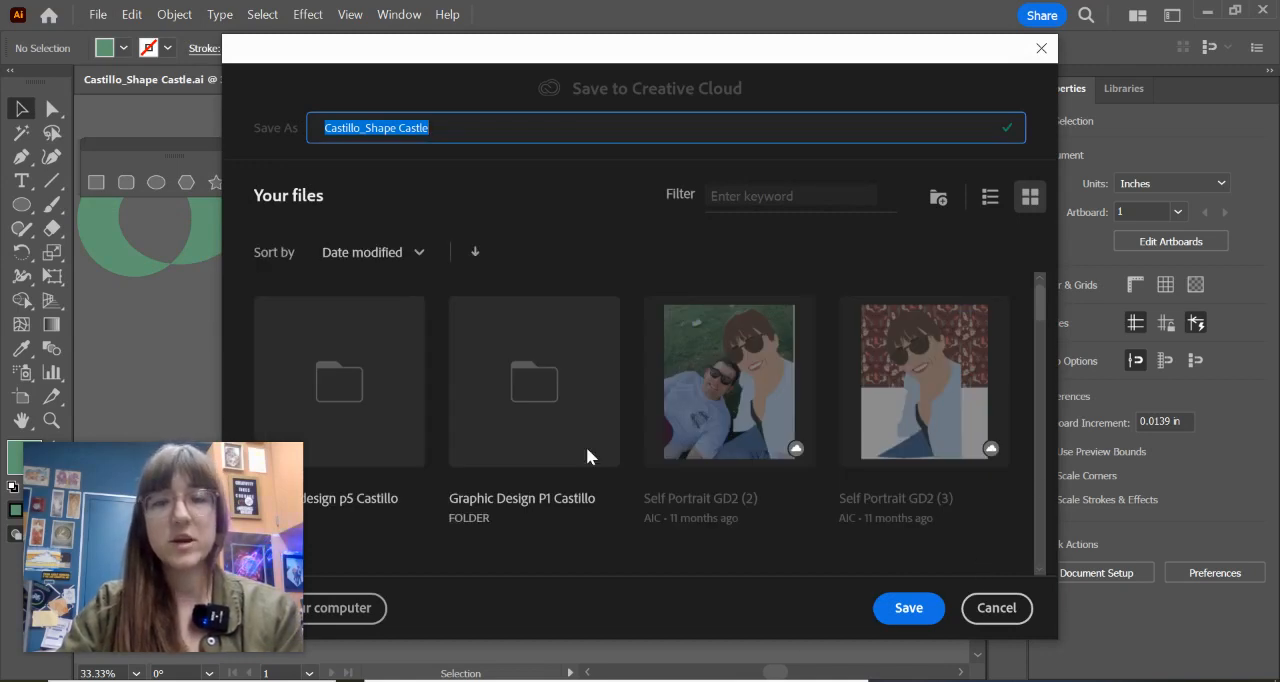
pyautogui.click(938, 199)
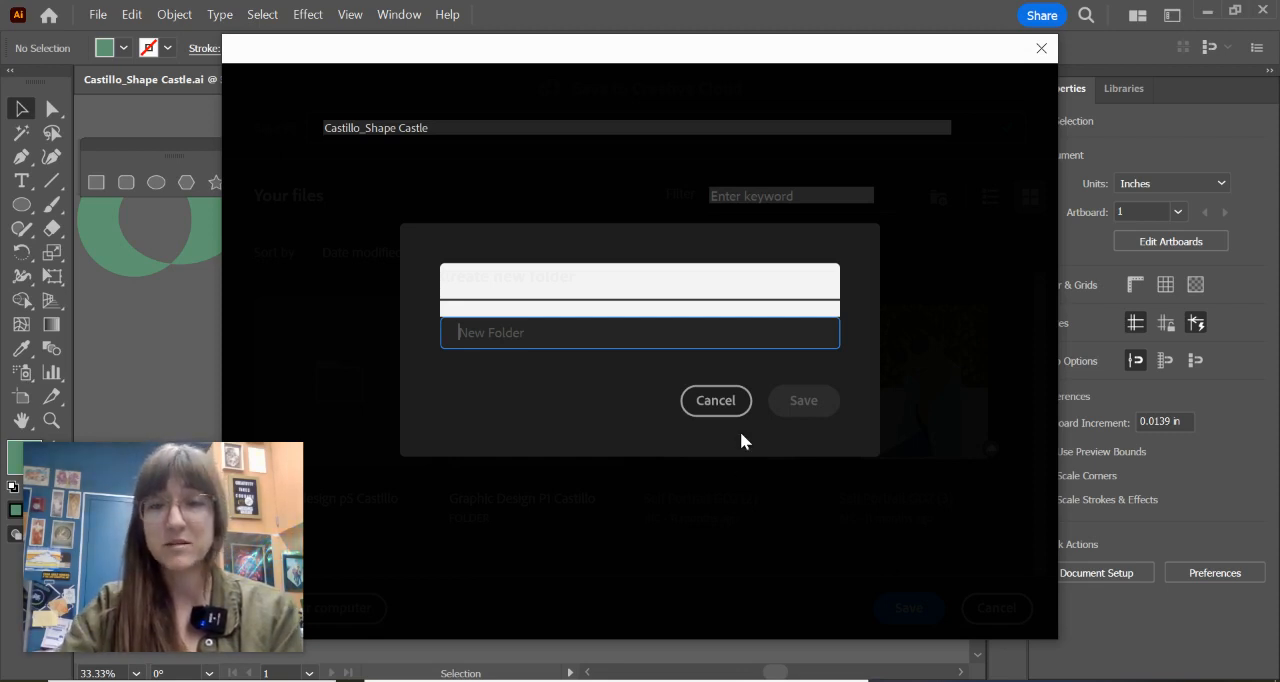
pyautogui.click(715, 400)
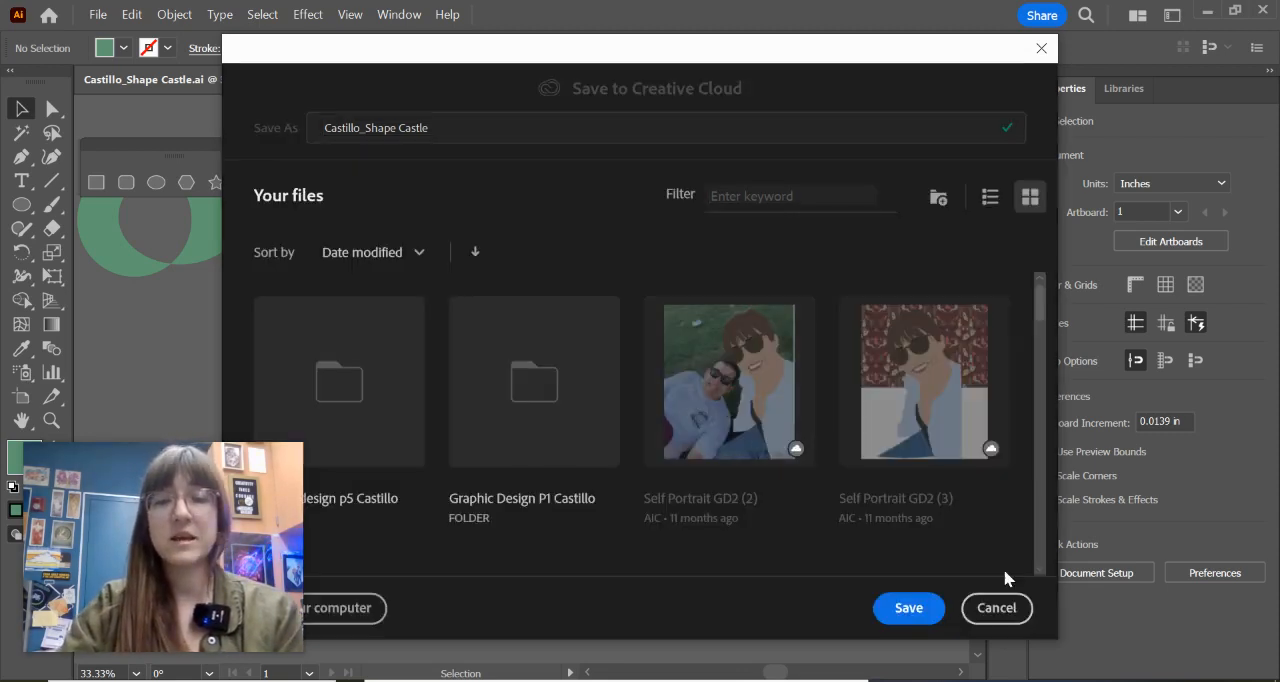
pyautogui.click(912, 614)
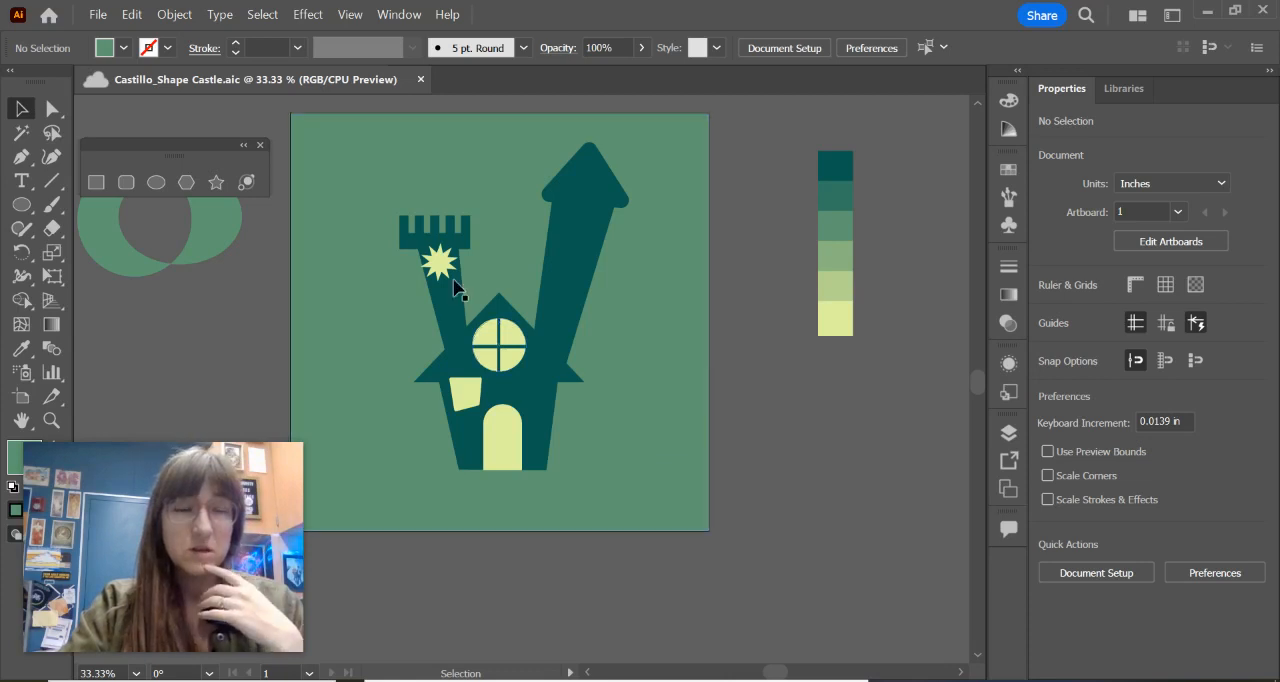
# Step: Export the castle document to the 23-24 CNUSD folder as PNG (*.PNG), with Use Artboards enabled for all artboards
pyautogui.click(96, 14)
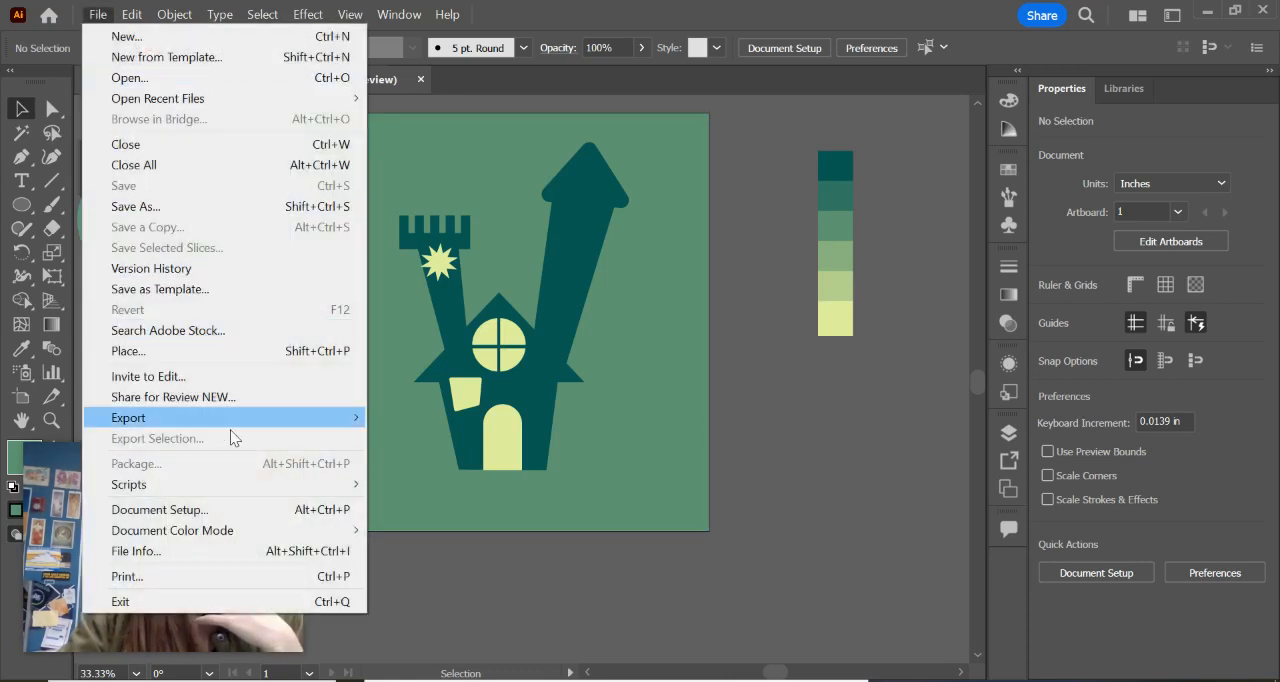
pyautogui.moveTo(270, 425)
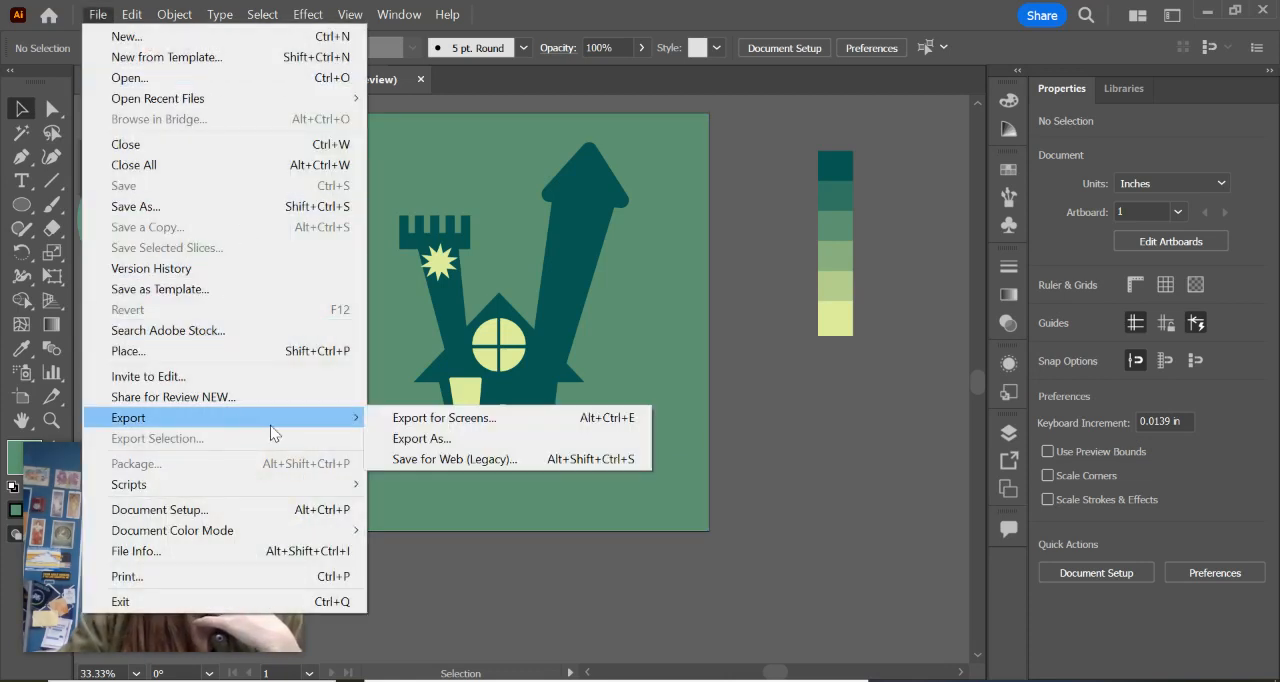
pyautogui.click(450, 446)
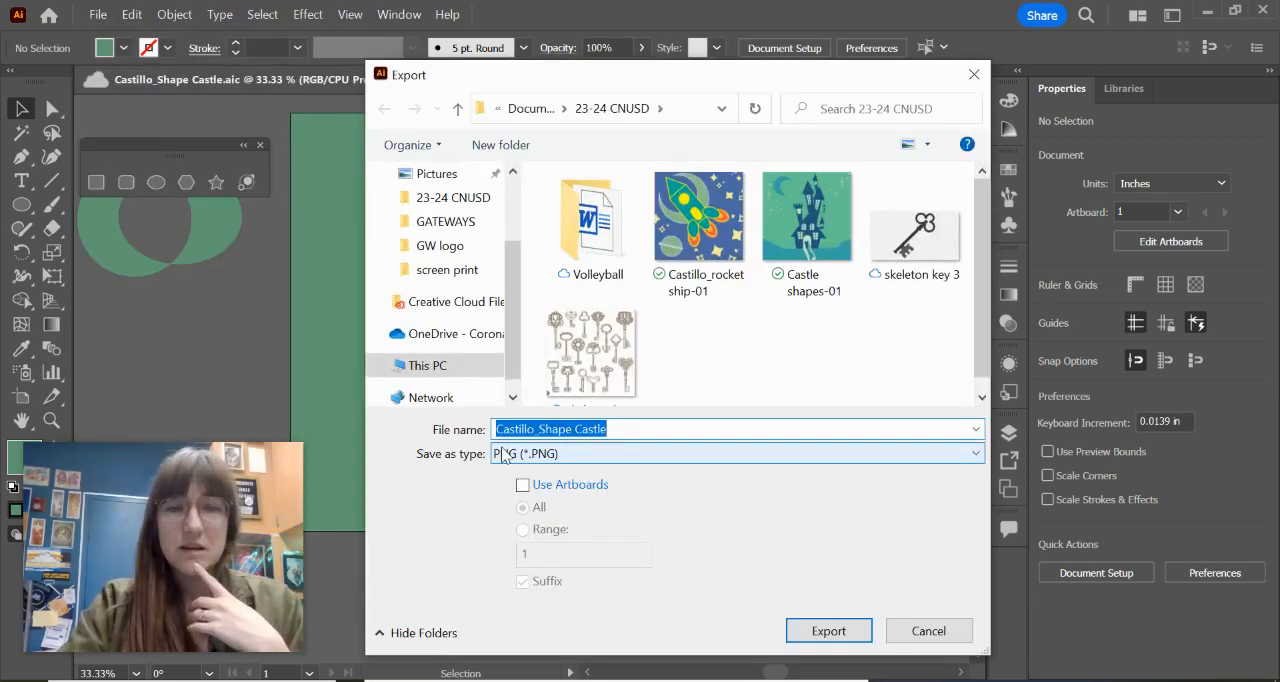
pyautogui.click(500, 455)
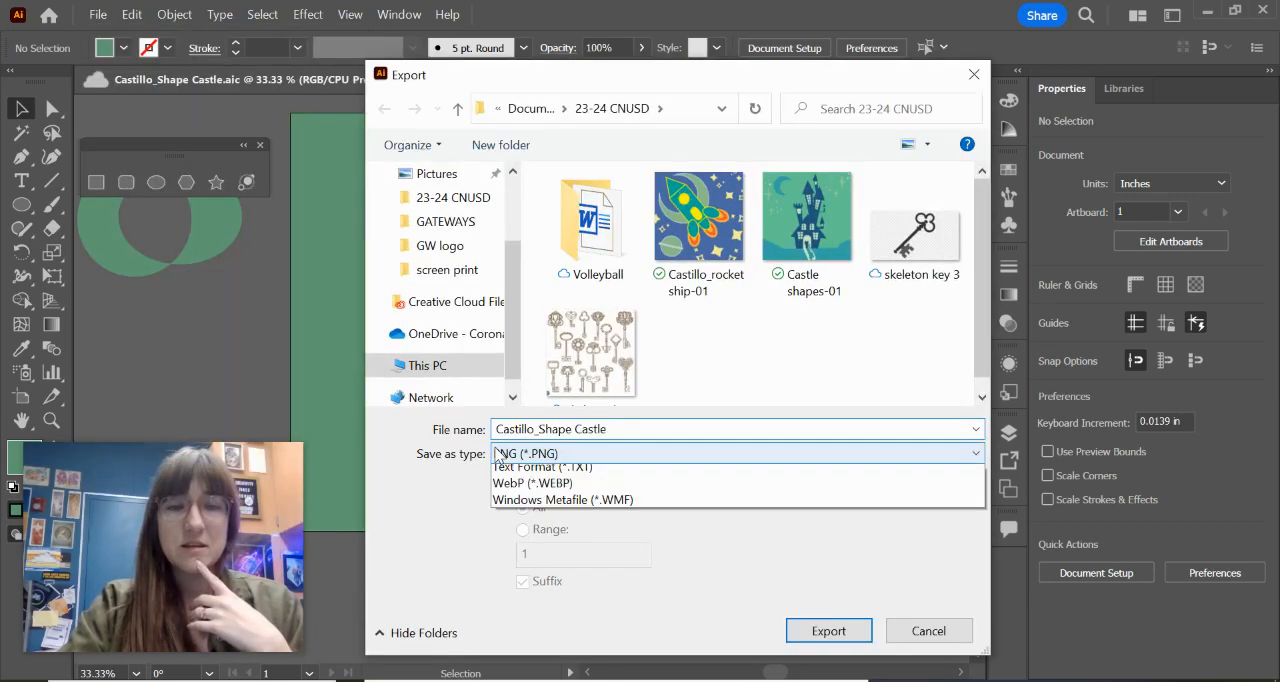
pyautogui.click(517, 576)
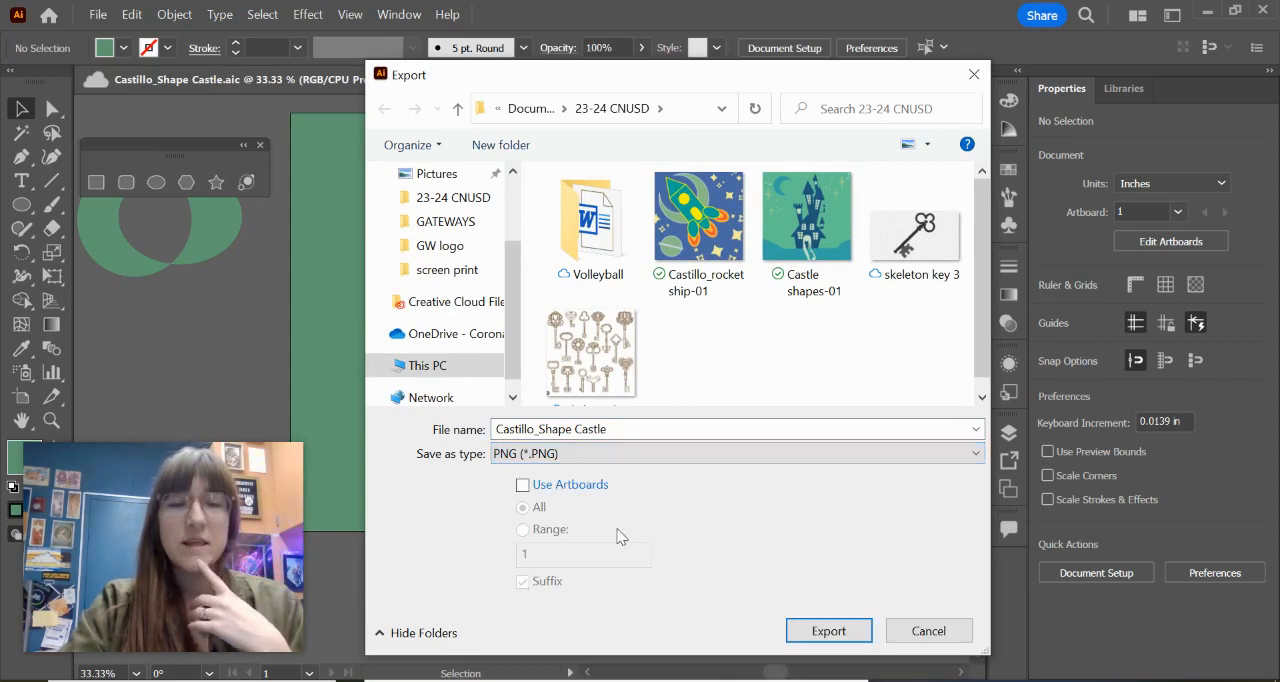
pyautogui.click(522, 486)
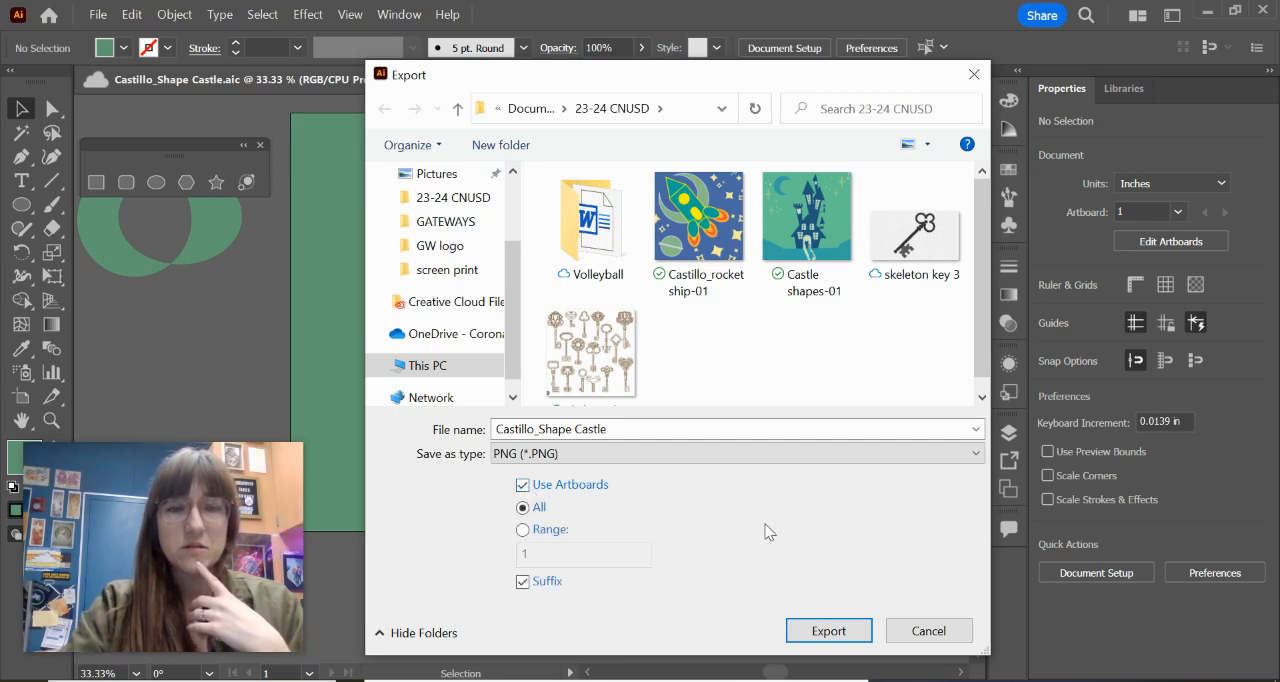
pyautogui.moveTo(652, 76); pyautogui.dragTo(952, 86)
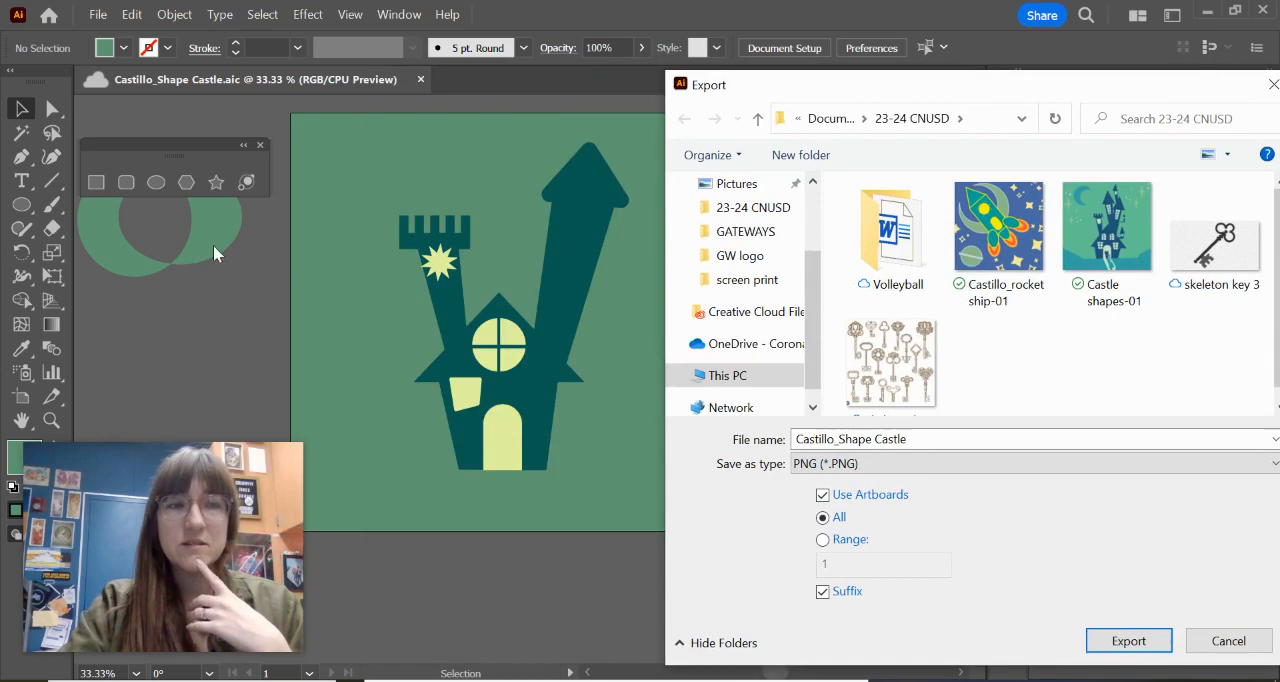
pyautogui.moveTo(878, 93); pyautogui.dragTo(380, 266)
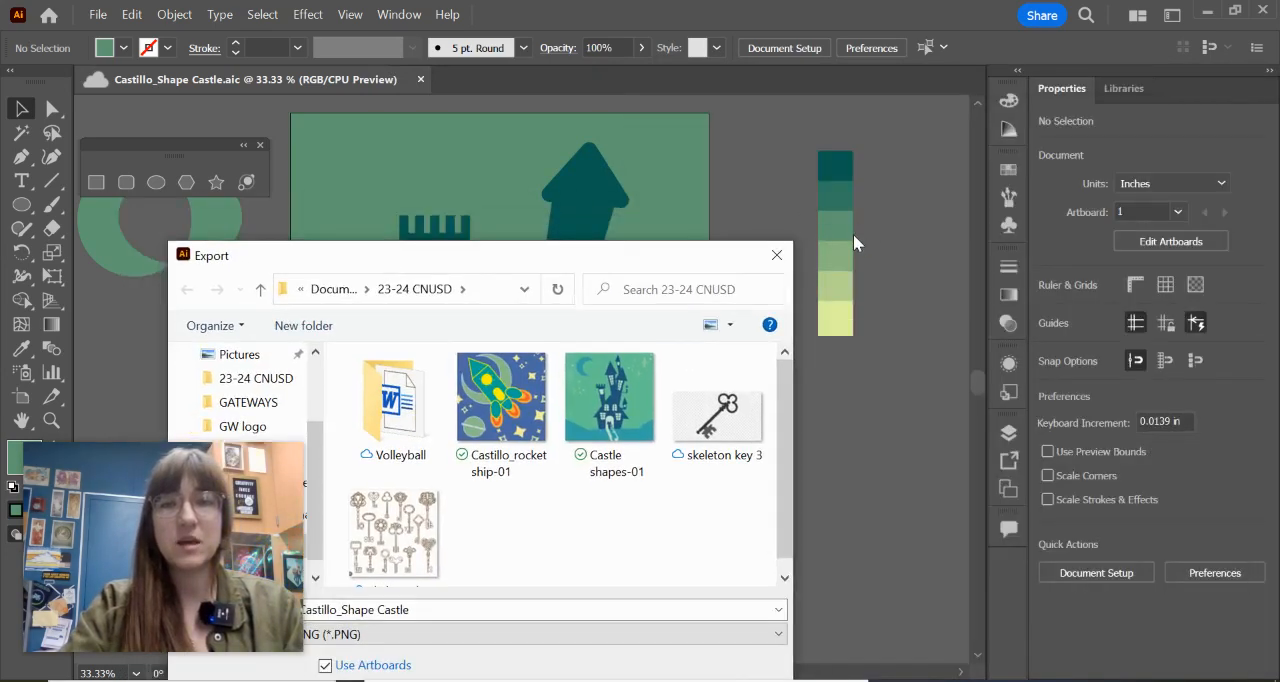
pyautogui.moveTo(571, 262); pyautogui.dragTo(806, 53)
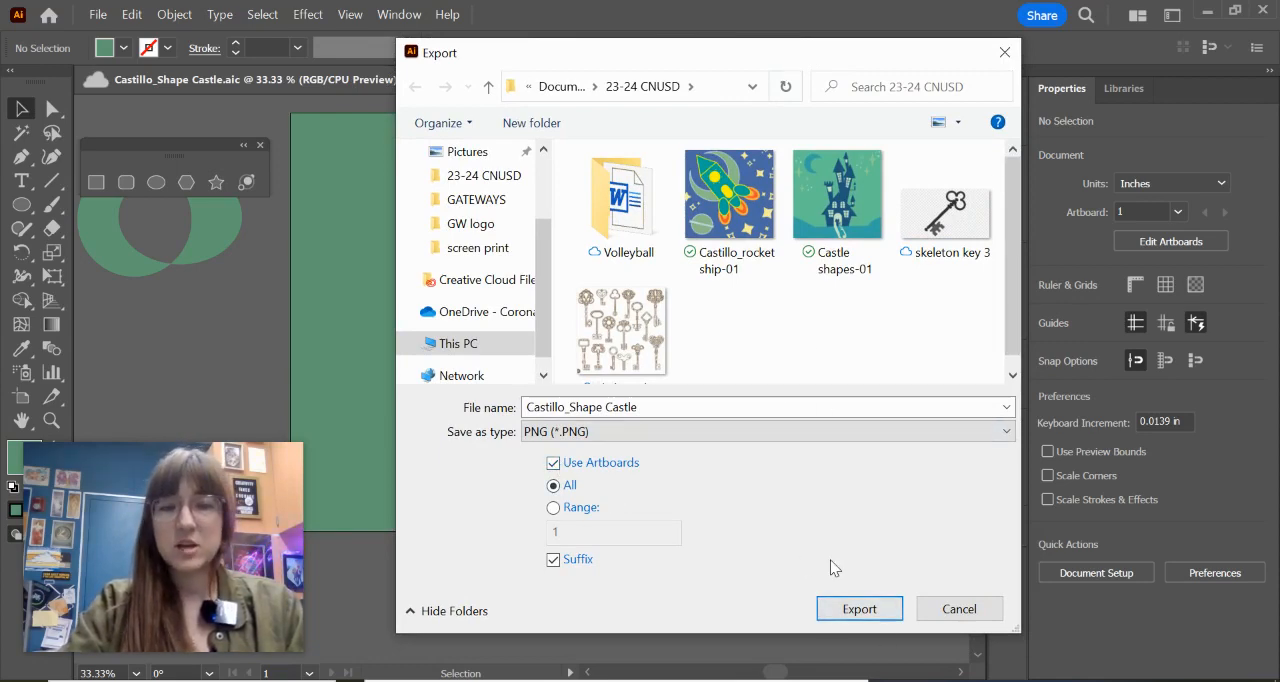
pyautogui.click(886, 617)
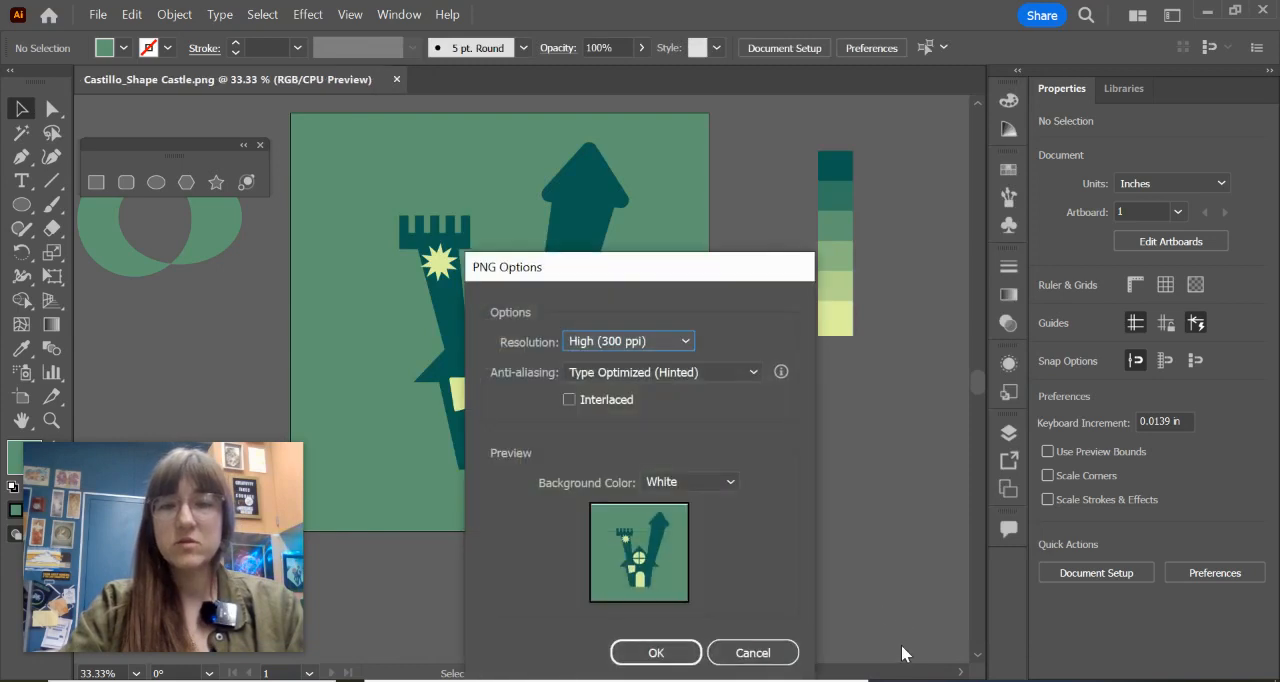
# Step: Complete the PNG export at High (300 ppi) resolution with Type Optimized (Hinted) anti-aliasing and a white background
pyautogui.moveTo(720, 266); pyautogui.dragTo(800, 154)
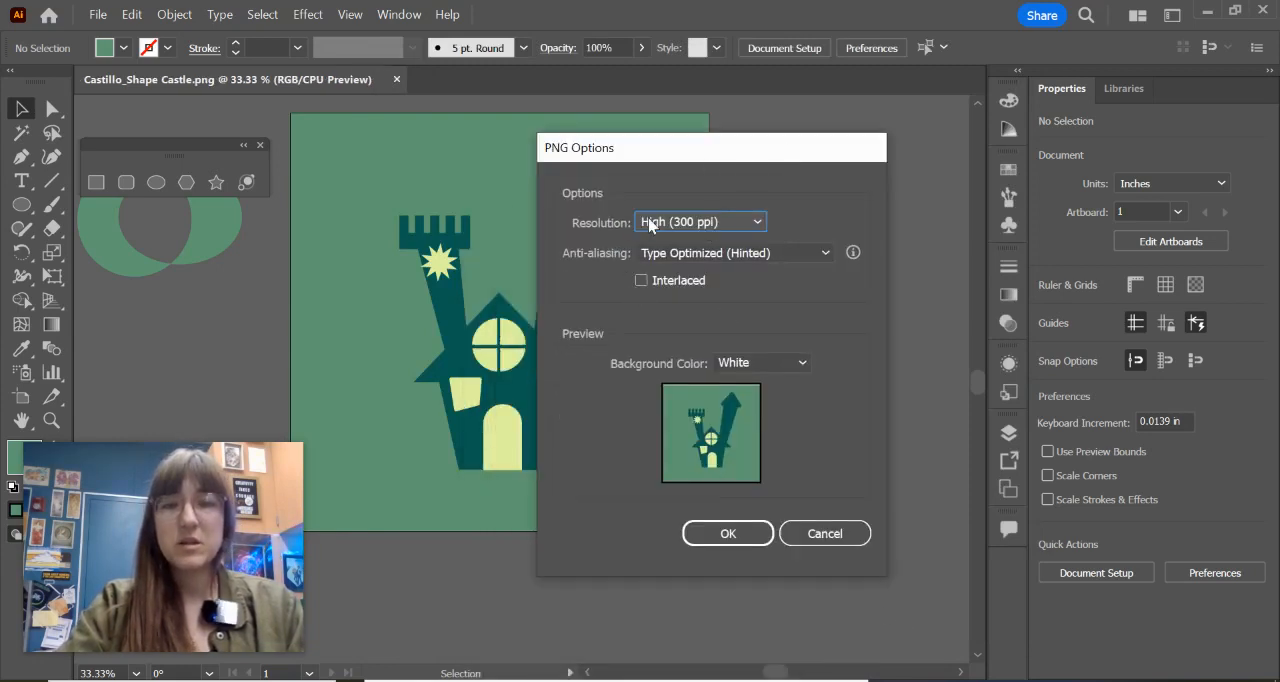
pyautogui.click(661, 225)
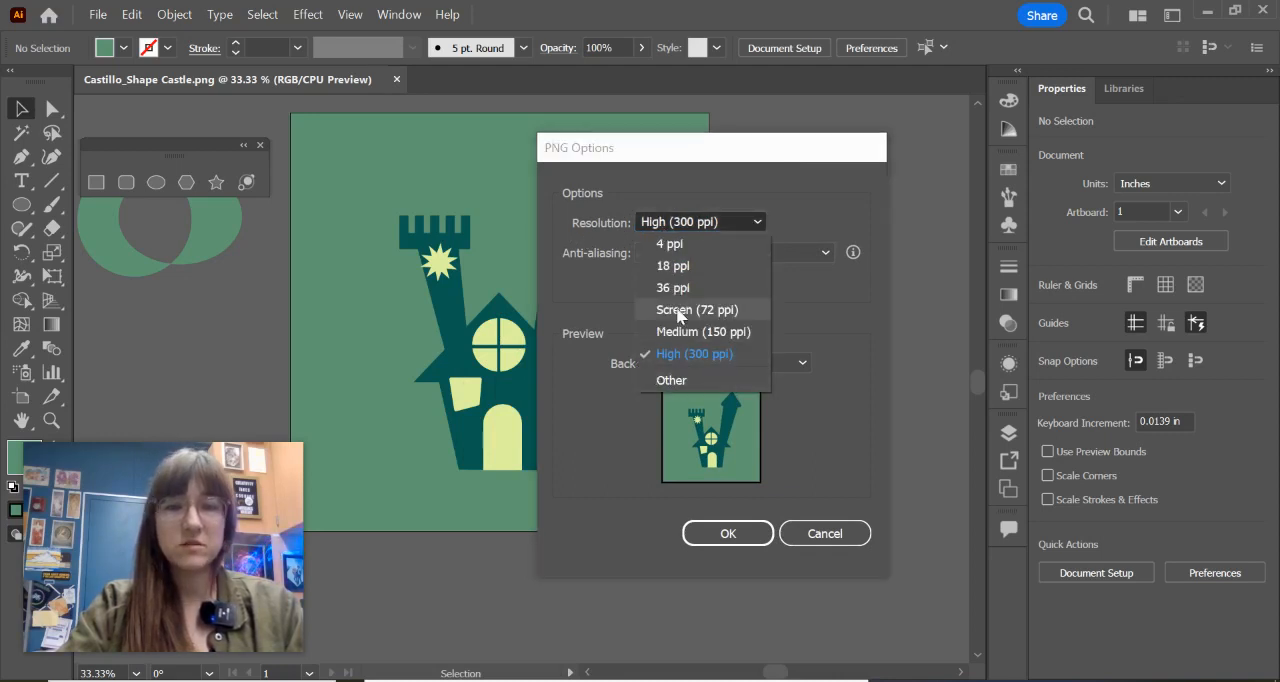
pyautogui.click(810, 318)
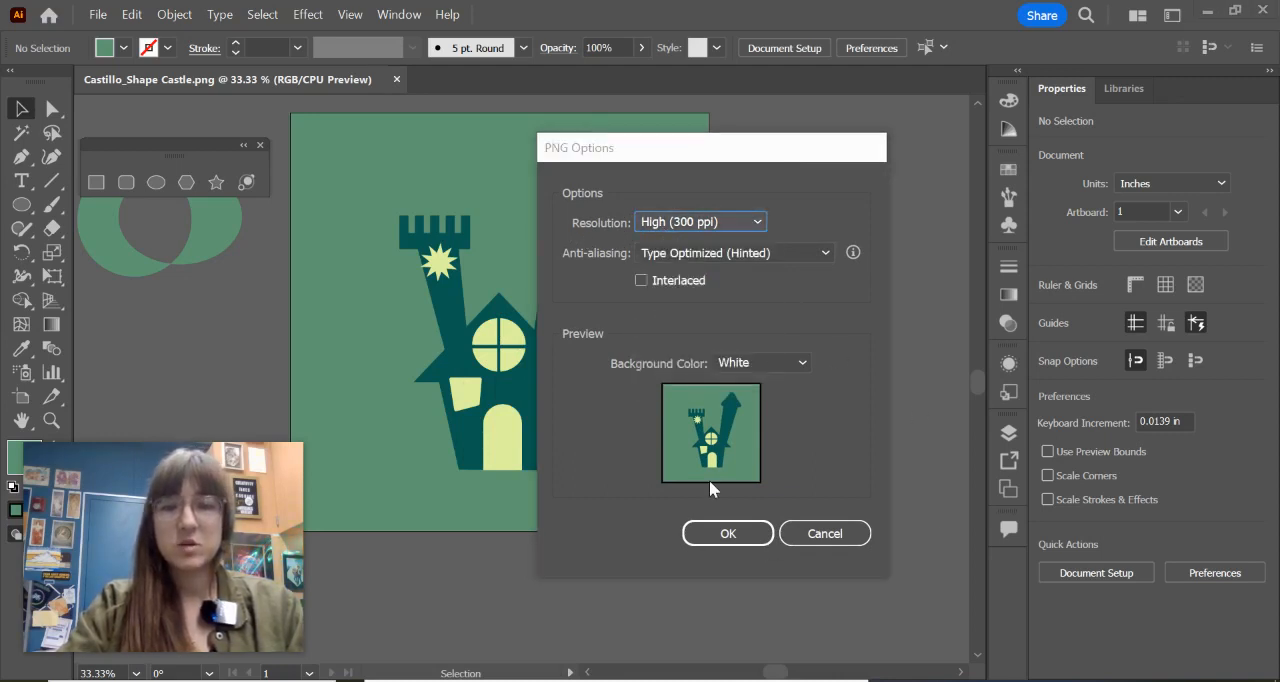
pyautogui.click(699, 535)
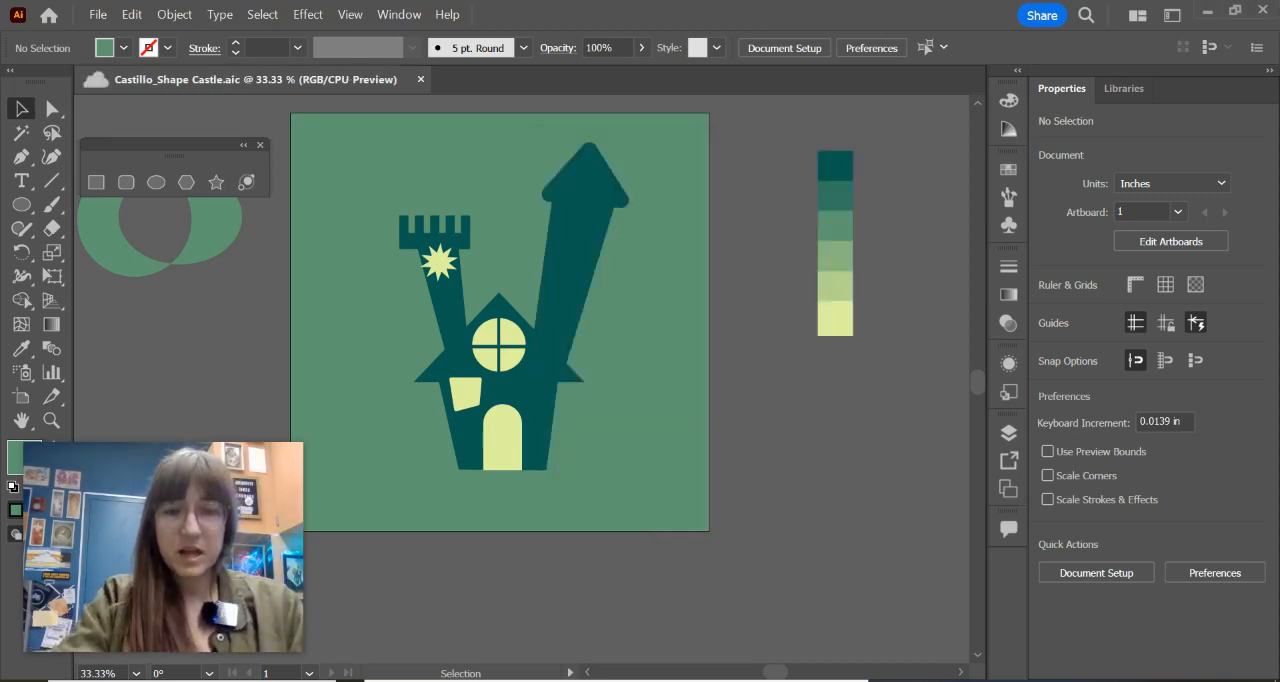
# Step: Bring up the castle reference image and place its window over the artboard to examine the whole design
pyautogui.click(661, 680)
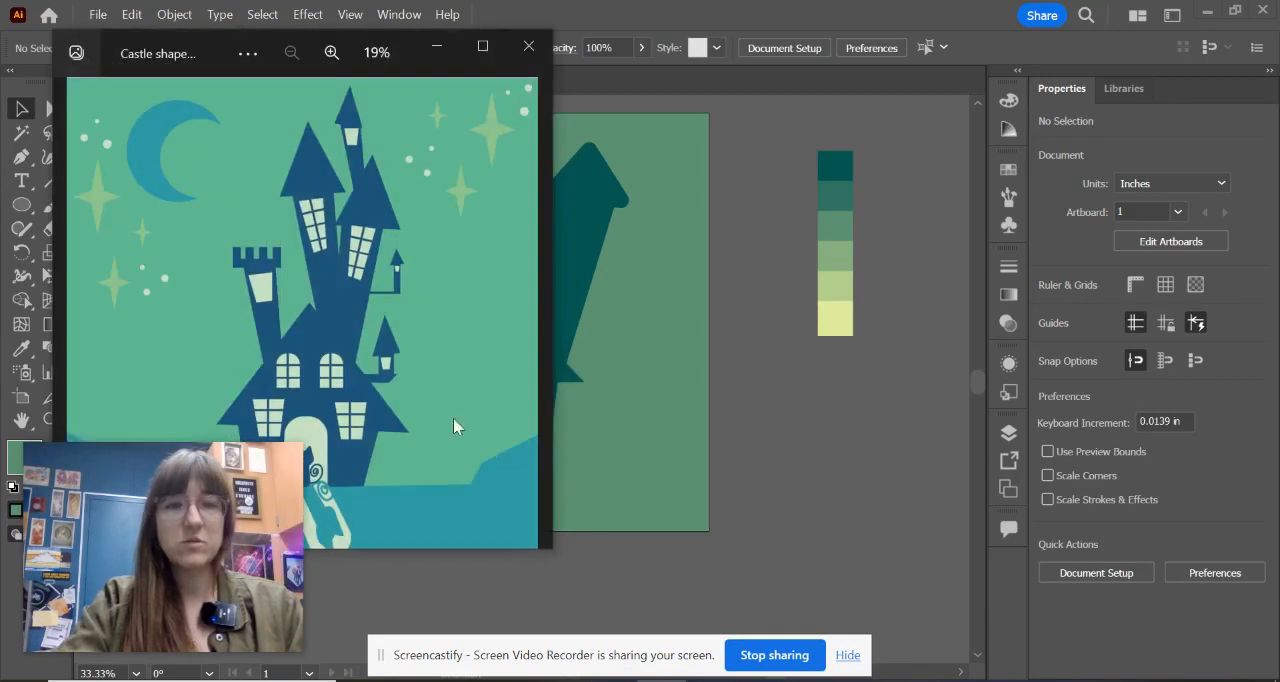
pyautogui.click(331, 52)
pyautogui.click(292, 52)
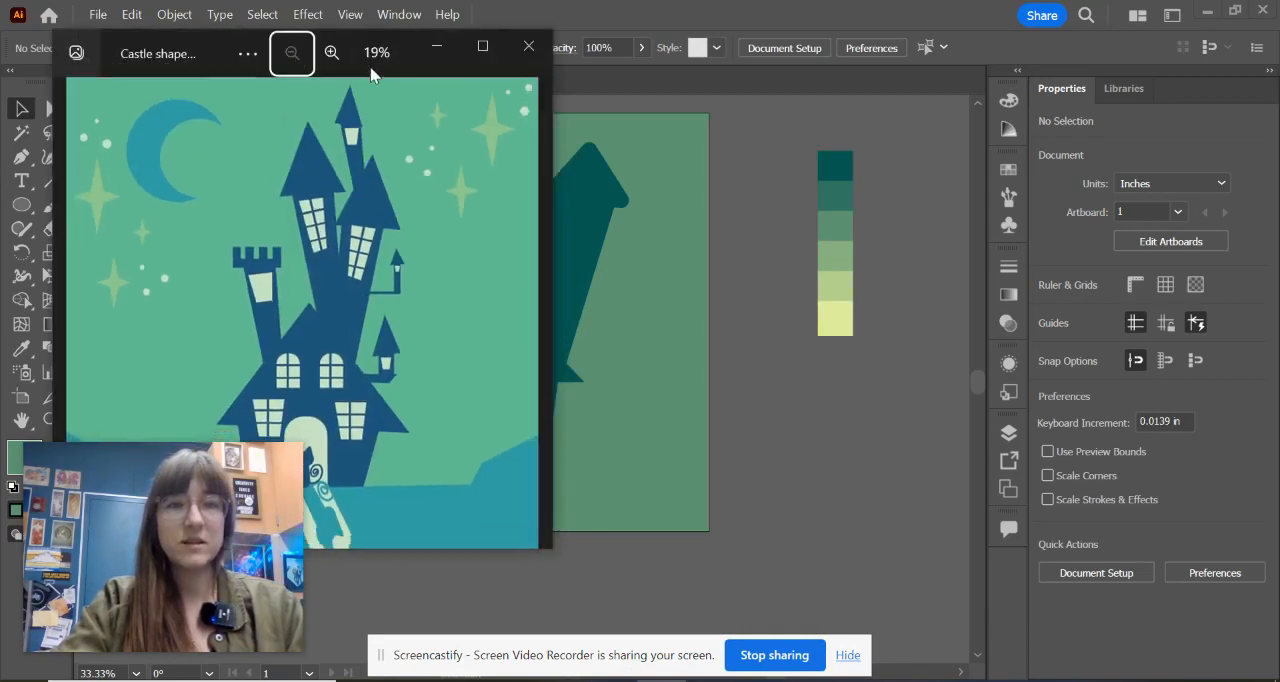
pyautogui.moveTo(371, 72); pyautogui.dragTo(652, 116)
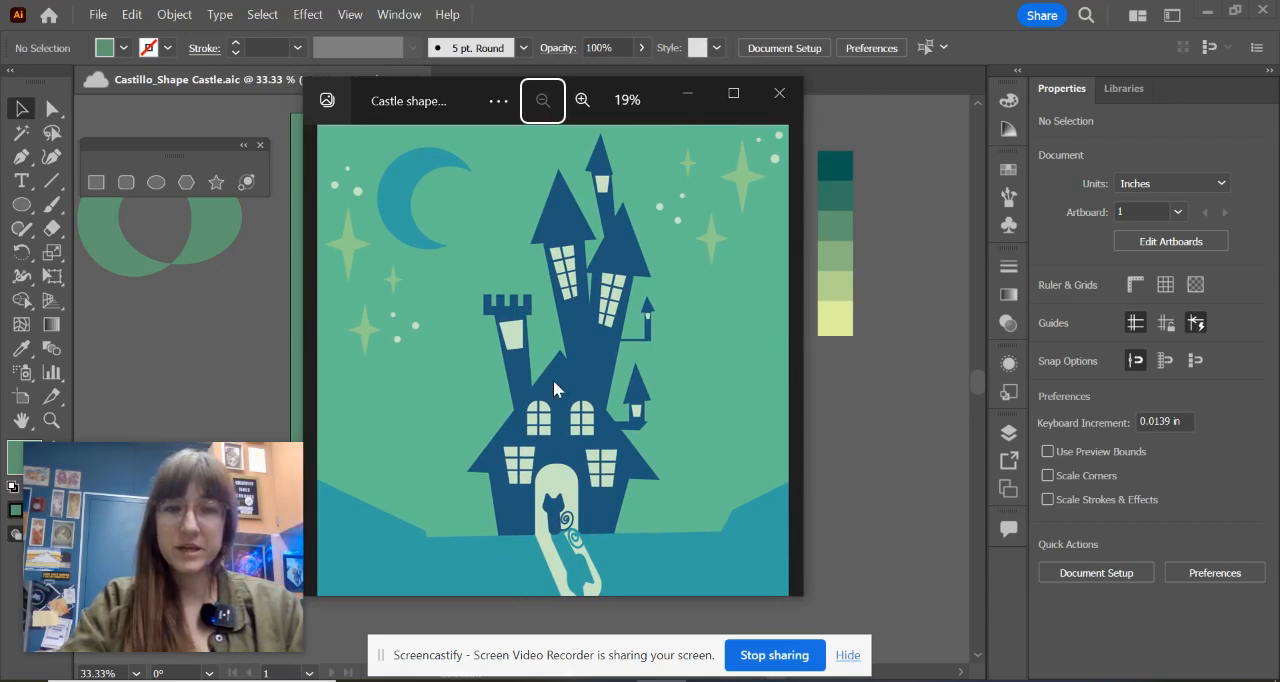